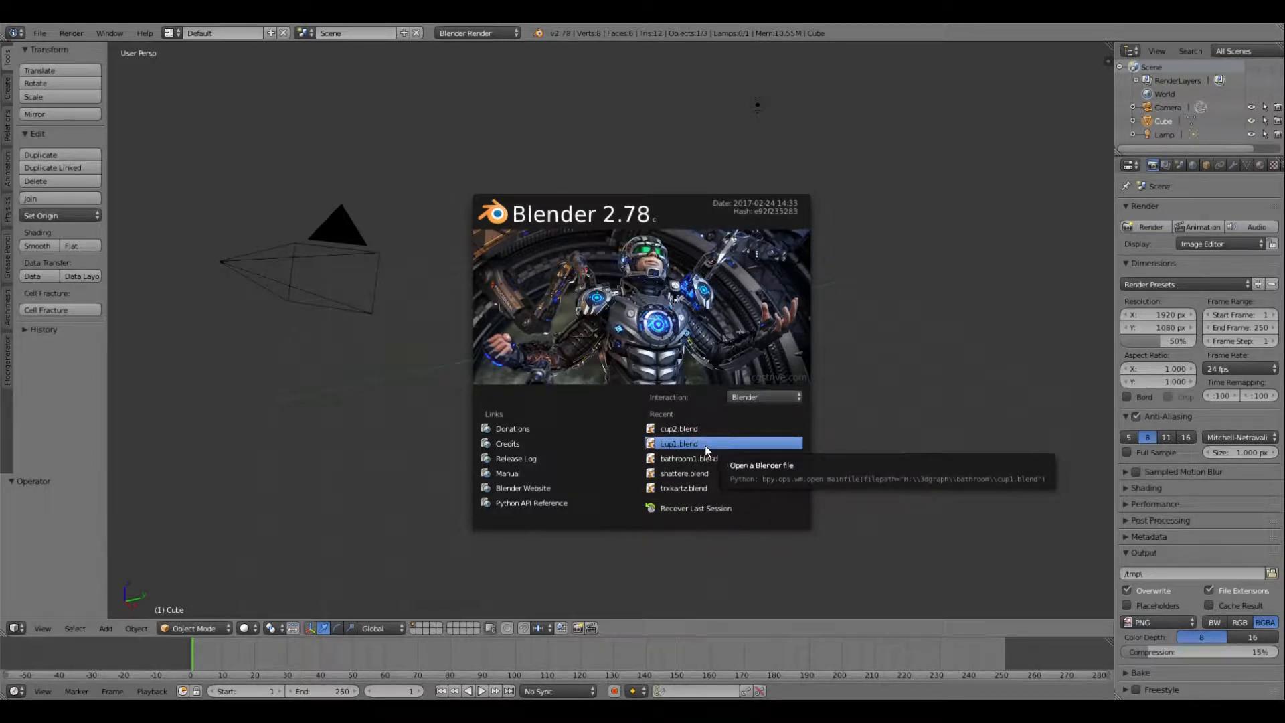
Step: Open the recent file cup1.blend and start the Screencast Keys display
left_click(686, 444)
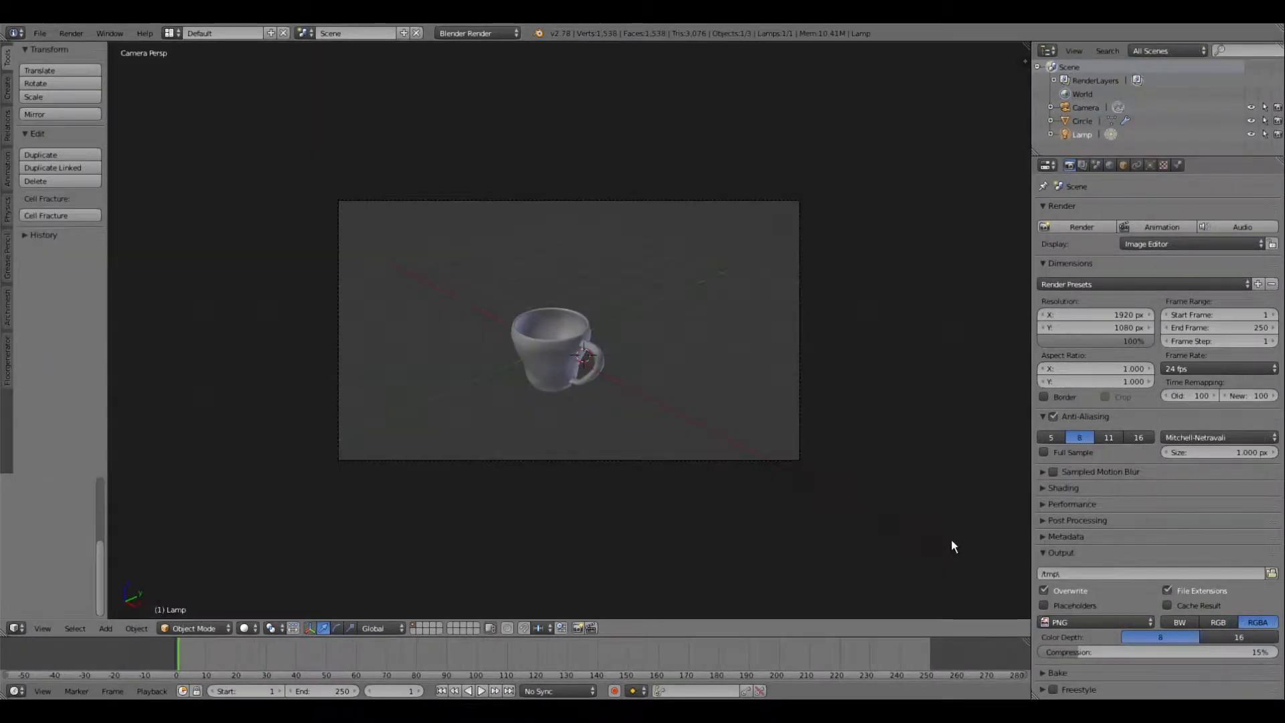
key("n")
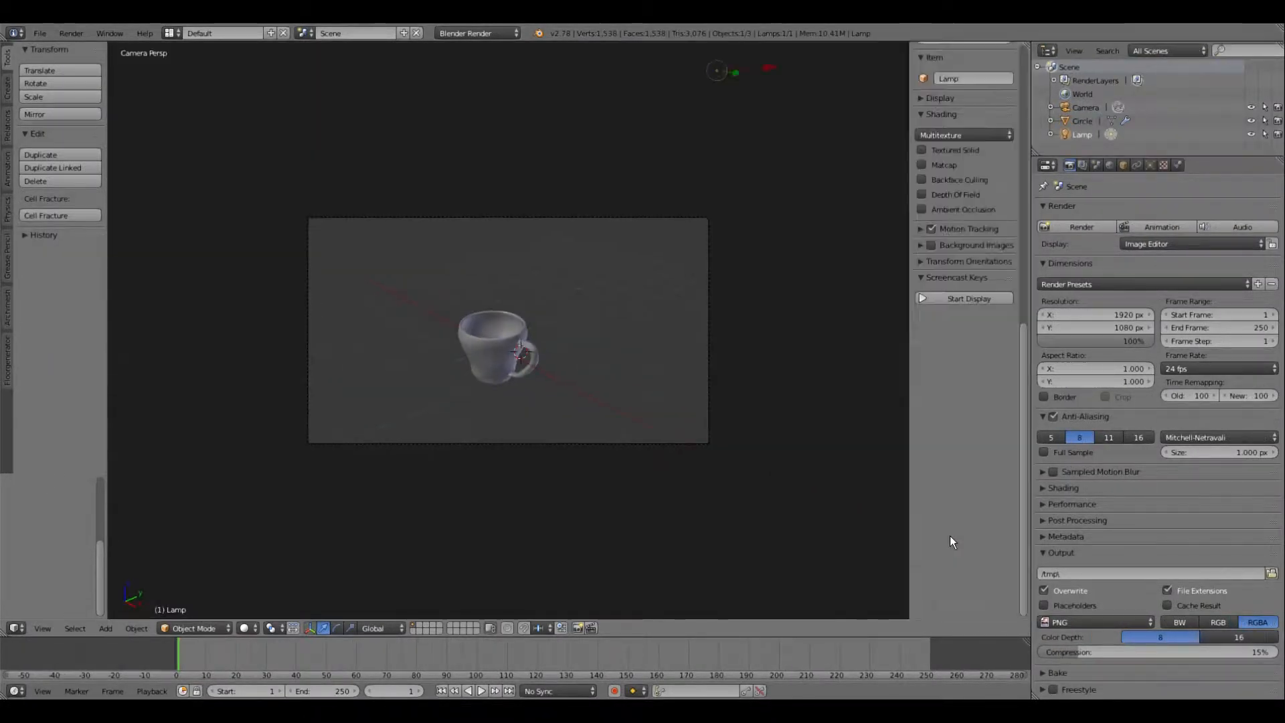
left_click(949, 299)
key("n")
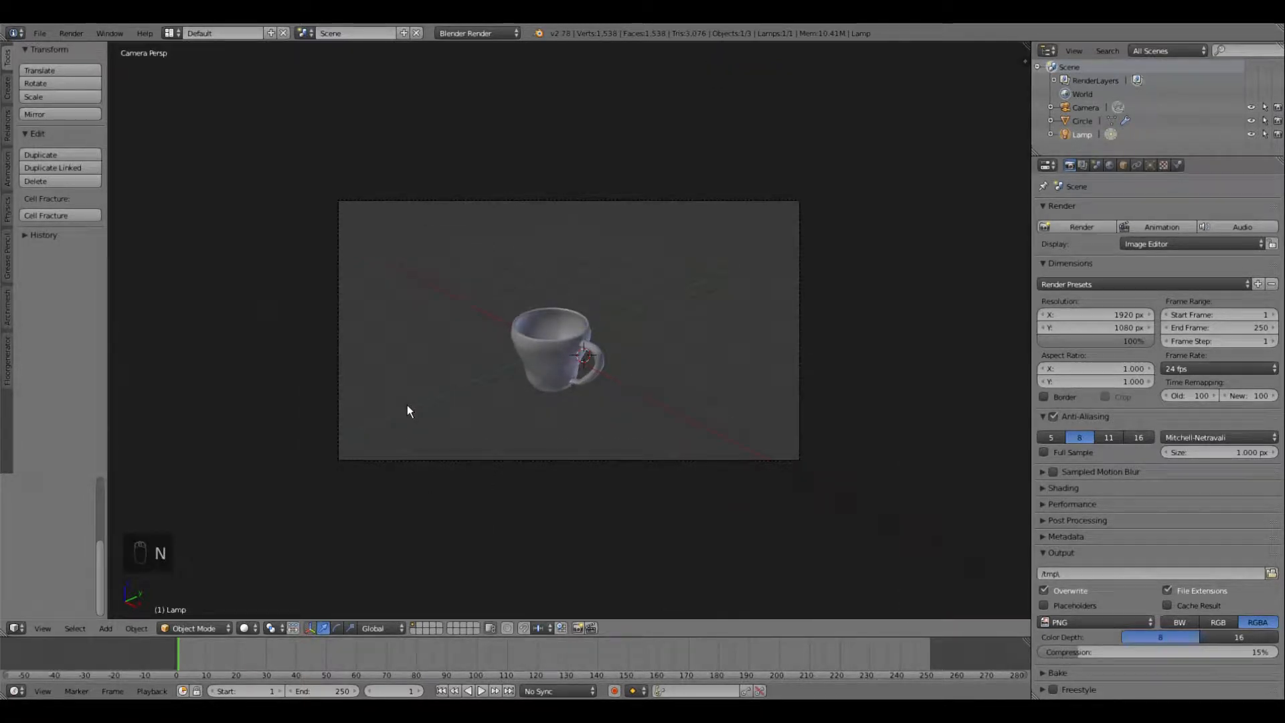
Step: Leave the camera view, switch to the UV Editing screen layout and enlarge the 3D view's share of the window
key("KP_0")
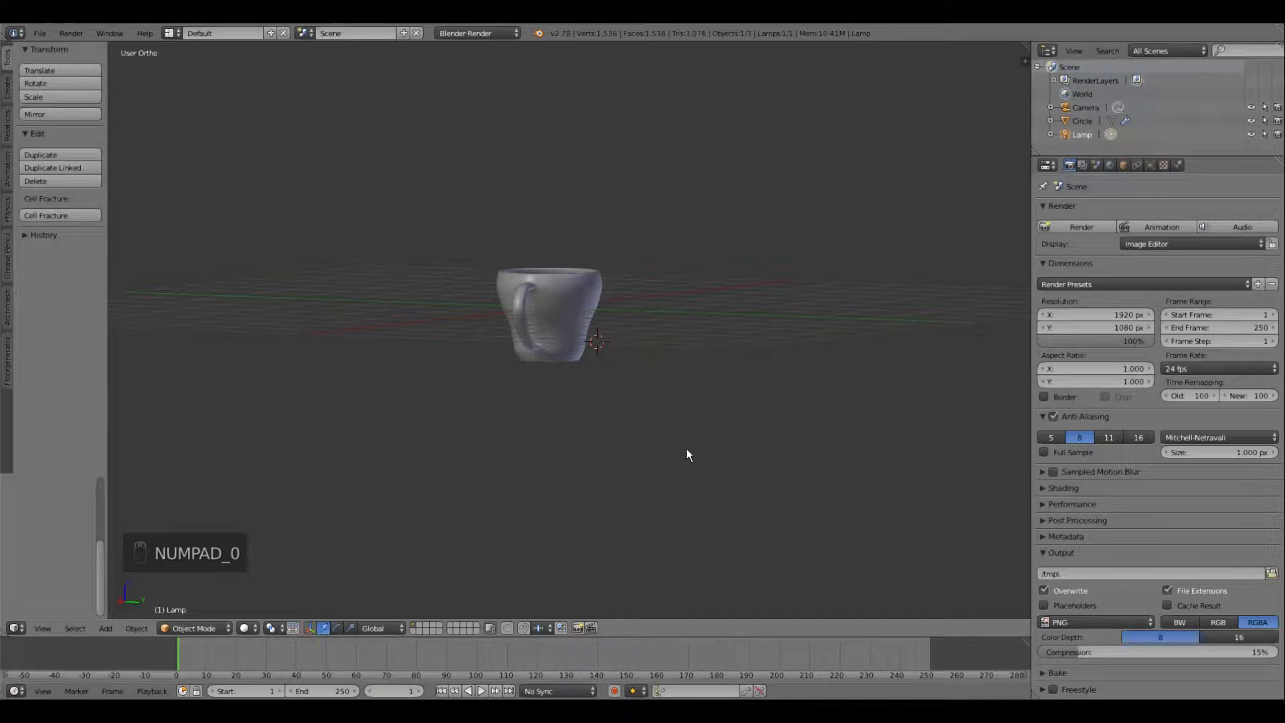
middle_click_drag(816, 375, 677, 372)
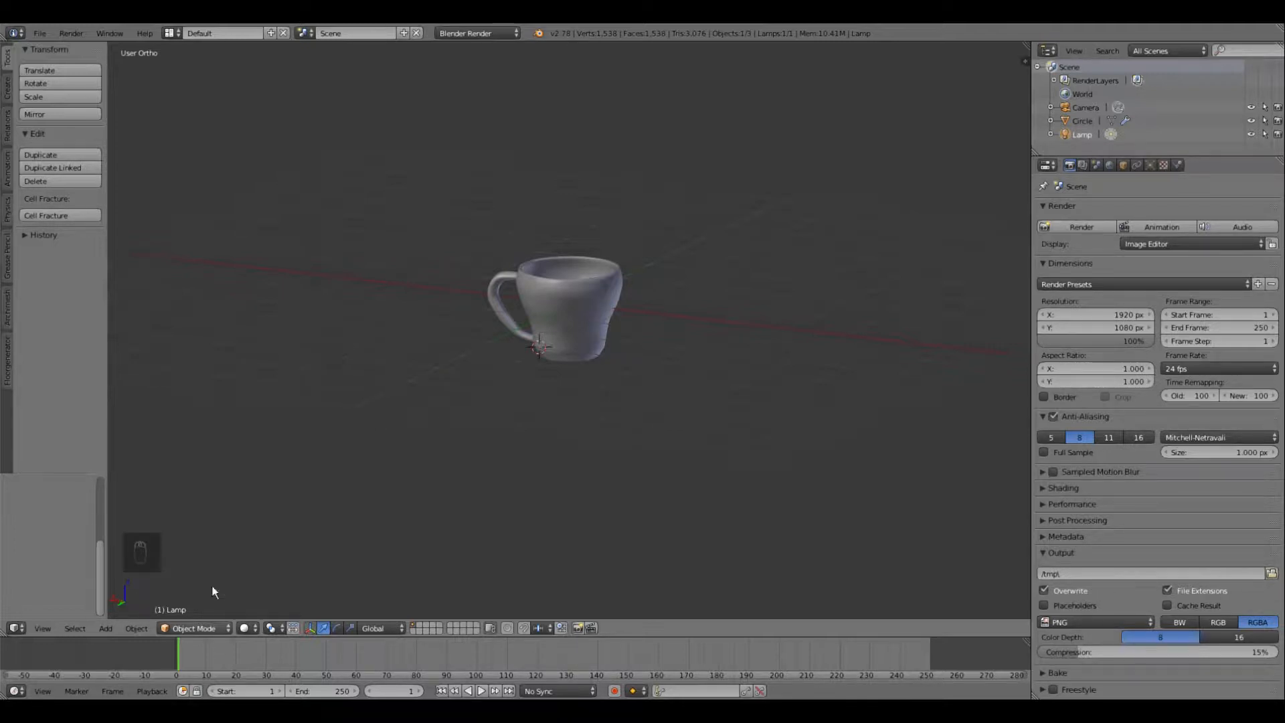
left_click(170, 35)
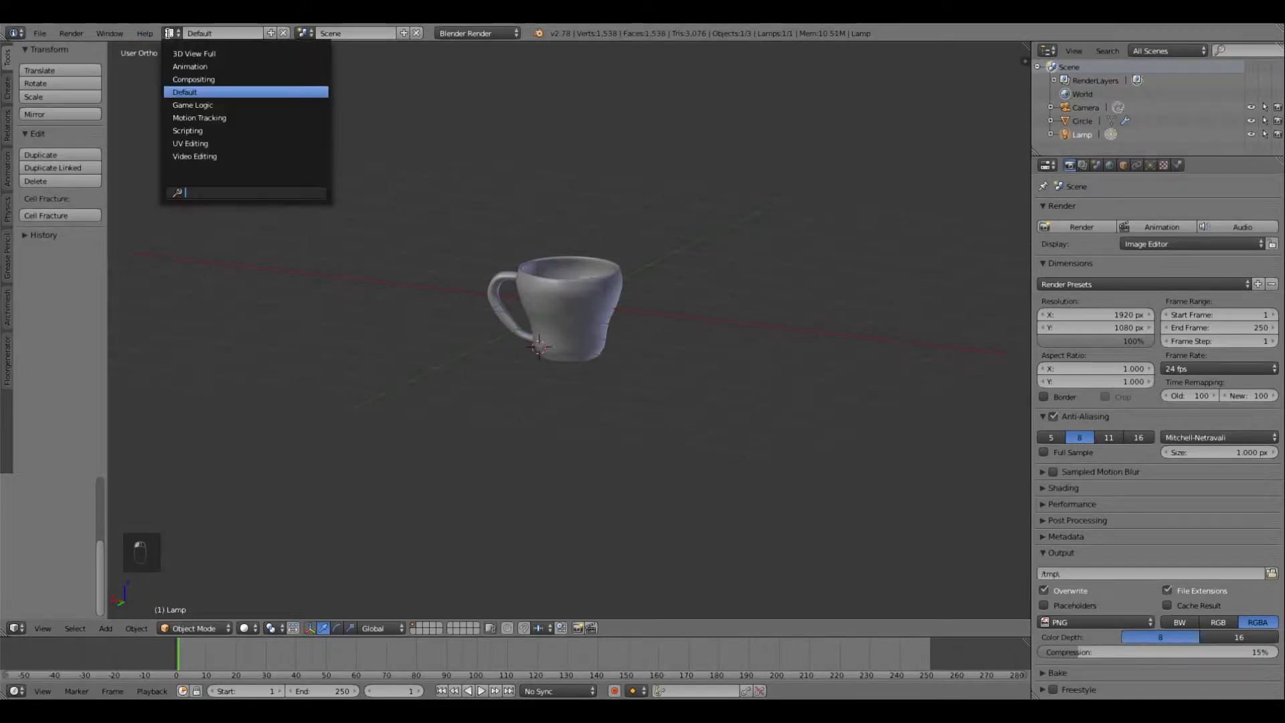
left_click(257, 143)
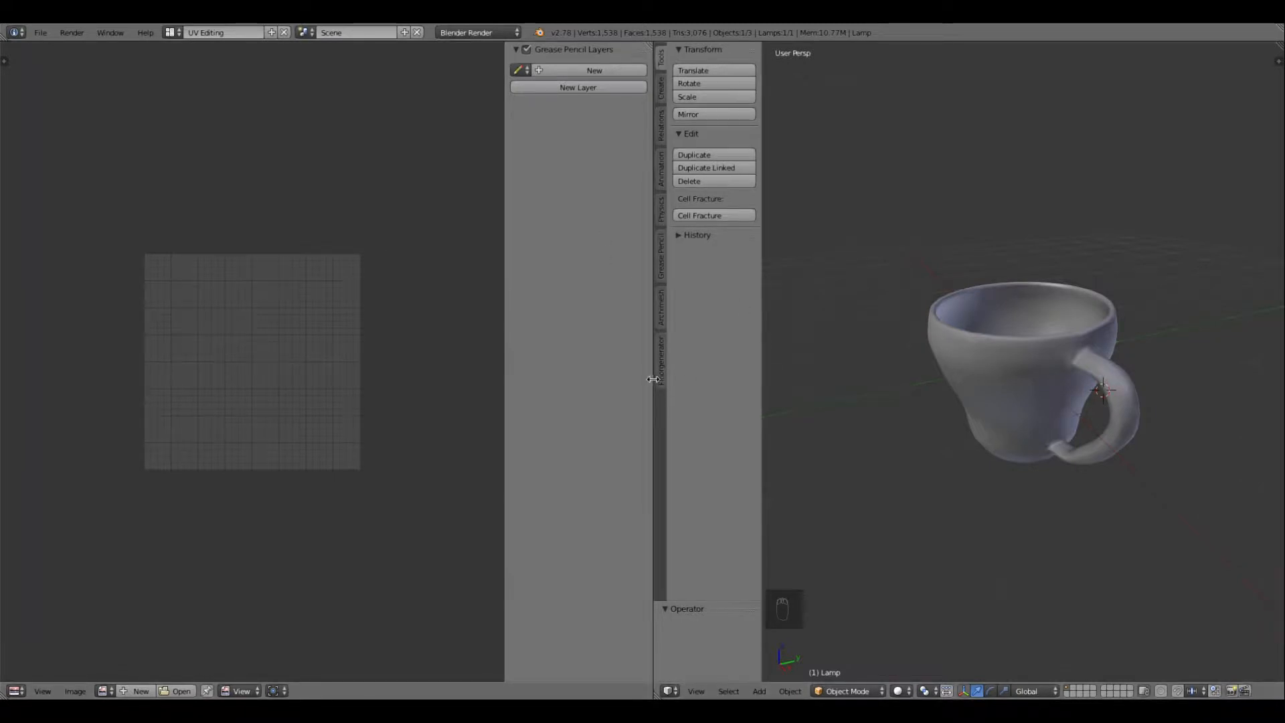
left_click_drag(654, 379, 271, 389)
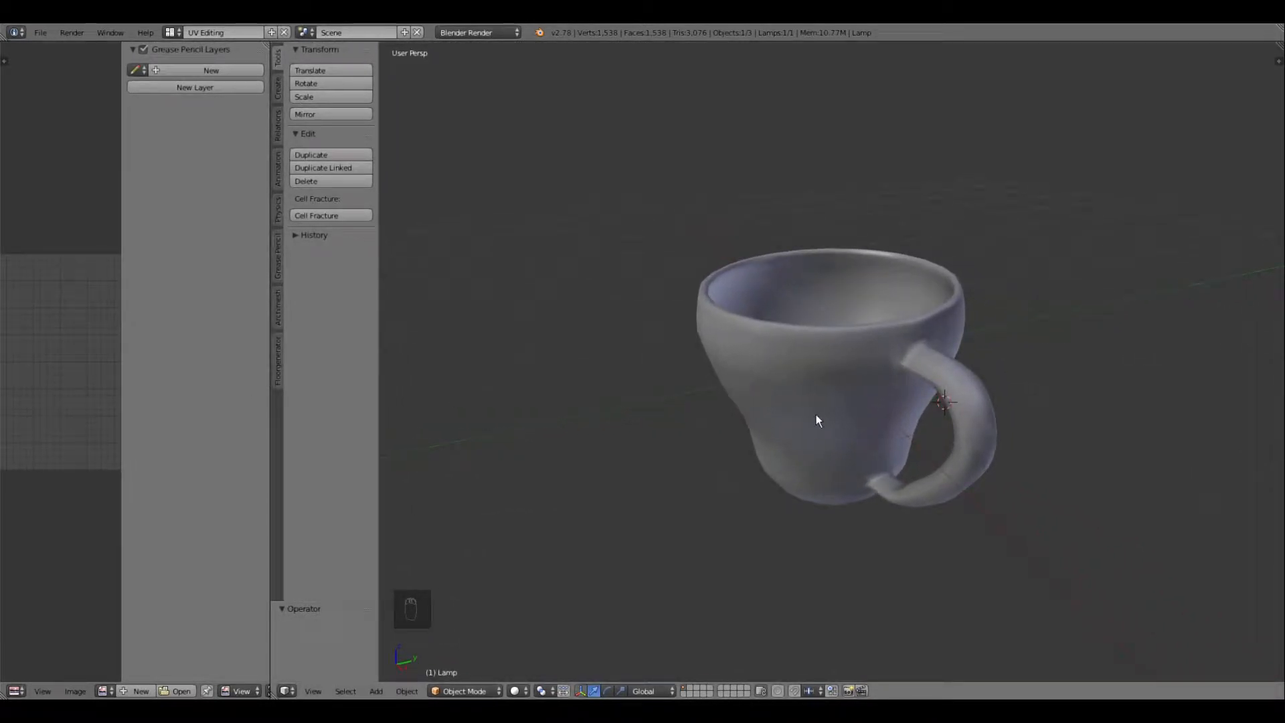
Step: Select the cup and enter Edit Mode on its mesh
key("Tab")
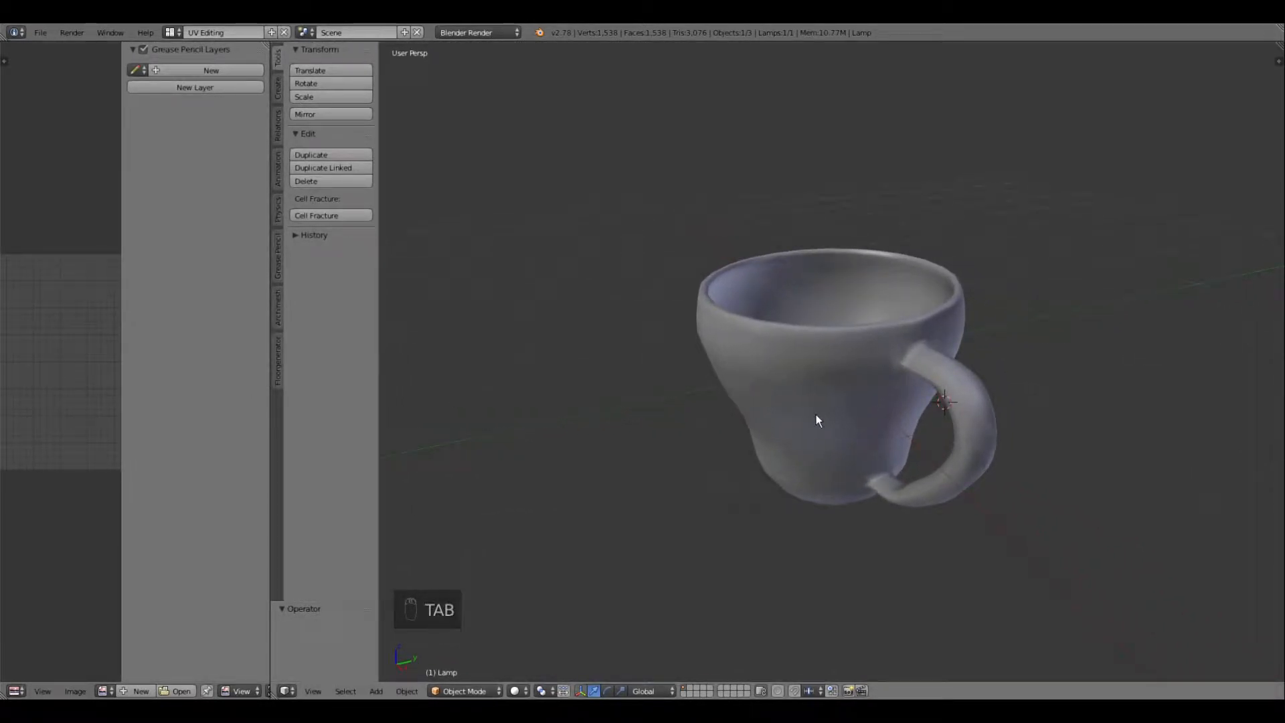
right_click(815, 354)
key("Tab")
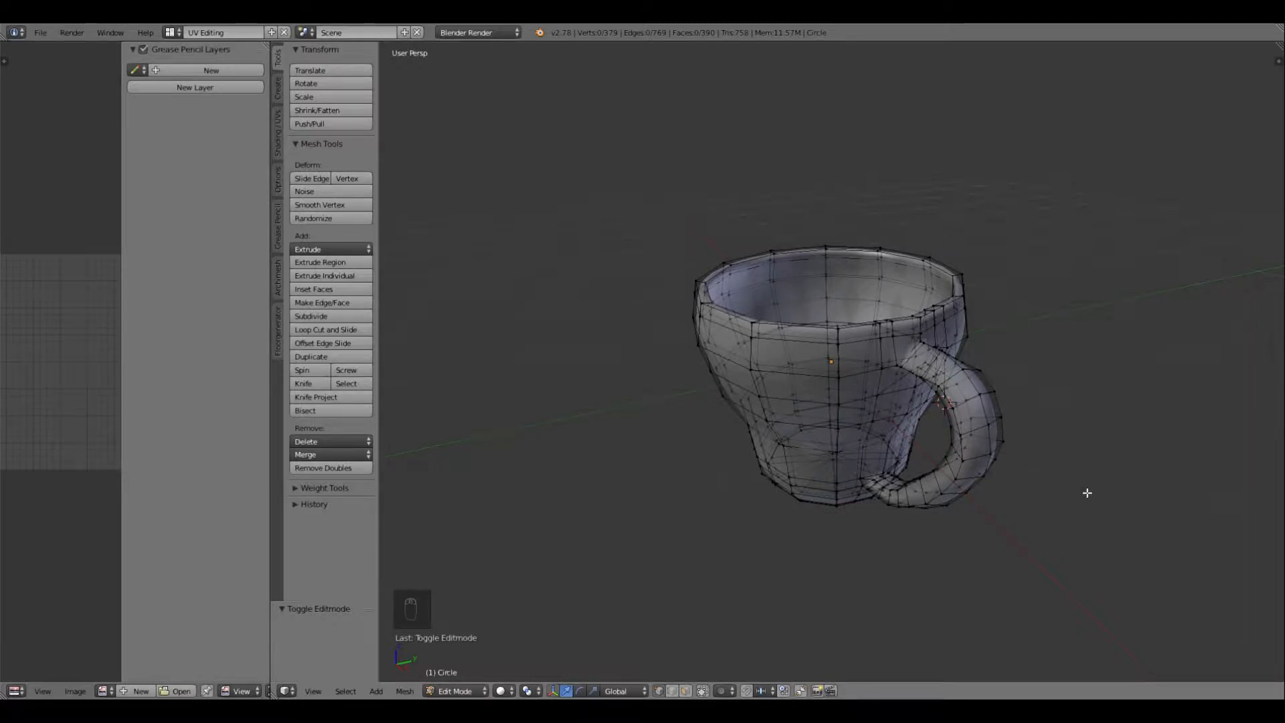
Step: Mark the edge loop along the inner side of the cup's rim as a UV seam
scroll(828, 375, "up", 3)
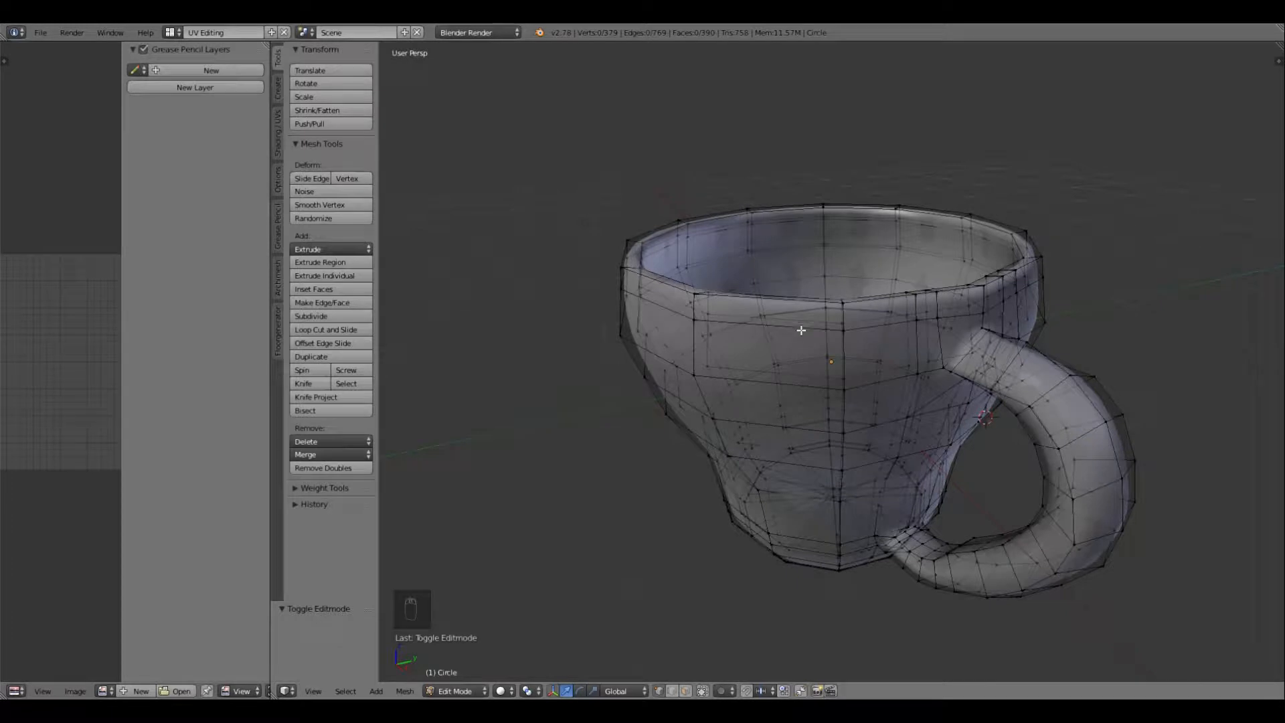
middle_click_drag(785, 311, 756, 340)
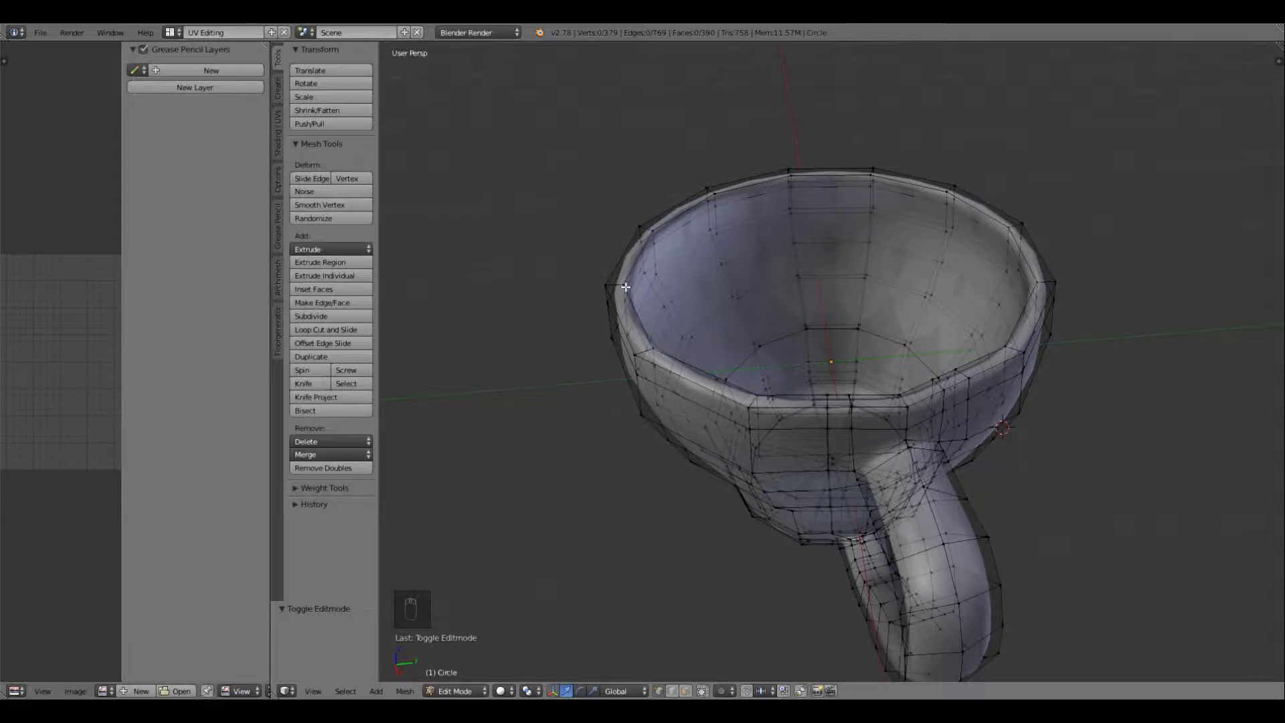
right_click(824, 176, "alt")
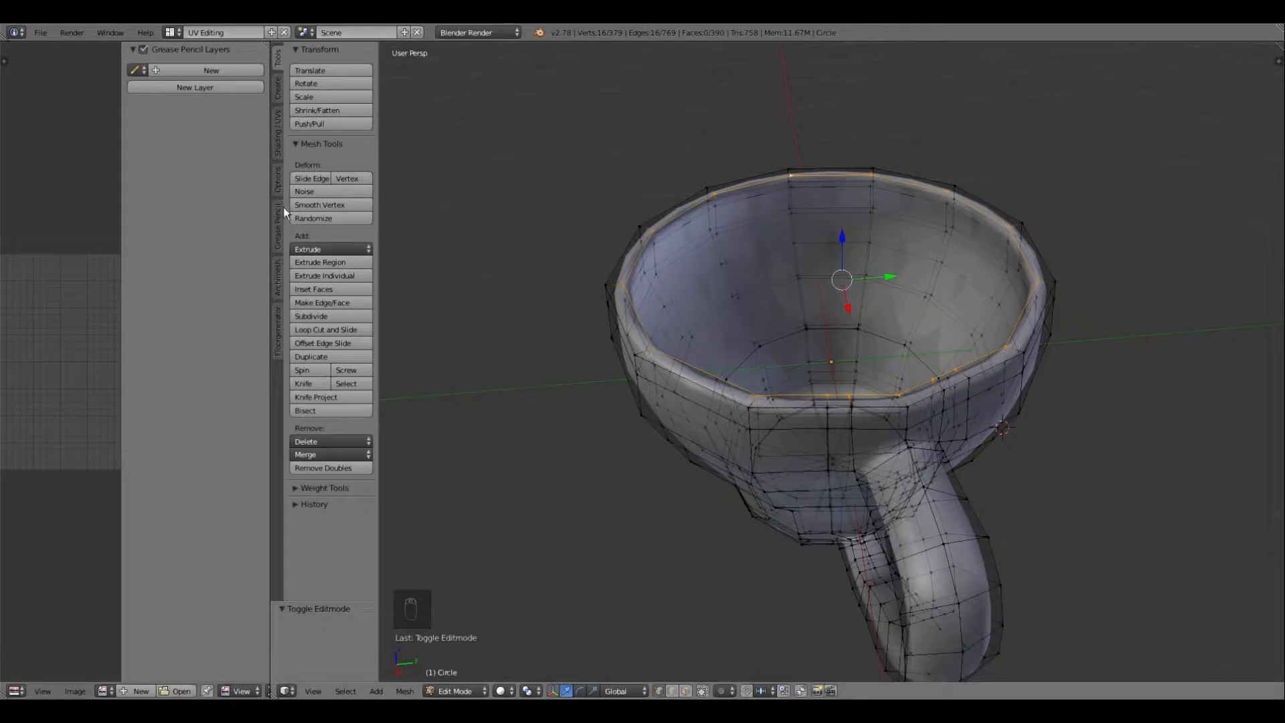
left_click(277, 149)
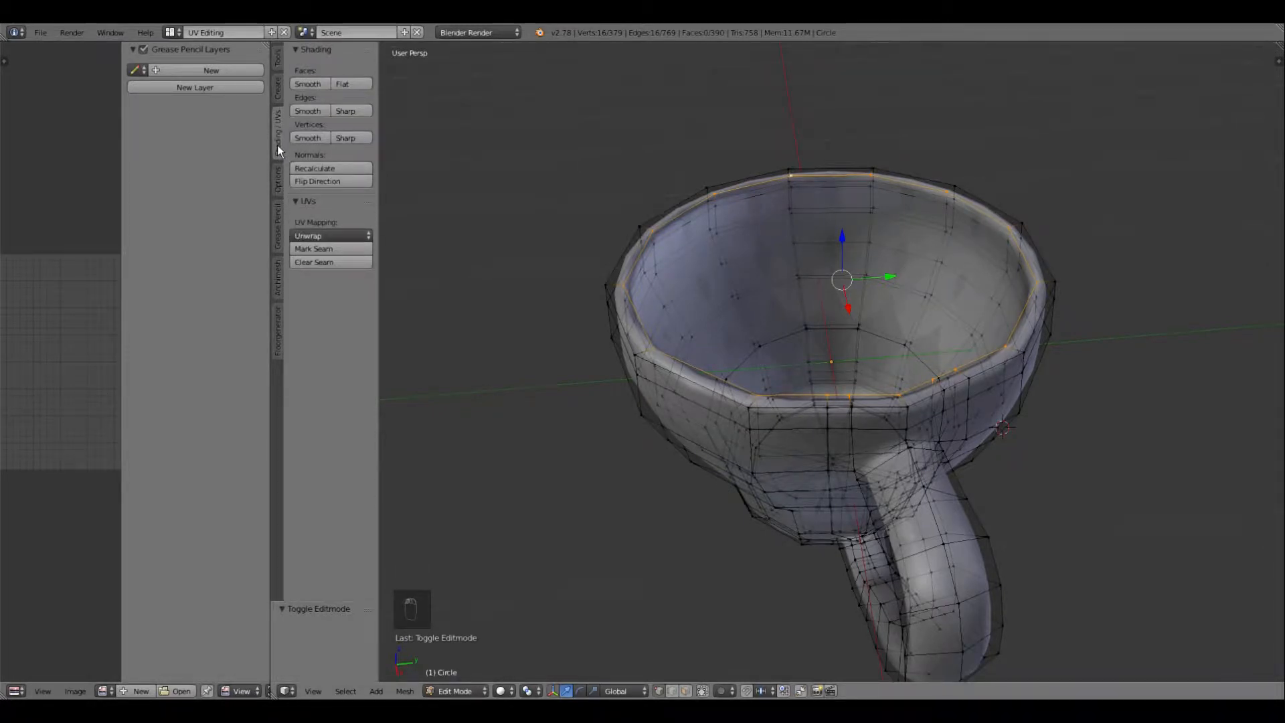
left_click(340, 249)
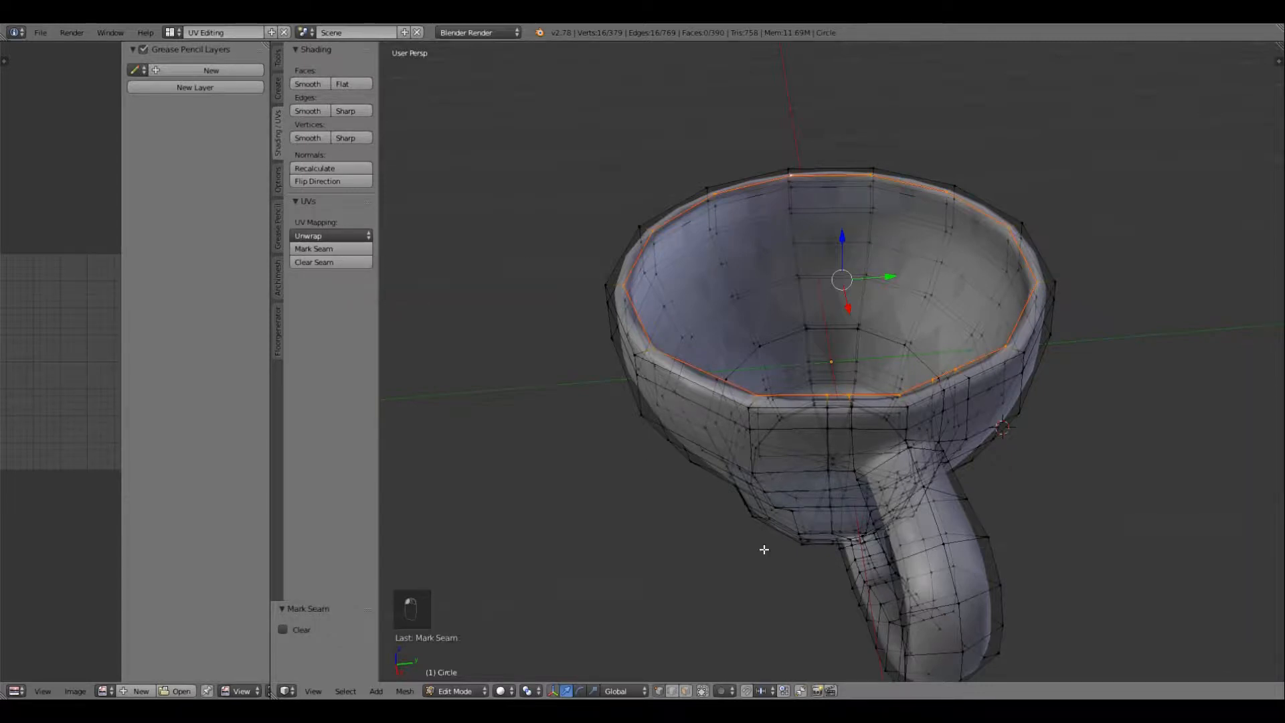
Step: Mark the edge loop where the handle's upper end joins the cup body as a seam
middle_click_drag(632, 549, 706, 533)
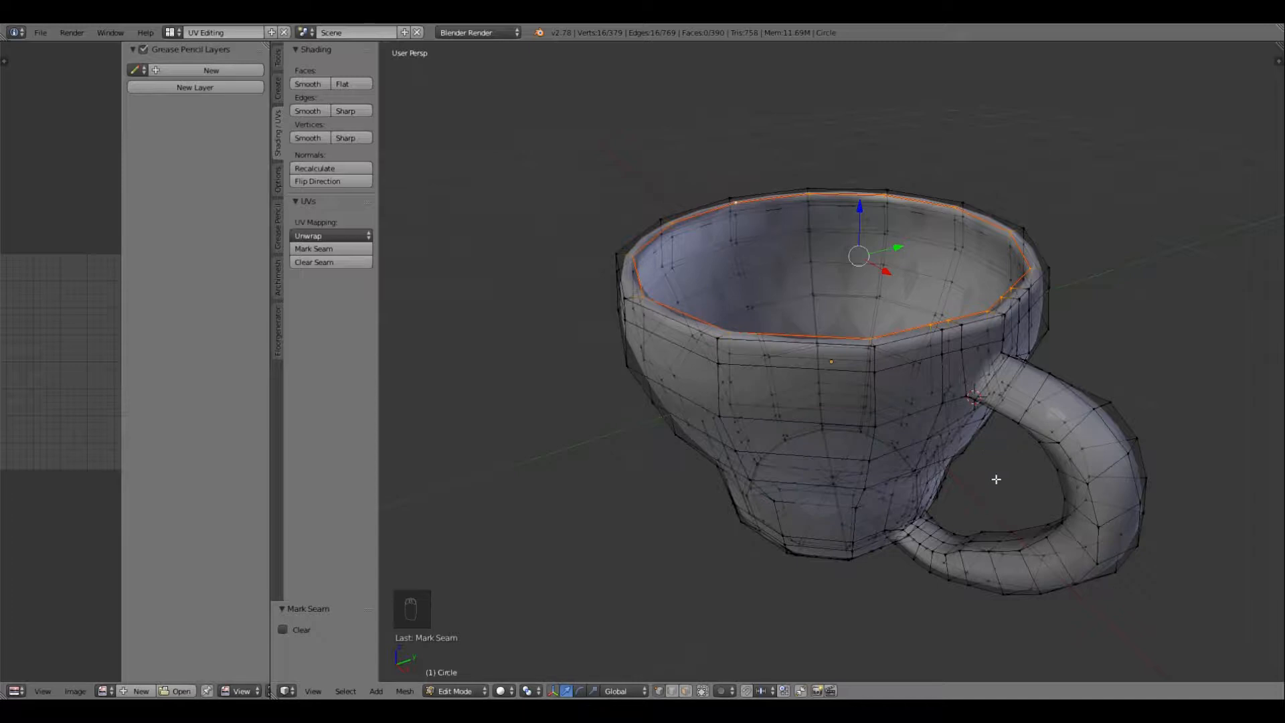
middle_click_drag(996, 488, 906, 492)
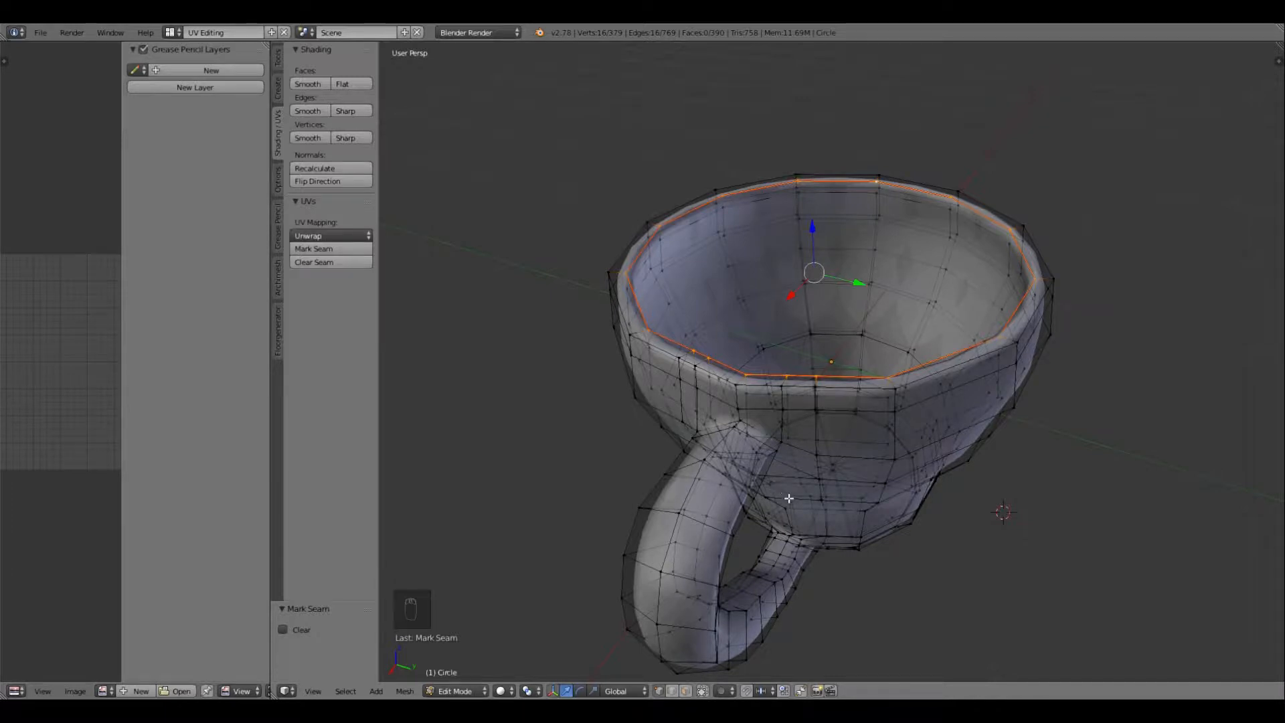
scroll(787, 498, "up", 5)
scroll(777, 541, "down", 4)
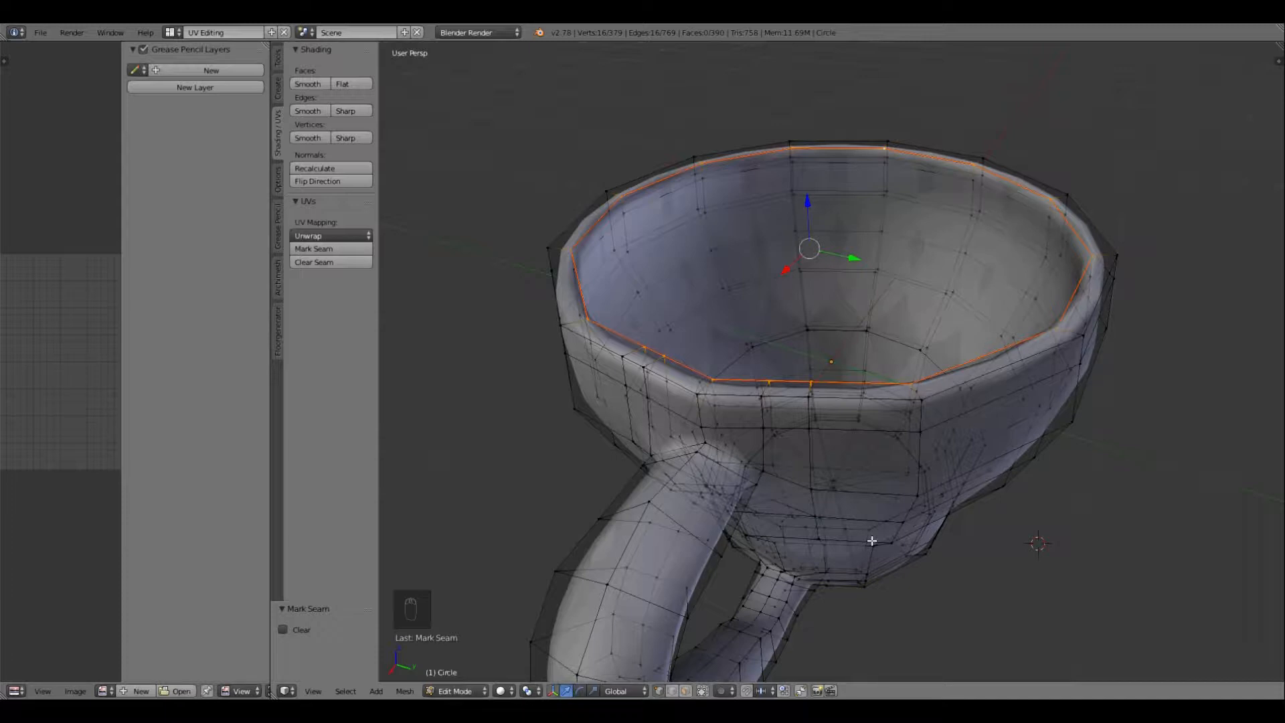
middle_click_drag(630, 372, 556, 381)
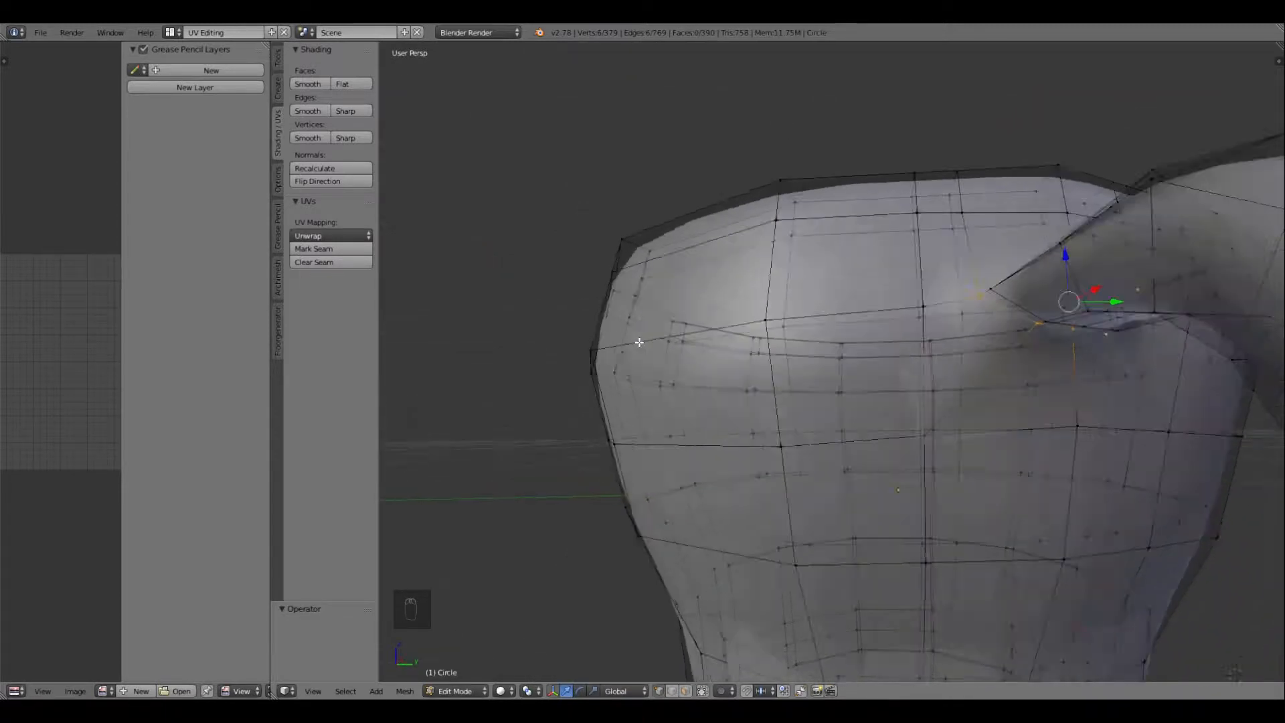
scroll(555, 381, "down", 2)
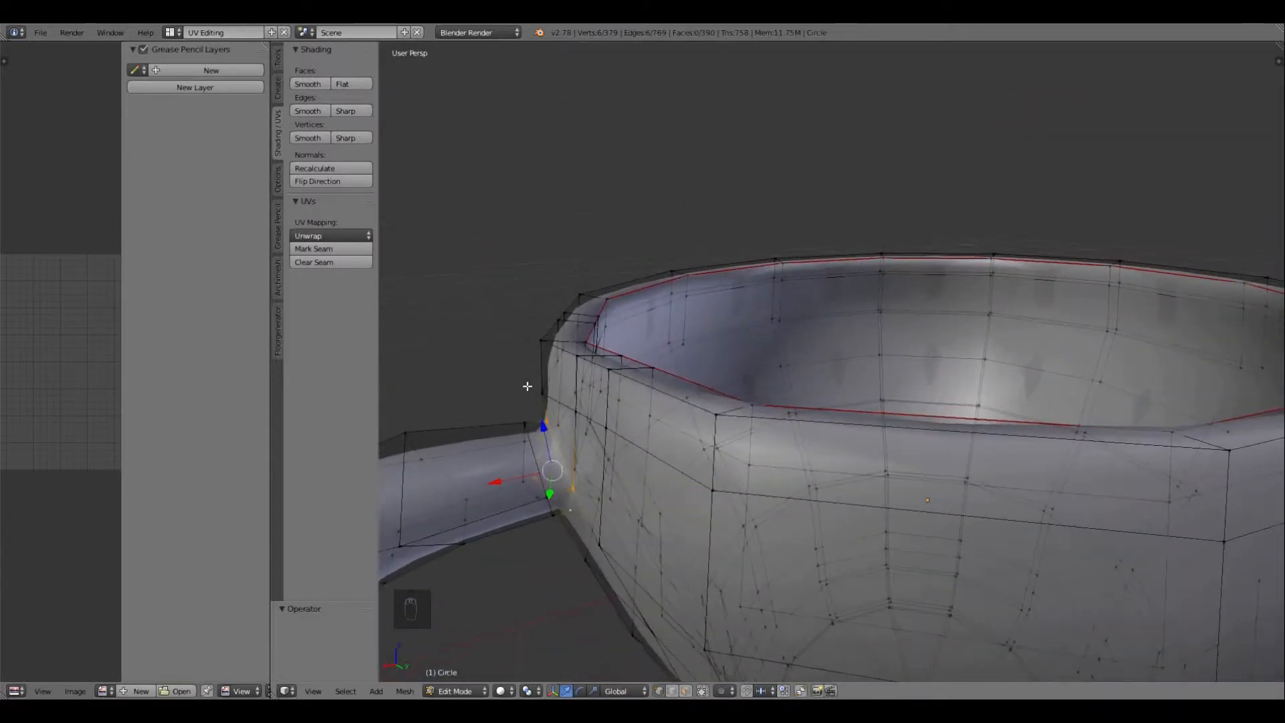
scroll(533, 368, "down", 4)
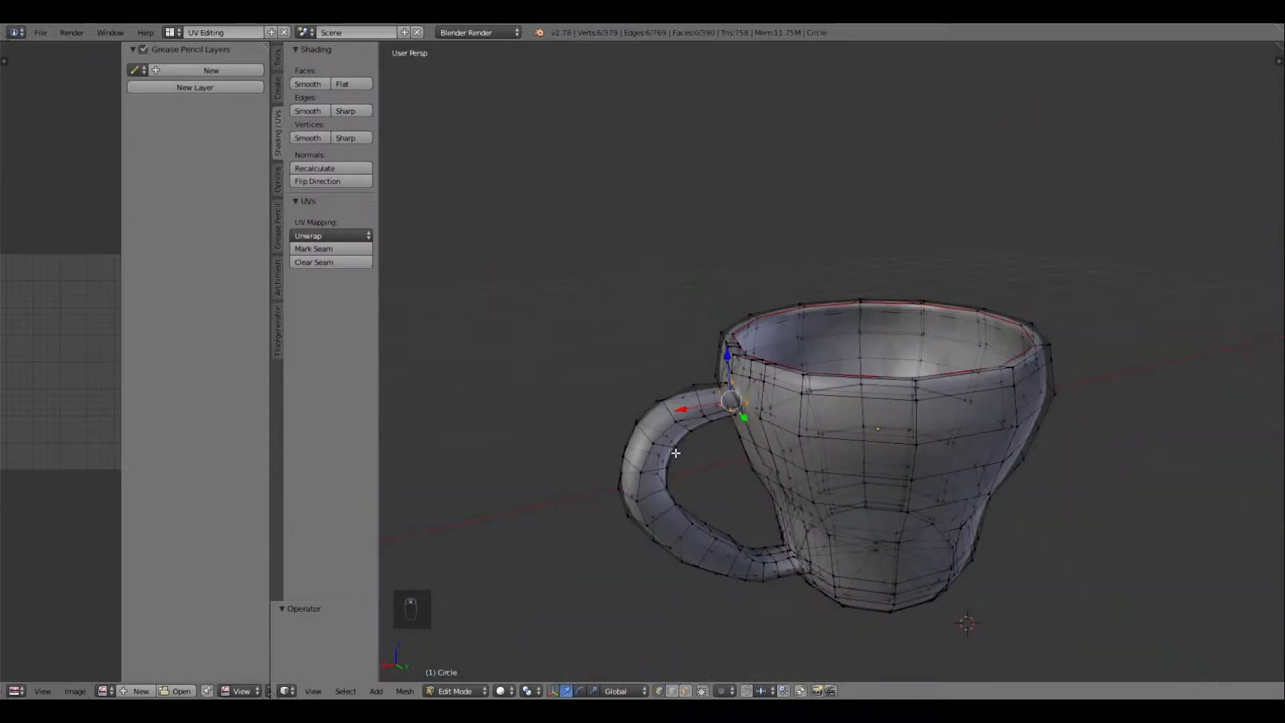
left_click(328, 248)
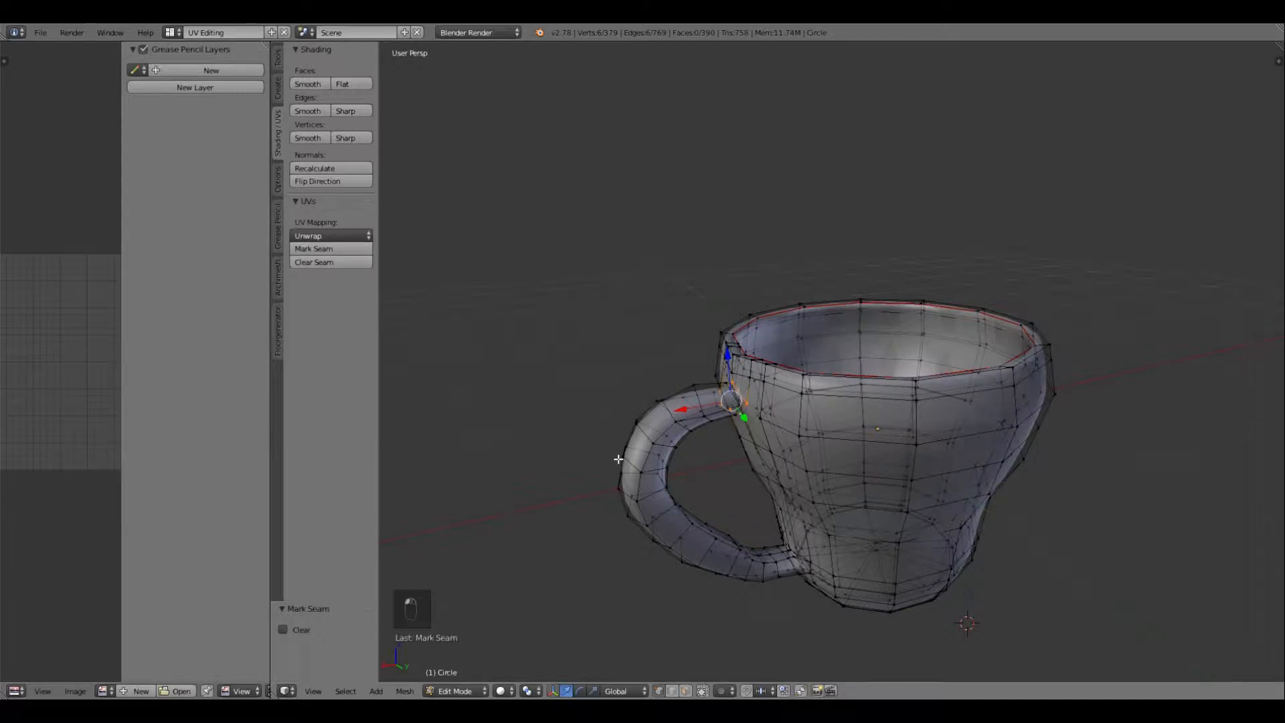
middle_click_drag(625, 394, 397, 108)
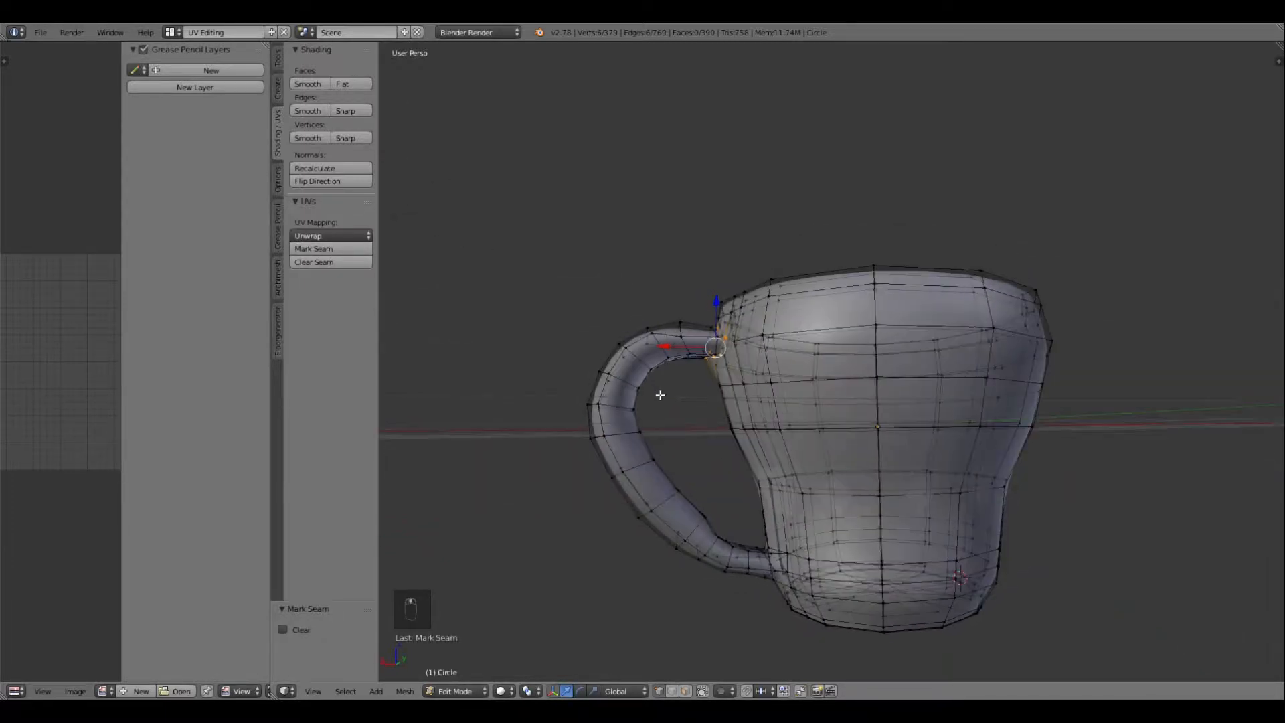
scroll(843, 562, "up", 3)
middle_click_drag(808, 622, 769, 425)
key("z")
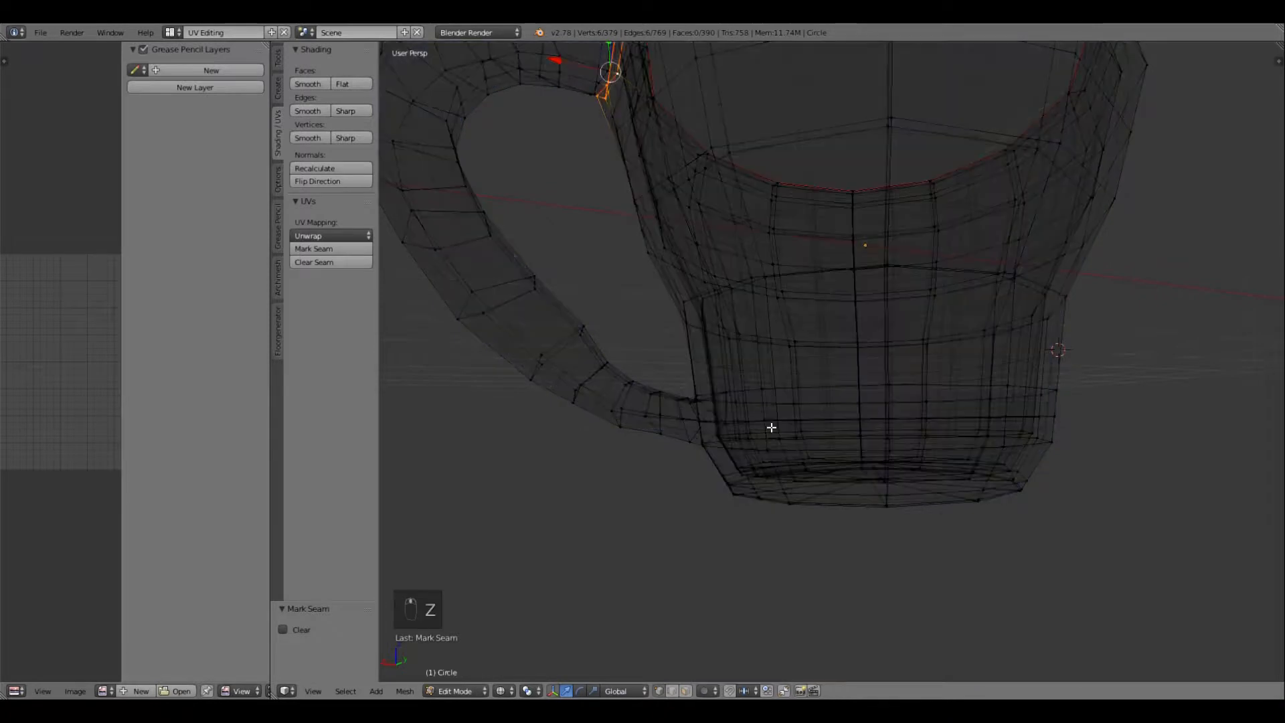
key("z")
key("a")
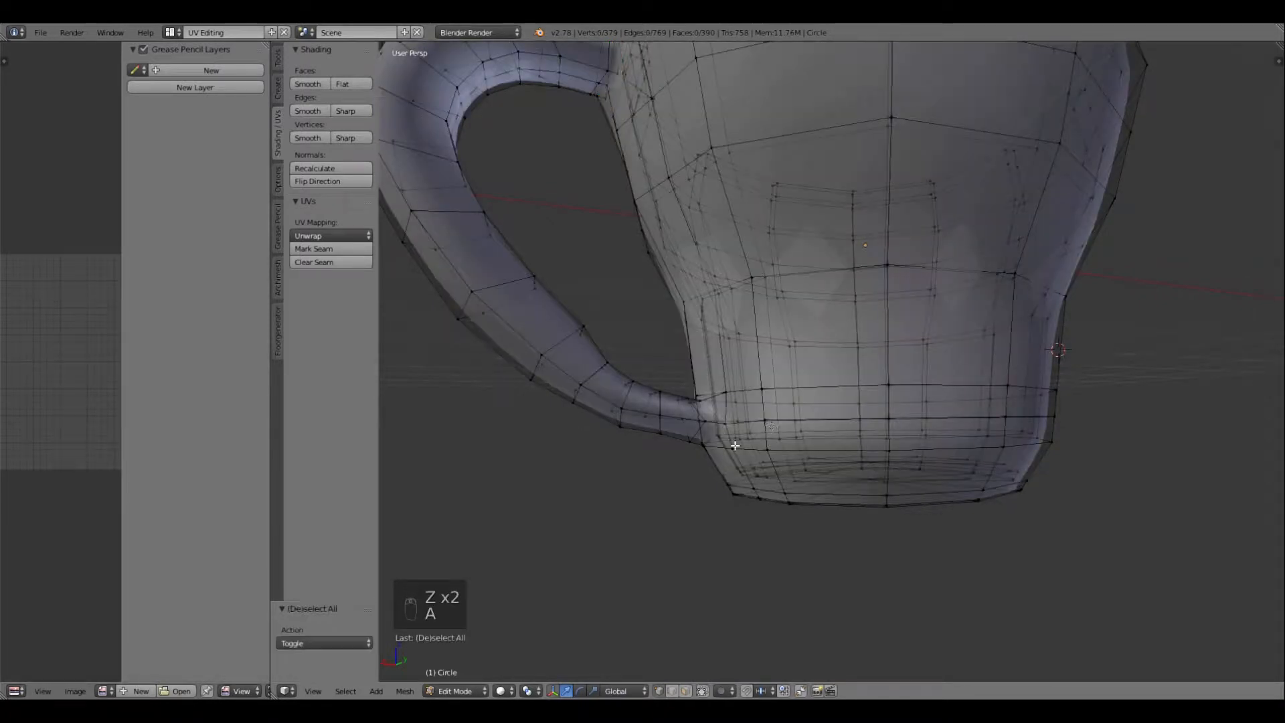
right_click(723, 402, "alt")
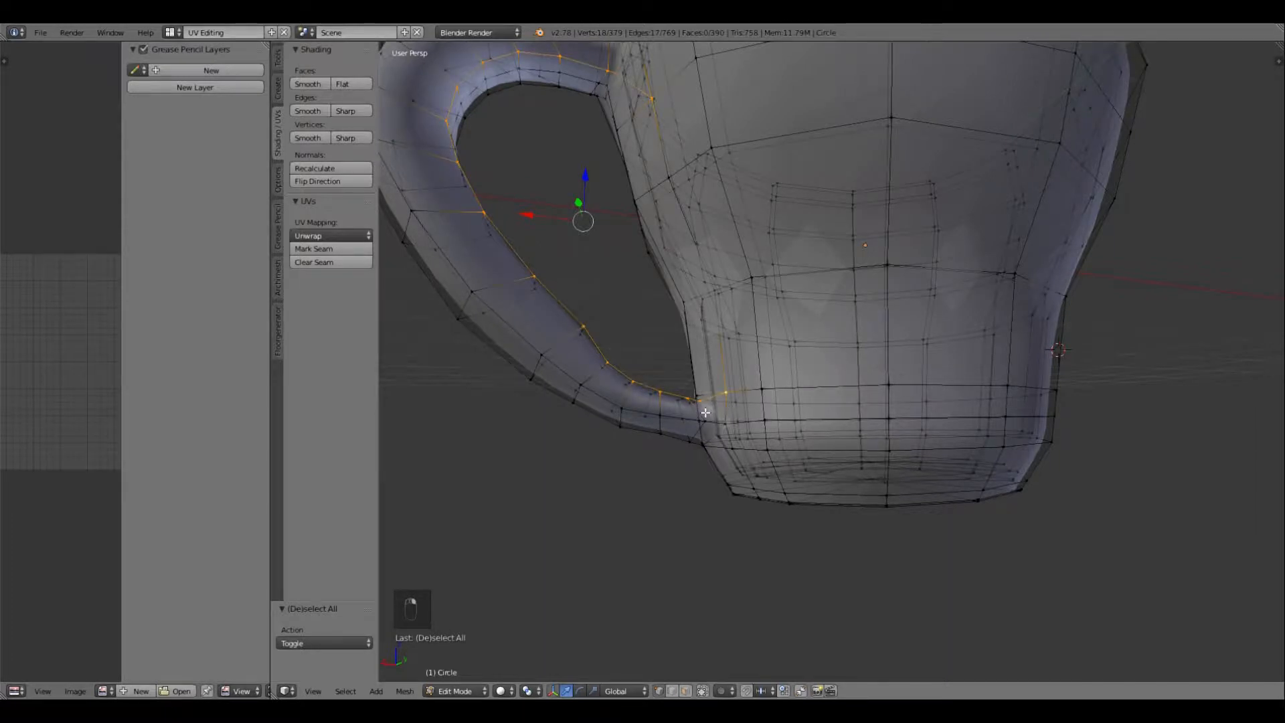
middle_click_drag(724, 407, 745, 387)
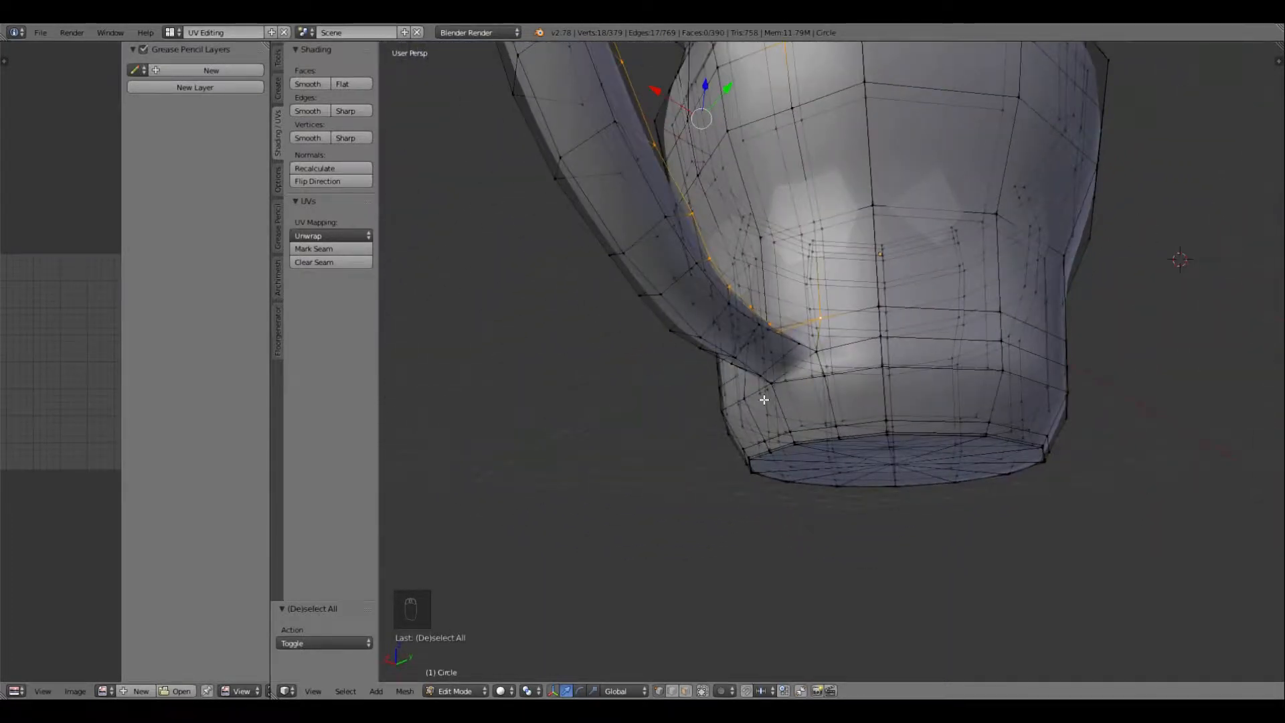
key("ctrl+z")
Step: Mark the edges around the handle's lower joint with the cup body as a seam, and clear the selection
scroll(806, 372, "up", 1)
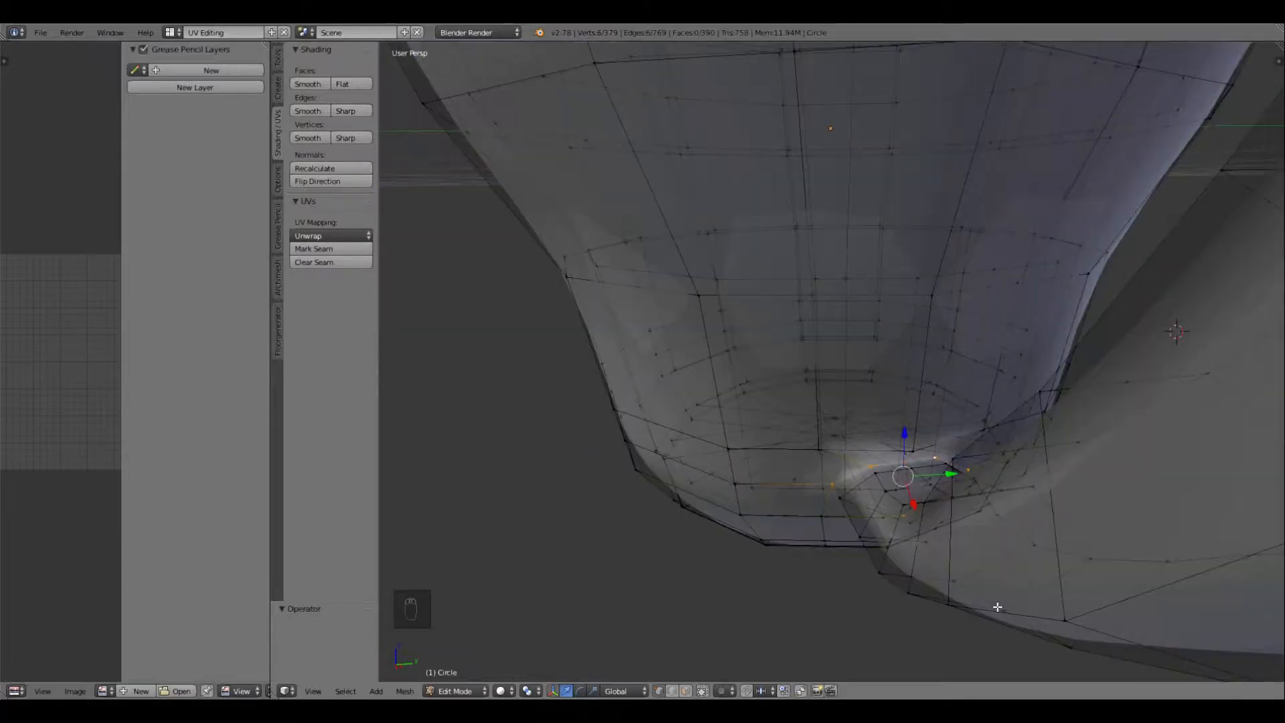
middle_click_drag(995, 606, 953, 584)
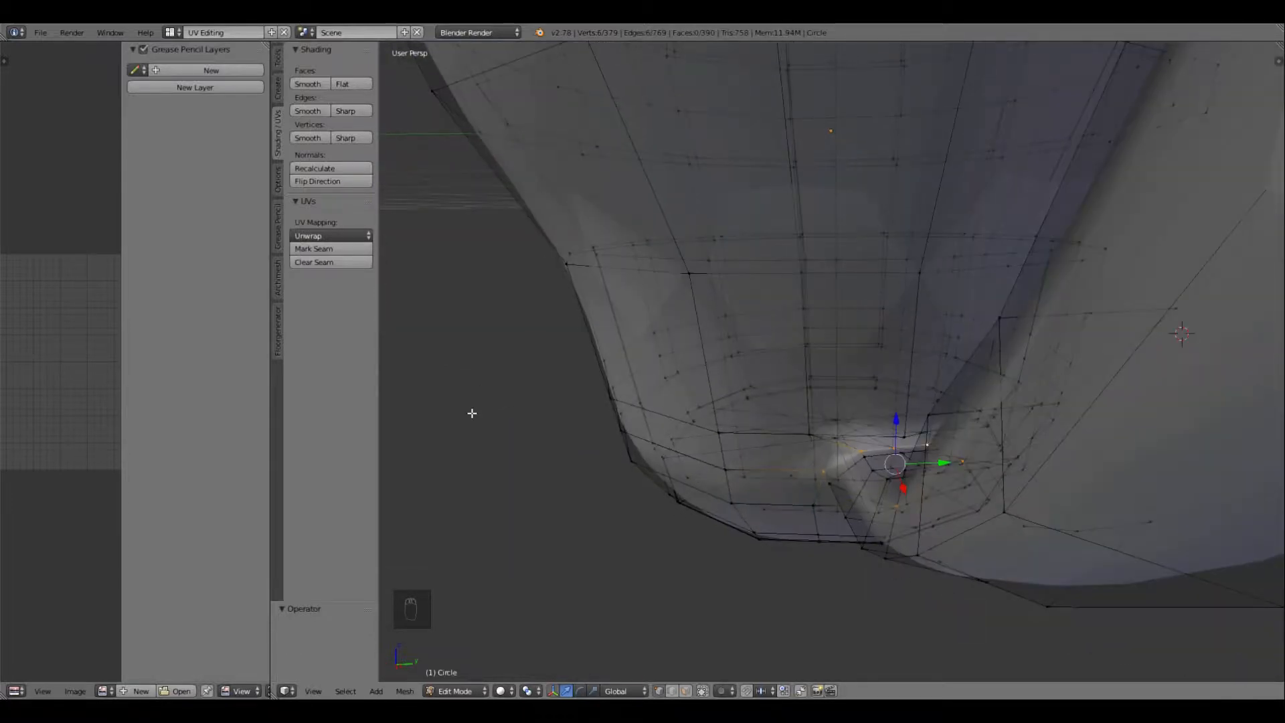
left_click(314, 249)
middle_click_drag(820, 468, 865, 516)
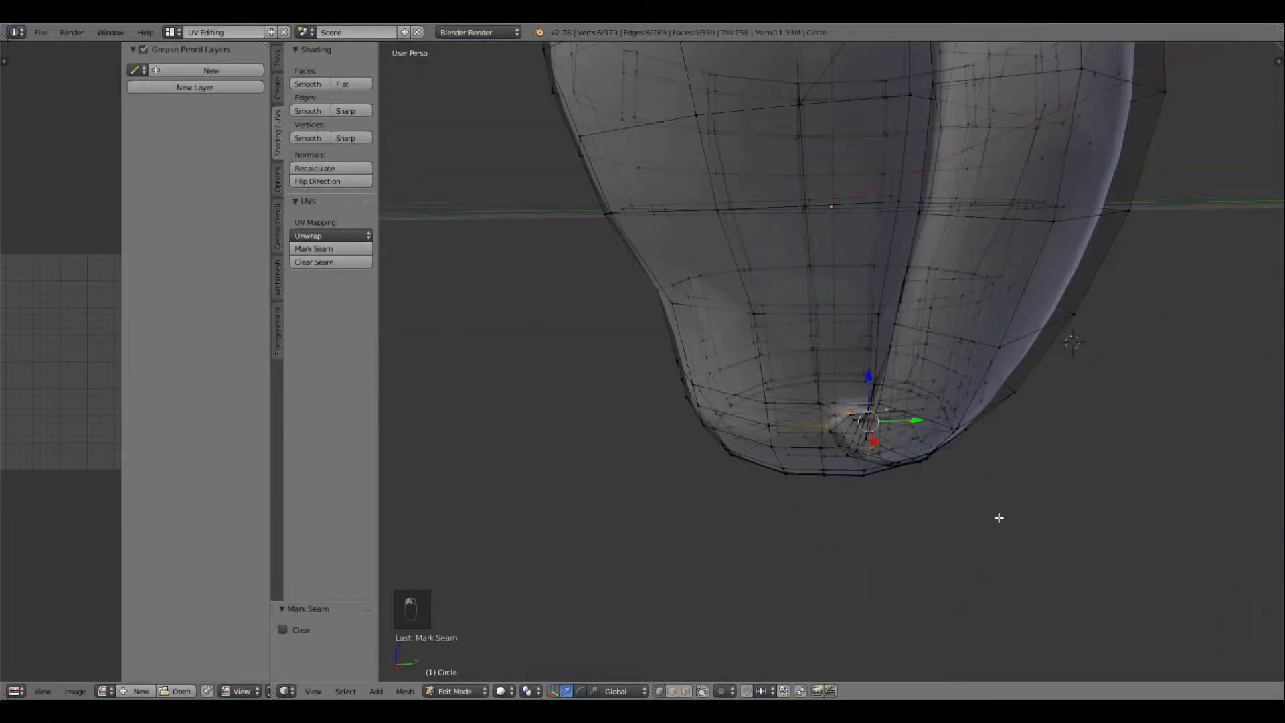
middle_click_drag(999, 517, 904, 482)
key("a")
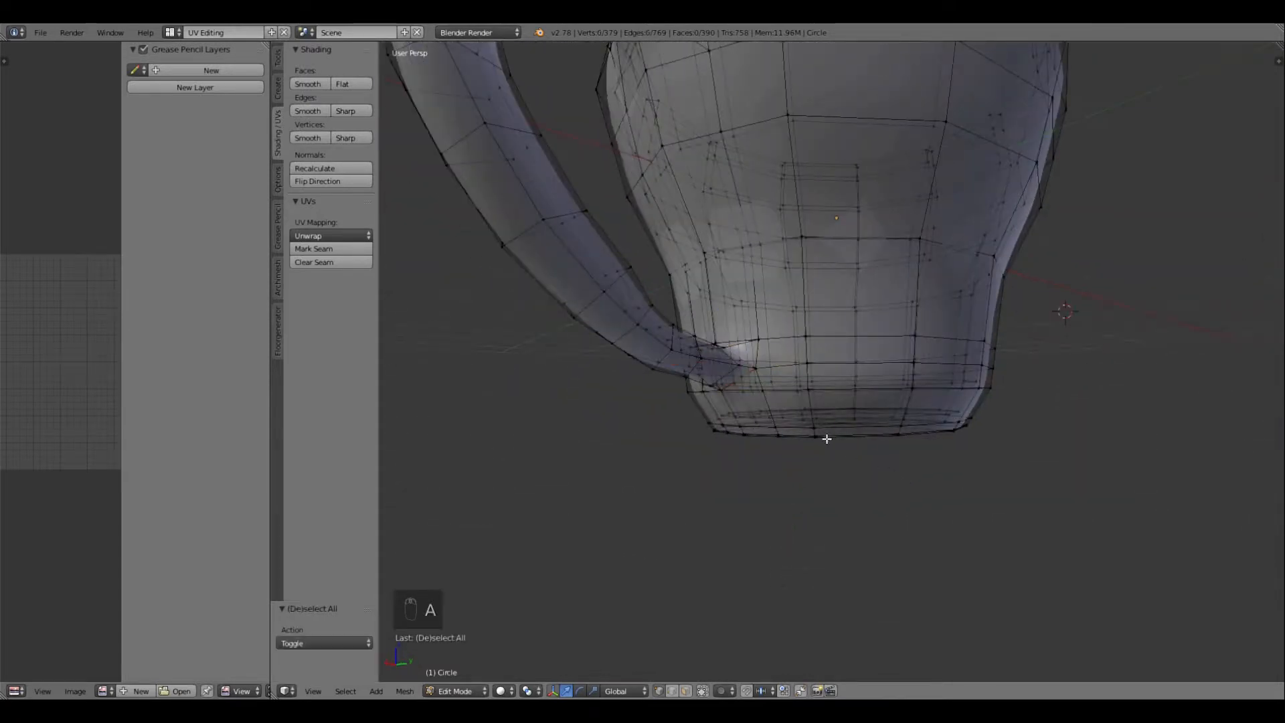
Step: Mark the edge loop around the underside of the cup's base as a seam, and clear the selection
scroll(827, 438, "down", 5)
middle_click_drag(827, 435, 662, 482)
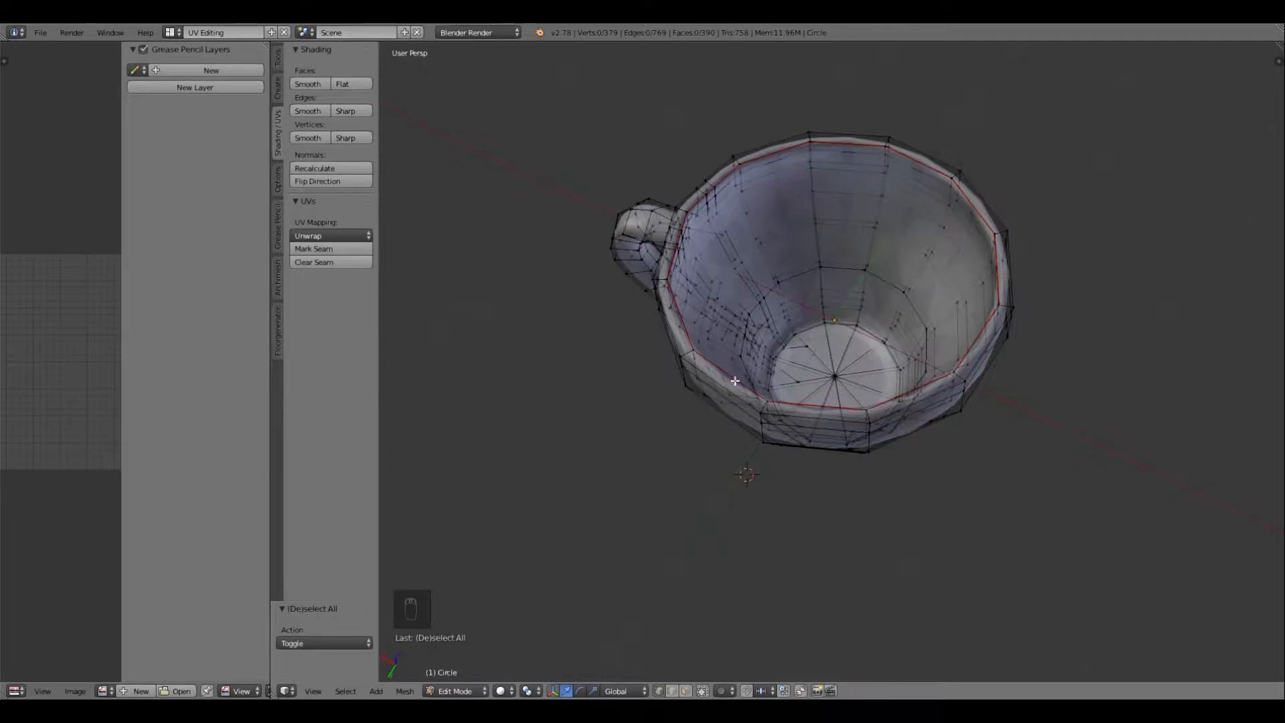
middle_click_drag(735, 381, 637, 281)
scroll(904, 341, "up", 4)
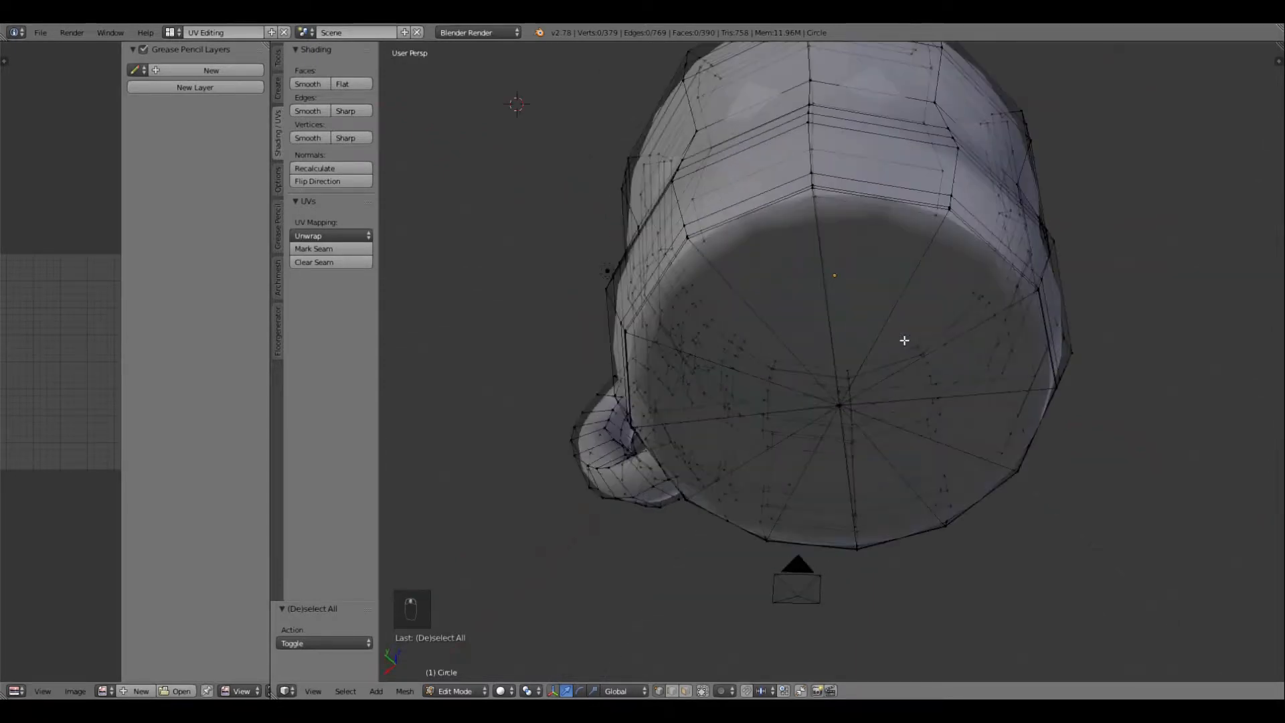
middle_click_drag(904, 341, 666, 359)
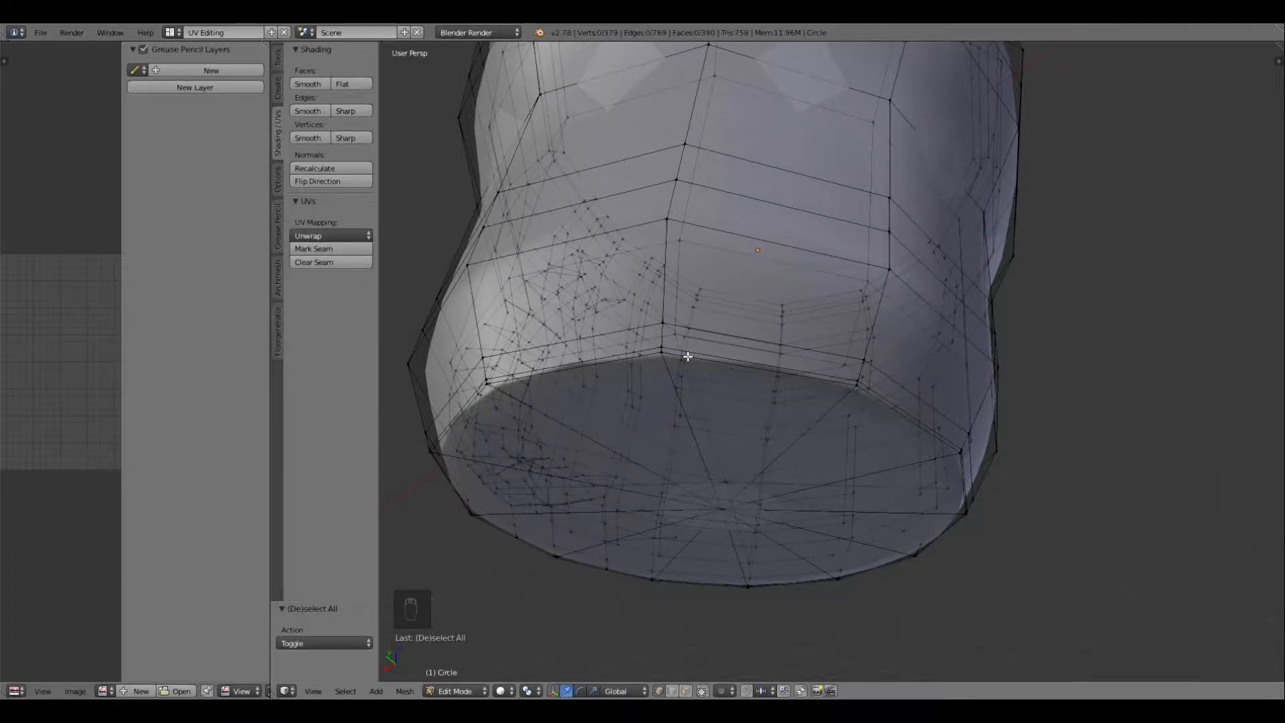
right_click(687, 356, "alt")
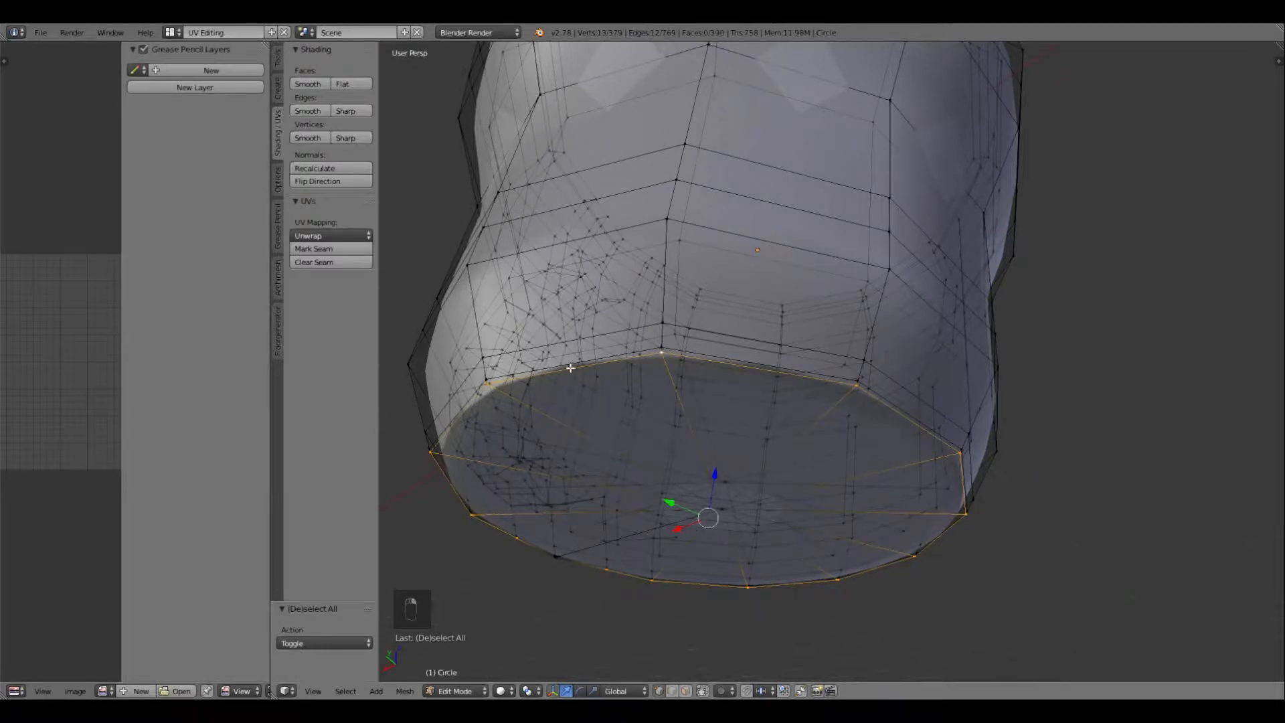
left_click(327, 249)
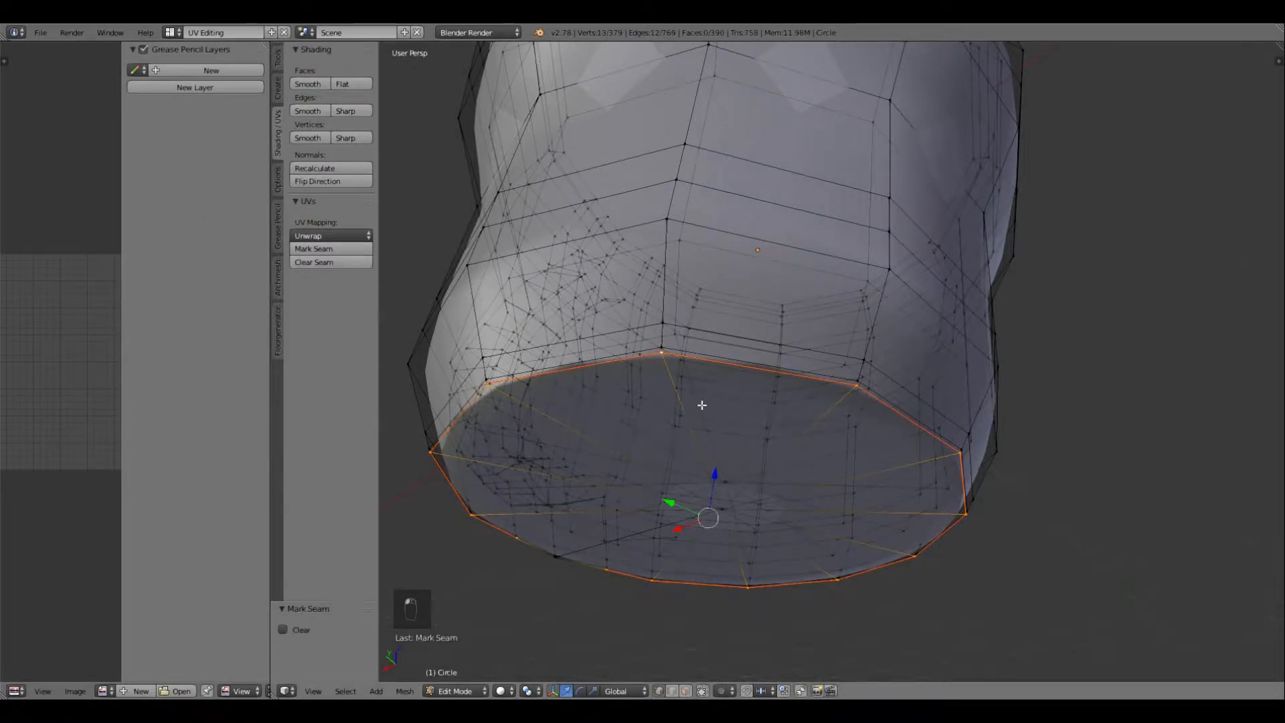
middle_click_drag(648, 288, 677, 468)
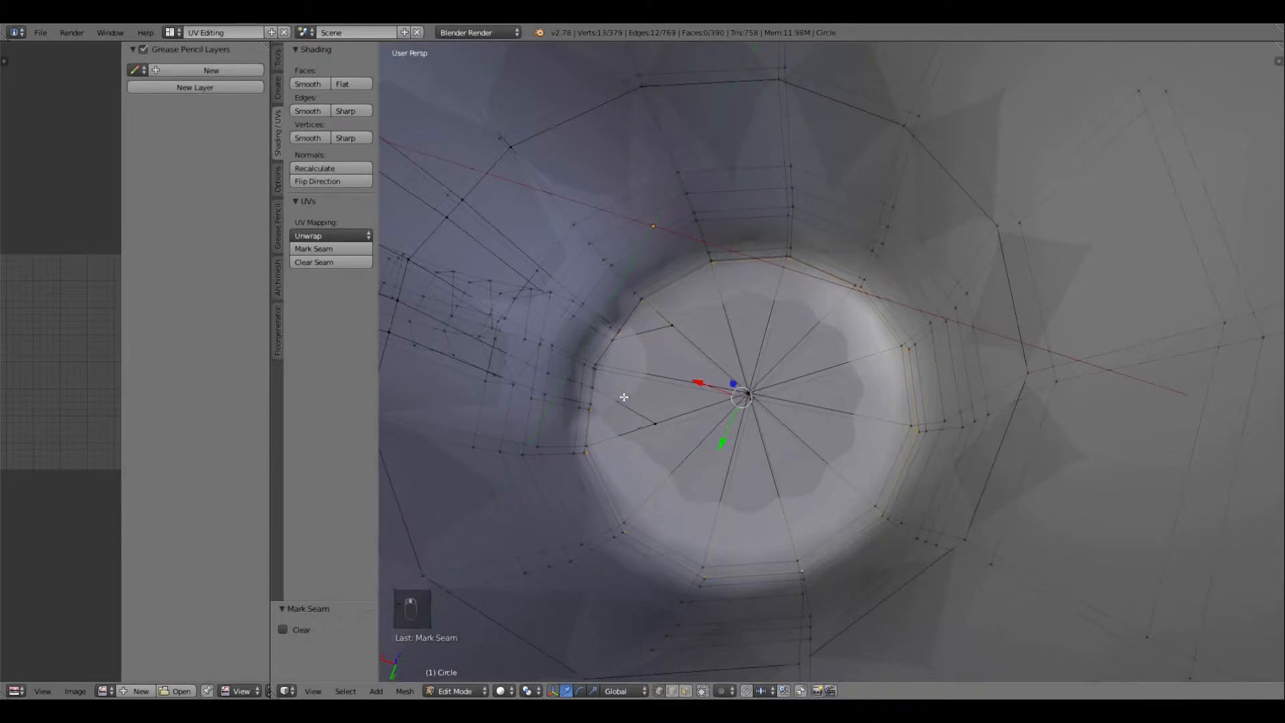
key("a")
Step: Select the edge loop around the floor inside the cup
scroll(616, 437, "up", 2)
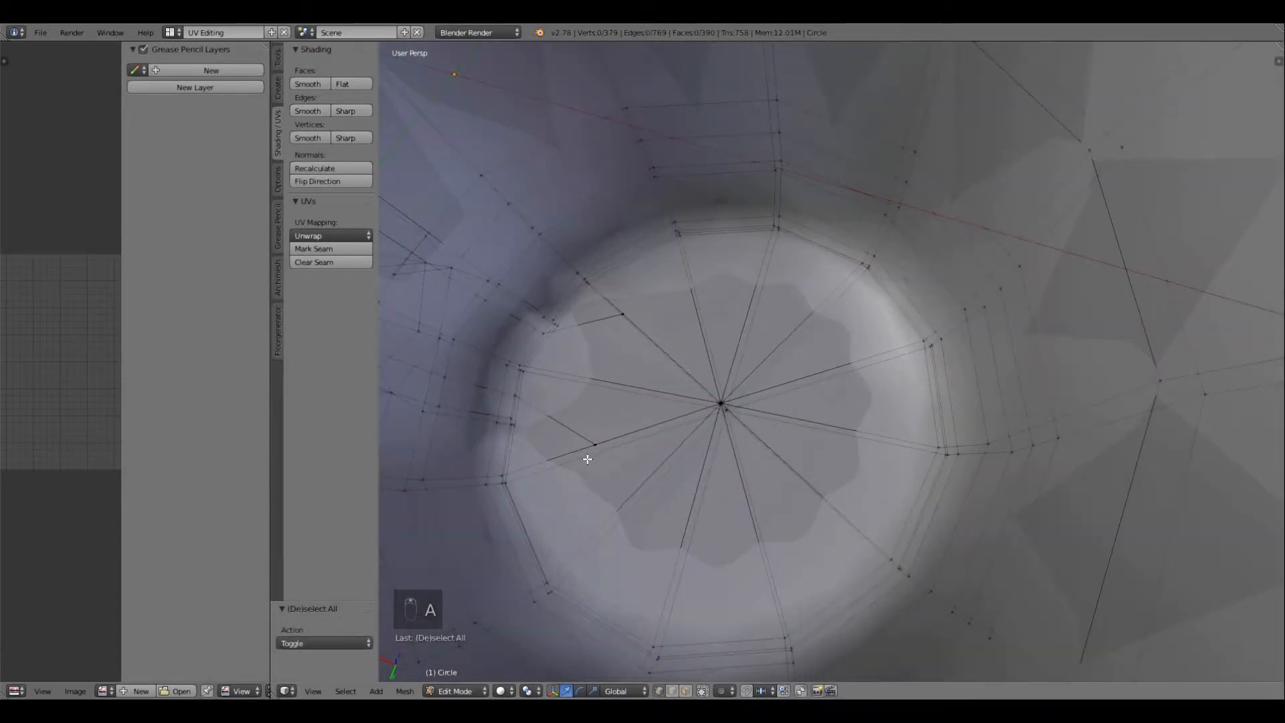
middle_click_drag(588, 451, 717, 430, "shift")
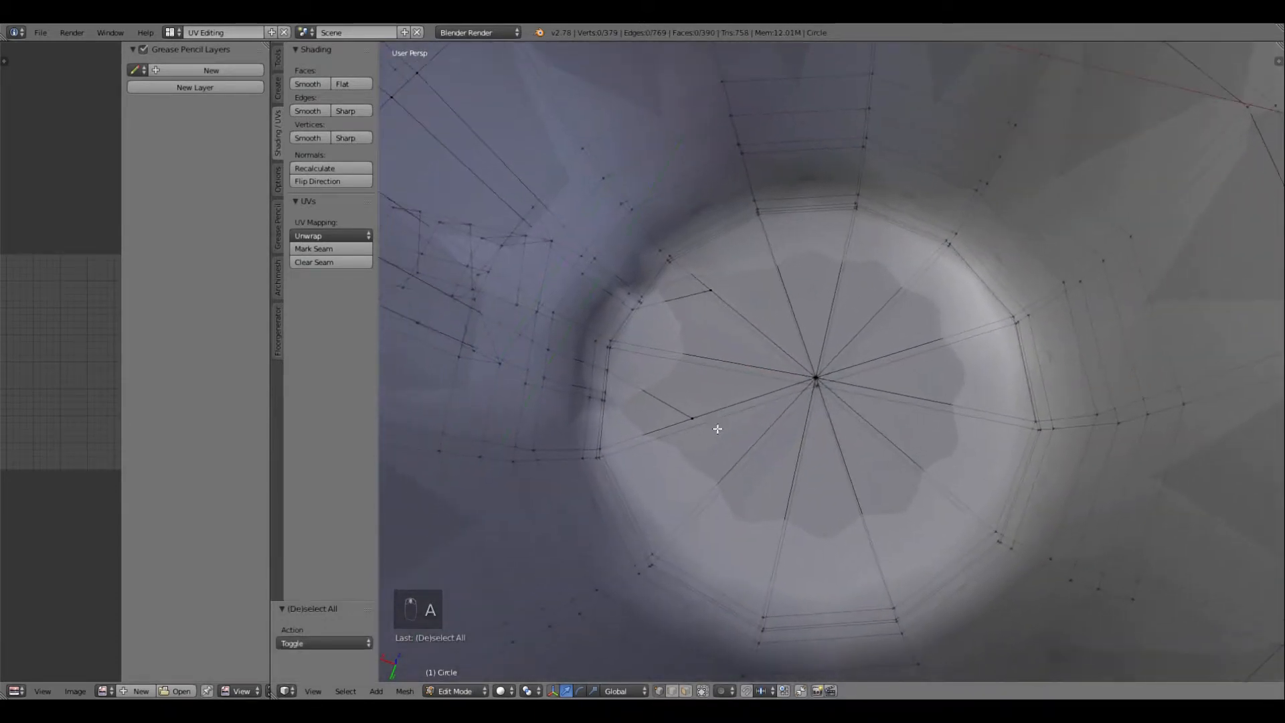
right_click(601, 447, "alt")
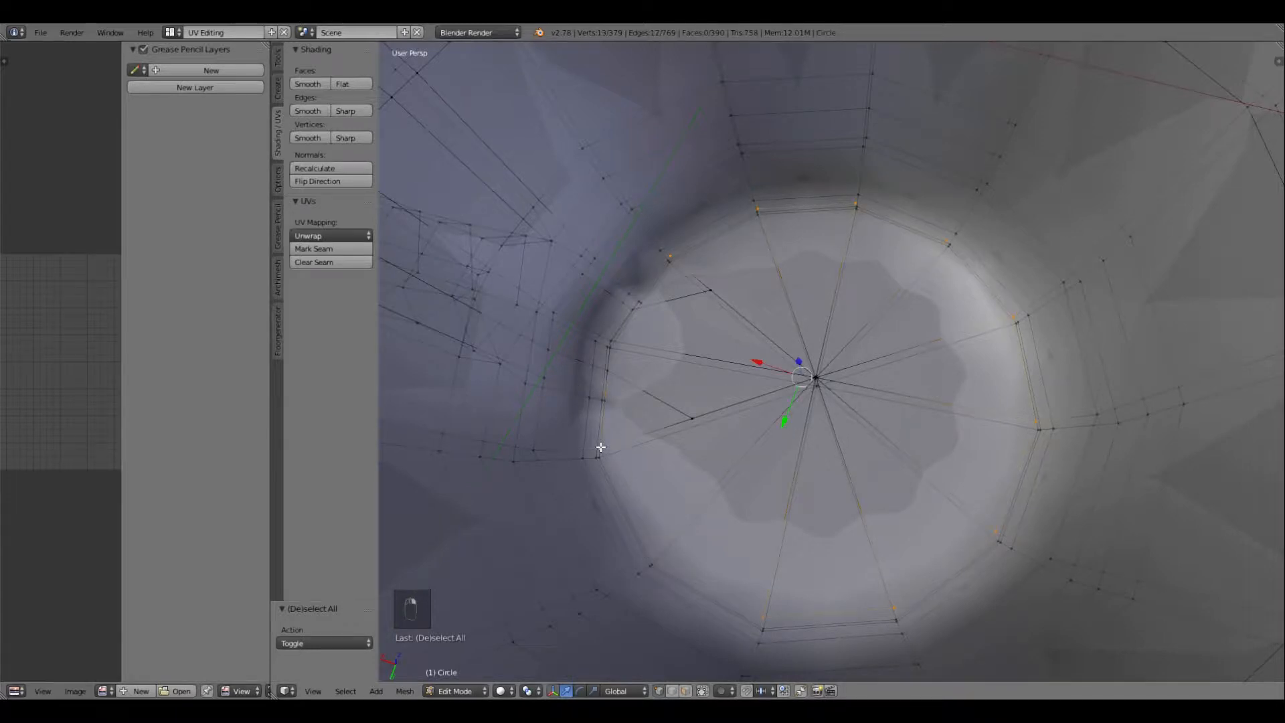
Step: Examine the selected loop on the cup's inner floor for gaps, especially near the handle side
scroll(613, 459, "down", 2)
middle_click_drag(629, 493, 750, 414)
scroll(751, 414, "down", 3)
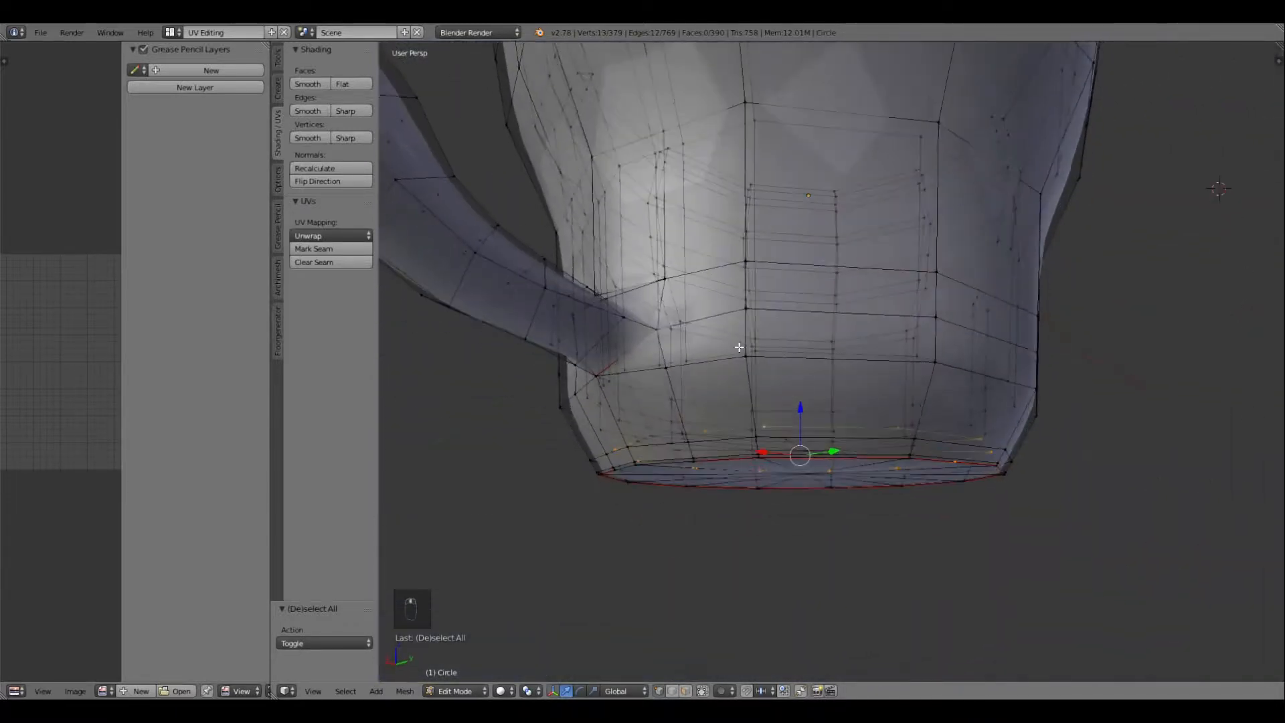
middle_click_drag(741, 344, 767, 404)
scroll(768, 404, "up", 2)
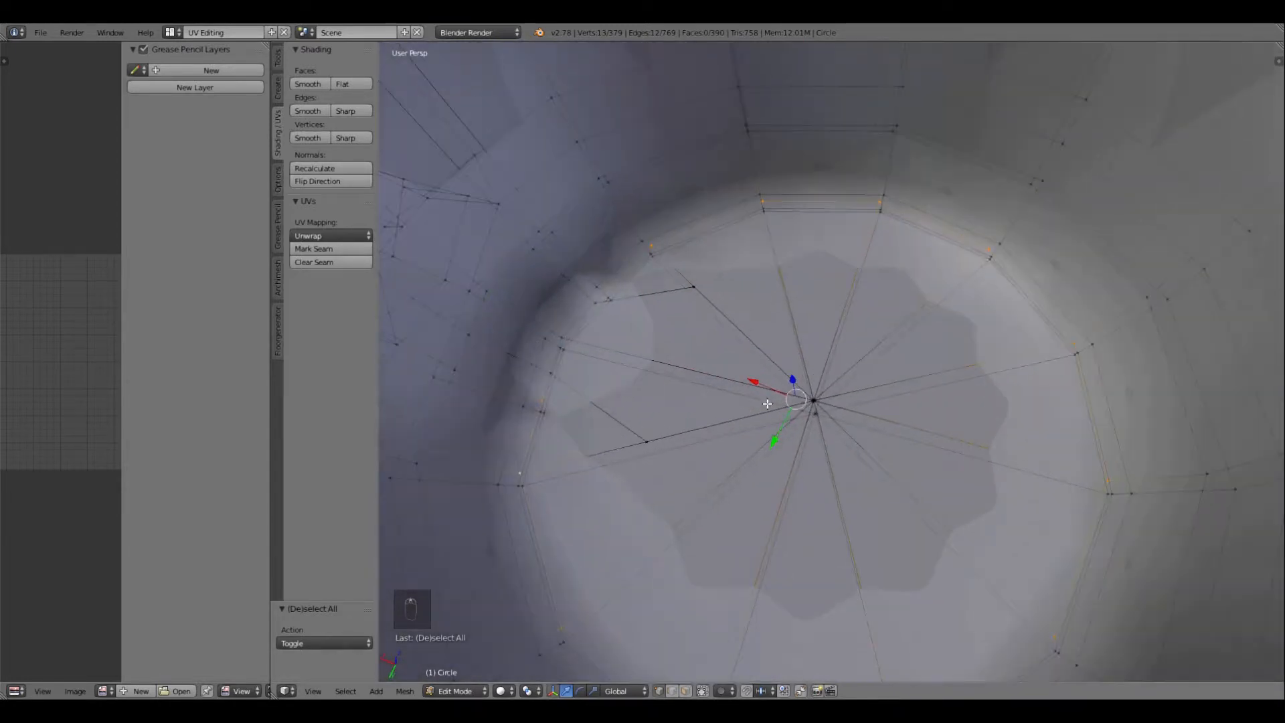
middle_click_drag(656, 371, 747, 486, "shift")
scroll(637, 427, "up", 4)
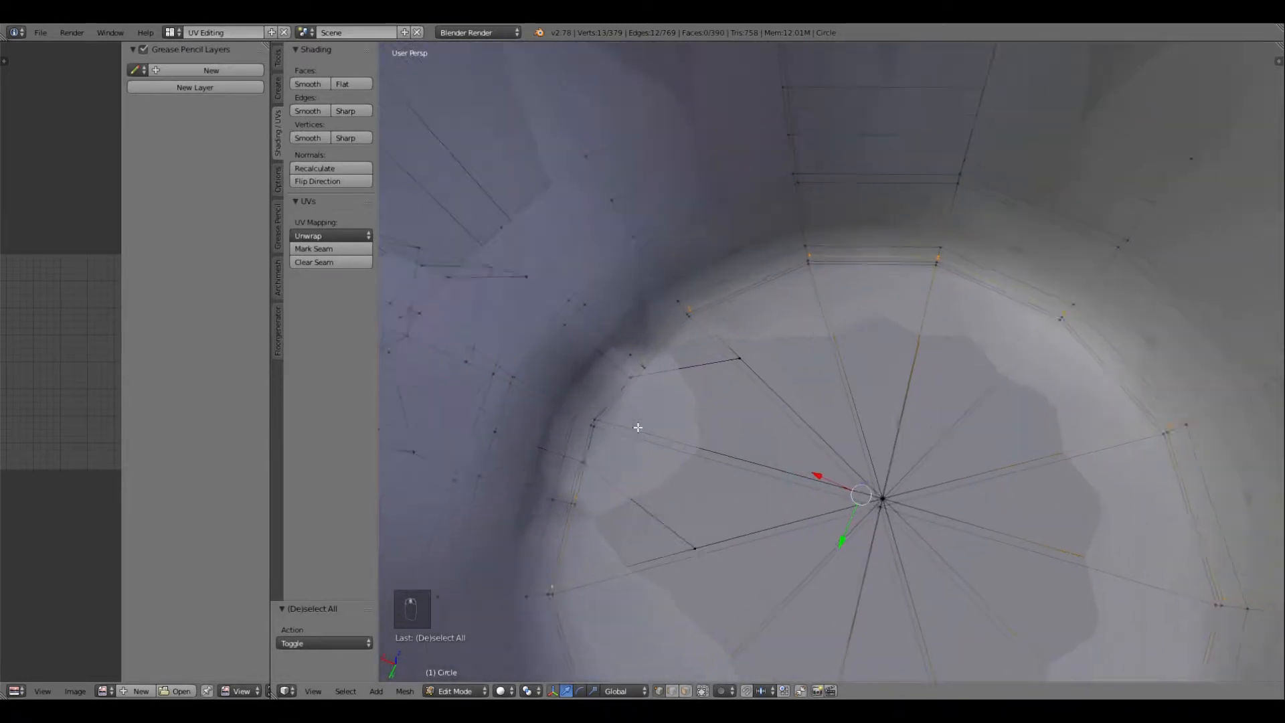
middle_click_drag(638, 427, 843, 524, "shift")
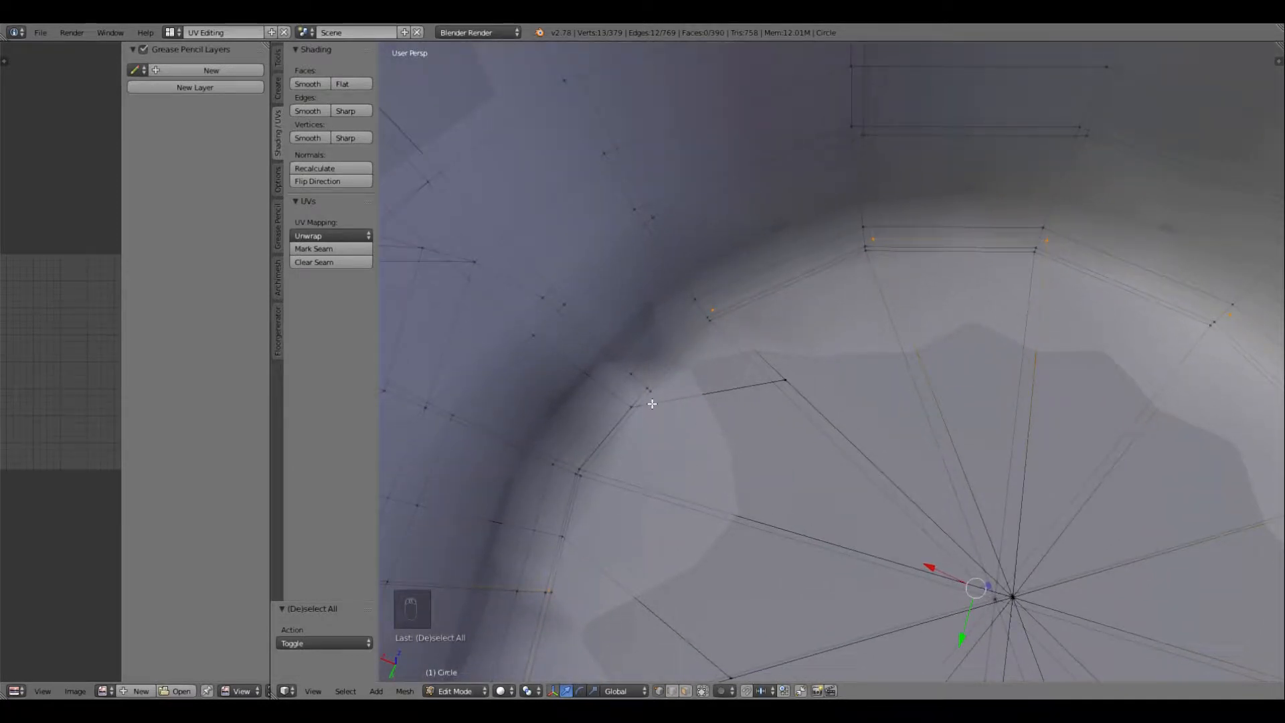
scroll(652, 404, "down", 4)
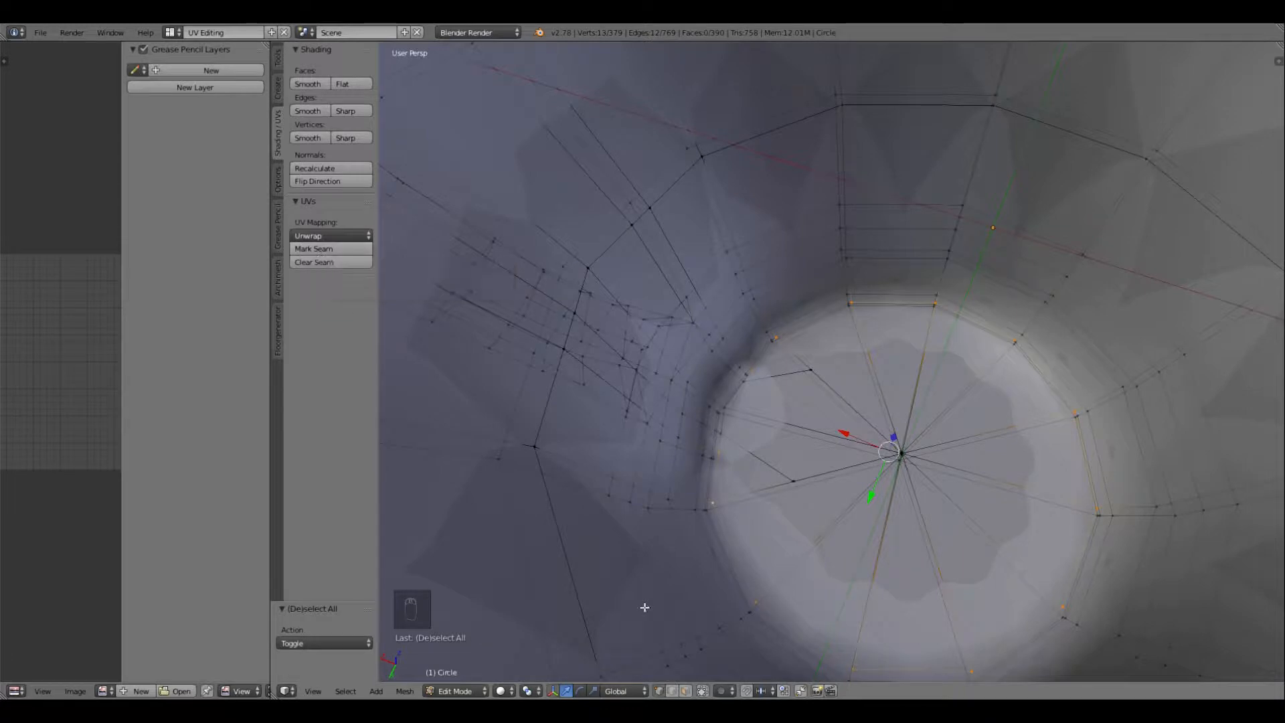
scroll(660, 548, "down", 5)
middle_click_drag(714, 520, 428, 453)
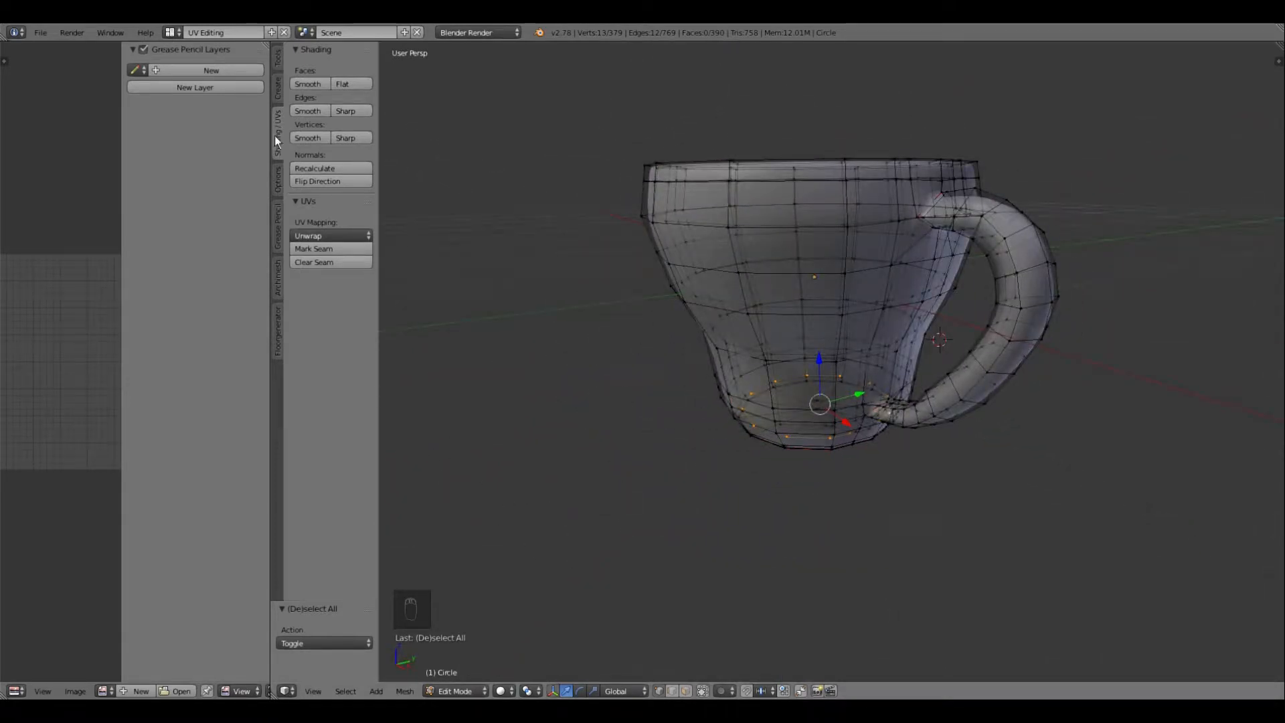
Step: Switch to the Default screen layout and turn off the Subsurf modifier's display in the viewport
left_click(172, 34)
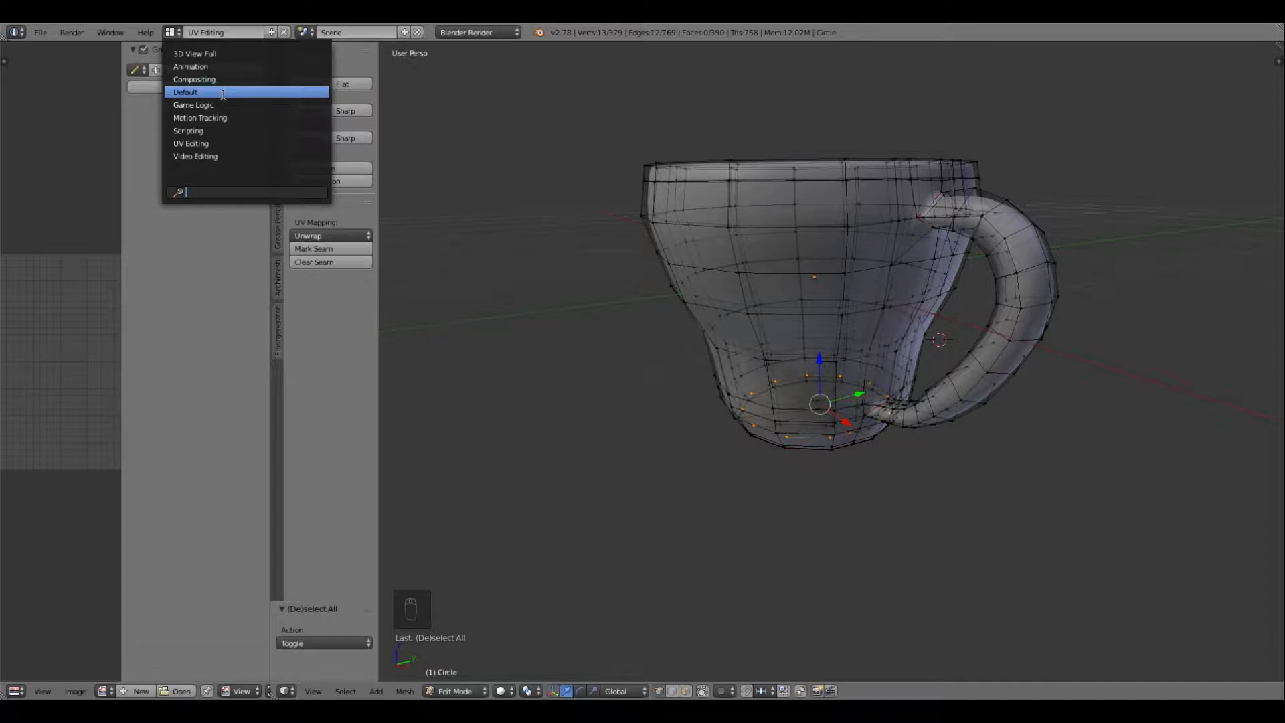
left_click(223, 93)
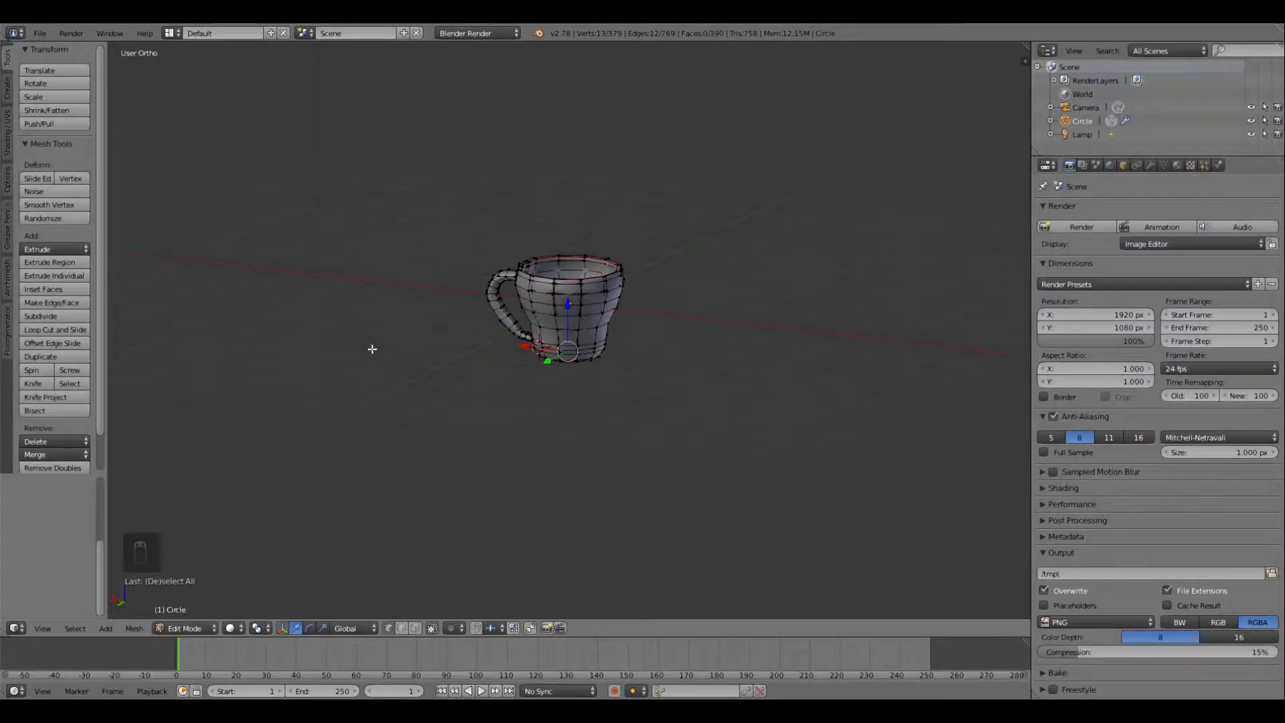
middle_click_drag(469, 435, 355, 375)
scroll(585, 339, "up", 6)
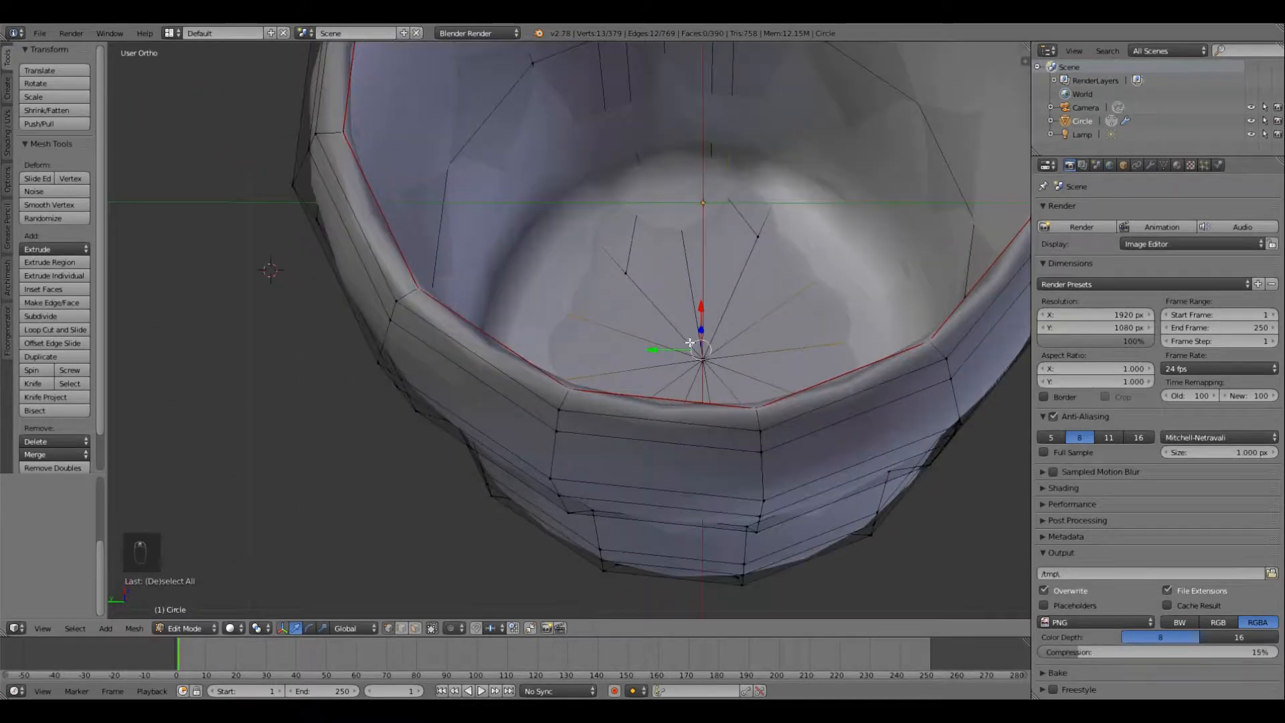
left_click(1150, 165)
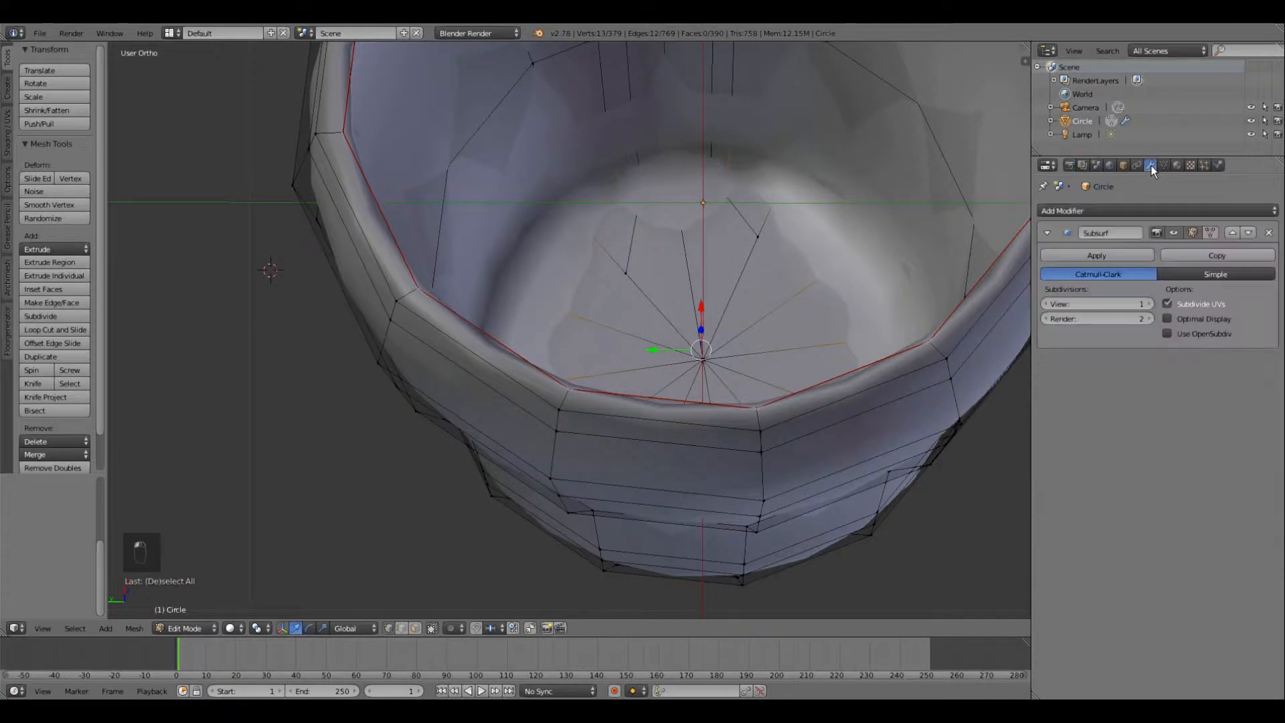
left_click(1171, 231)
scroll(806, 329, "down", 3)
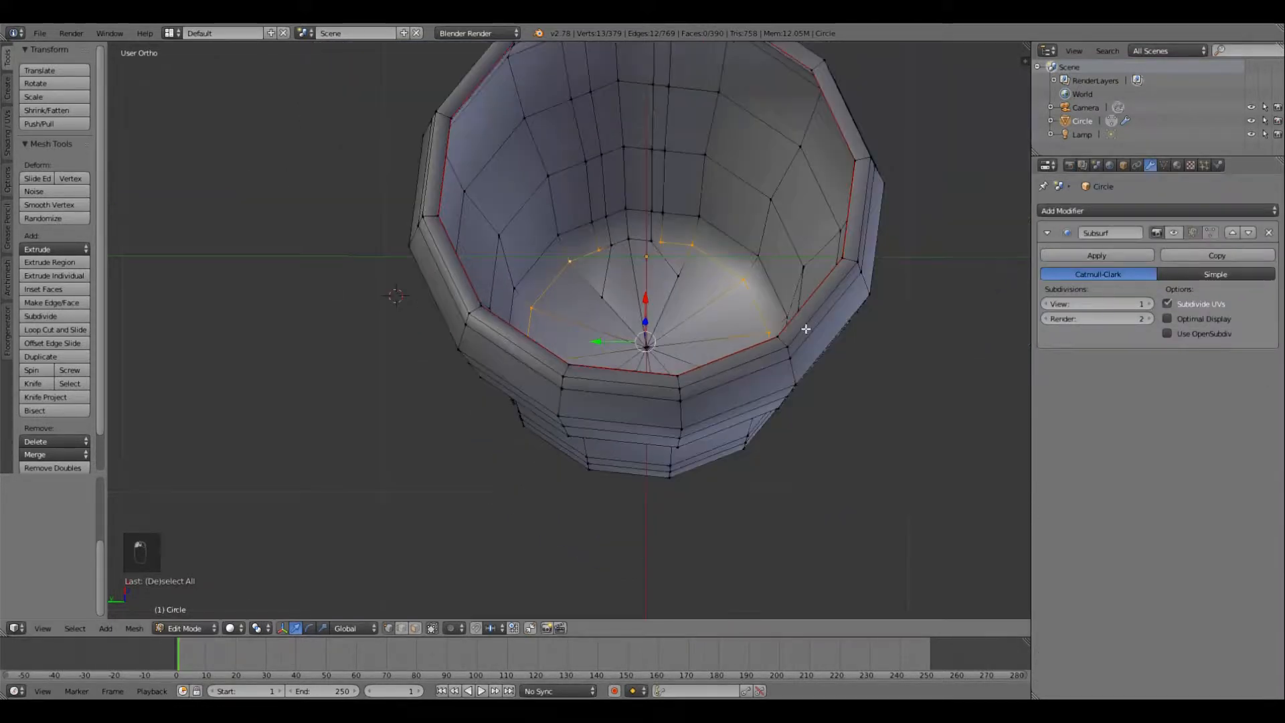
Step: Add the missing vertices to the inner floor's loop selection and mark the loop as a seam in the UV Editing layout
middle_click_drag(713, 307, 644, 437)
scroll(666, 446, "up", 4)
middle_click_drag(826, 520, 675, 365, "shift")
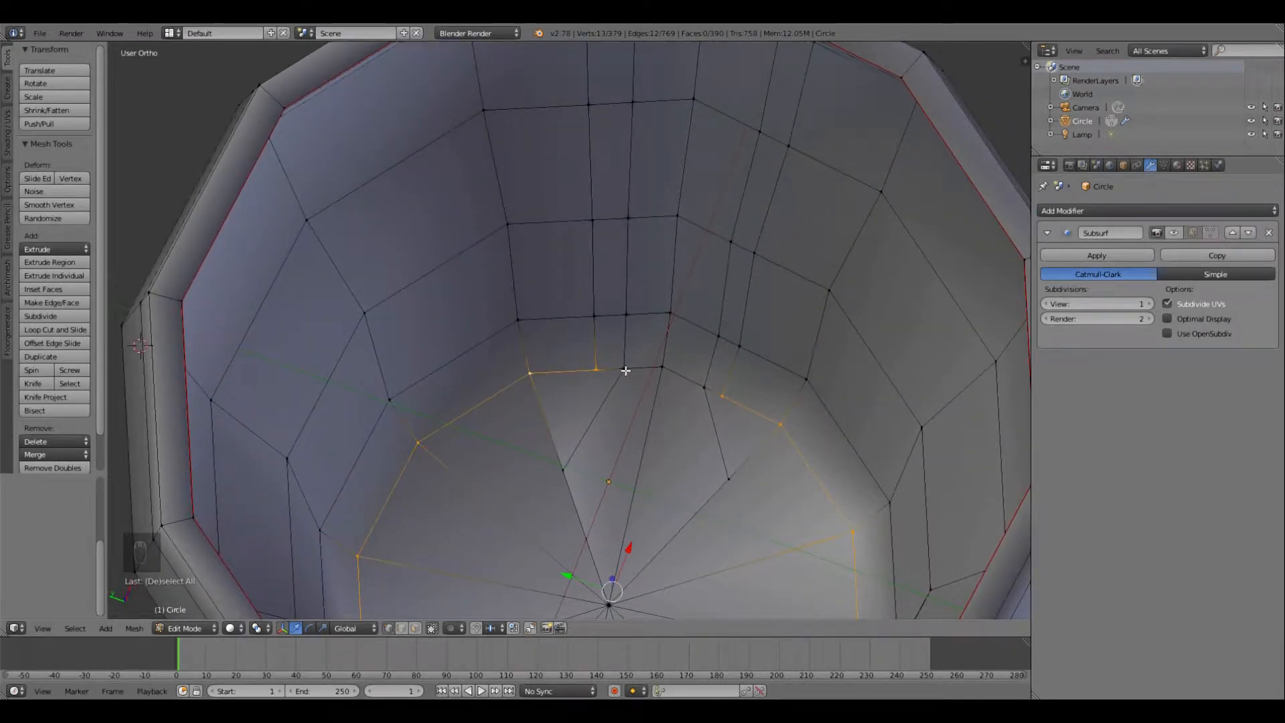
right_click(704, 387, "shift")
right_click(662, 367, "shift")
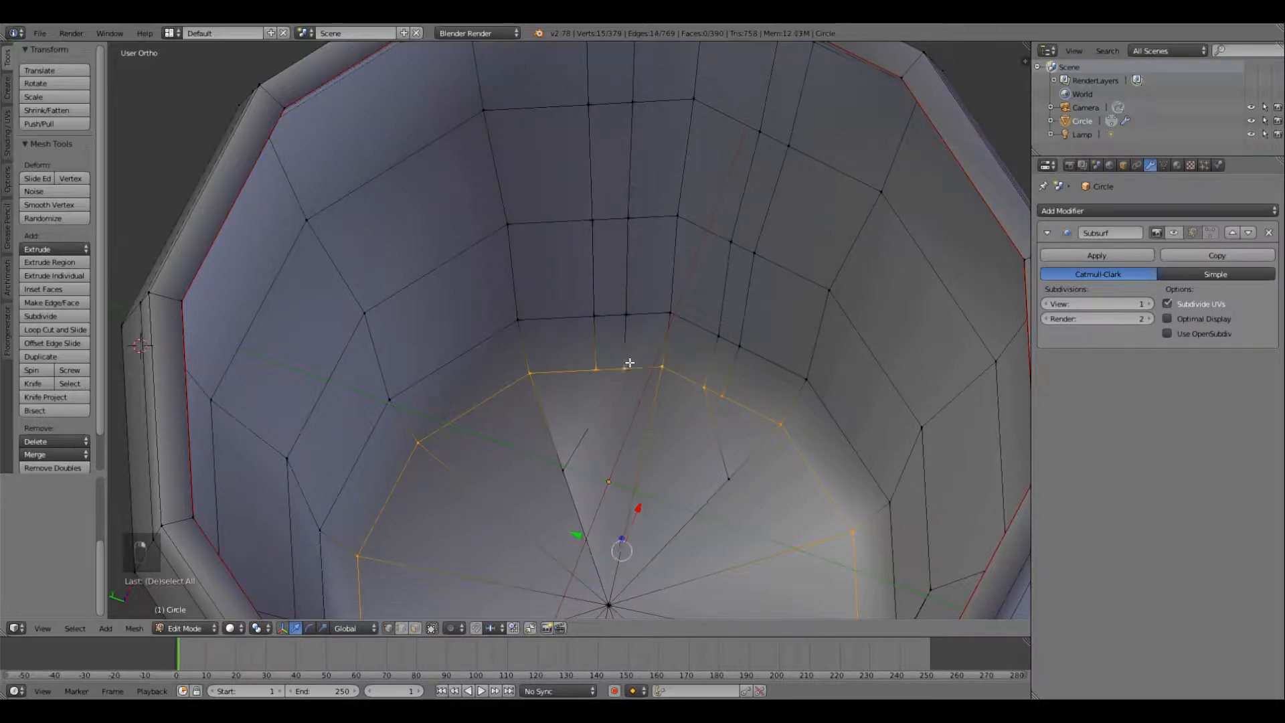
scroll(696, 397, "down", 5)
middle_click_drag(759, 412, 321, 321)
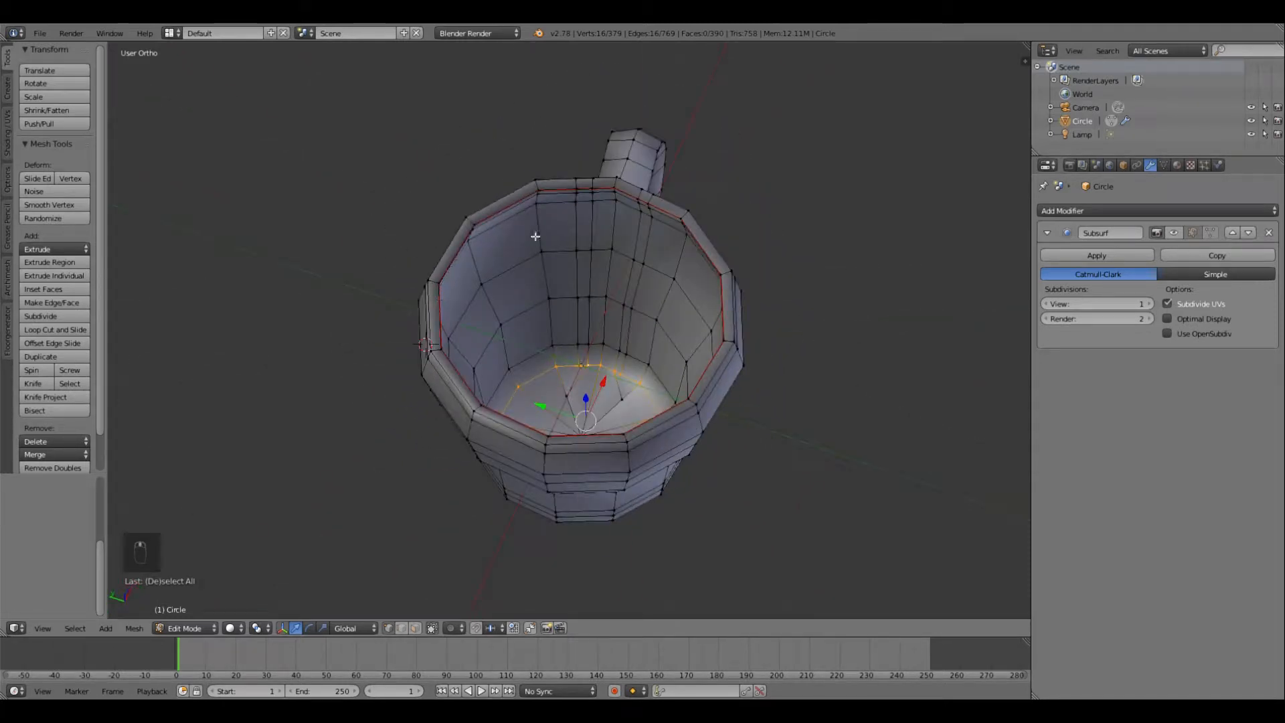
left_click(172, 33)
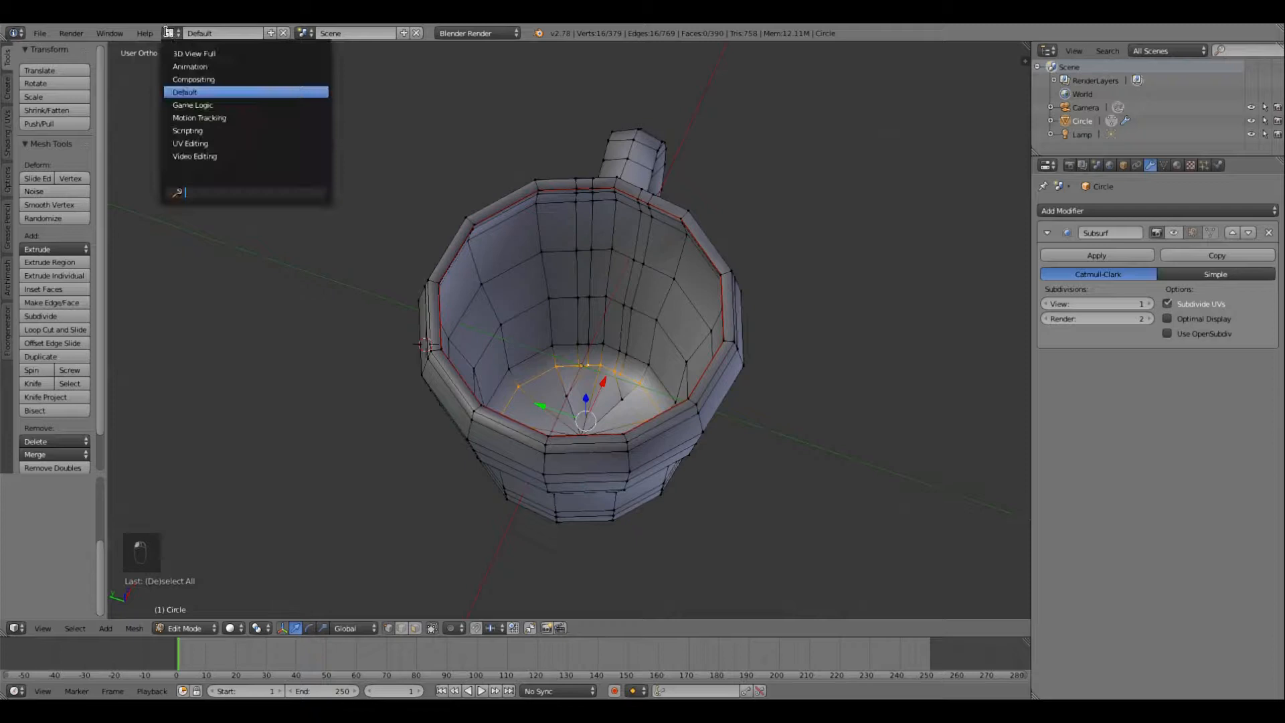
left_click(205, 144)
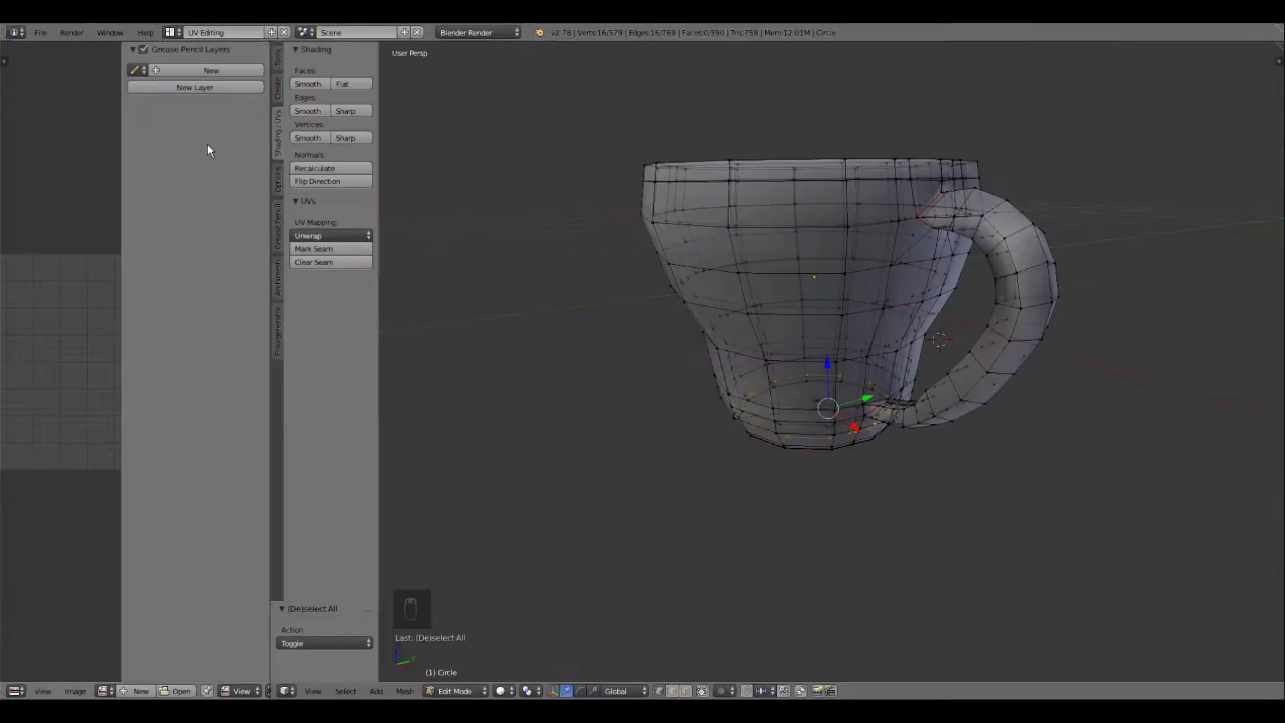
left_click(333, 248)
Step: Mark the edges from the rim along the handle's outer side to the base, plus the base loop's missing edges, as seams, and clear the selection
middle_click_drag(619, 248, 806, 375)
middle_click_drag(982, 499, 1024, 436)
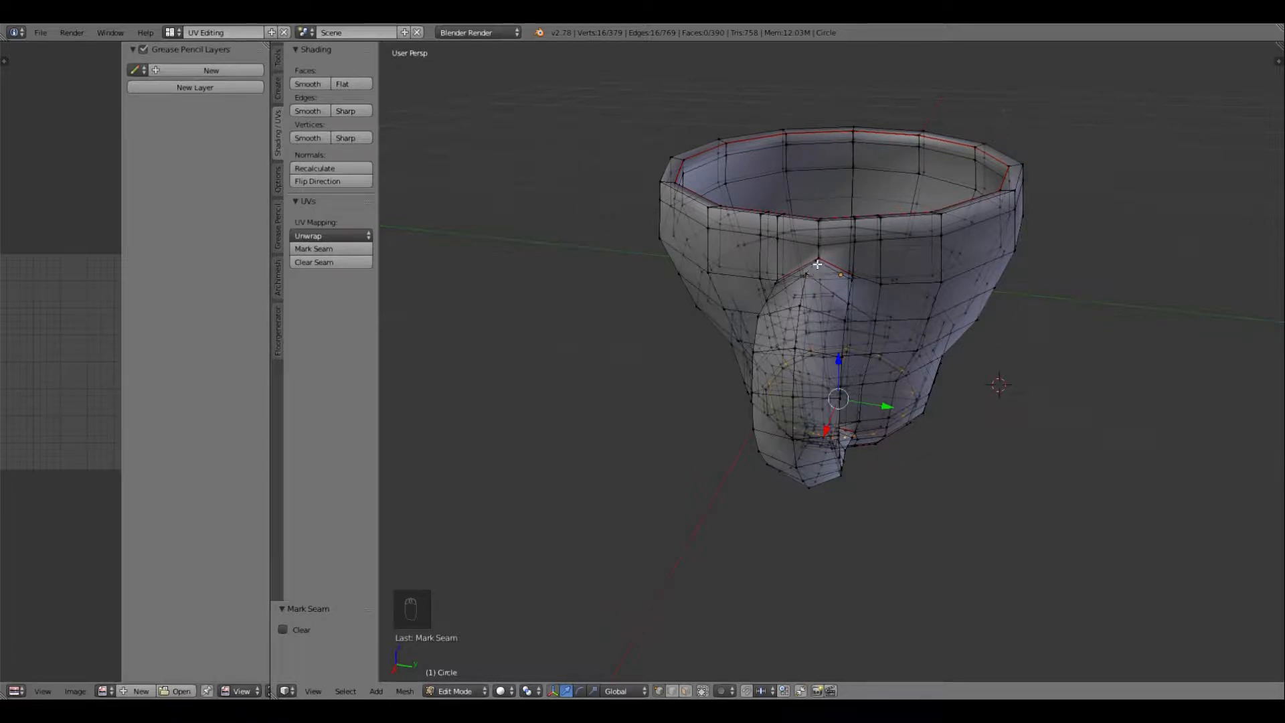
right_click(818, 235, "alt")
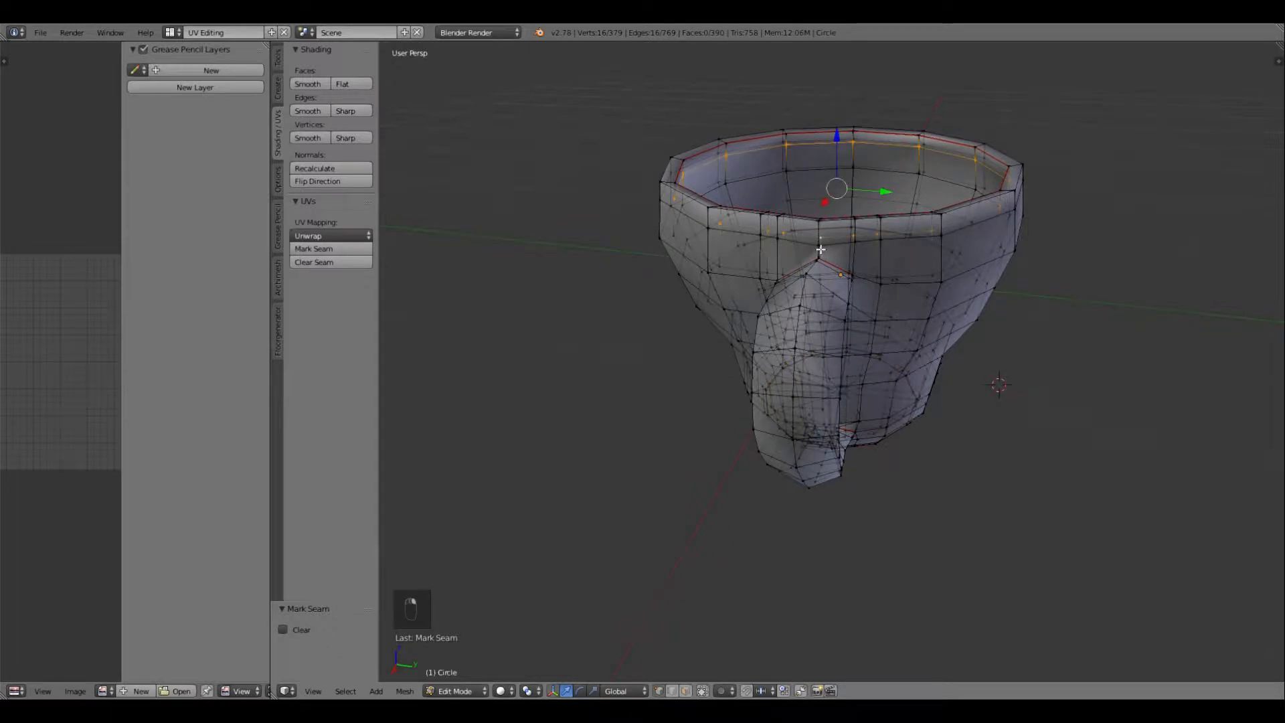
middle_click_drag(838, 297, 1029, 304)
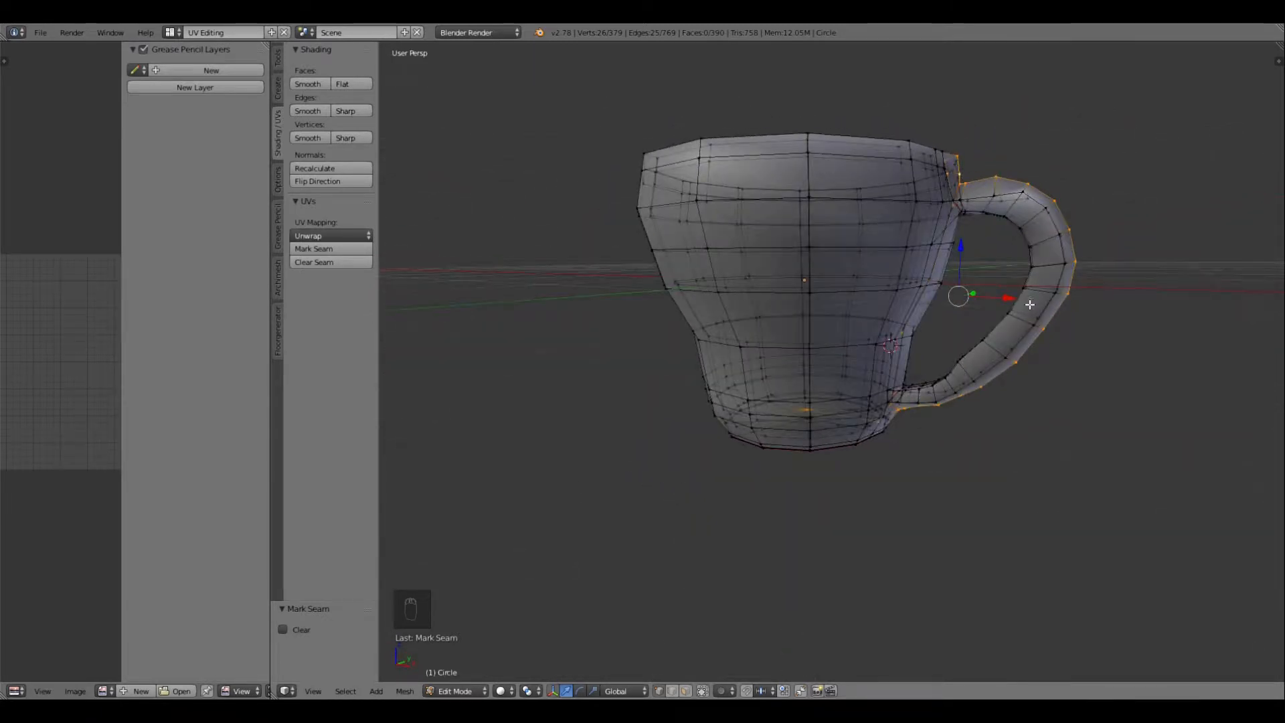
middle_click_drag(1031, 395, 913, 317)
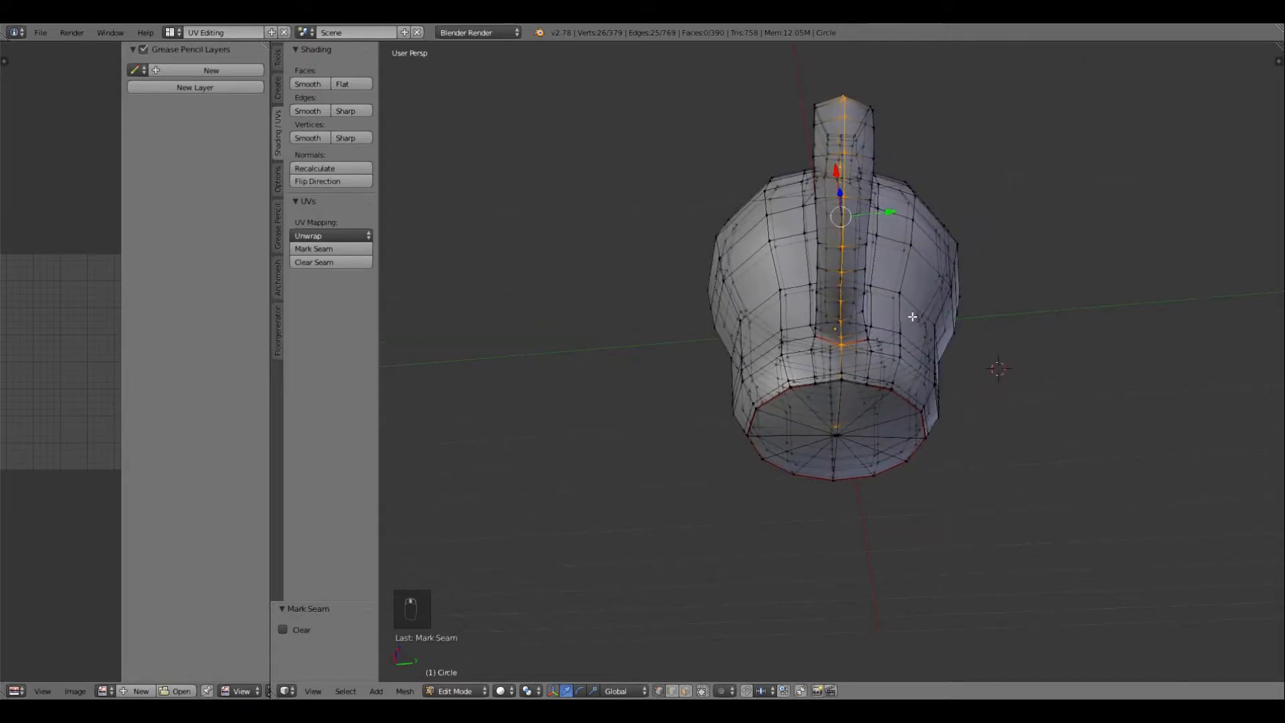
scroll(912, 316, "up", 6)
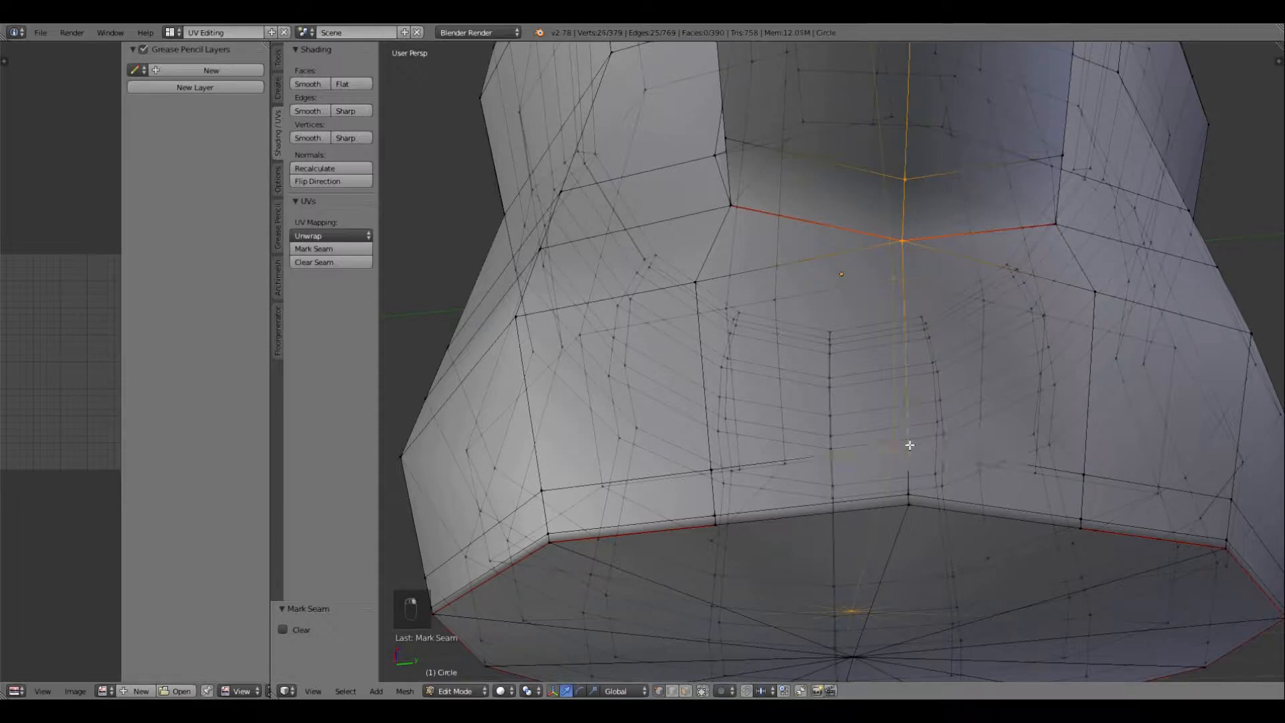
right_click(913, 496, "shift")
right_click(913, 506, "shift")
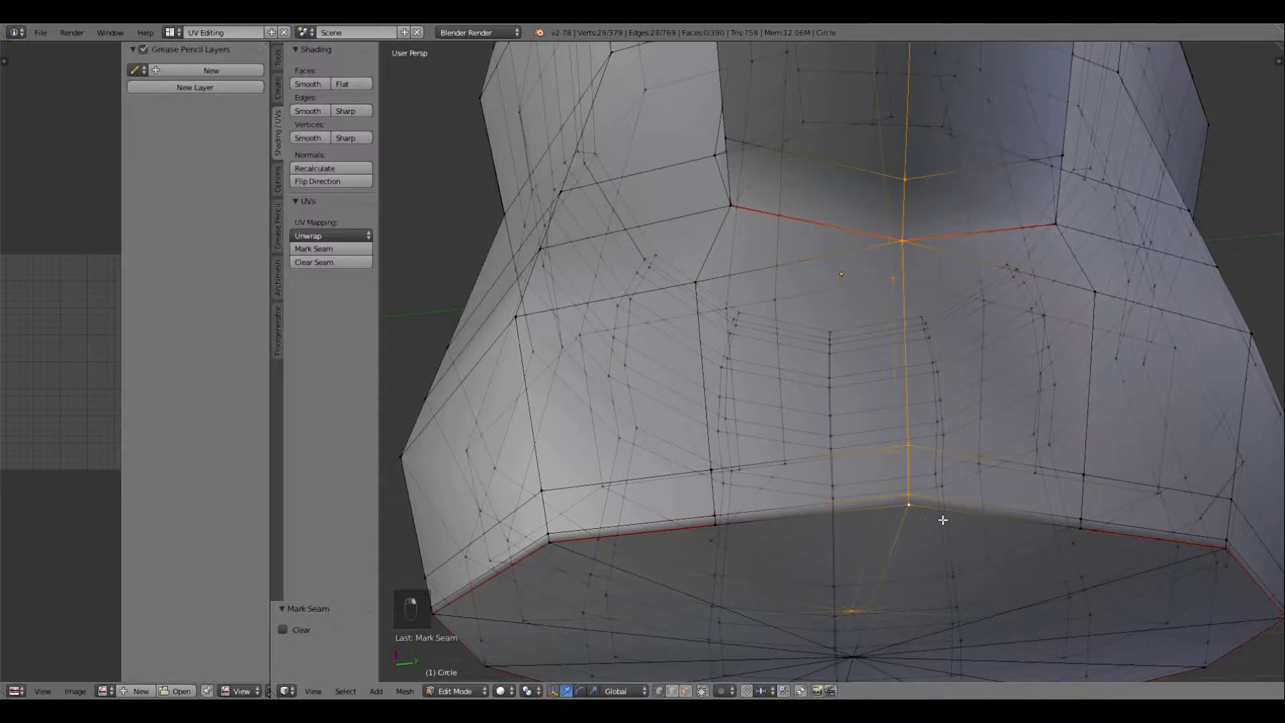
right_click(1083, 528, "shift")
right_click(717, 526, "shift")
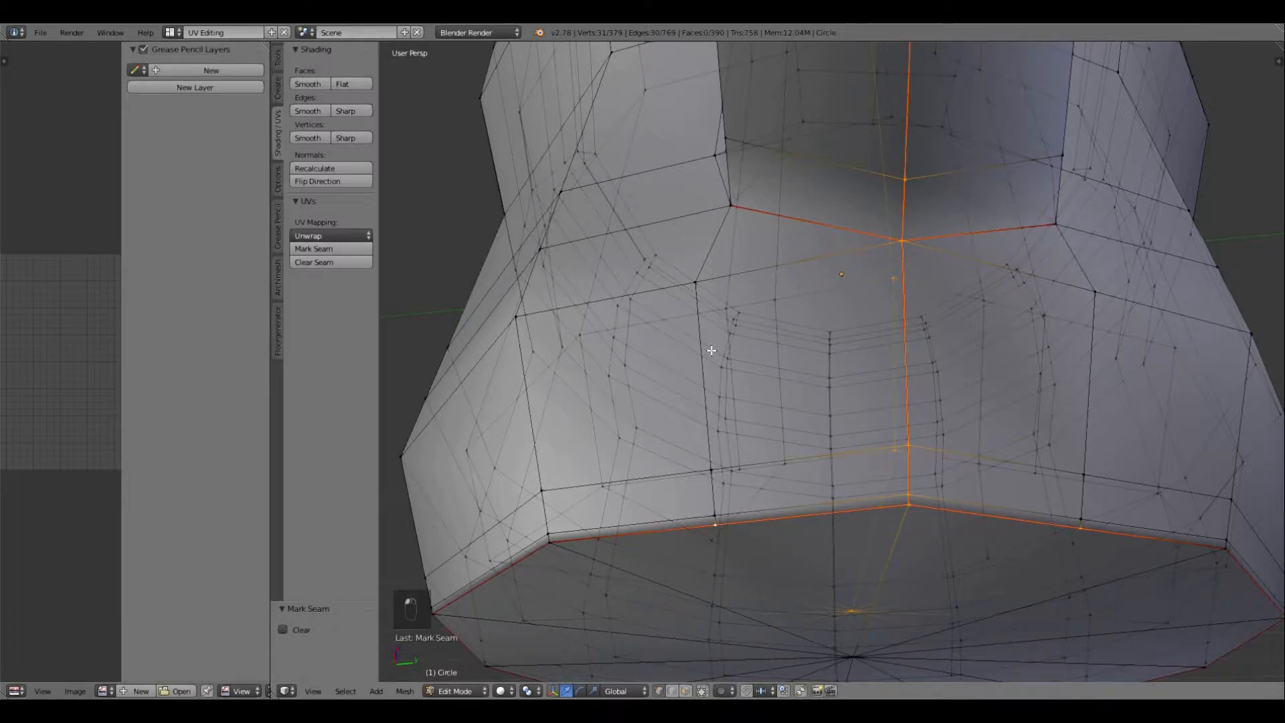
key("a")
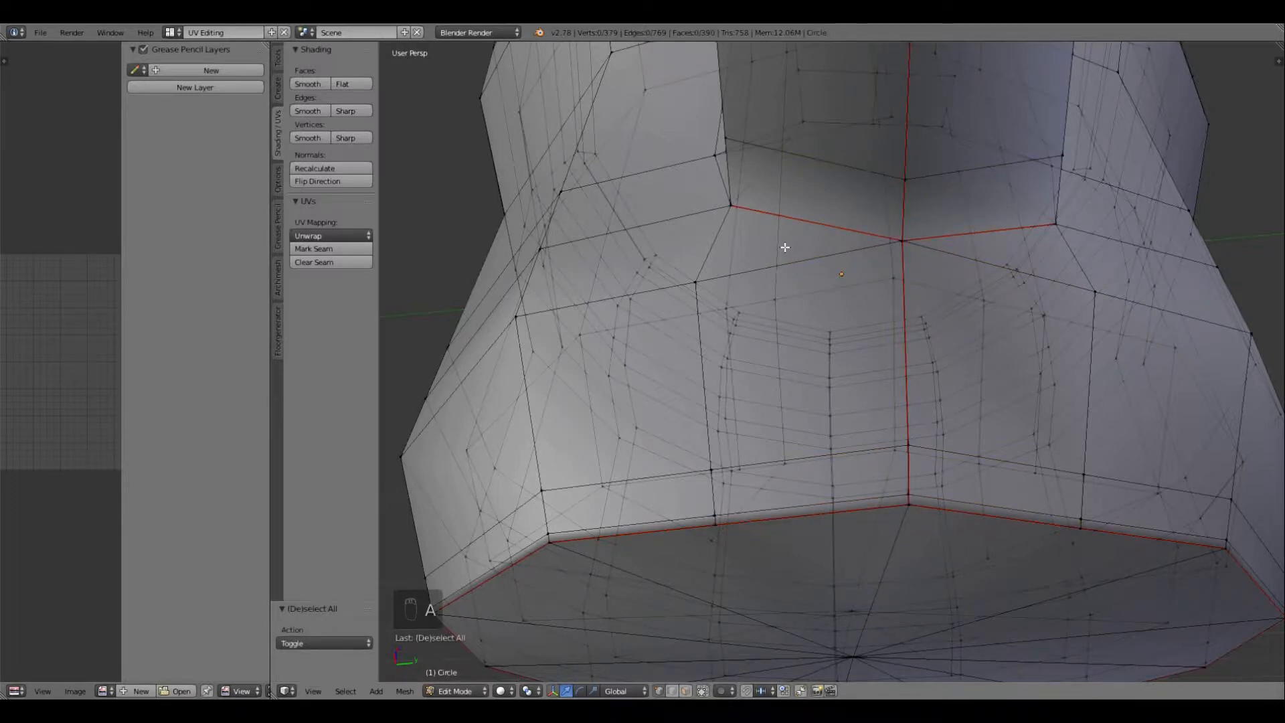
Step: Clear the seam from the edge between the inner floor's centre and its outer loop, and empty the selection
middle_click_drag(785, 247, 857, 447)
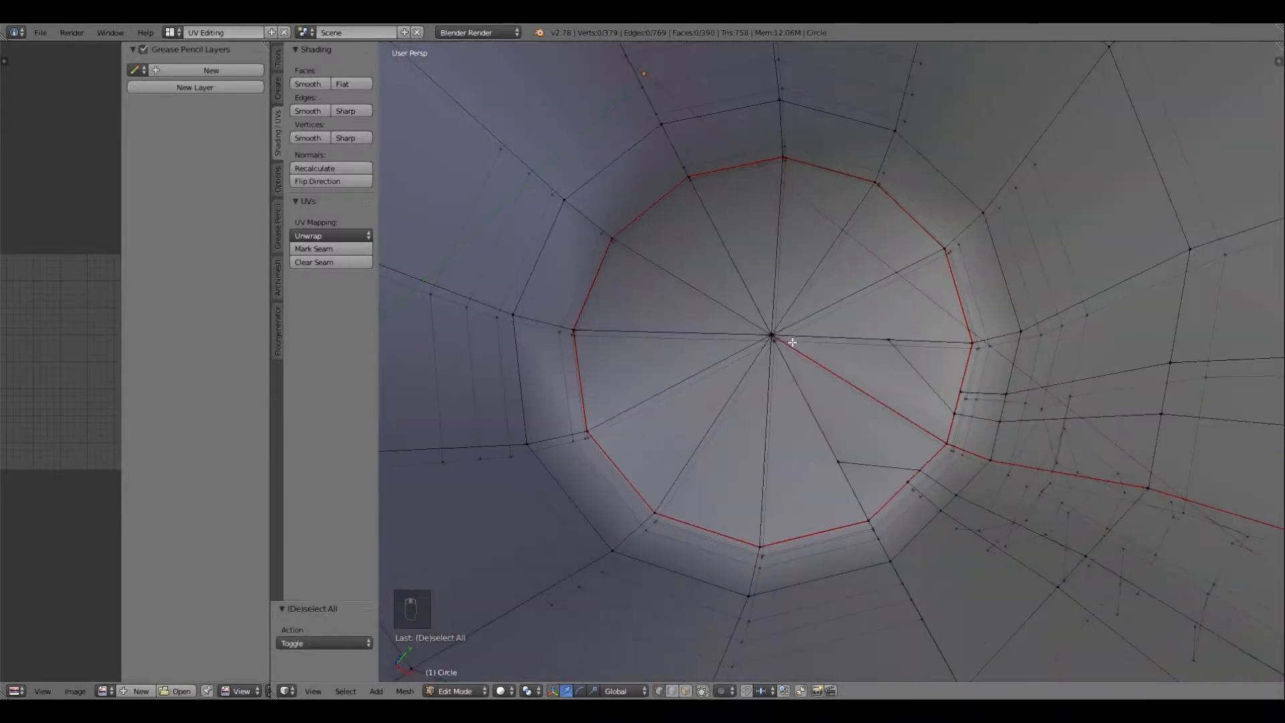
right_click(772, 335)
right_click(944, 443, "shift")
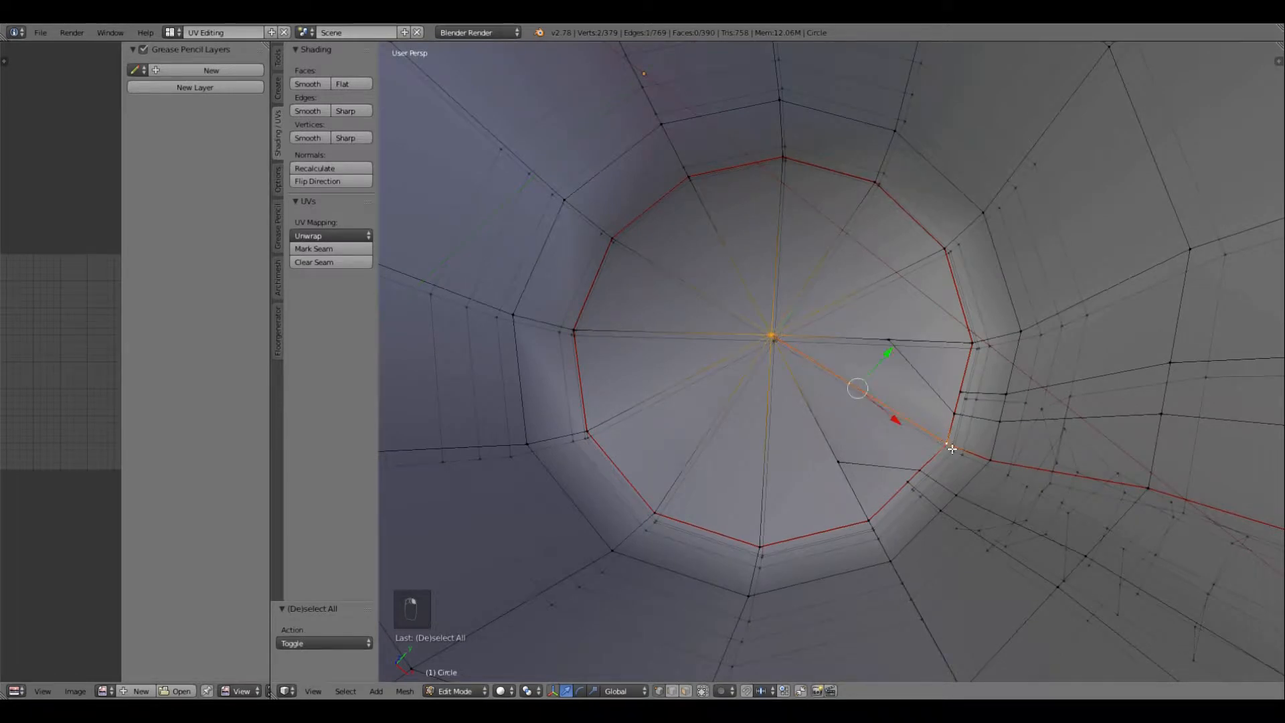
left_click(320, 260)
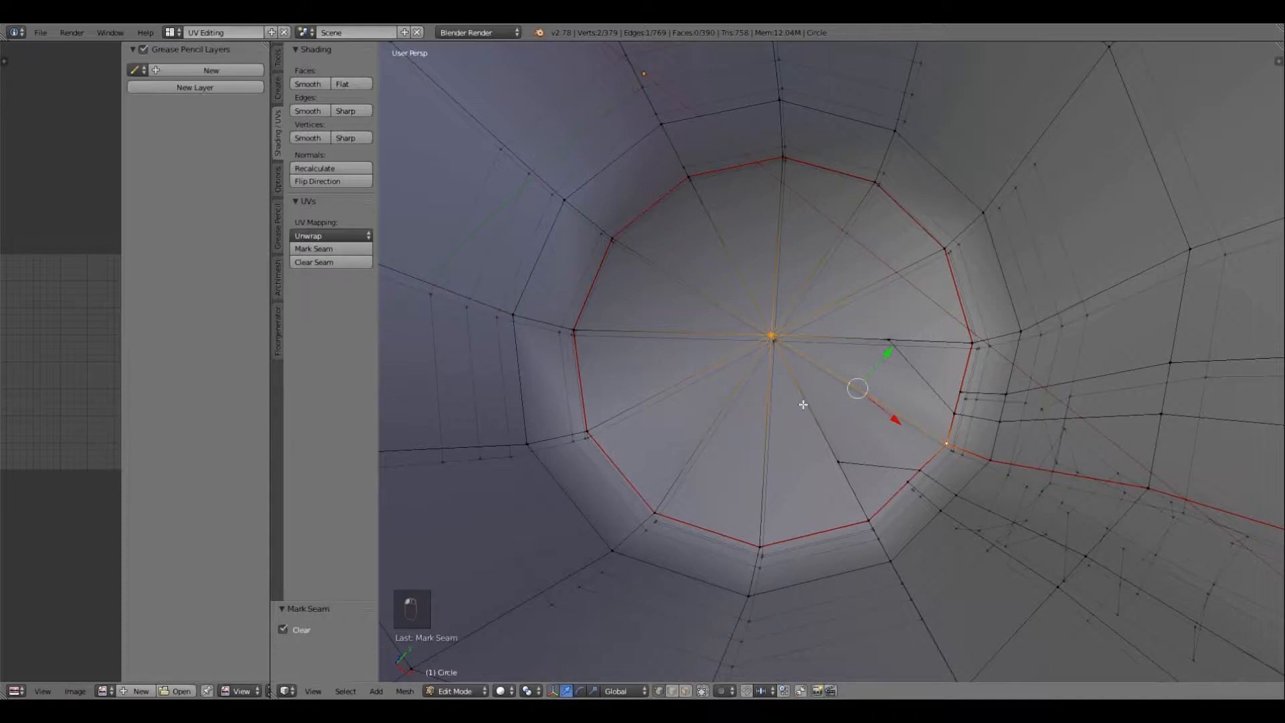
key("a")
scroll(909, 442, "down", 5)
mouse_move(909, 442)
middle_mouse_down()
mouse_move(1007, 522)
mouse_move(952, 364)
mouse_move(878, 365)
mouse_move(903, 382)
mouse_move(898, 421)
middle_mouse_up()
scroll(897, 421, "up", 2)
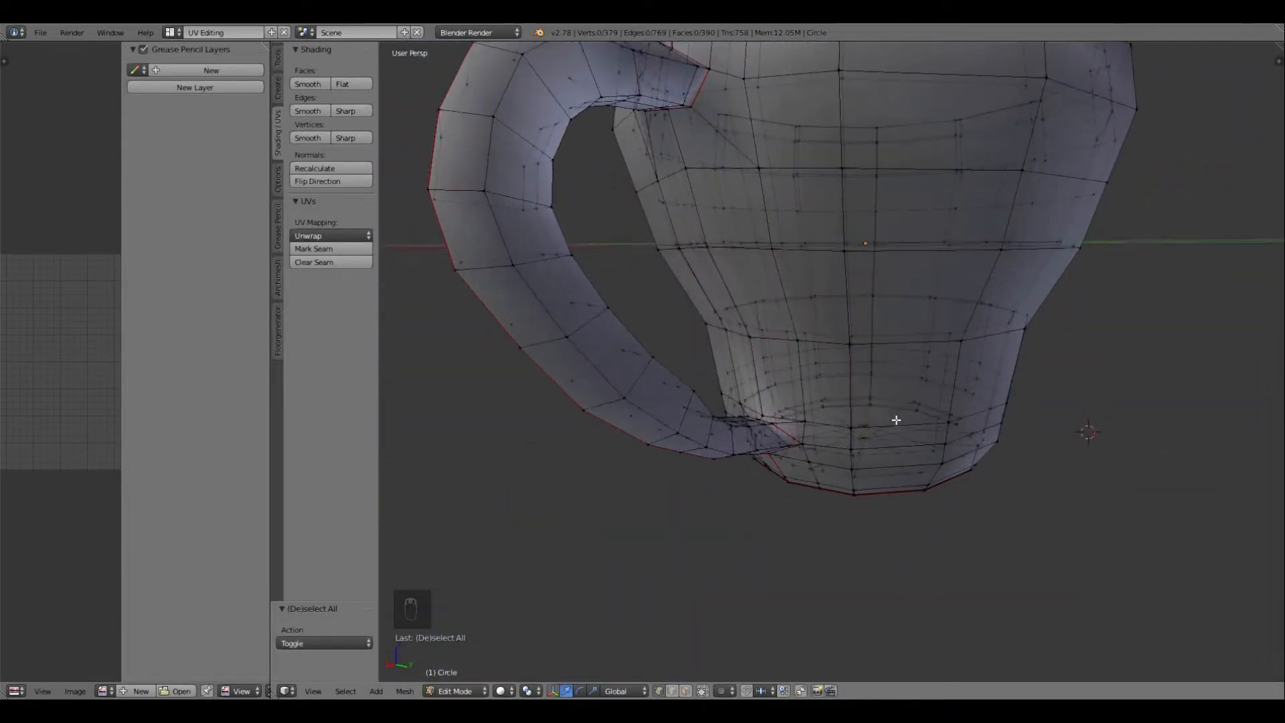
mouse_move(675, 133)
middle_mouse_down()
mouse_move(654, 129)
mouse_move(697, 123)
middle_mouse_up()
right_click(706, 118, "alt")
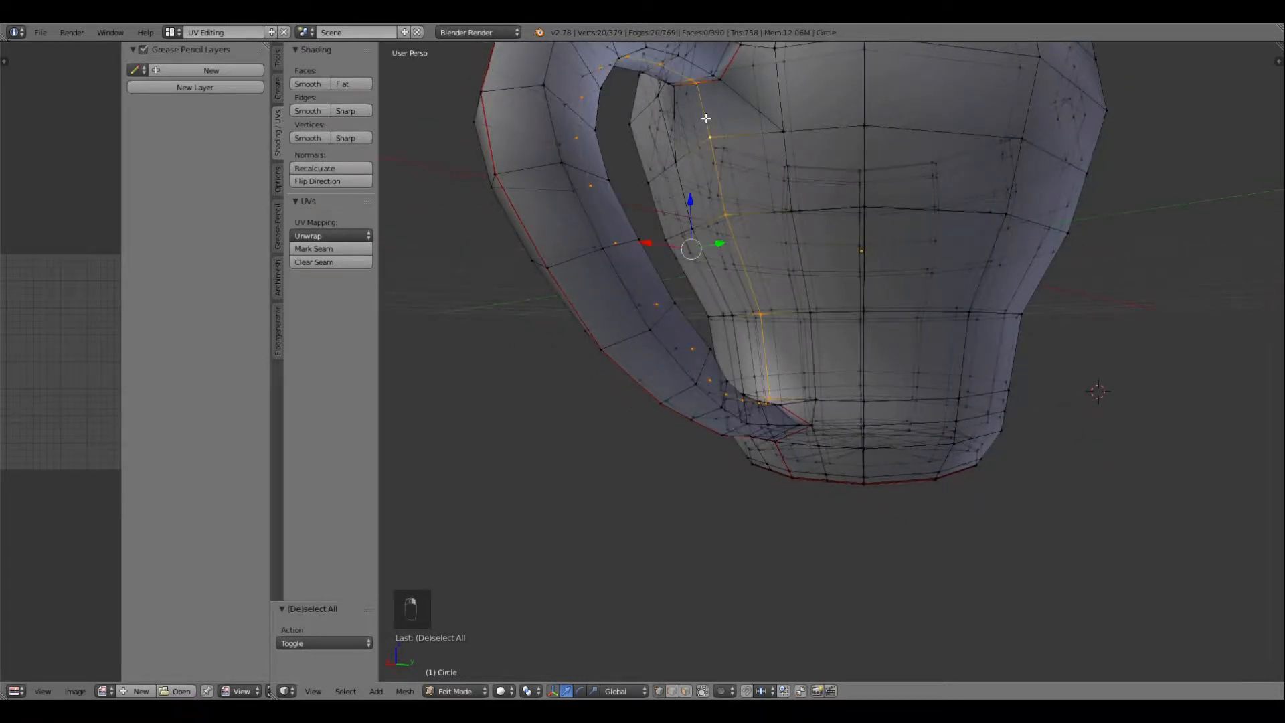
scroll(752, 249, "down", 4)
middle_click_drag(732, 316, 745, 310)
scroll(745, 310, "up", 4)
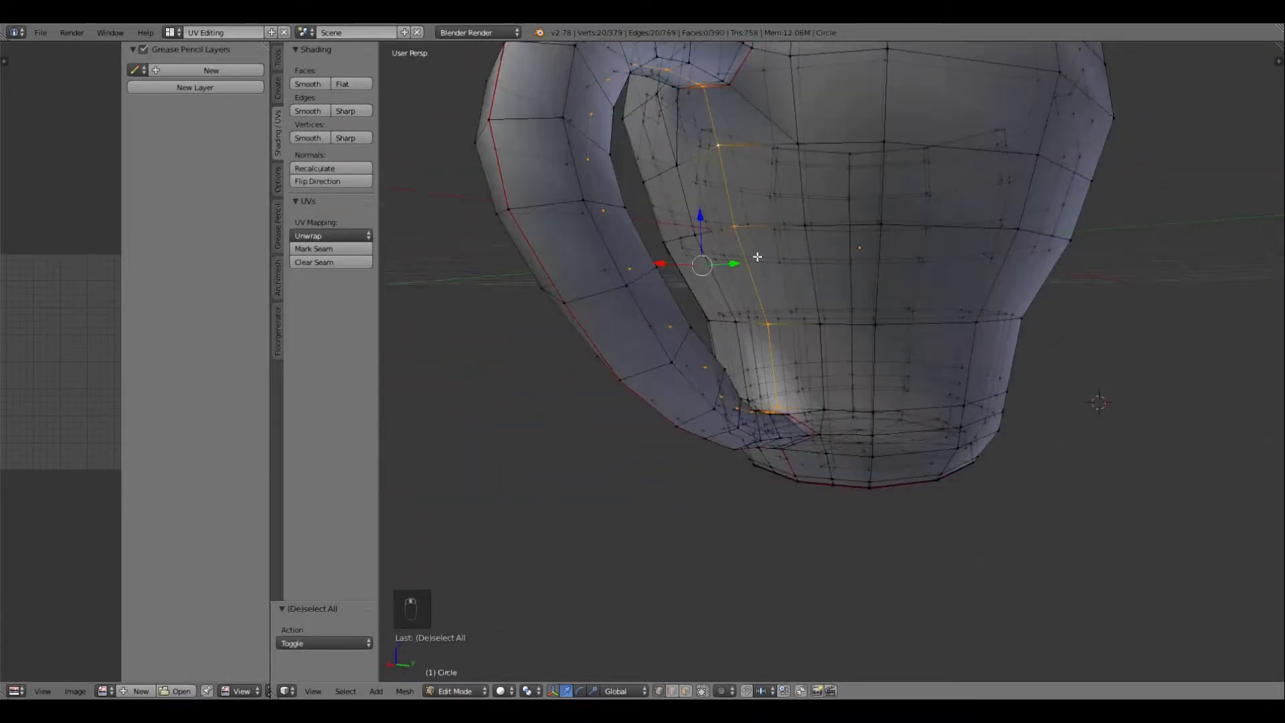
mouse_move(753, 251)
middle_mouse_down()
mouse_move(743, 279)
mouse_move(642, 275)
mouse_move(696, 267)
mouse_move(720, 247)
mouse_move(763, 266)
middle_mouse_up()
scroll(744, 279, "down", 3)
scroll(733, 265, "up", 3)
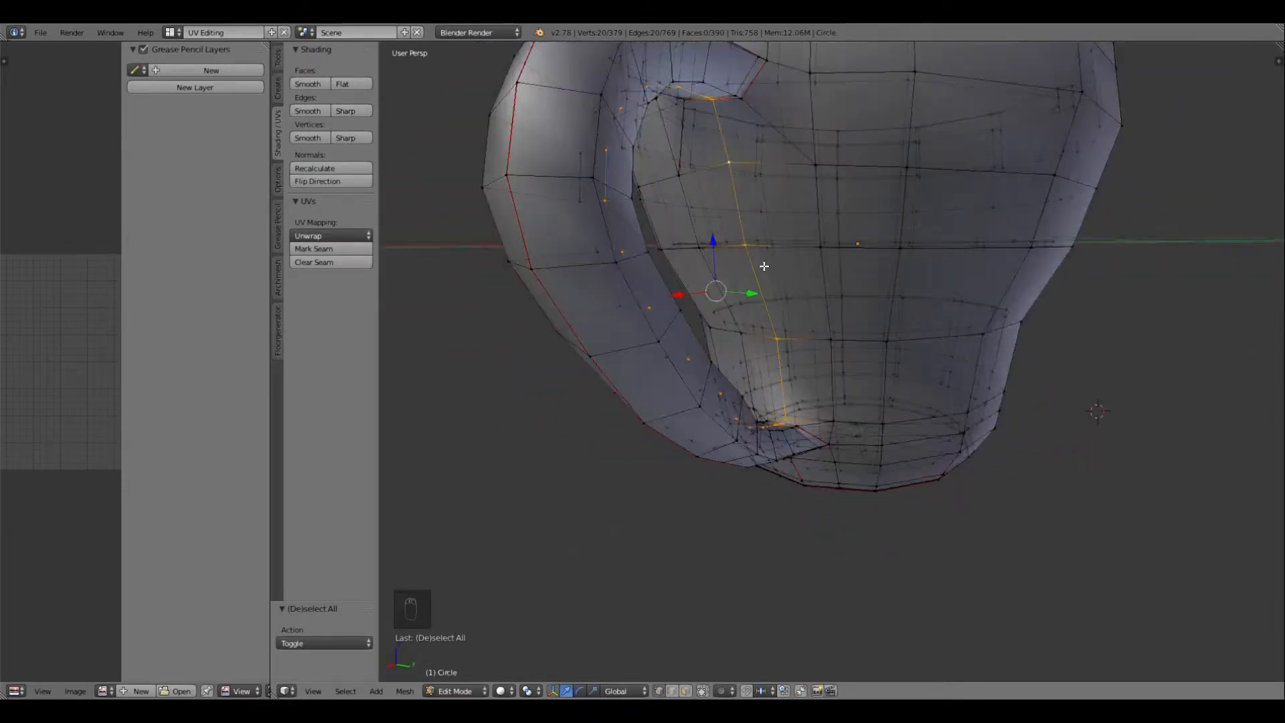
Step: Mark the edges down the cup wall between the handle's upper and lower joints as a seam and clear the selection
right_click(711, 101)
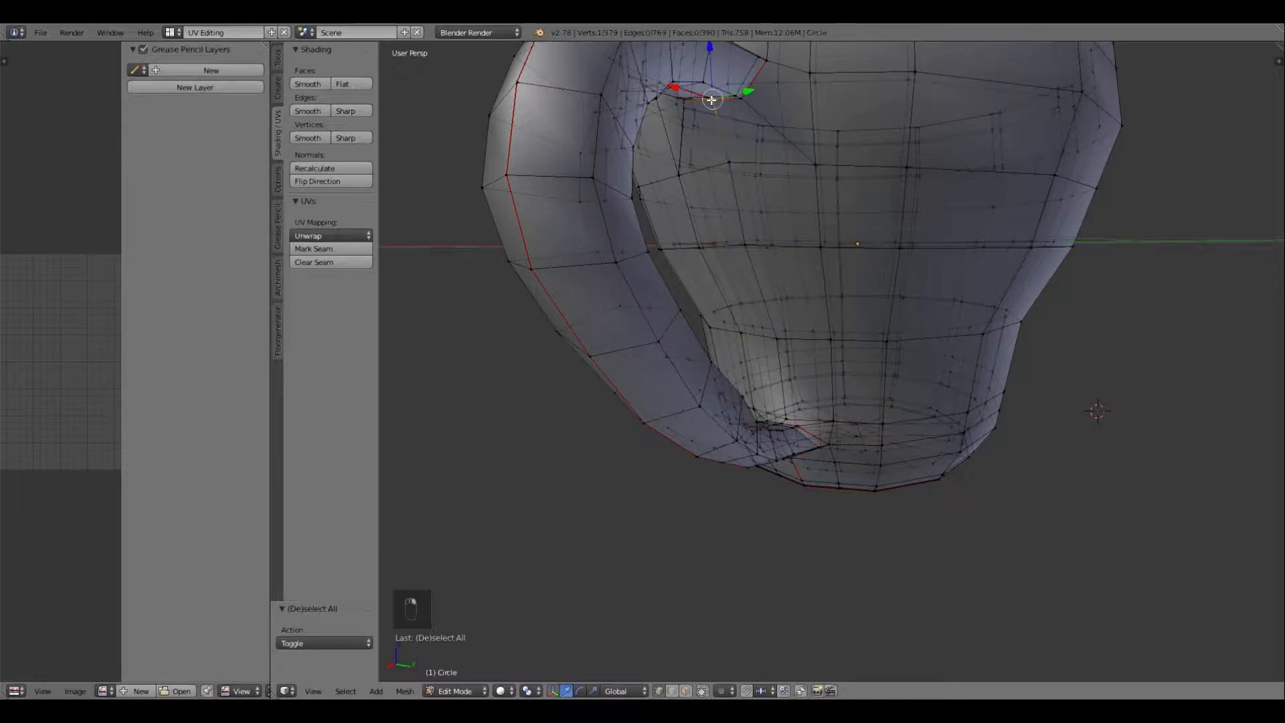
right_click(745, 245, "shift")
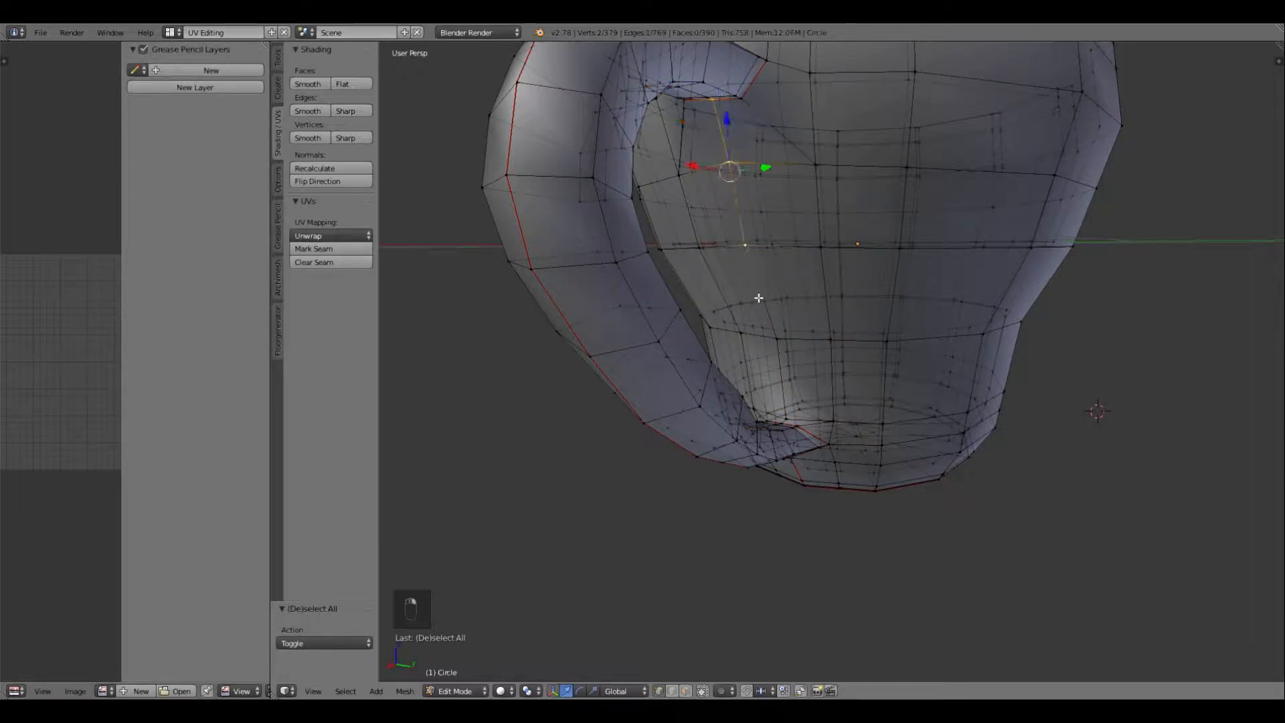
right_click(789, 420, "shift")
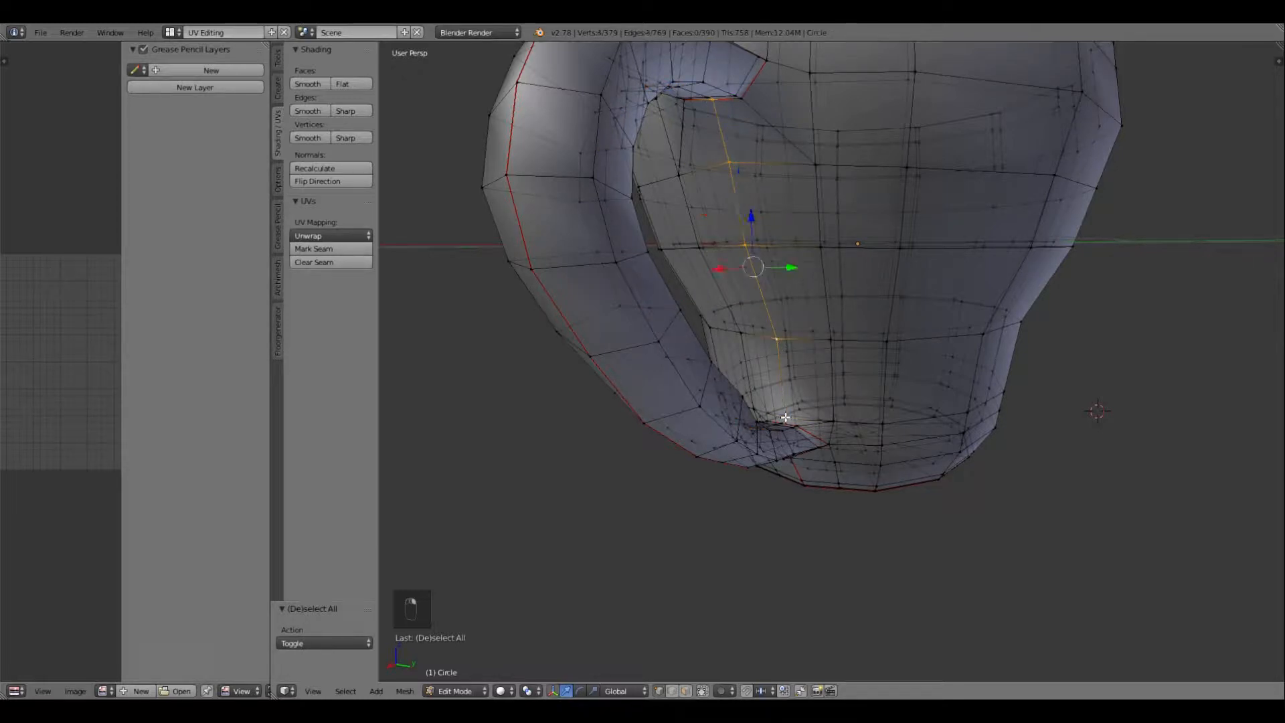
scroll(790, 420, "up", 4)
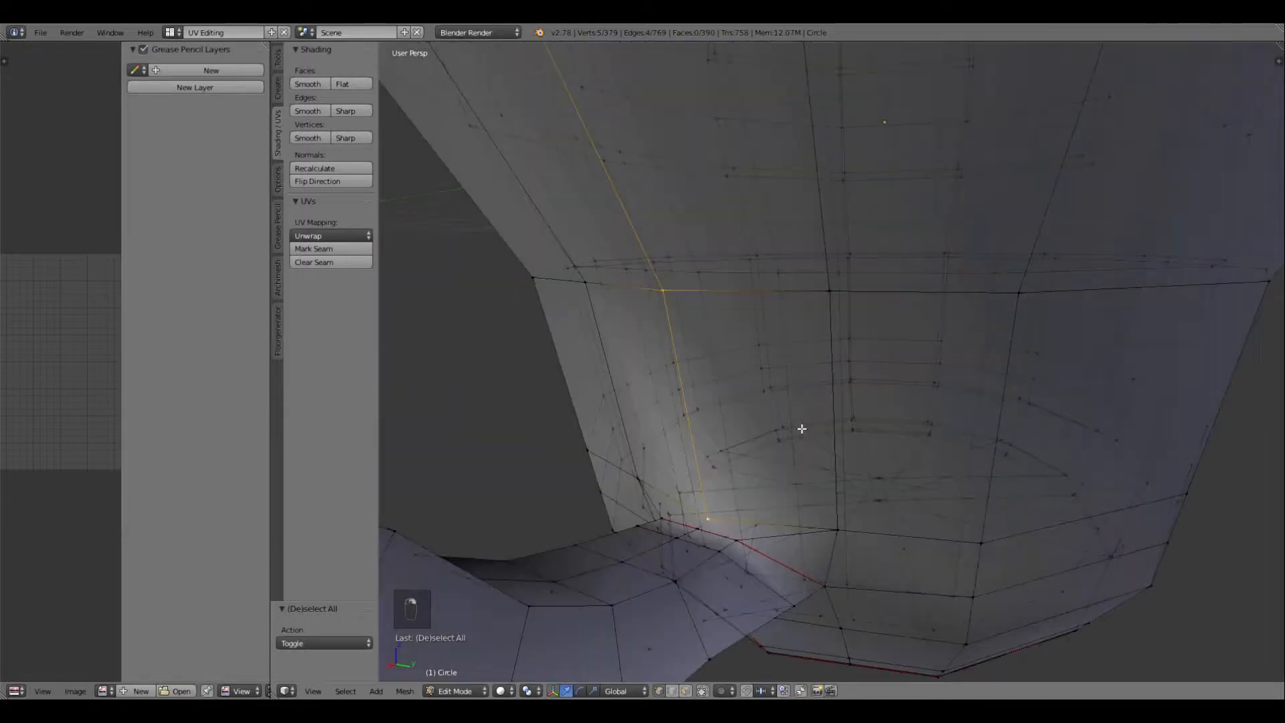
right_click(700, 530, "shift")
middle_click_drag(700, 530, 735, 460)
middle_click_drag(572, 303, 578, 305)
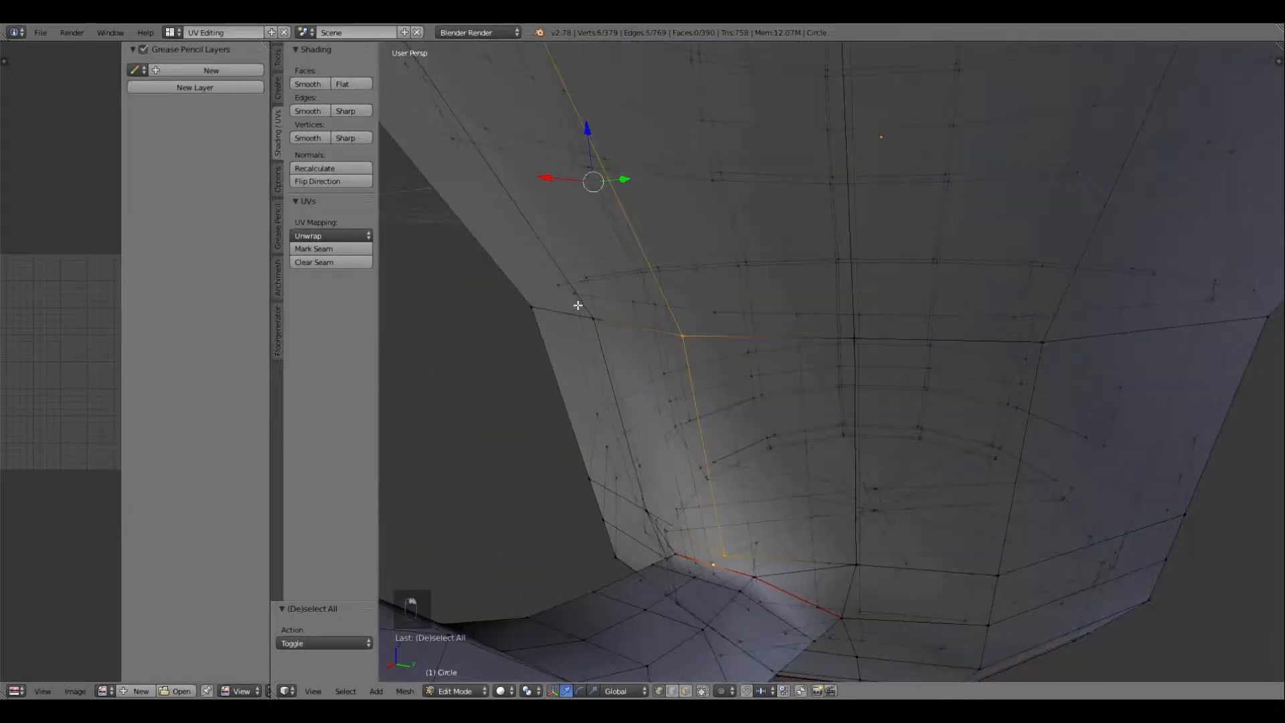
middle_click_drag(608, 233, 694, 528)
scroll(707, 489, "down", 5)
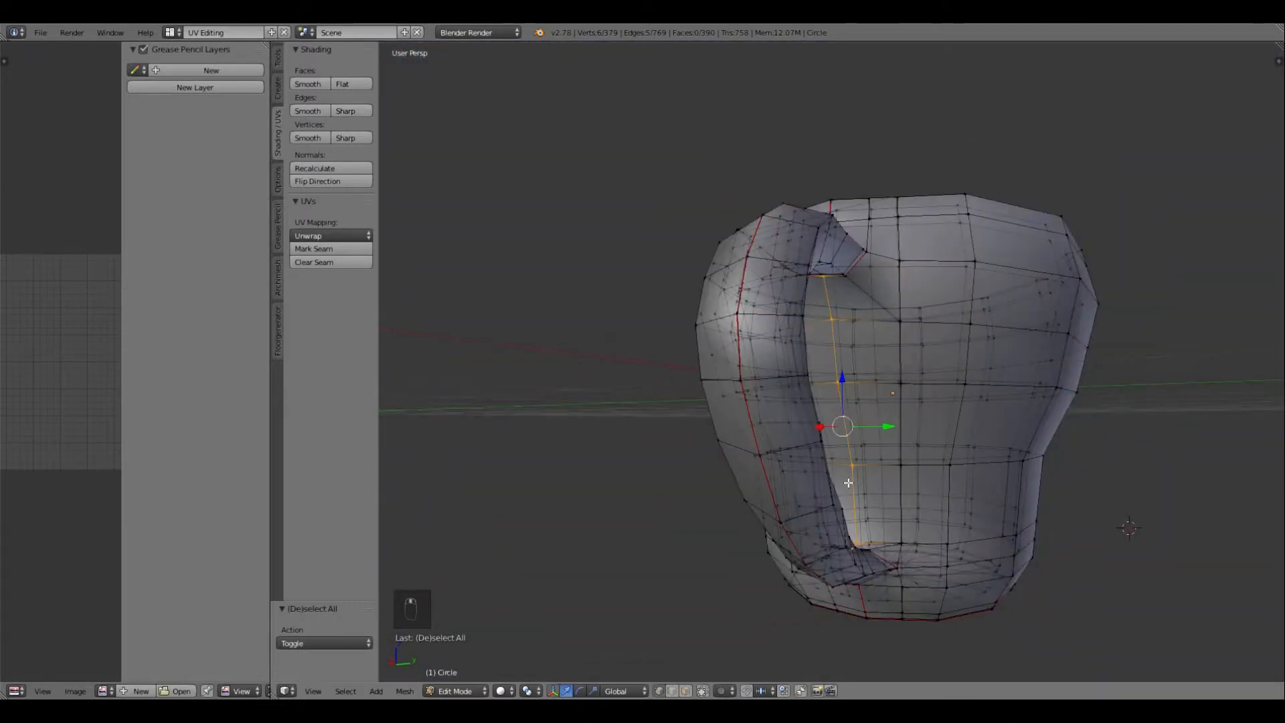
mouse_move(848, 483)
middle_mouse_down()
mouse_move(793, 401)
mouse_move(810, 482)
mouse_move(826, 496)
middle_mouse_up()
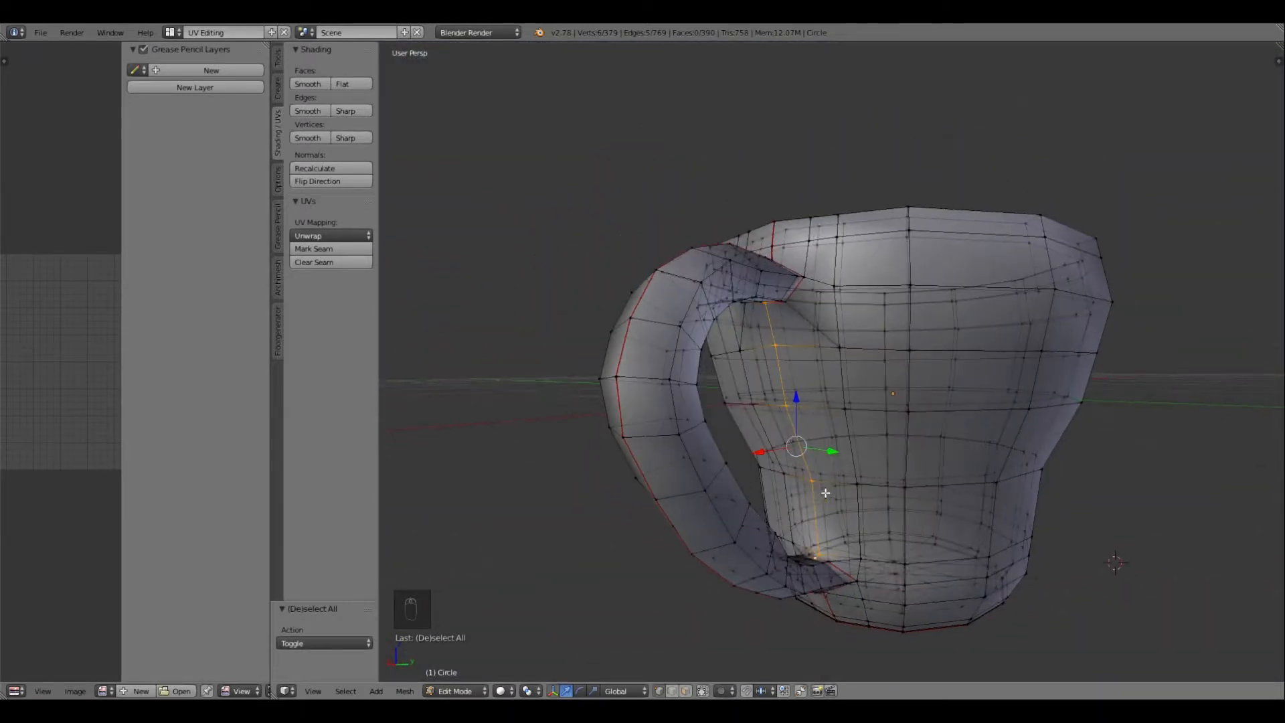
left_click(333, 248)
key("a")
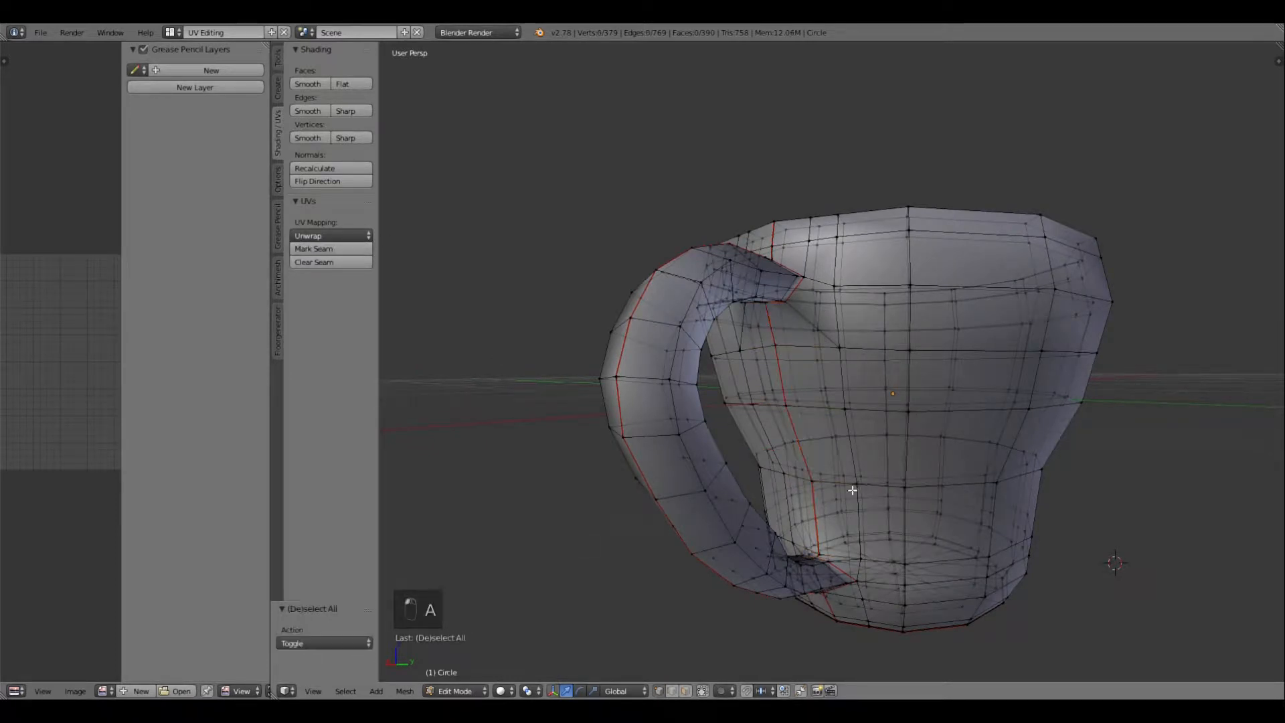
Step: Widen the UV editor area, select the whole cup mesh and unwrap it along the marked seams
scroll(852, 490, "down", 5)
middle_click_drag(844, 500, 663, 563)
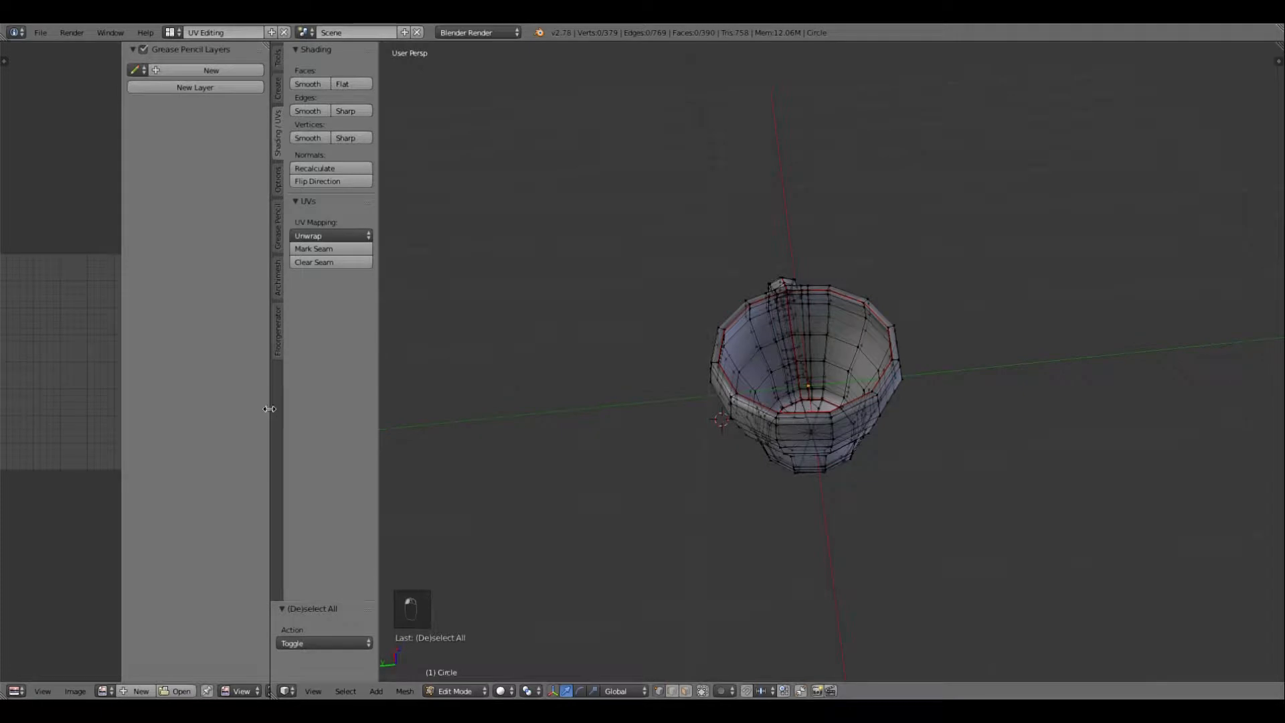
left_click_drag(269, 407, 439, 455)
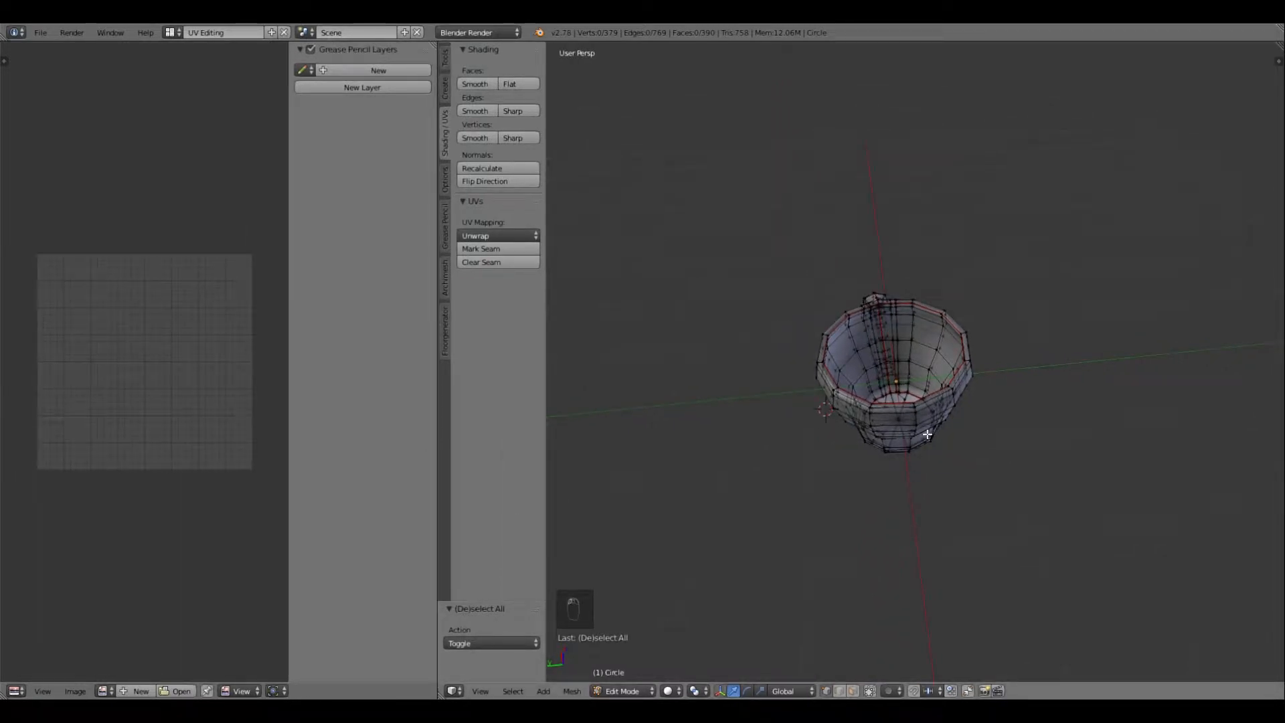
key("a")
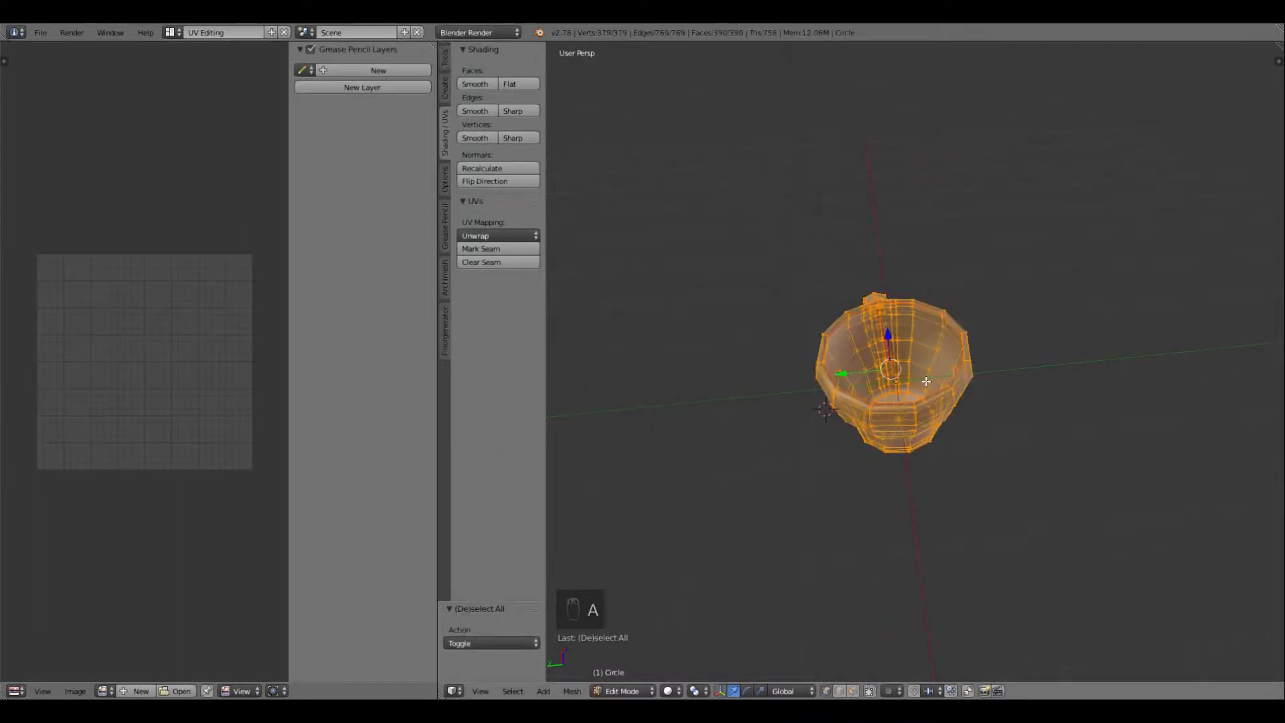
left_click(483, 235)
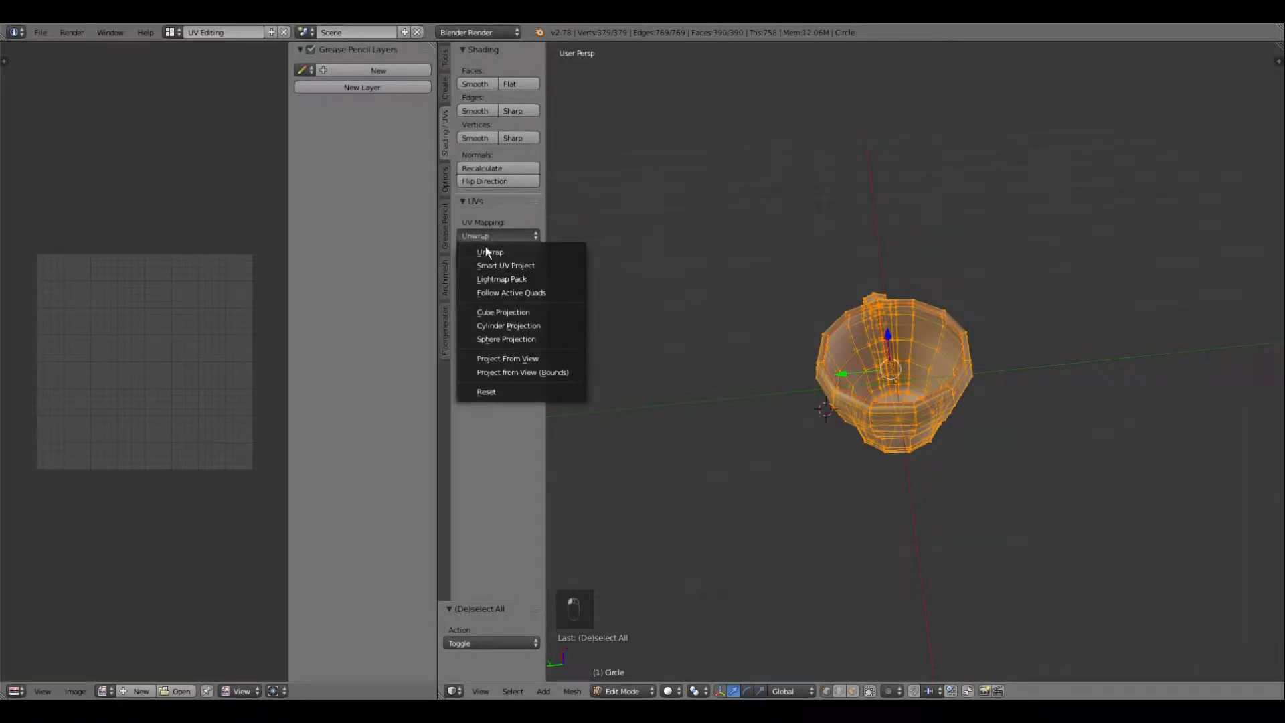
left_click(495, 253)
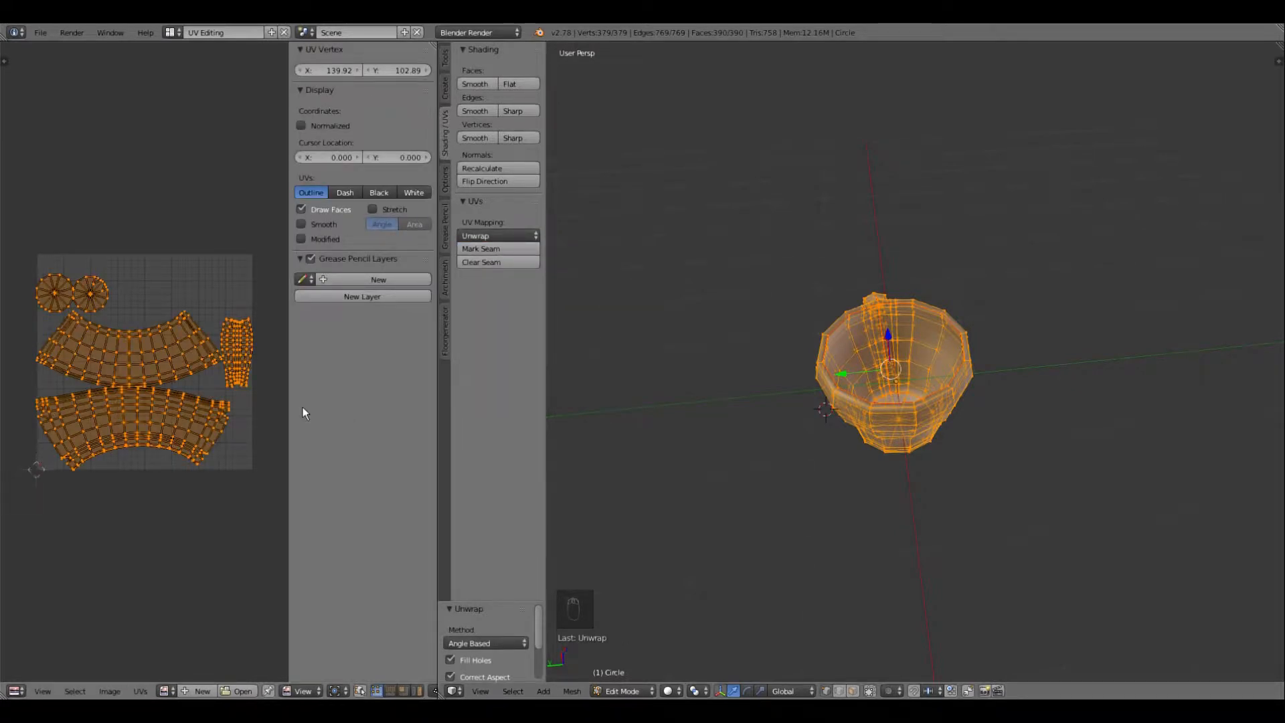
Step: Enlarge the UV editor to view the unwrapped islands closely, and set the 3D viewport shading to Texture
left_click_drag(437, 398, 882, 465)
scroll(393, 404, "up", 6)
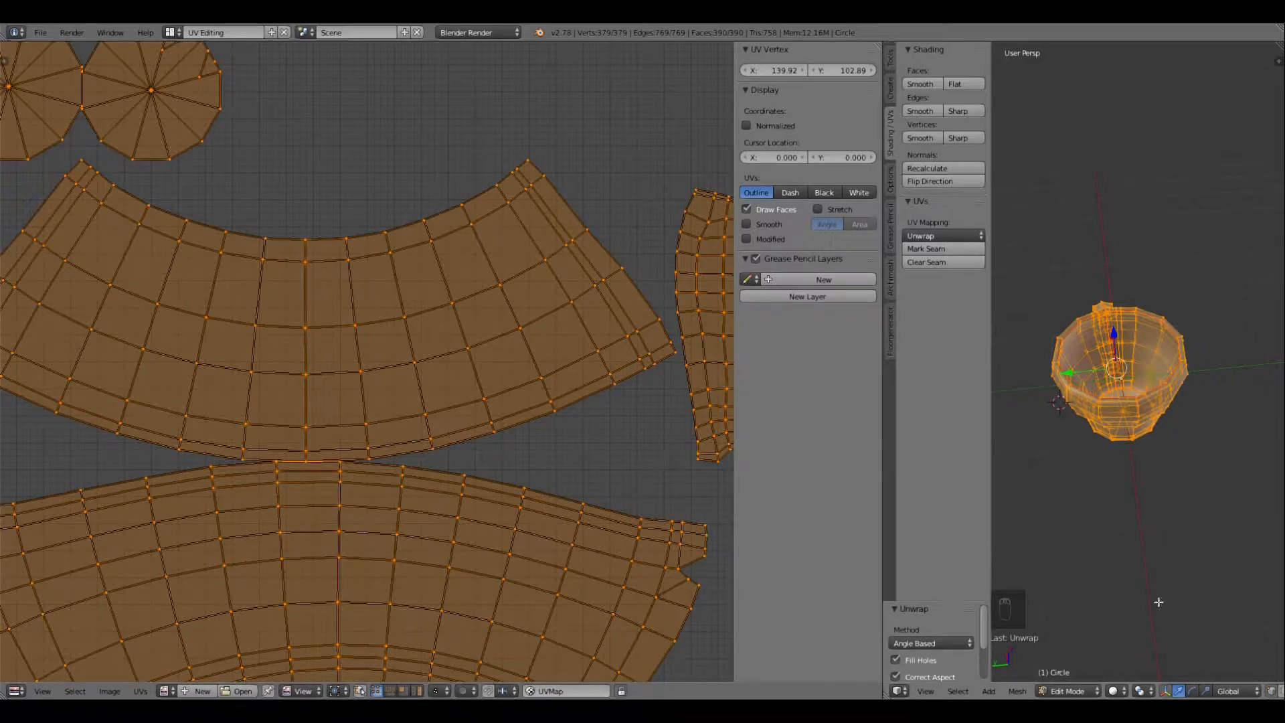
left_click(1115, 690)
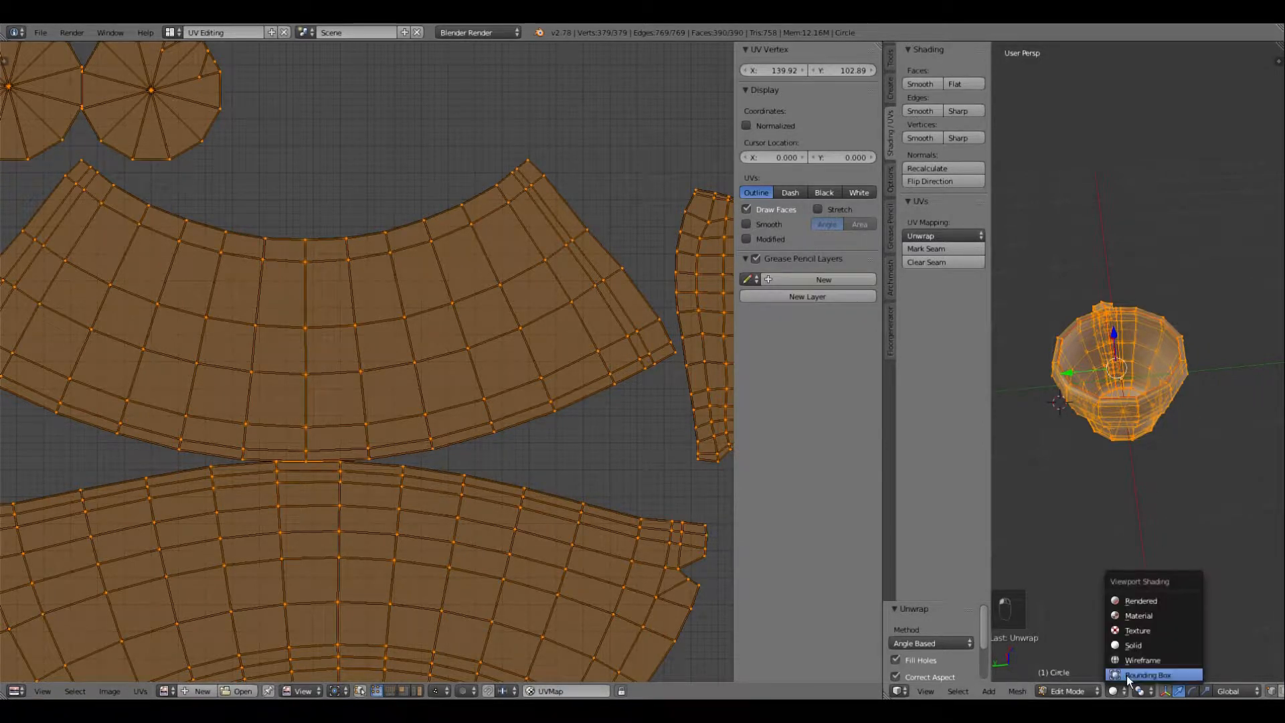
left_click(1153, 632)
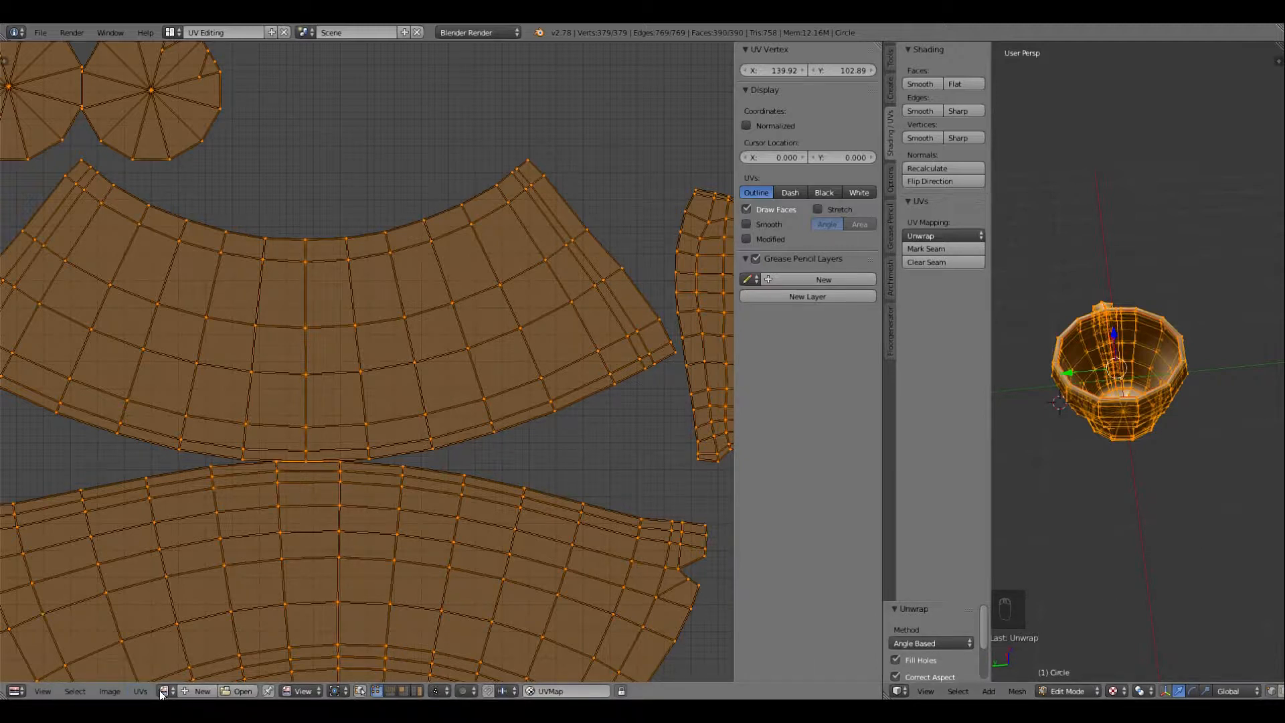
Step: Open the rose PNG image from the bathroom folder as the background of the cup's UV layout
left_click(109, 693)
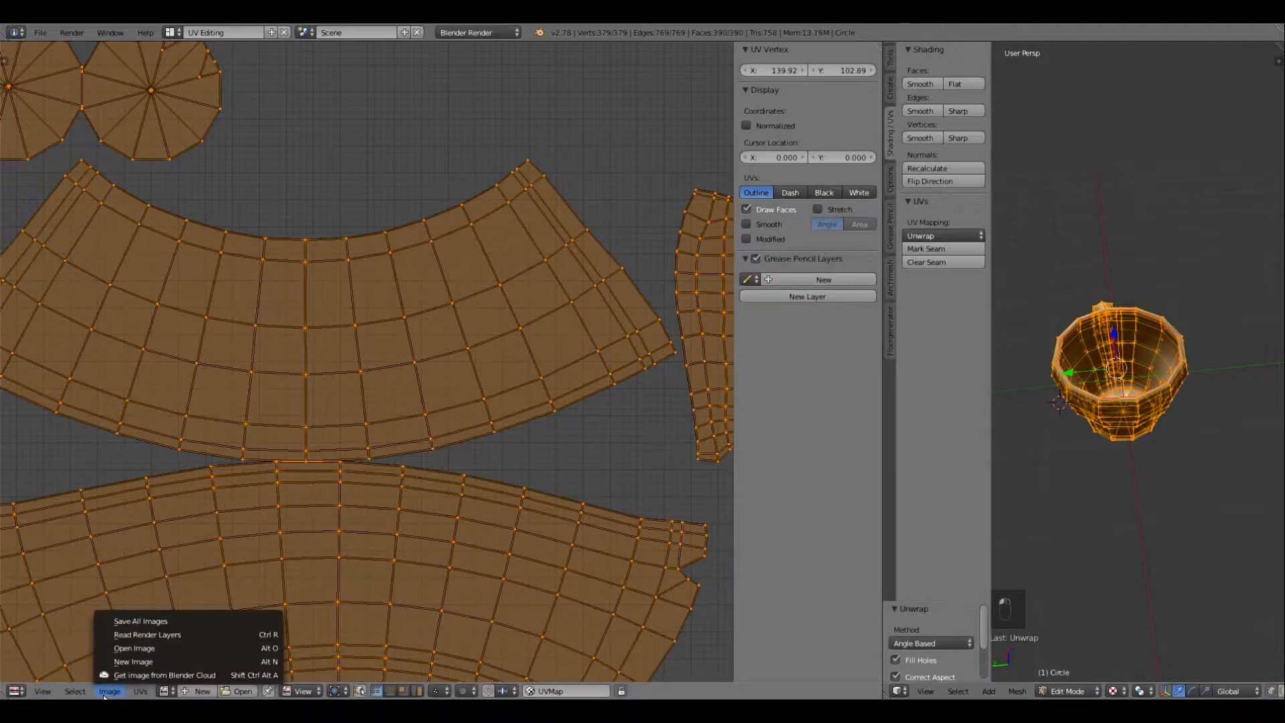
left_click(169, 648)
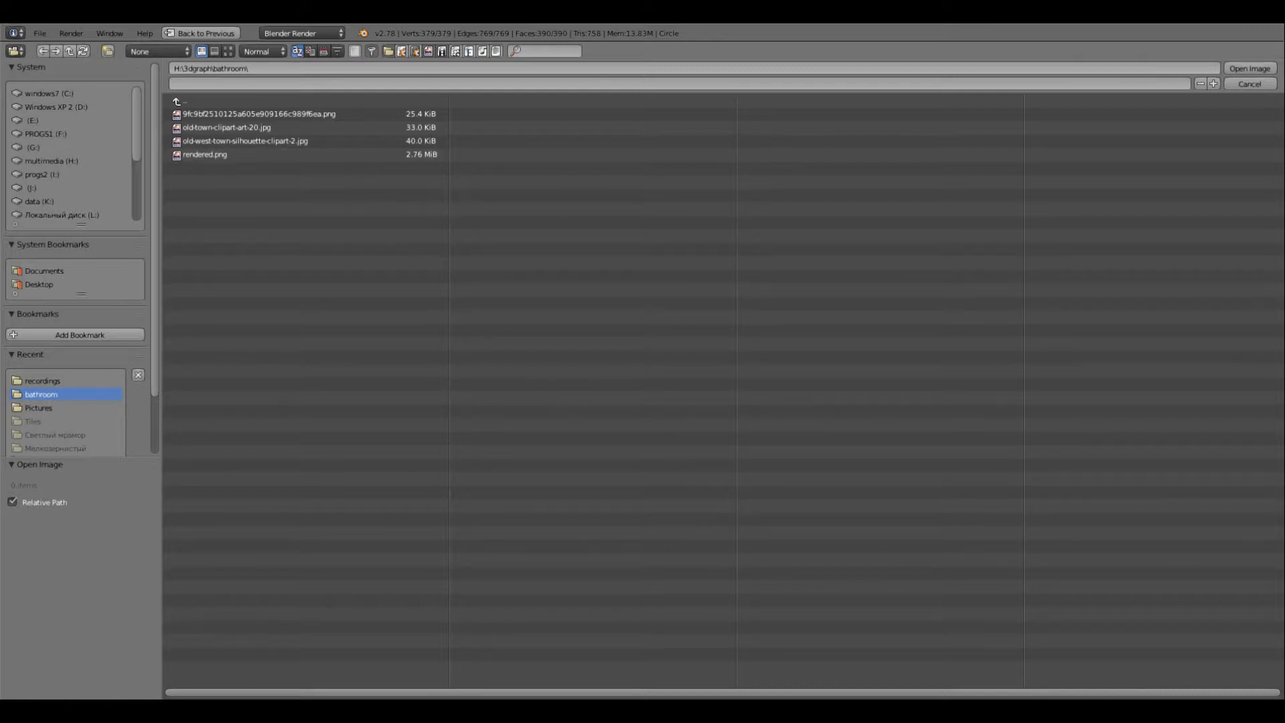
left_click(135, 642)
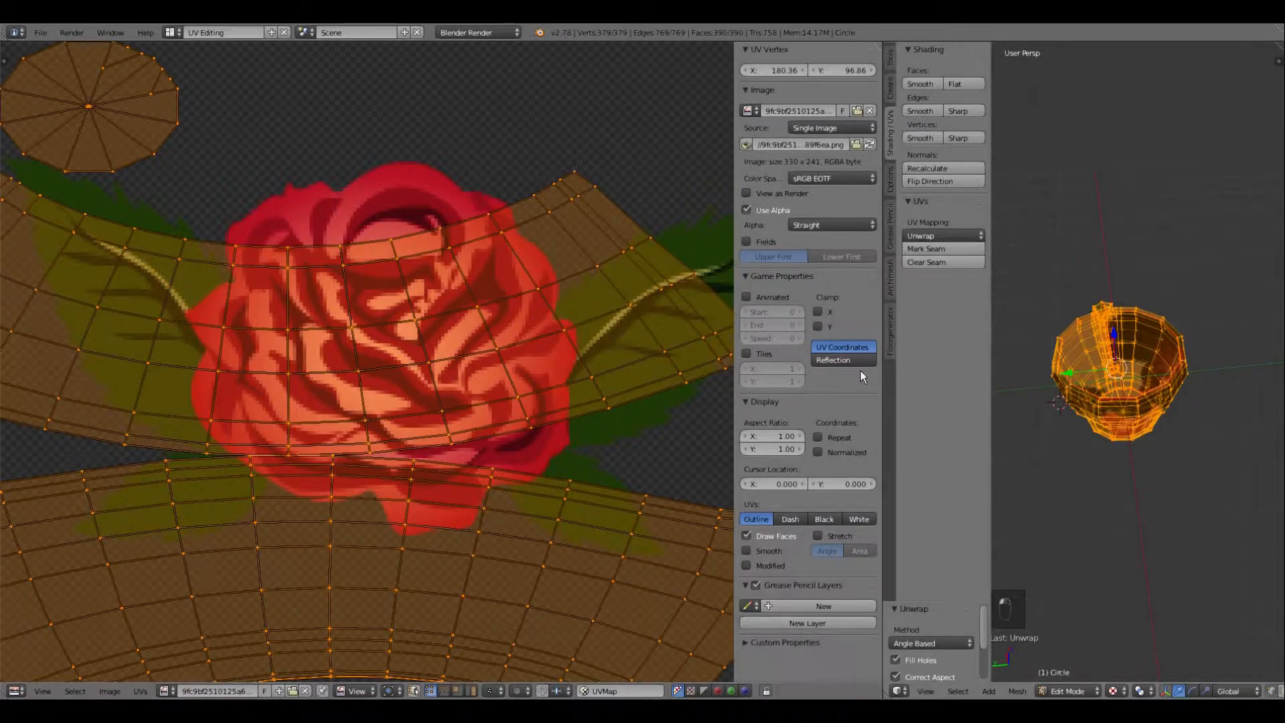
scroll(518, 252, "down", 5)
scroll(540, 283, "up", 1)
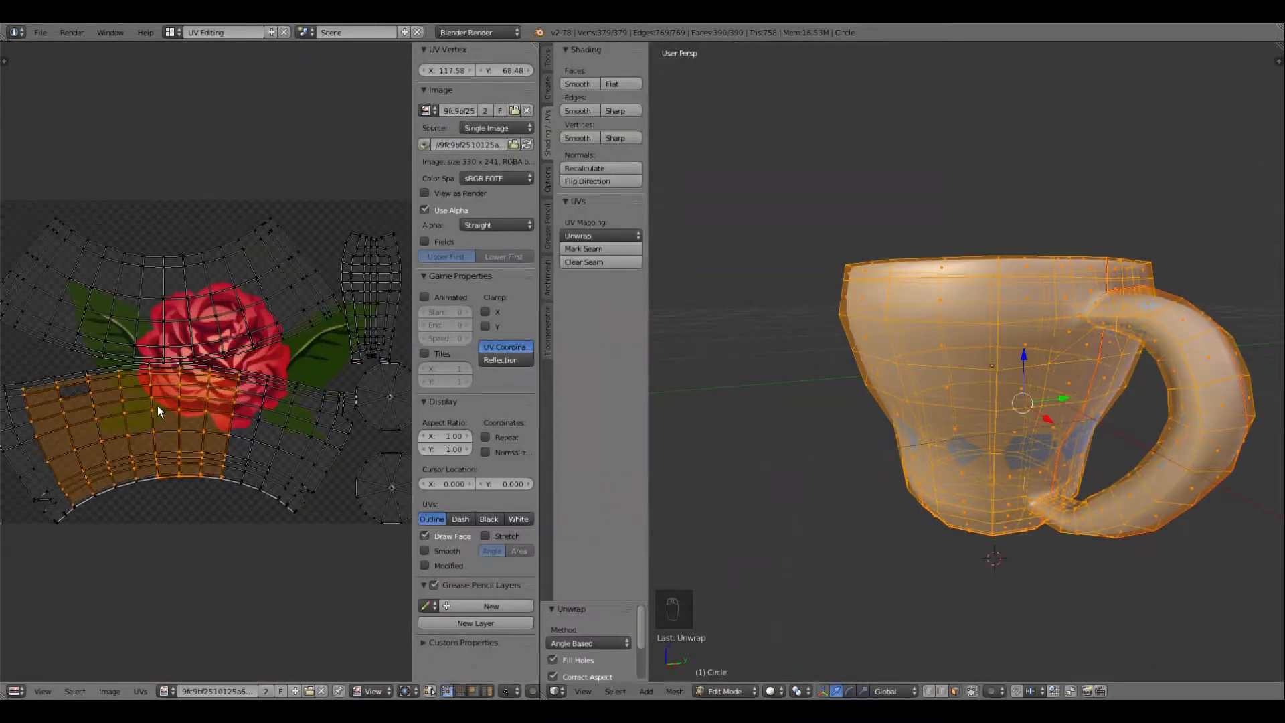
Step: Narrow the UV editor's properties region to give the image more room, and toggle the cup's selection until the whole mesh is selected
scroll(158, 406, "up", 1)
scroll(158, 406, "down", 2)
left_click_drag(413, 404, 495, 404)
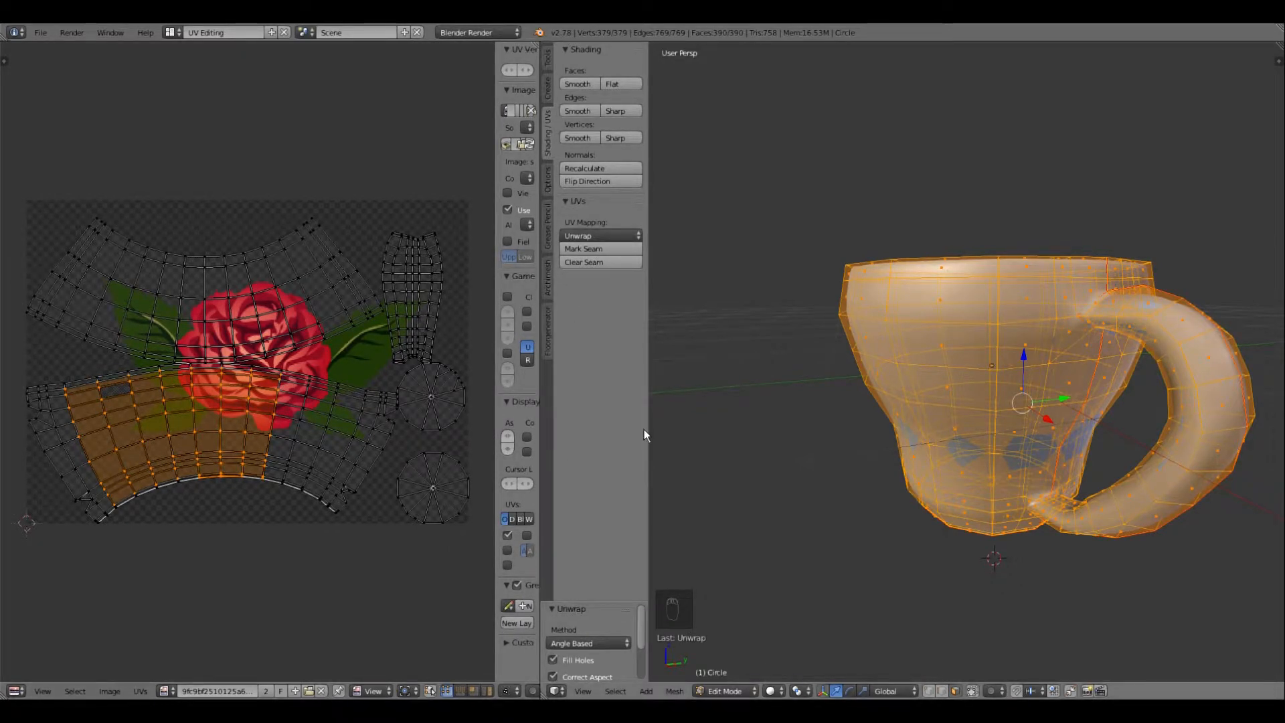
key("a")
key("a")
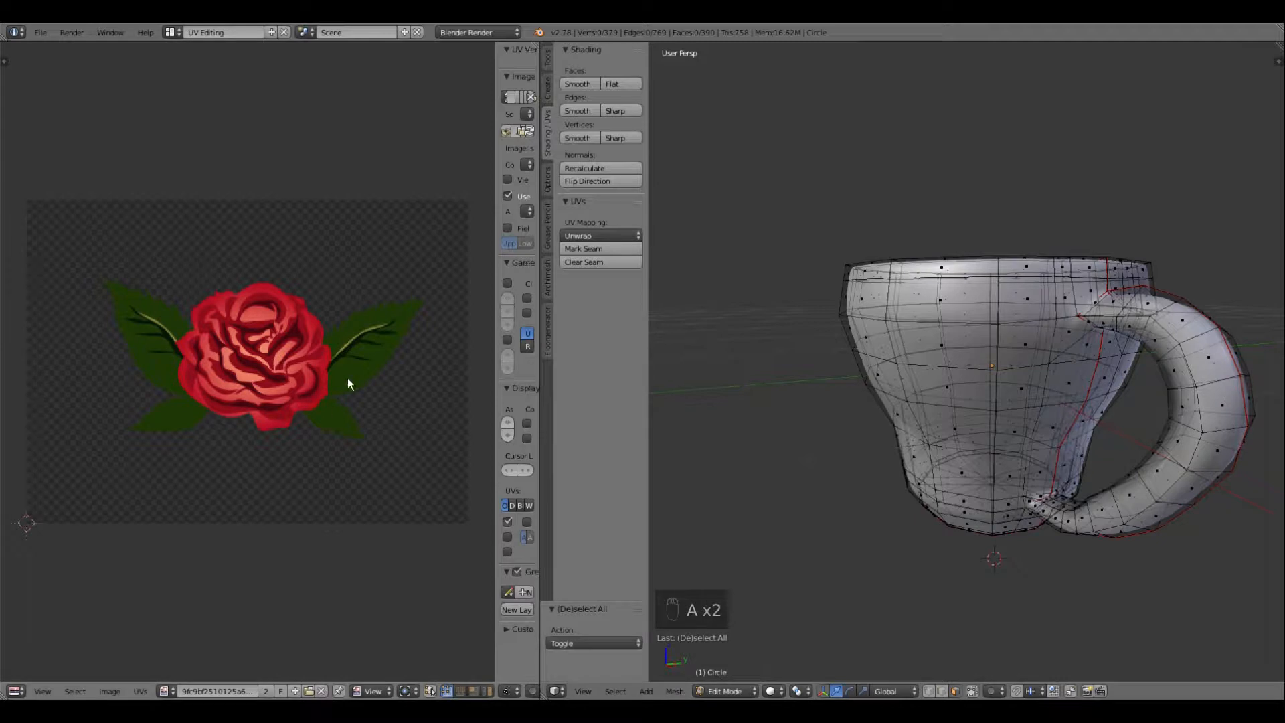
key("a")
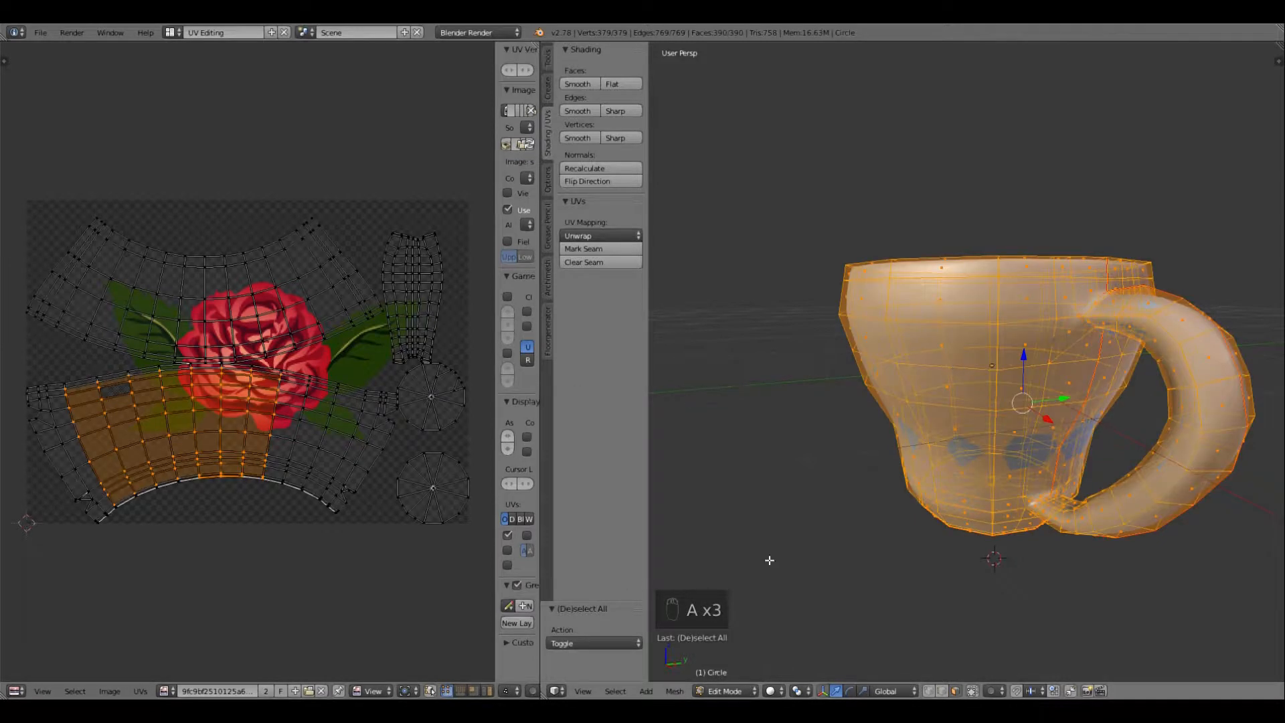
middle_click_drag(799, 500, 1004, 488)
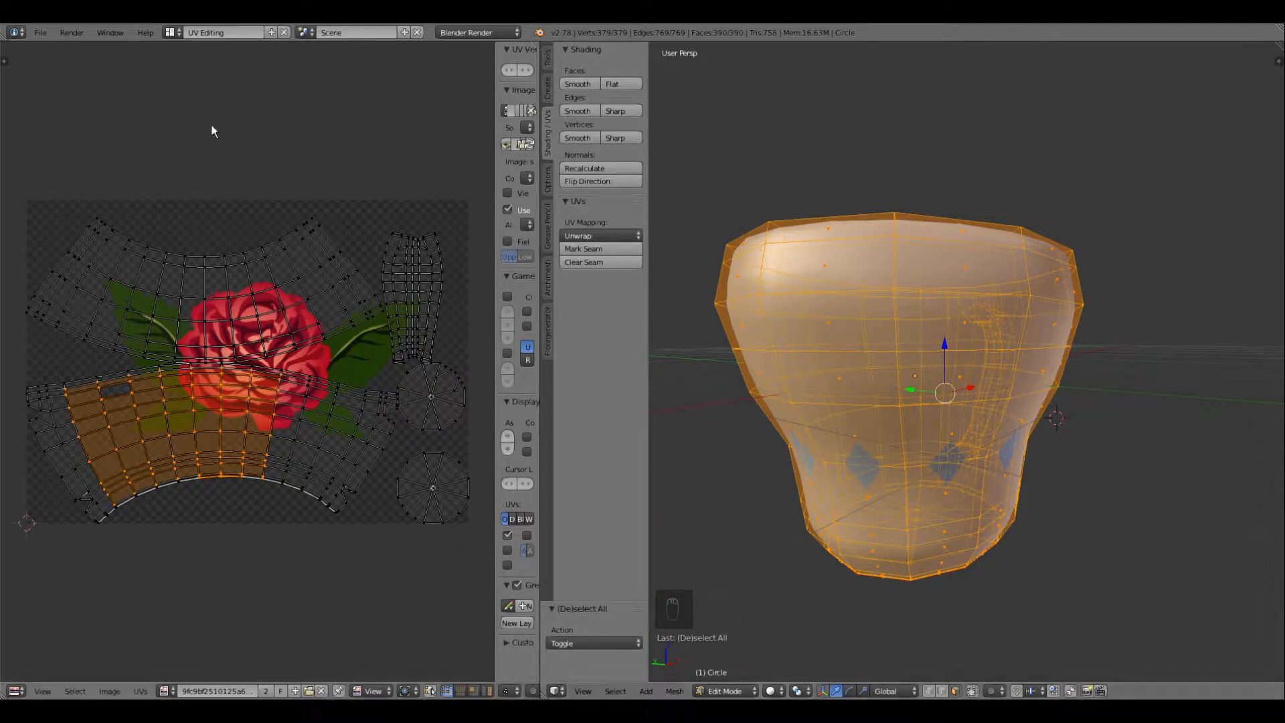
Step: Switch to the Default screen layout, deselect the cup mesh and set the viewport shading to Solid
left_click(172, 32)
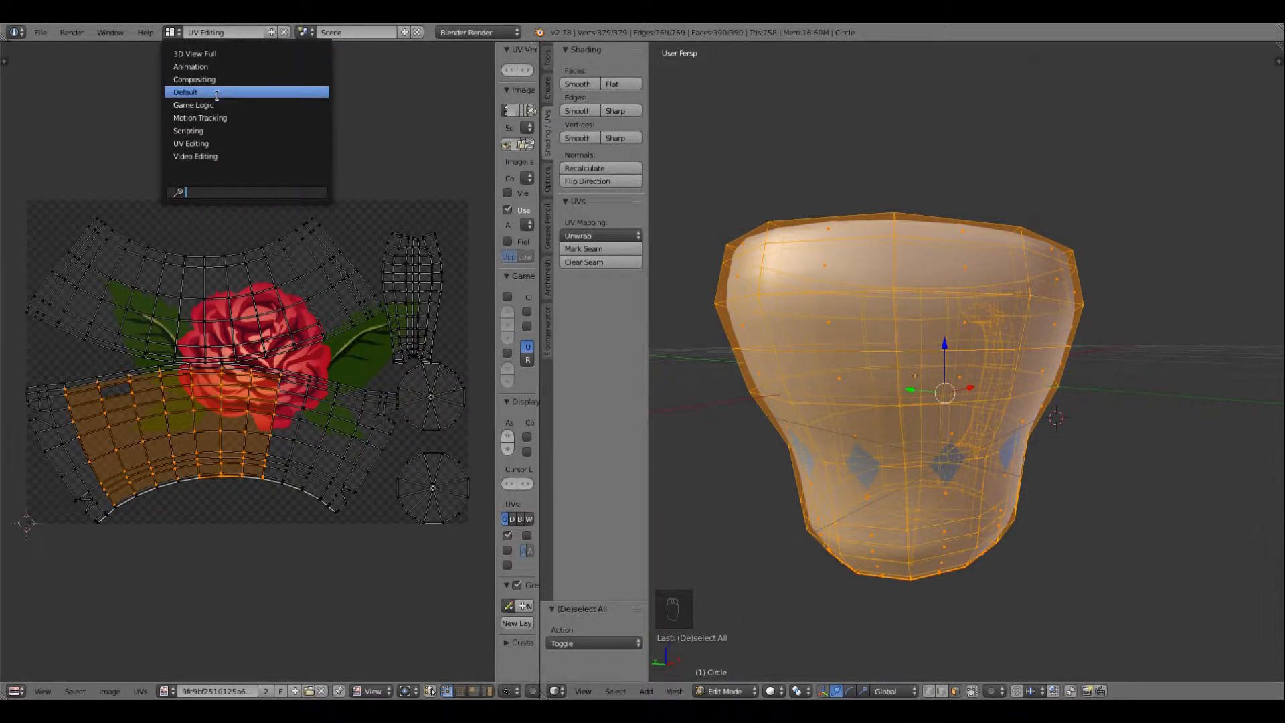
left_click(217, 93)
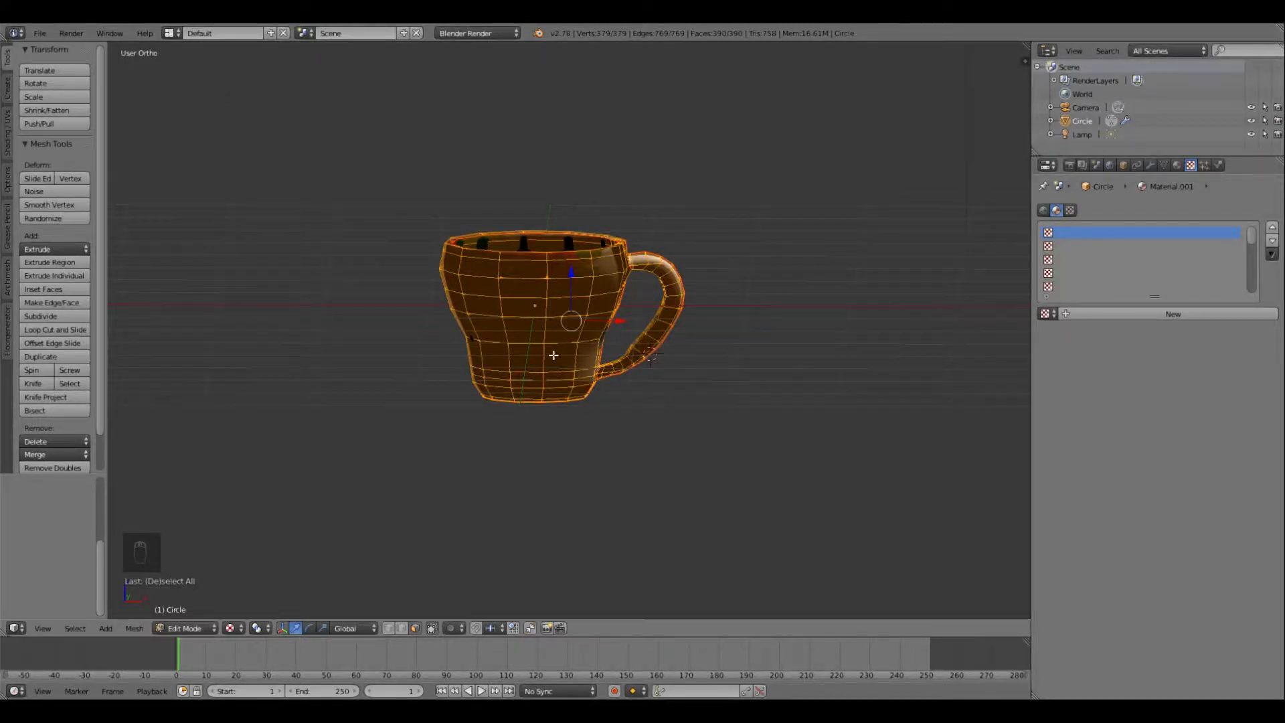
key("a")
middle_click_drag(355, 376, 386, 586)
left_click(234, 629)
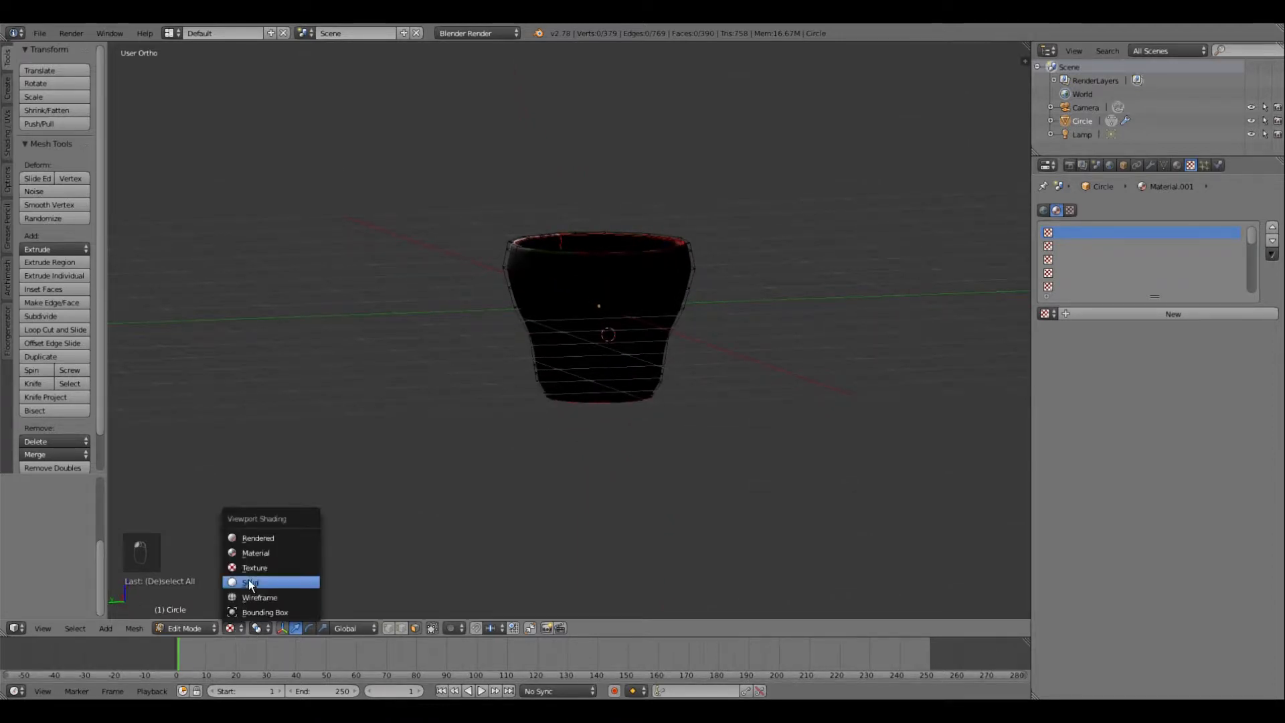
left_click(255, 583)
scroll(646, 560, "up", 3)
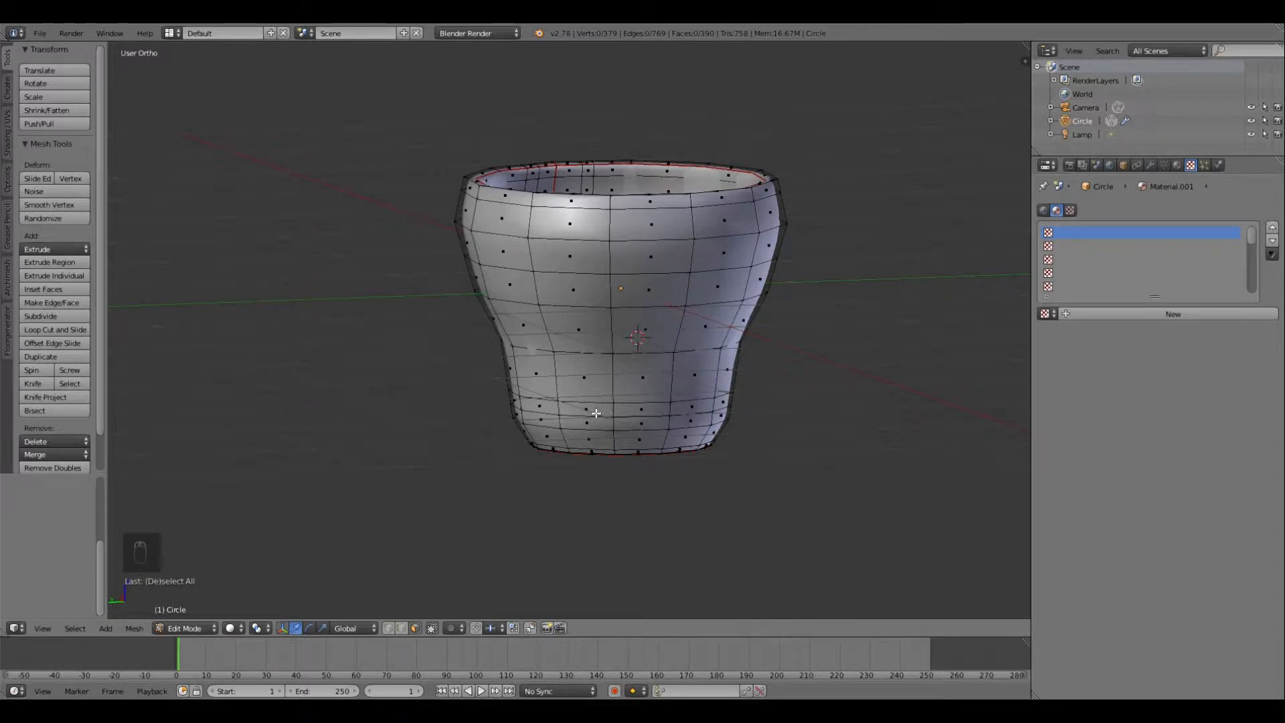
Step: Circle-select the faces on the cup's outer wall opposite the handle, and deselect the three inner-rim faces caught with them
key("c")
mouse_move(586, 212)
left_mouse_down()
mouse_move(508, 213)
mouse_move(545, 288)
mouse_move(653, 274)
mouse_move(653, 201)
mouse_move(644, 372)
mouse_move(529, 351)
mouse_move(547, 377)
mouse_move(469, 245)
mouse_move(472, 194)
mouse_move(497, 314)
mouse_move(546, 432)
mouse_move(693, 422)
mouse_move(699, 355)
mouse_move(736, 275)
mouse_move(719, 227)
mouse_move(747, 211)
mouse_move(760, 281)
mouse_move(710, 414)
left_mouse_up()
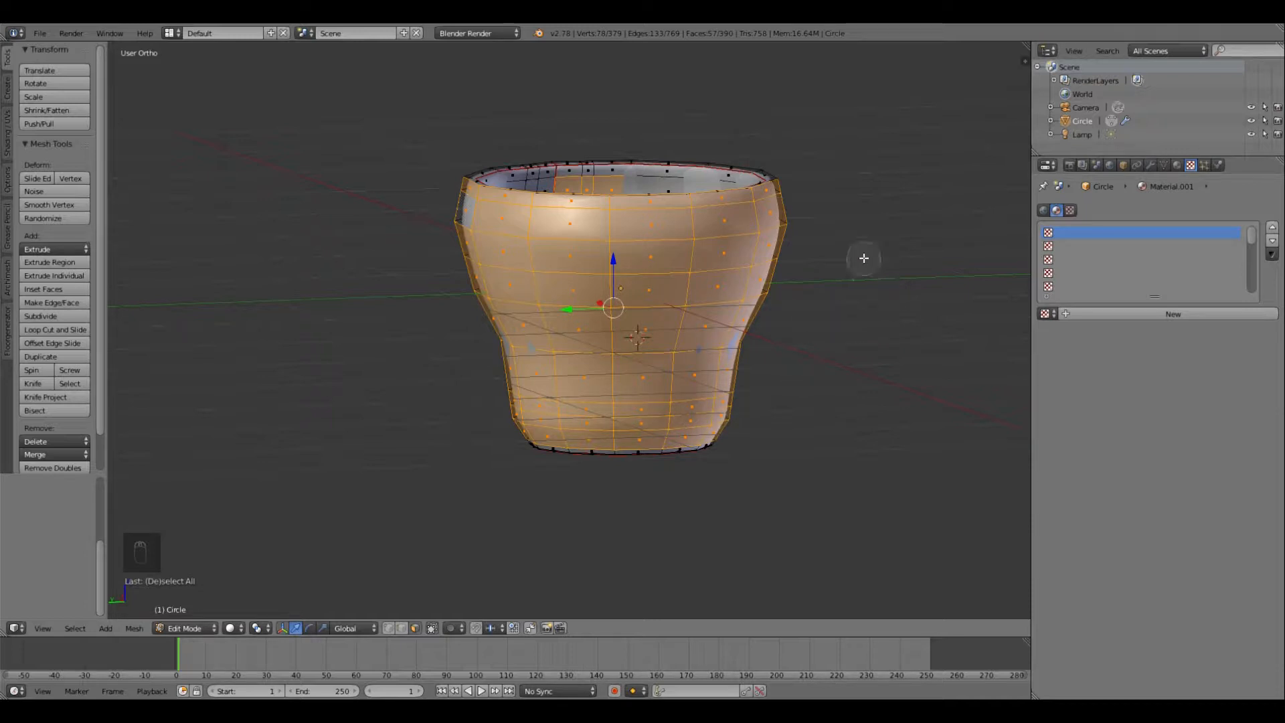
right_click(863, 307)
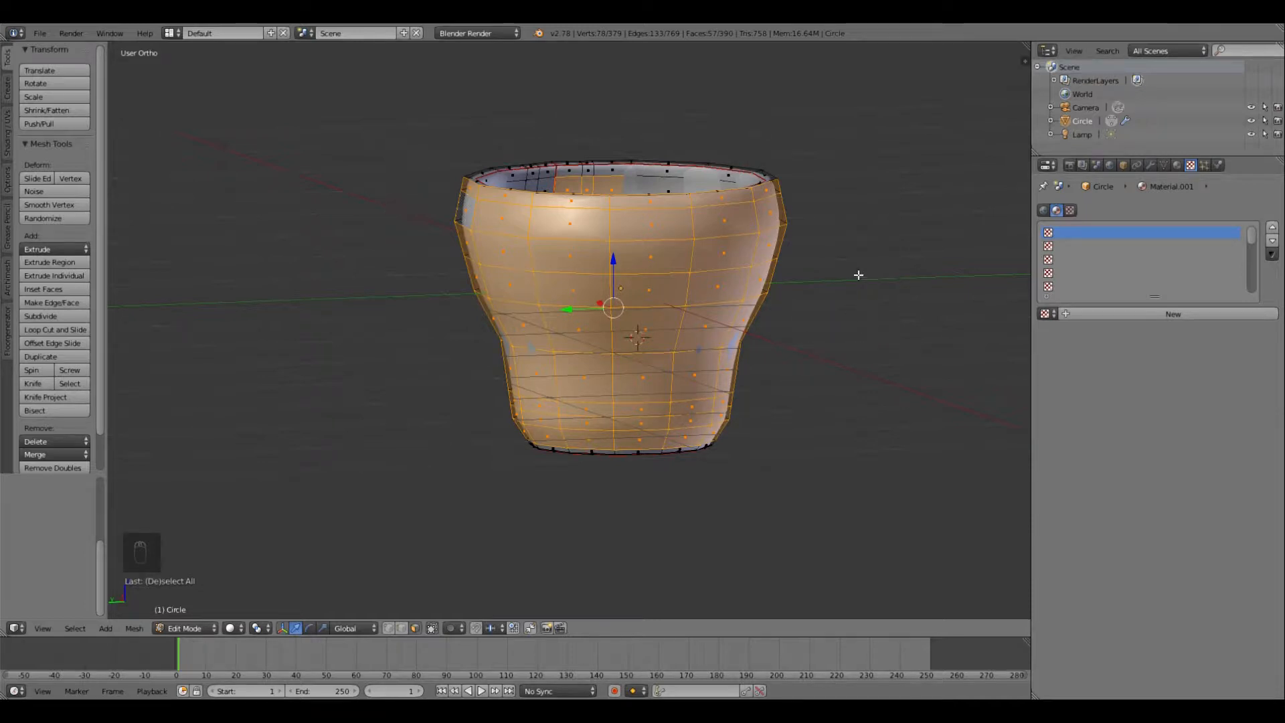
middle_click_drag(858, 275, 855, 350)
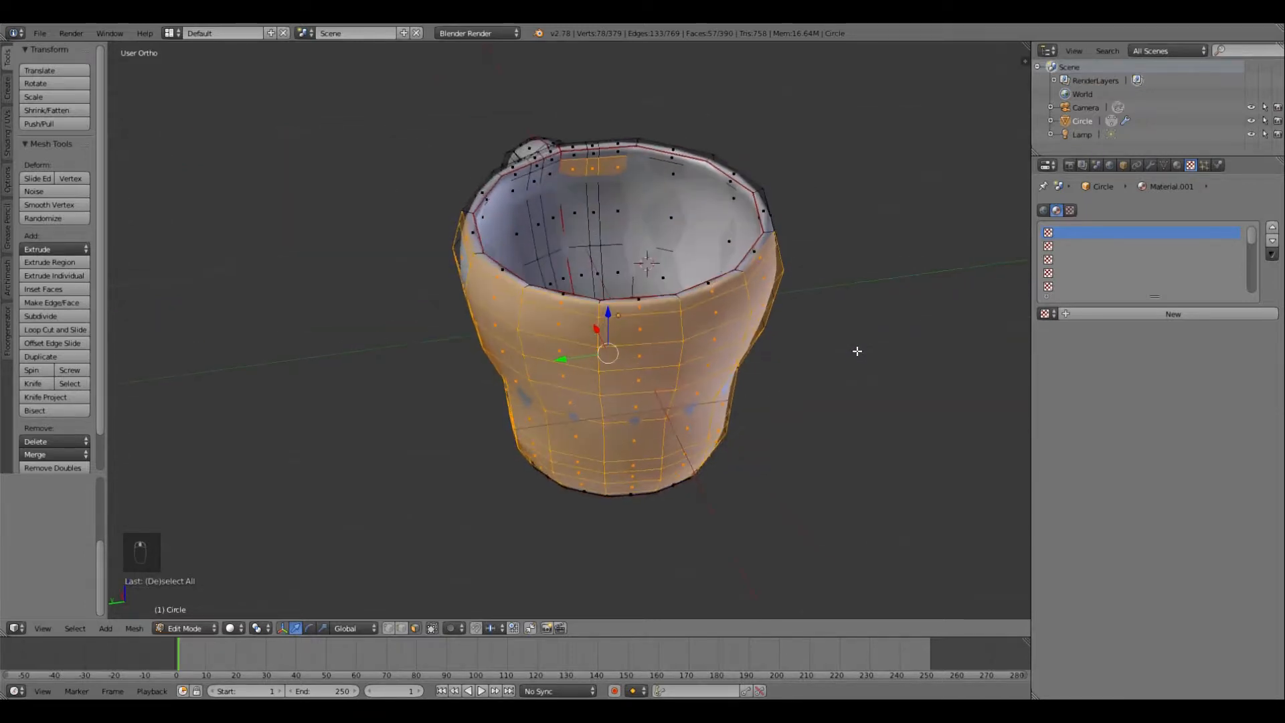
right_click(615, 170, "shift")
right_click(593, 169, "shift")
right_click(578, 172, "shift")
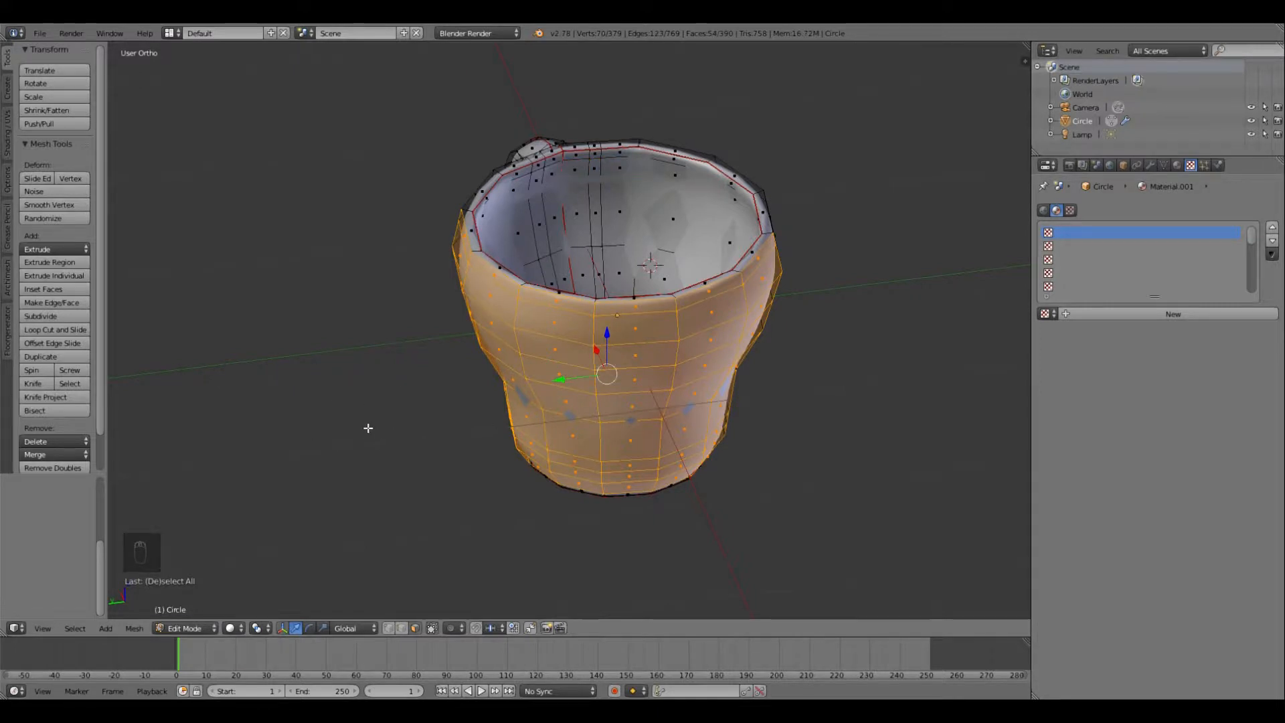
middle_click_drag(367, 428, 431, 384)
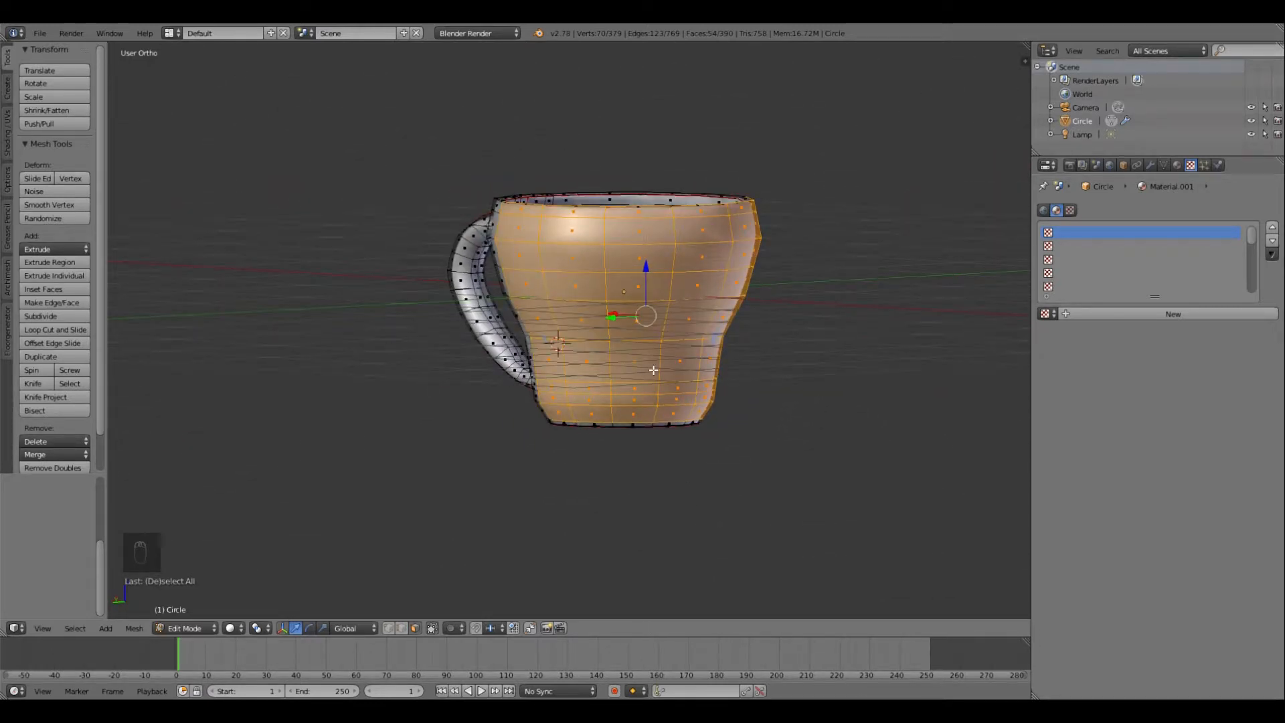
Step: In the UV Editing layout, scale the selected faces' UV island by about 1.8 and move it over the rose
left_click(172, 33)
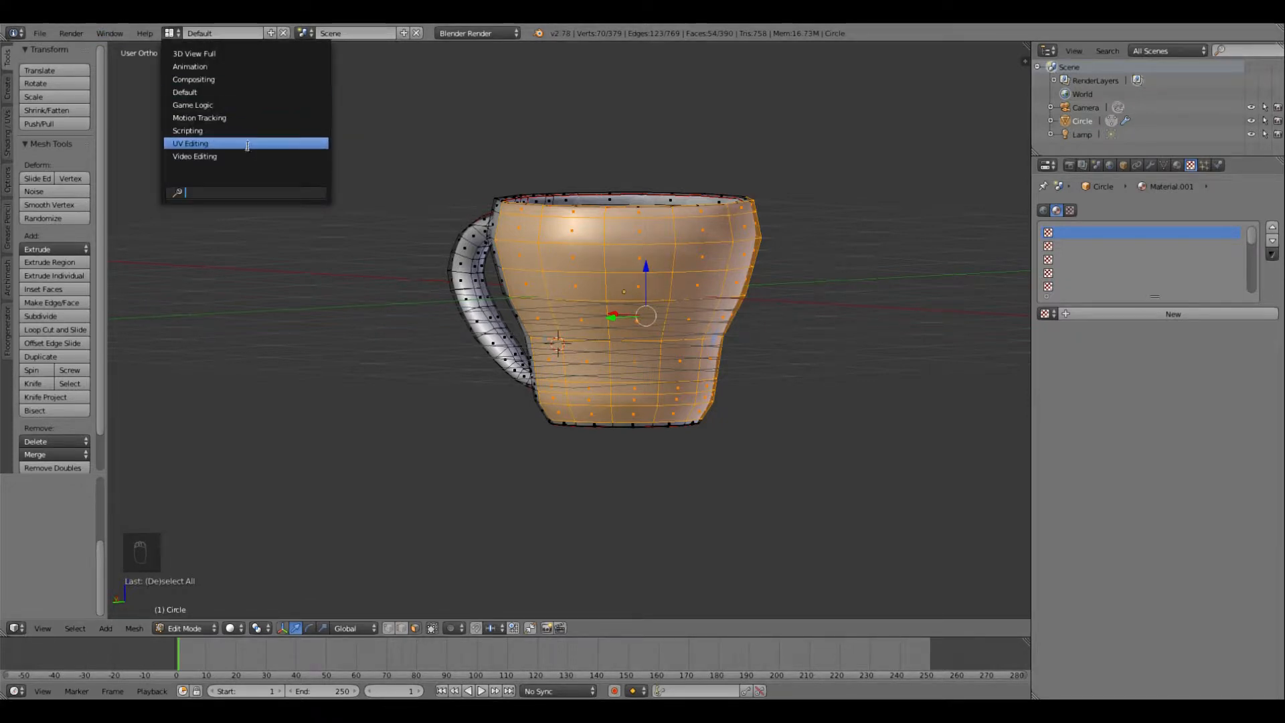
left_click(247, 145)
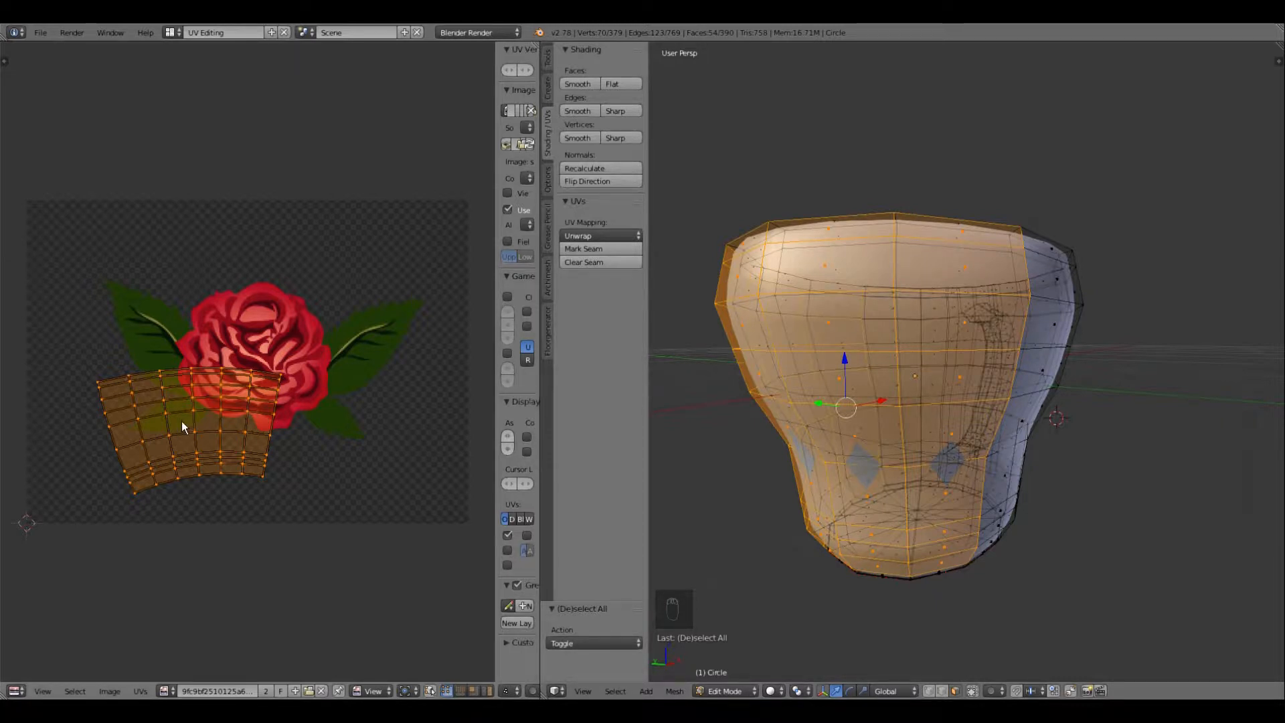
key("s")
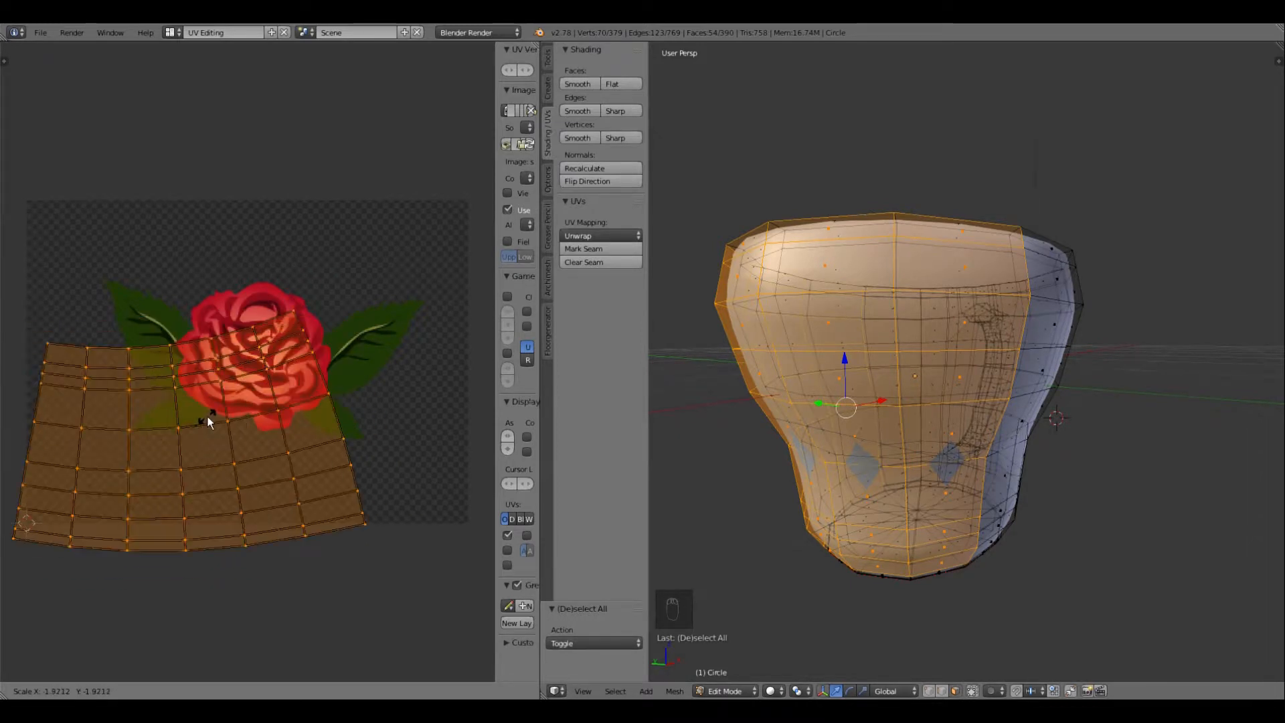
left_click(208, 419)
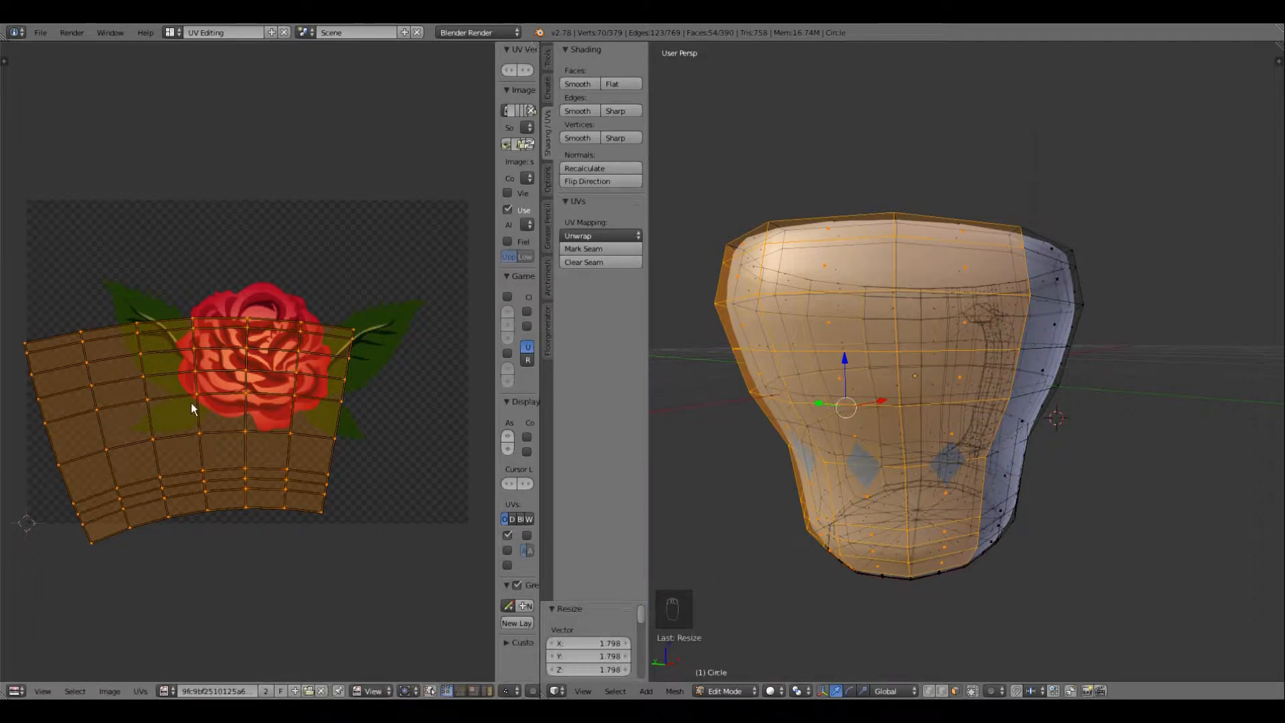
key("g")
left_click(243, 346)
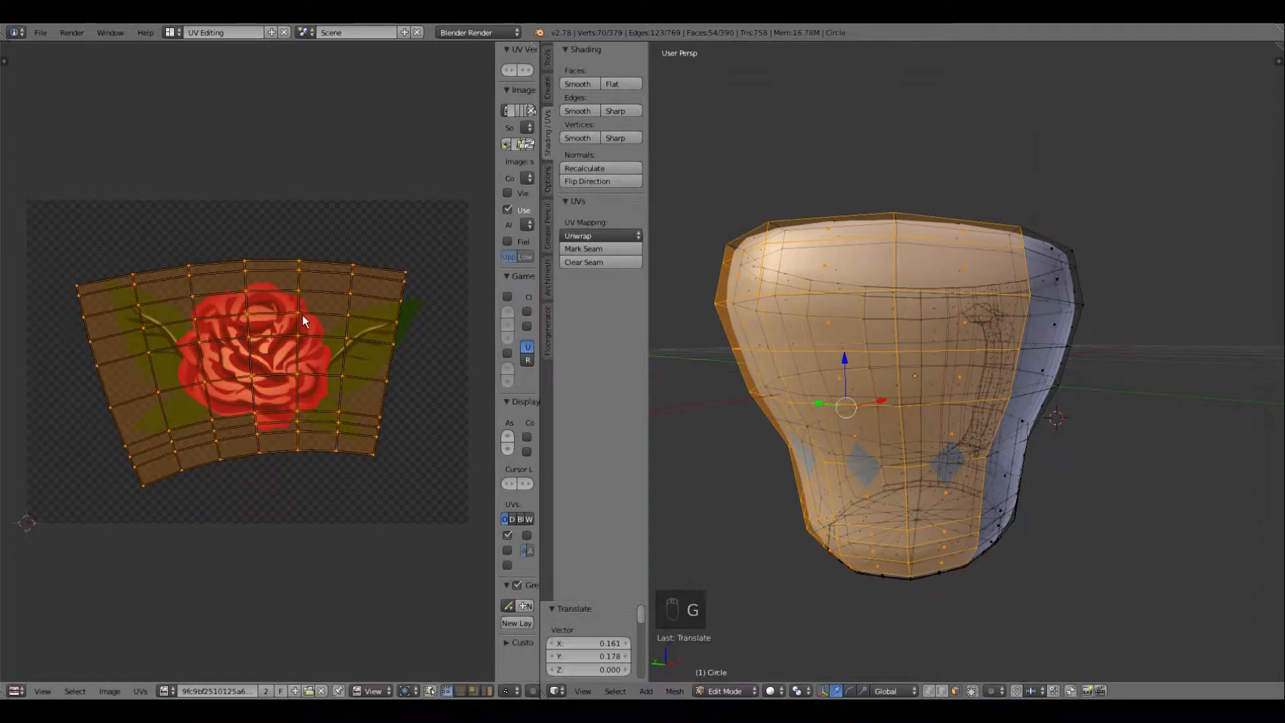
Step: Enlarge the UV island by about 1.27 around the whole rose and rotate it about 3.2° to level it
key("s")
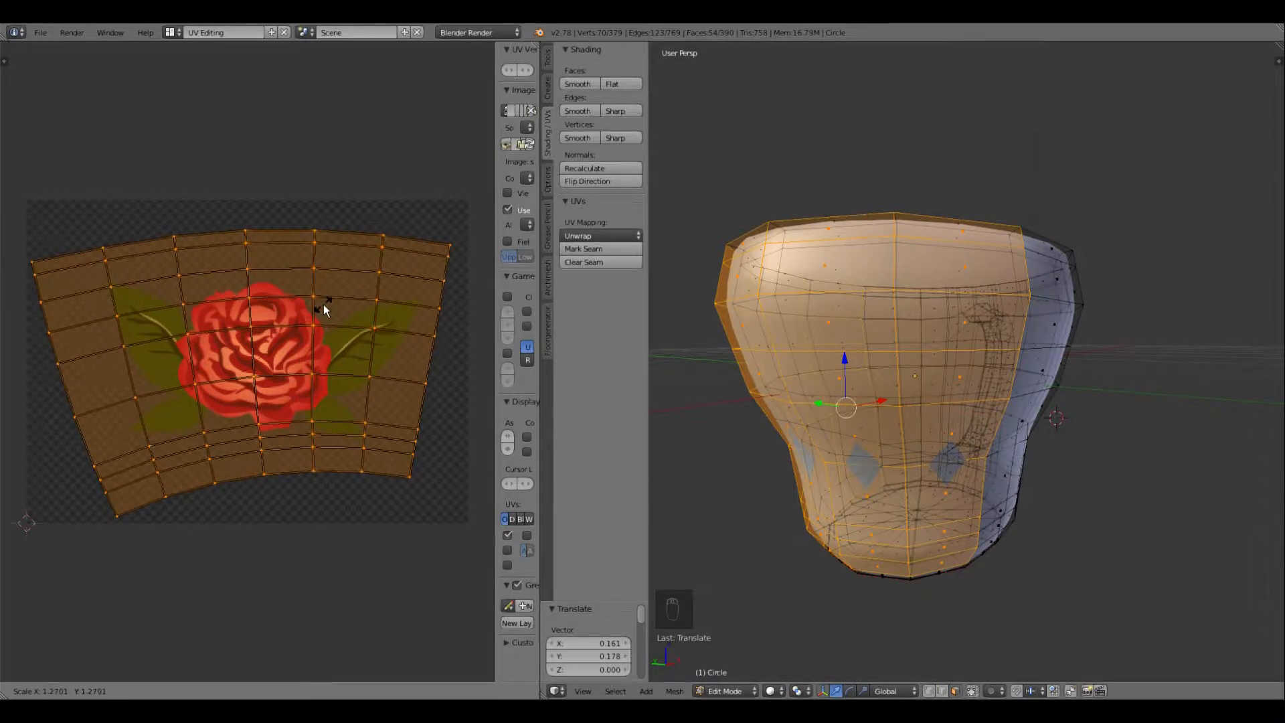
left_click(324, 304)
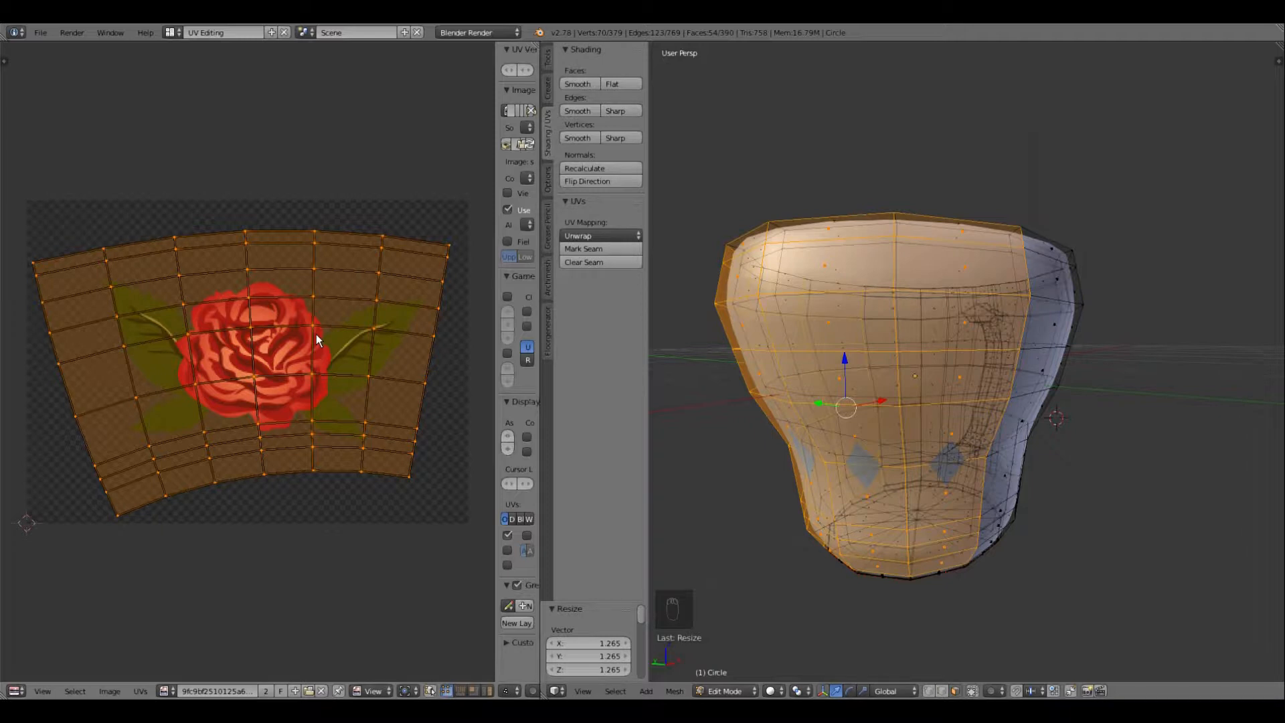
key("r")
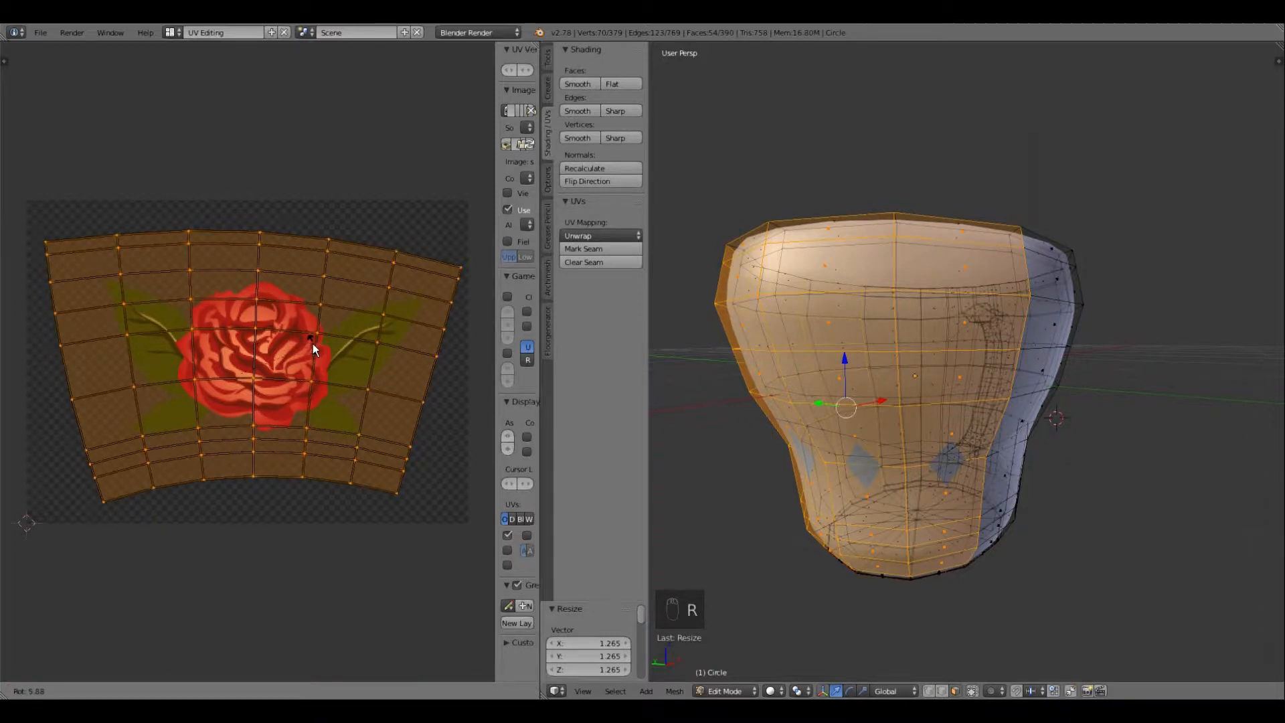
left_click(312, 346)
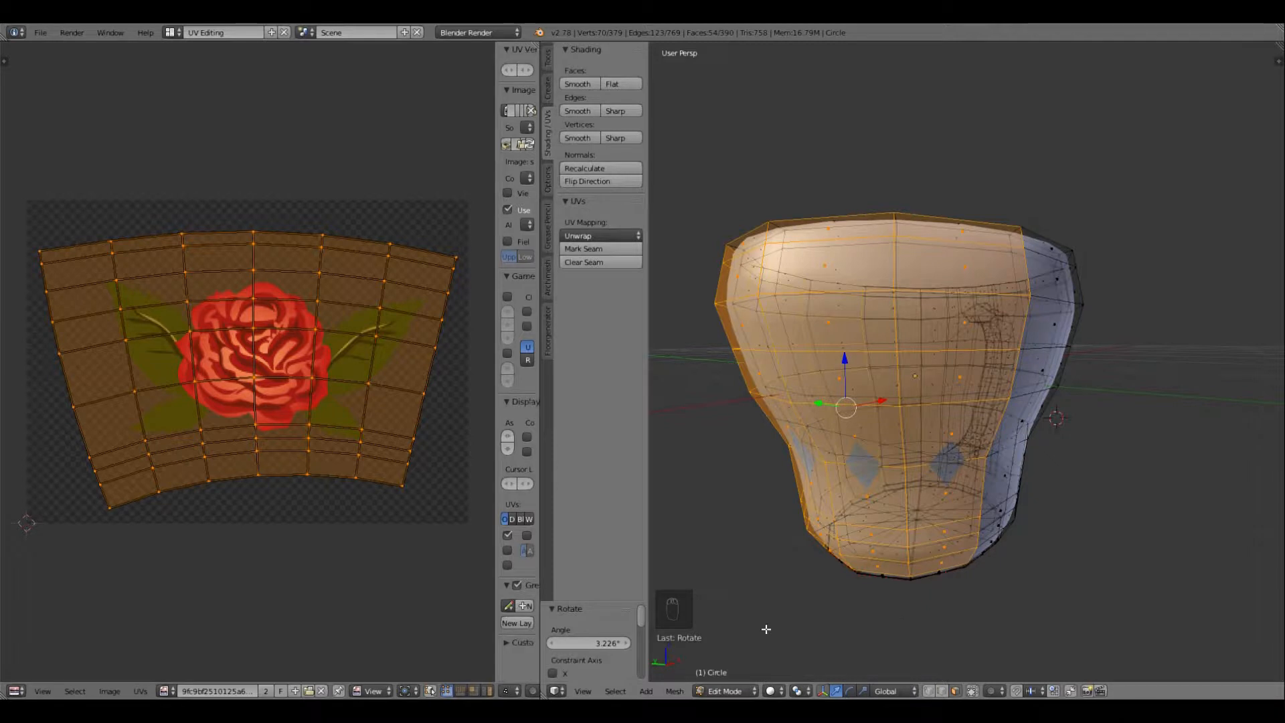
Step: Invert the cup's face selection and select all UVs of the remaining faces
left_click(614, 691)
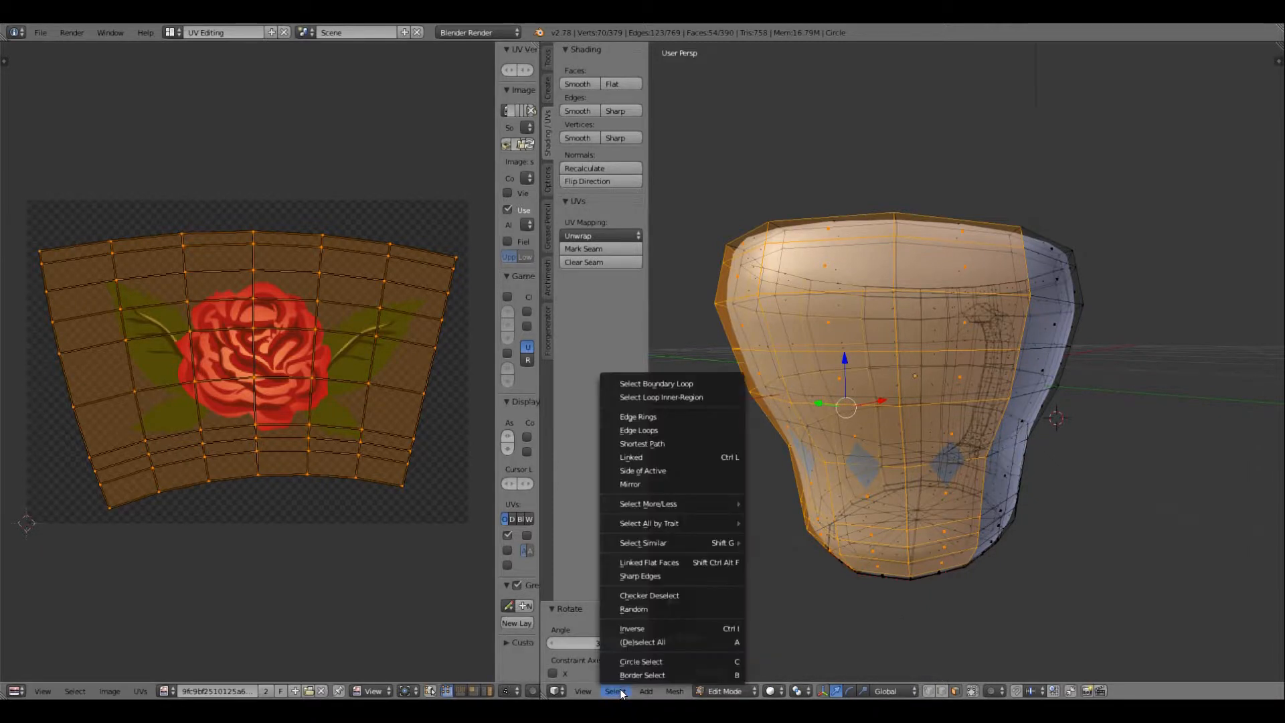
left_click(665, 628)
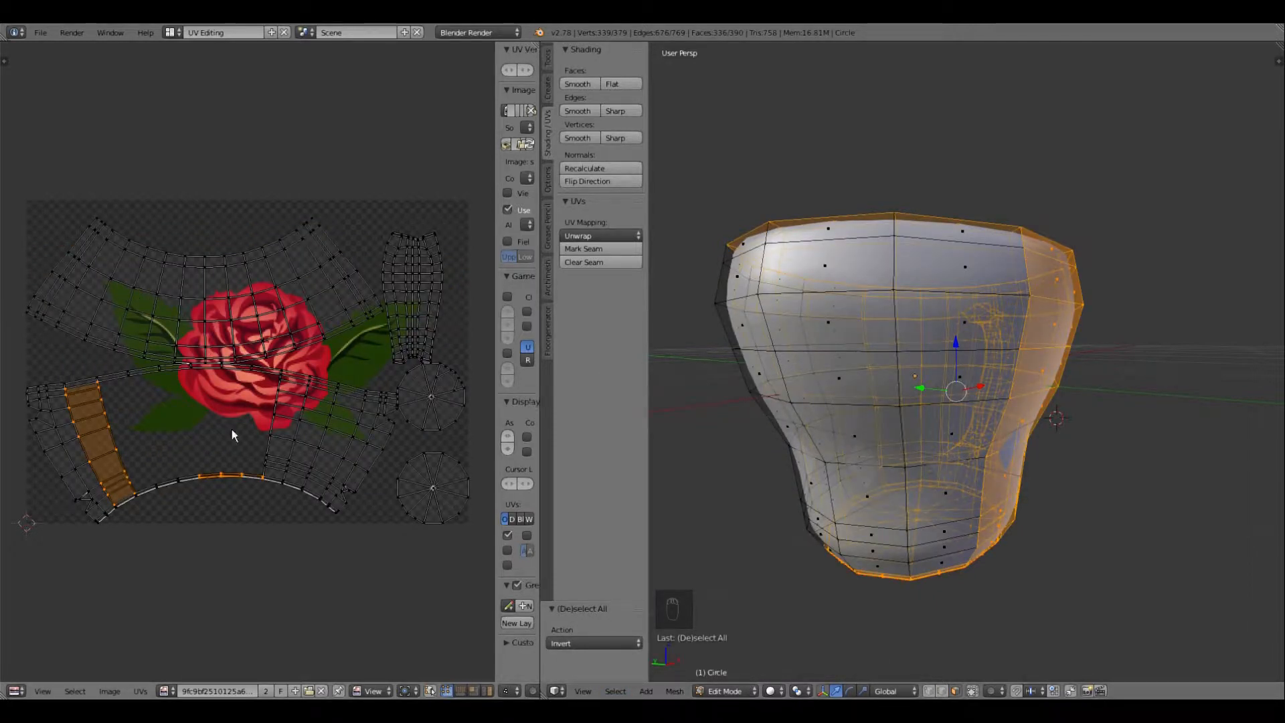
key("a")
key("a")
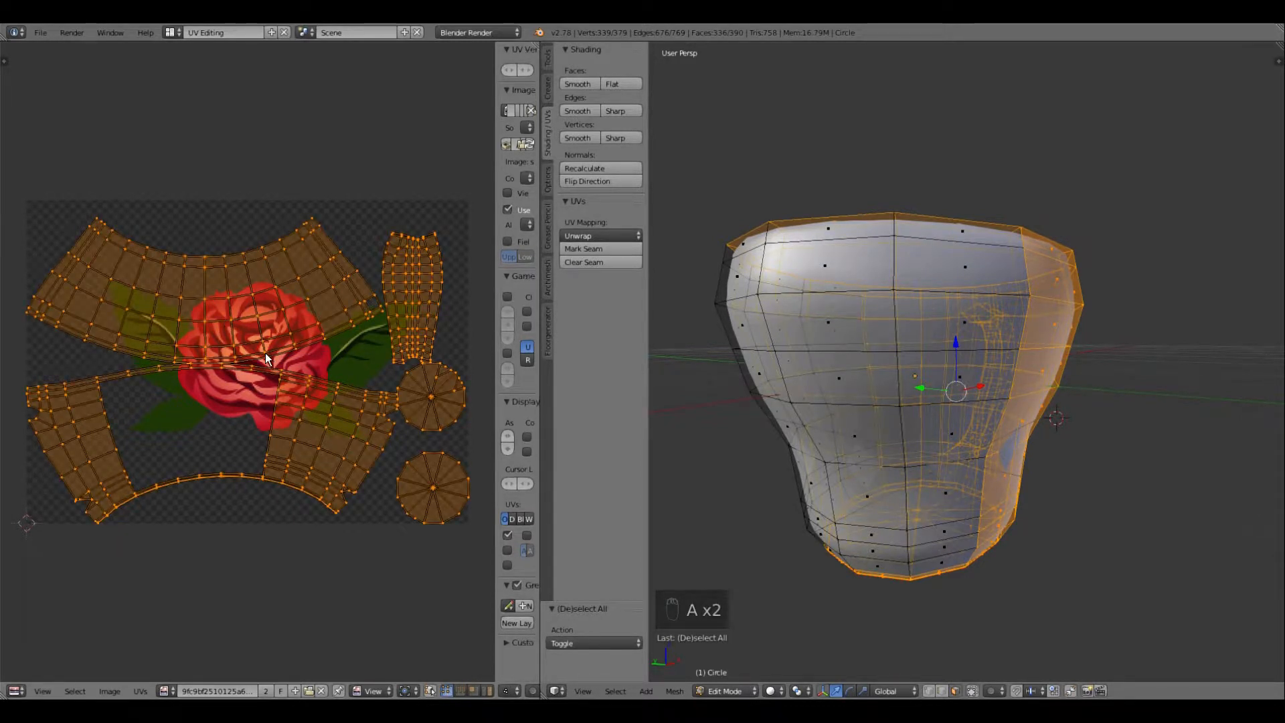
Step: Scale the remaining faces' UVs to 0 and move the collapsed point to the empty image area above the rose's right leaf
key("s")
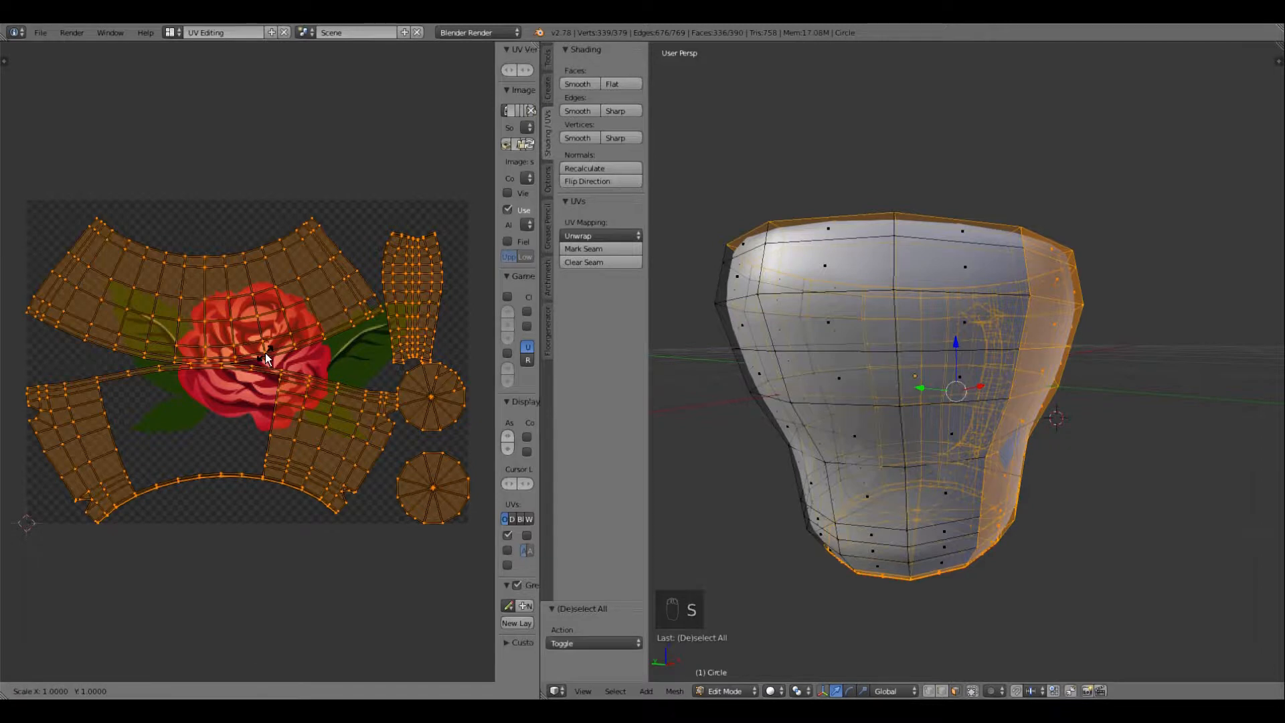
key("0")
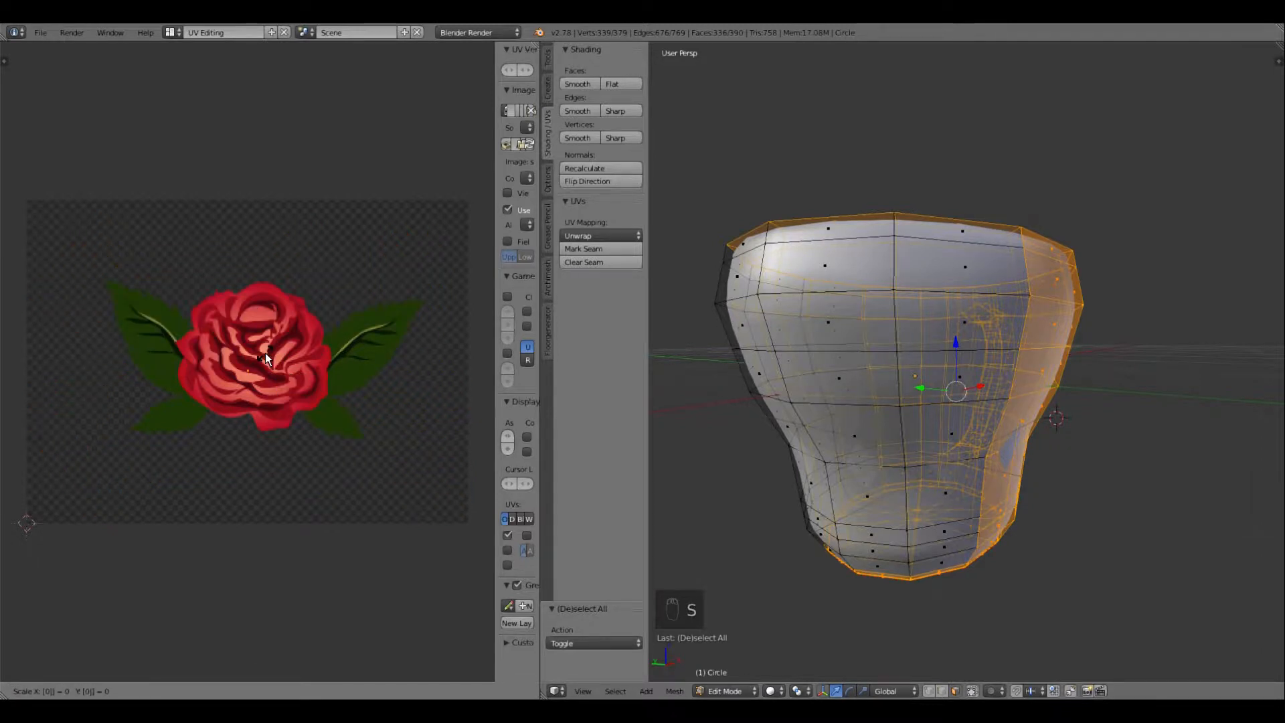
key("Return")
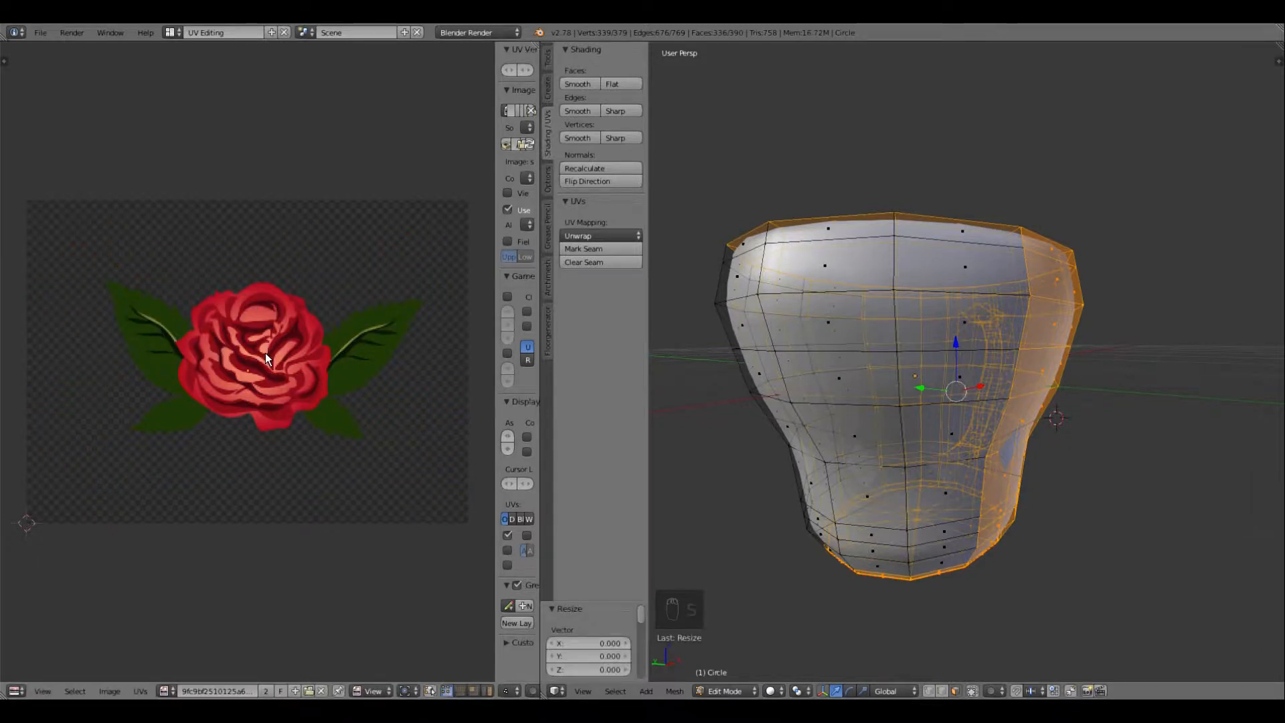
key("g")
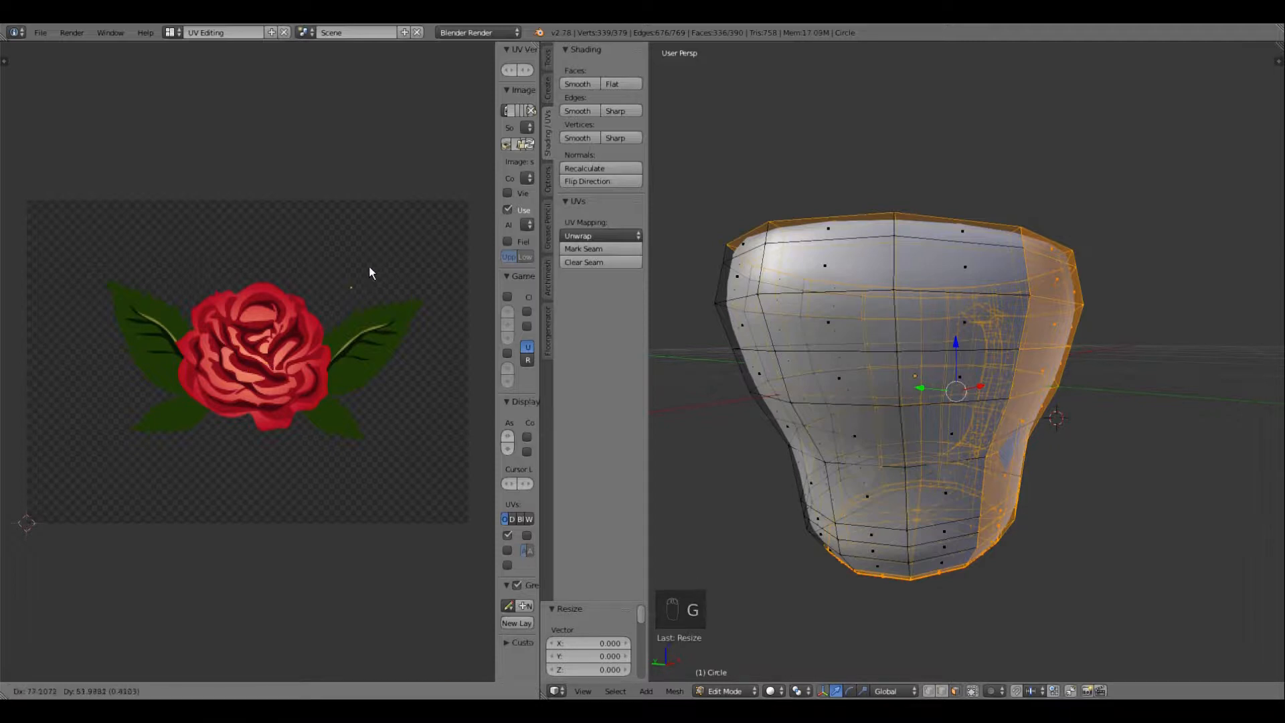
left_click(404, 223)
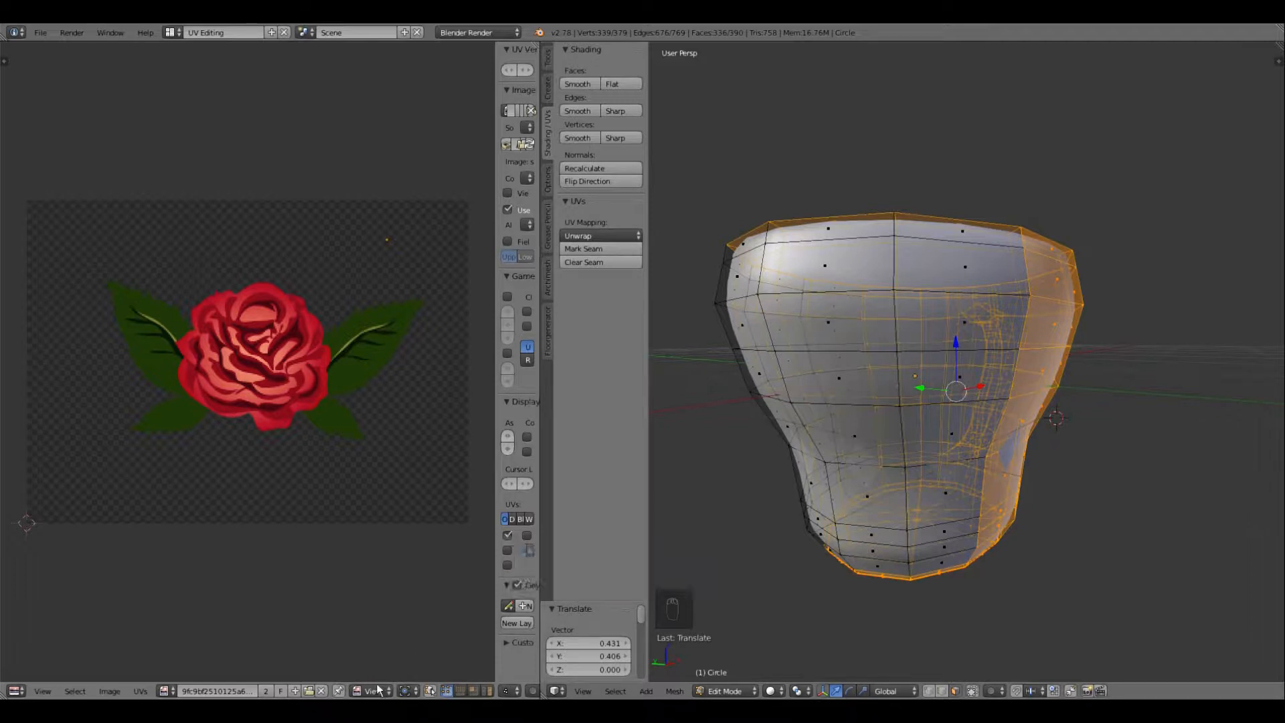
Step: In the Default layout, remove Material.001 from the cup in Object Mode and add a new material in its place
left_click(169, 31)
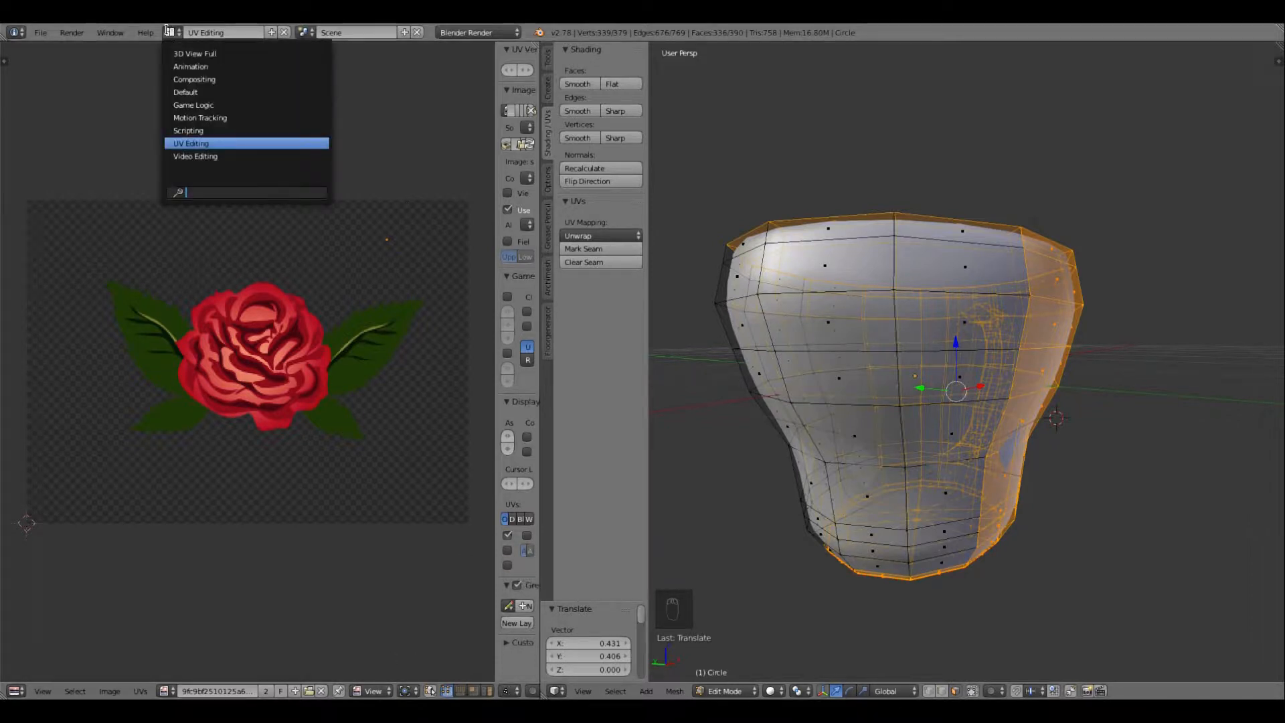
left_click(212, 91)
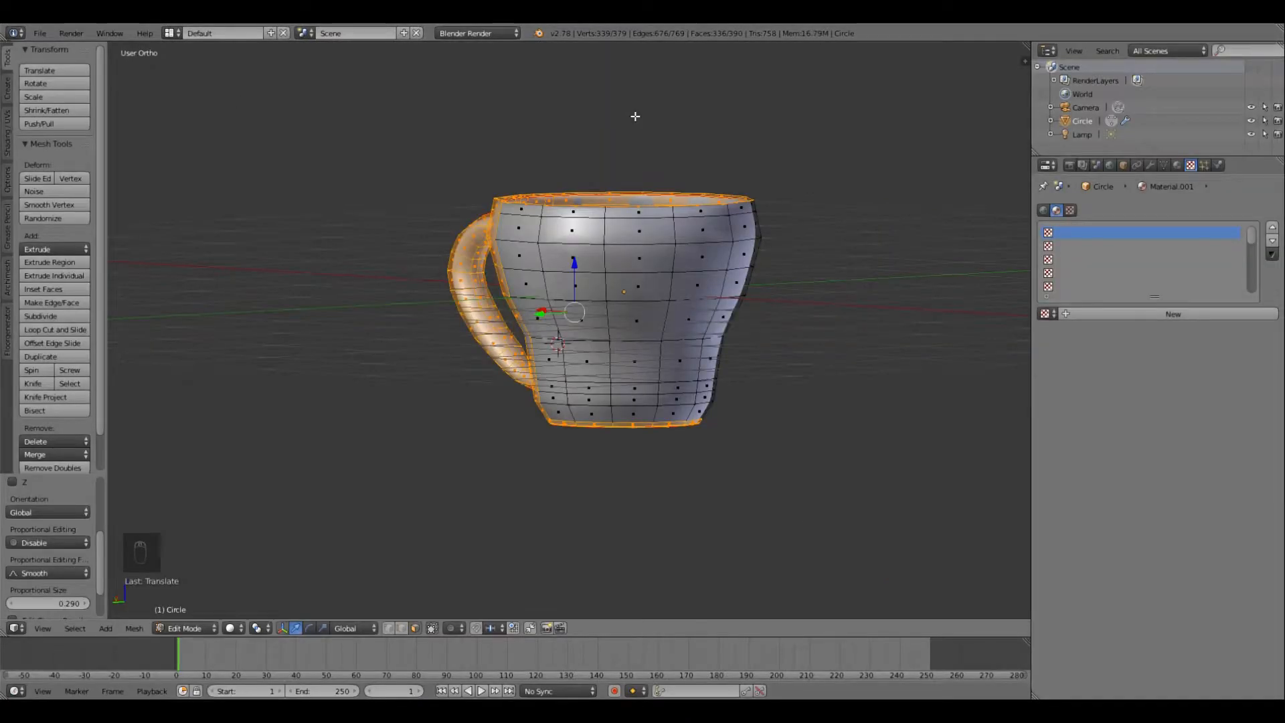
left_click(1178, 166)
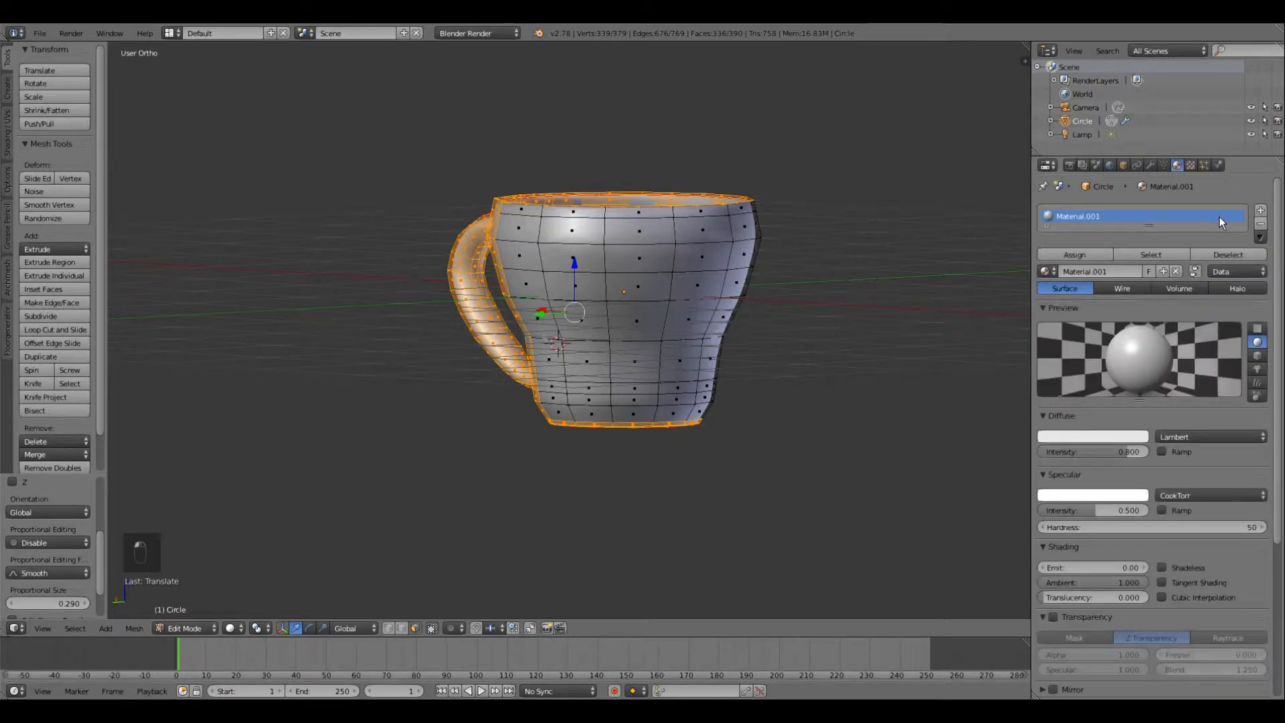
left_click(1261, 229)
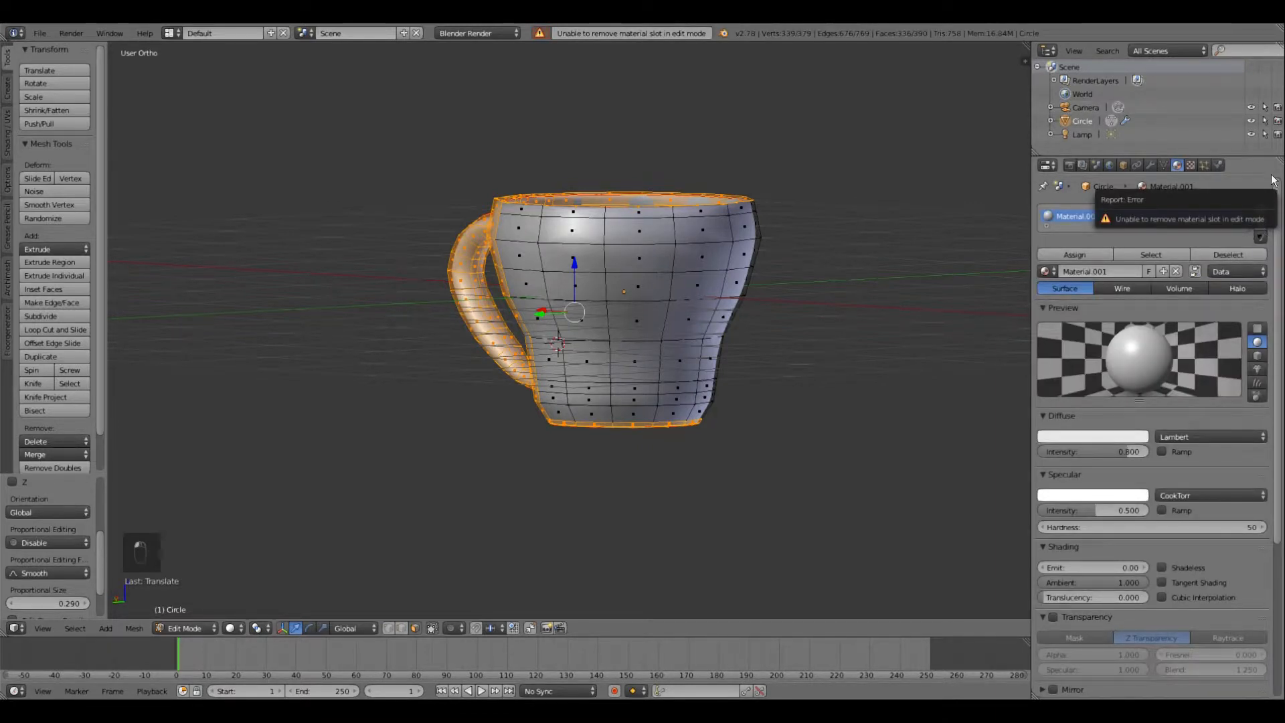
left_click(1261, 229)
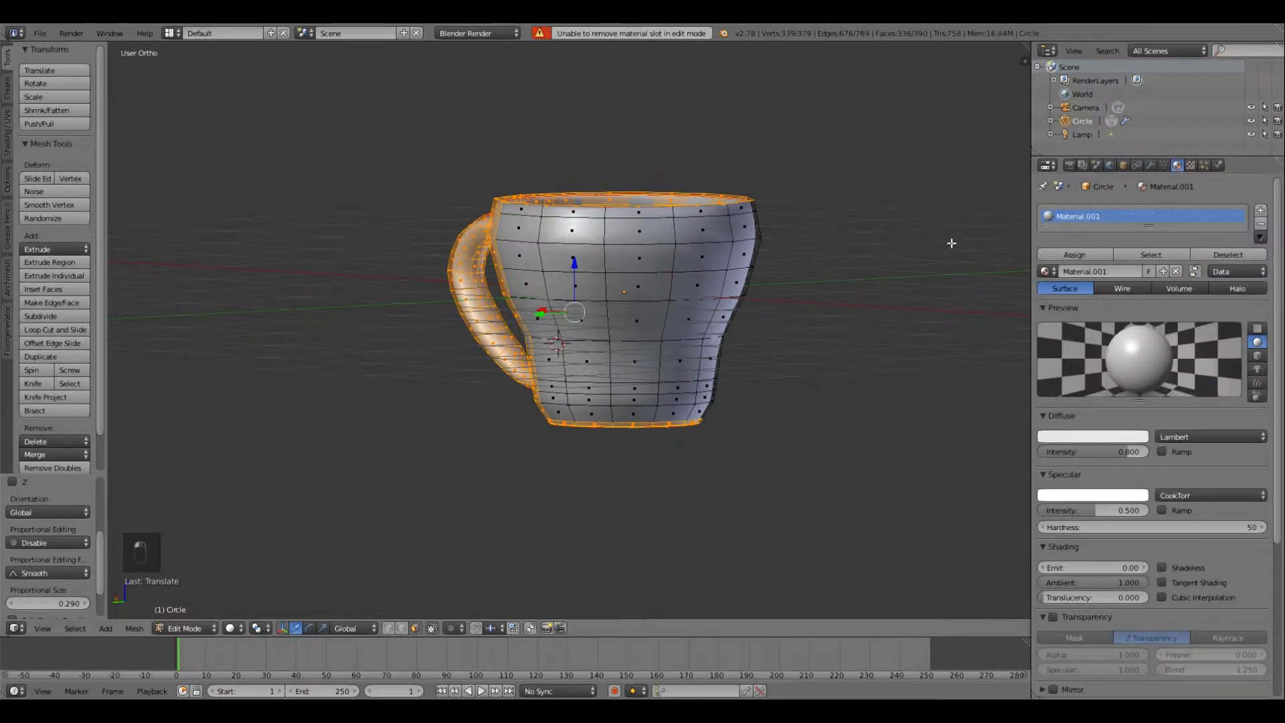
key("Tab")
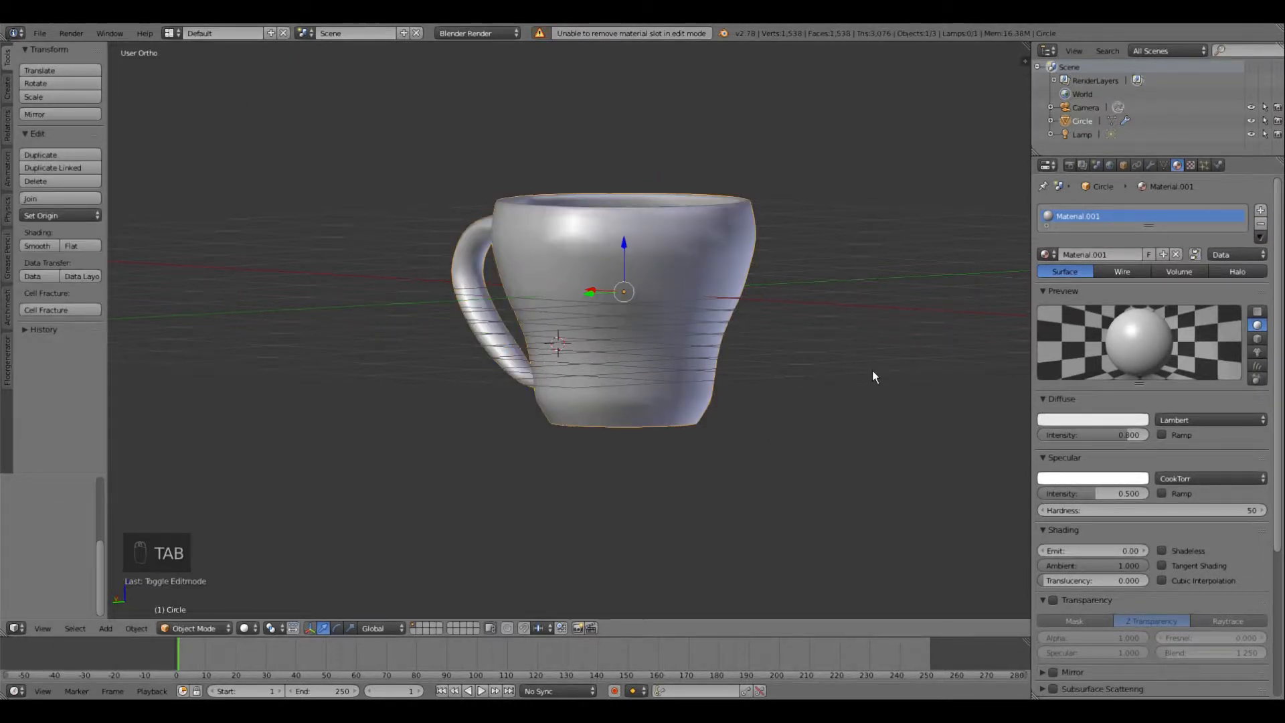
left_click(1261, 225)
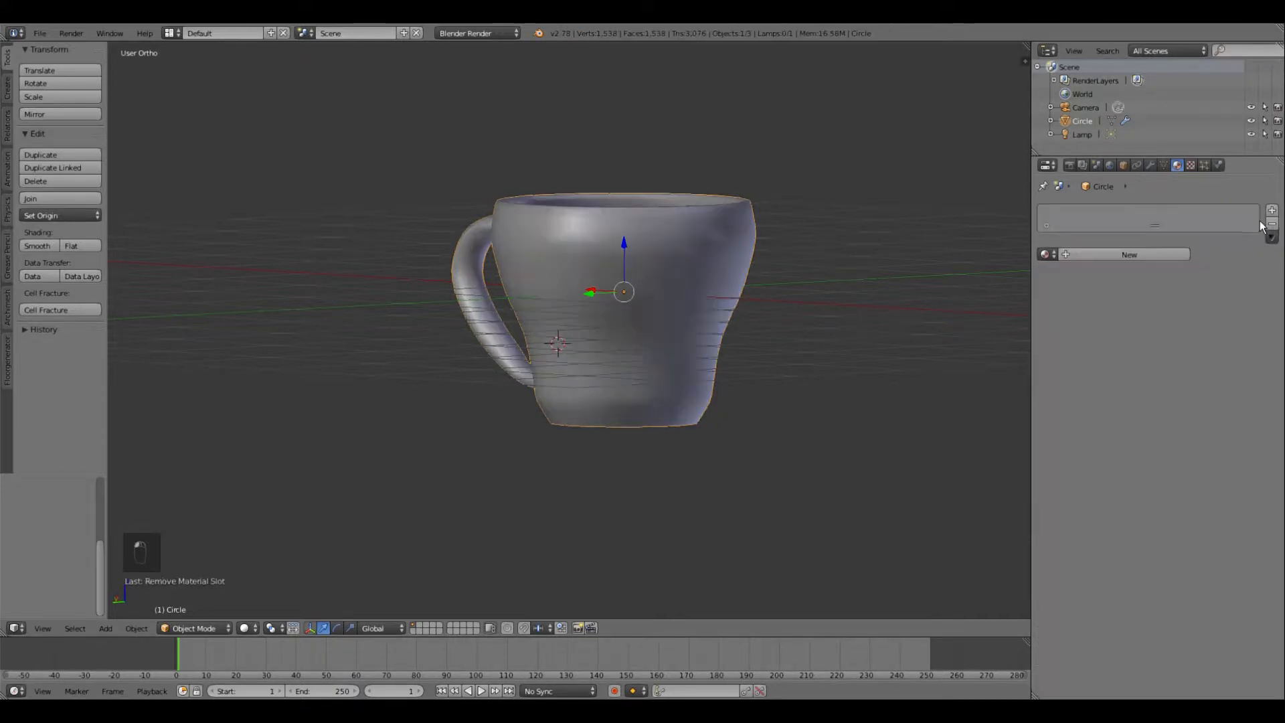
left_click(1142, 255)
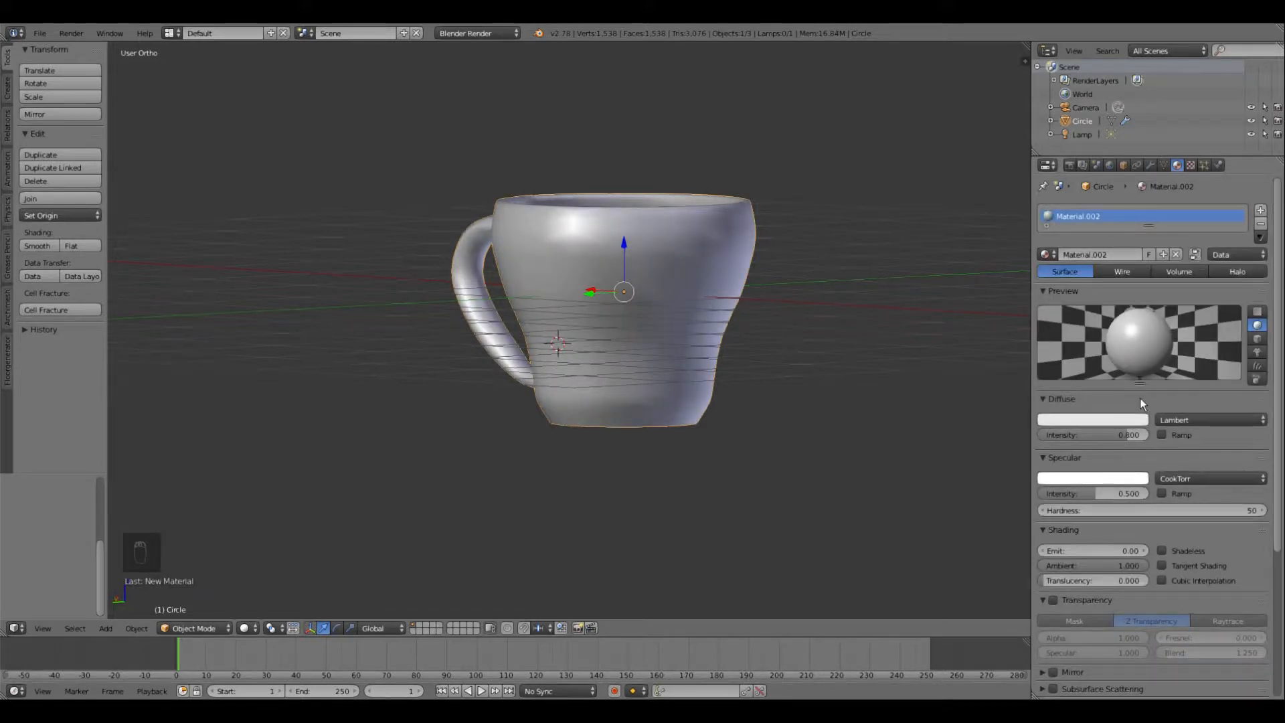
Step: Add a new Image or Movie texture to the cup's material and assign the already loaded rose image to it
left_click(1191, 165)
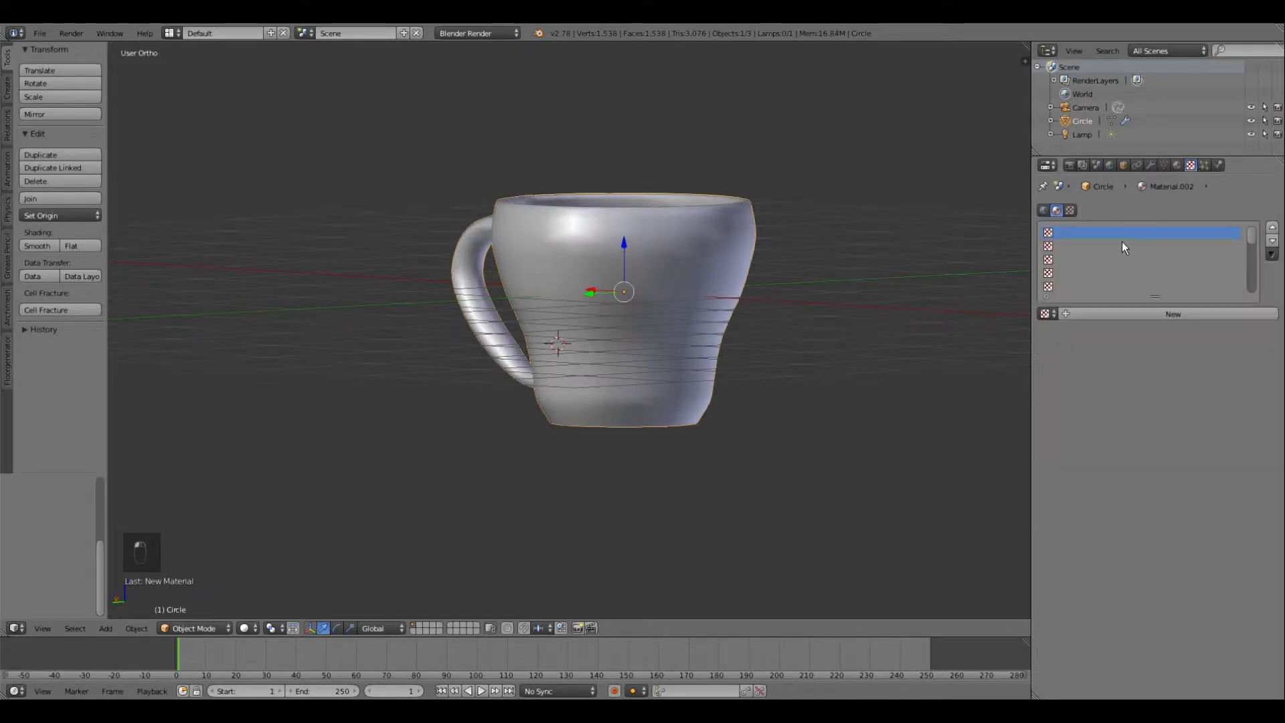
left_click(1203, 312)
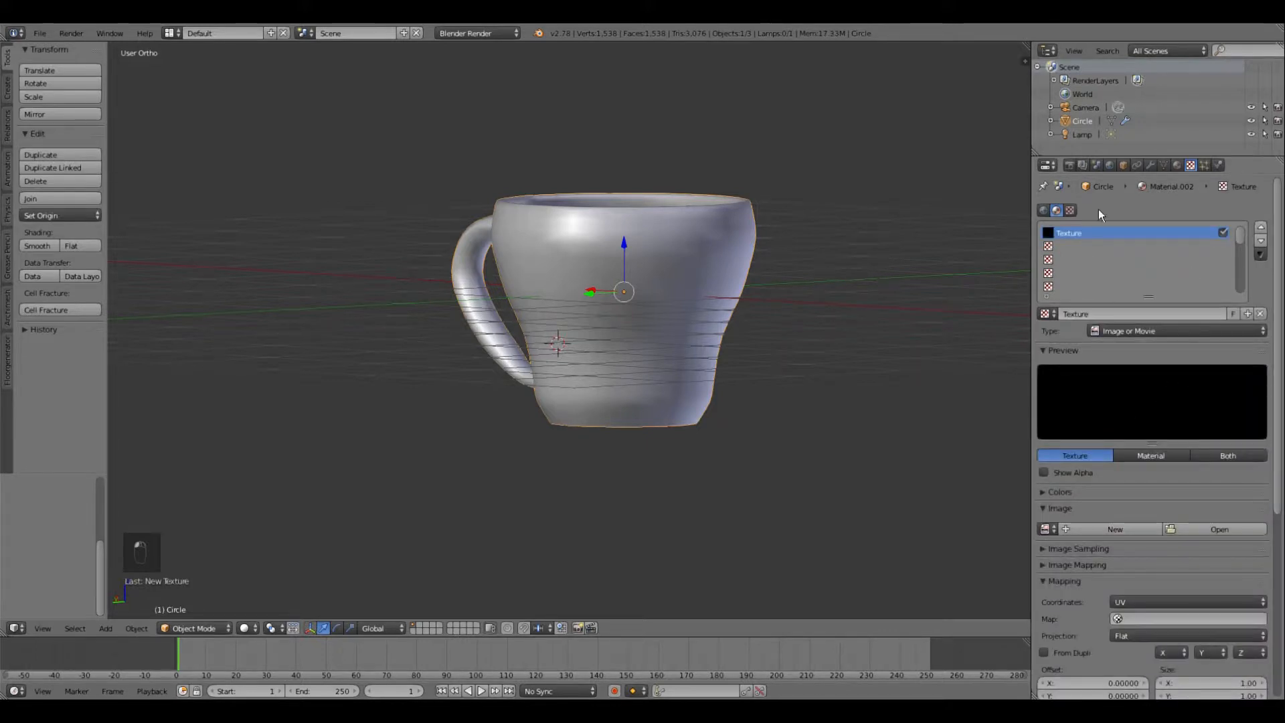
left_click(1114, 529)
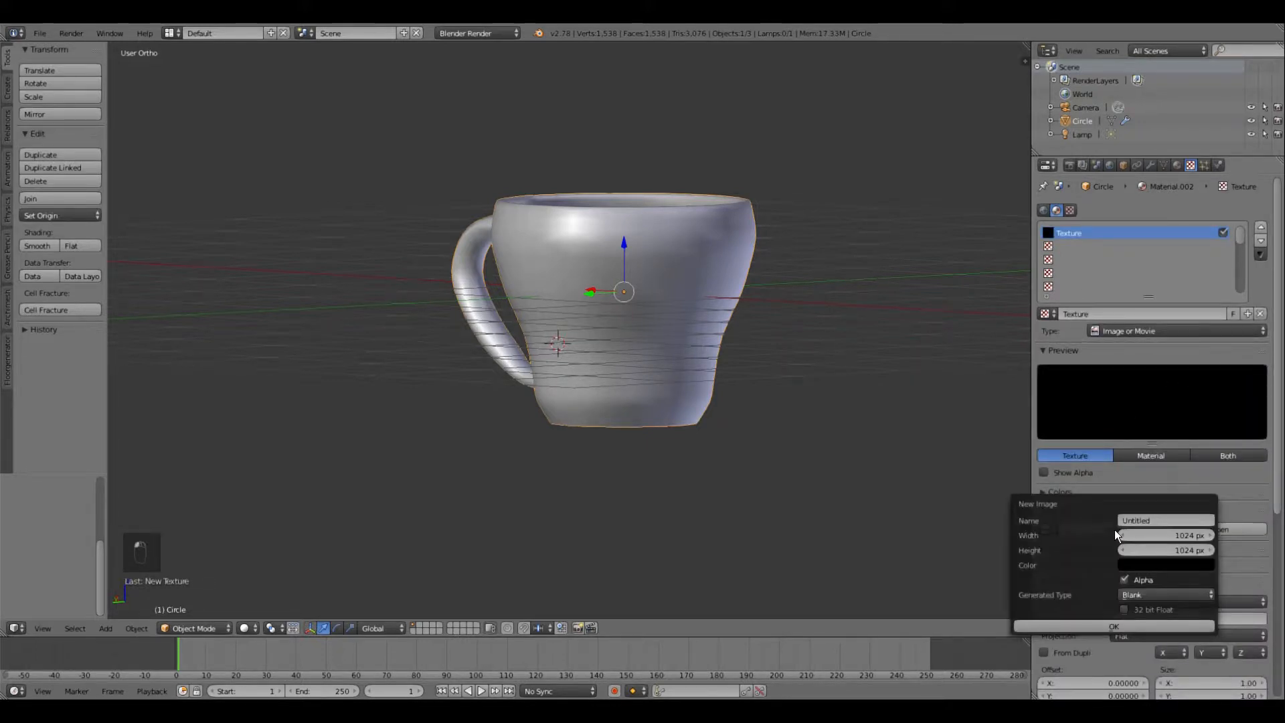
left_click(1047, 529)
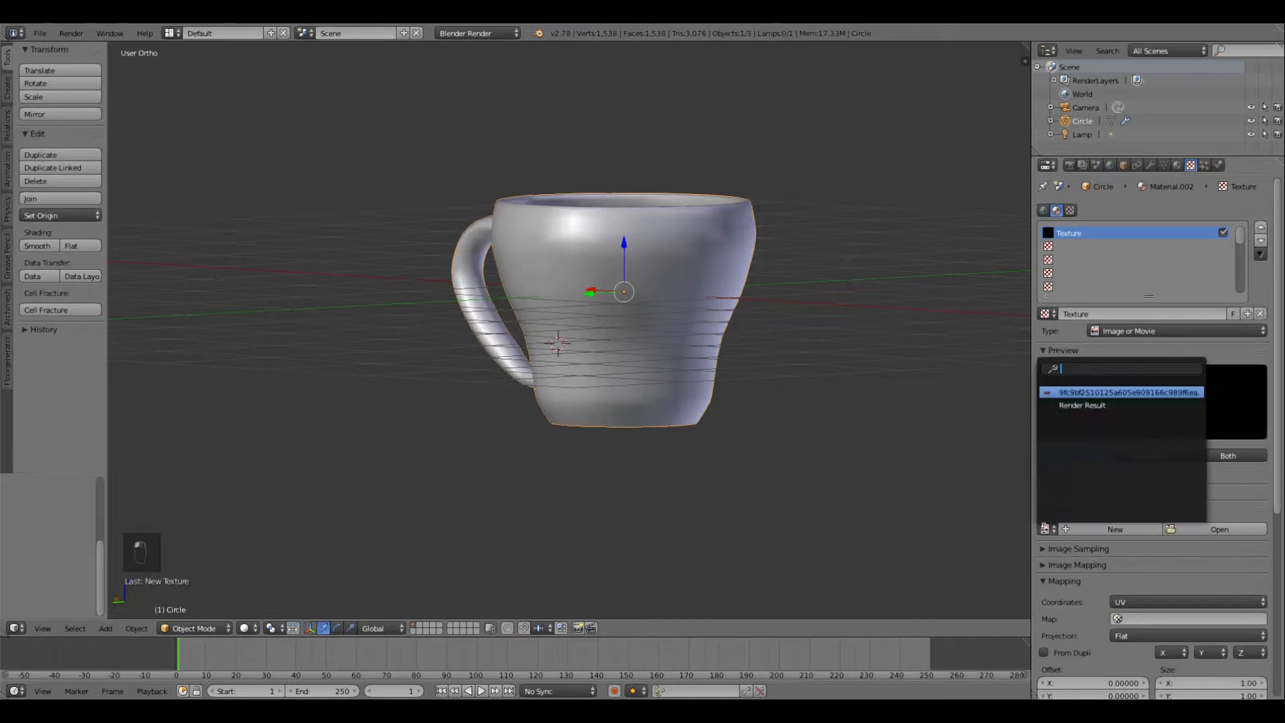
left_click(1101, 393)
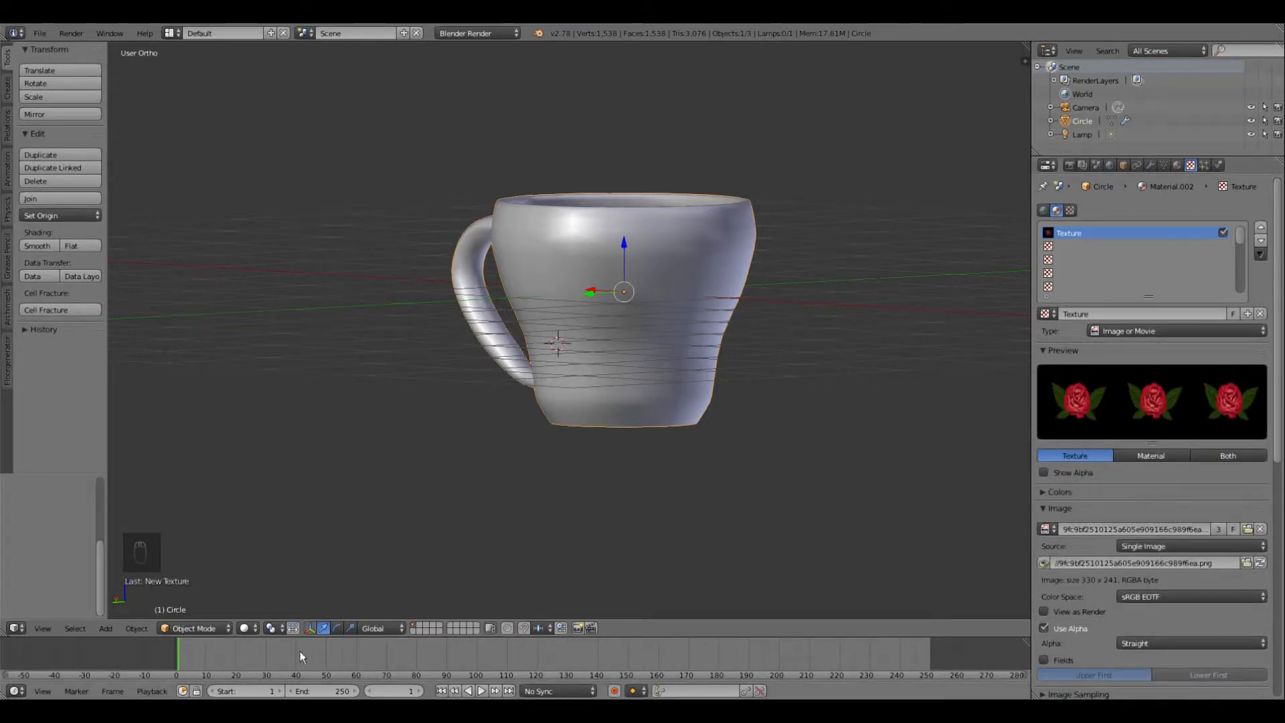
Step: Preview the textured cup in Texture viewport shading and in Rendered viewport shading
left_click(244, 628)
left_click(290, 571)
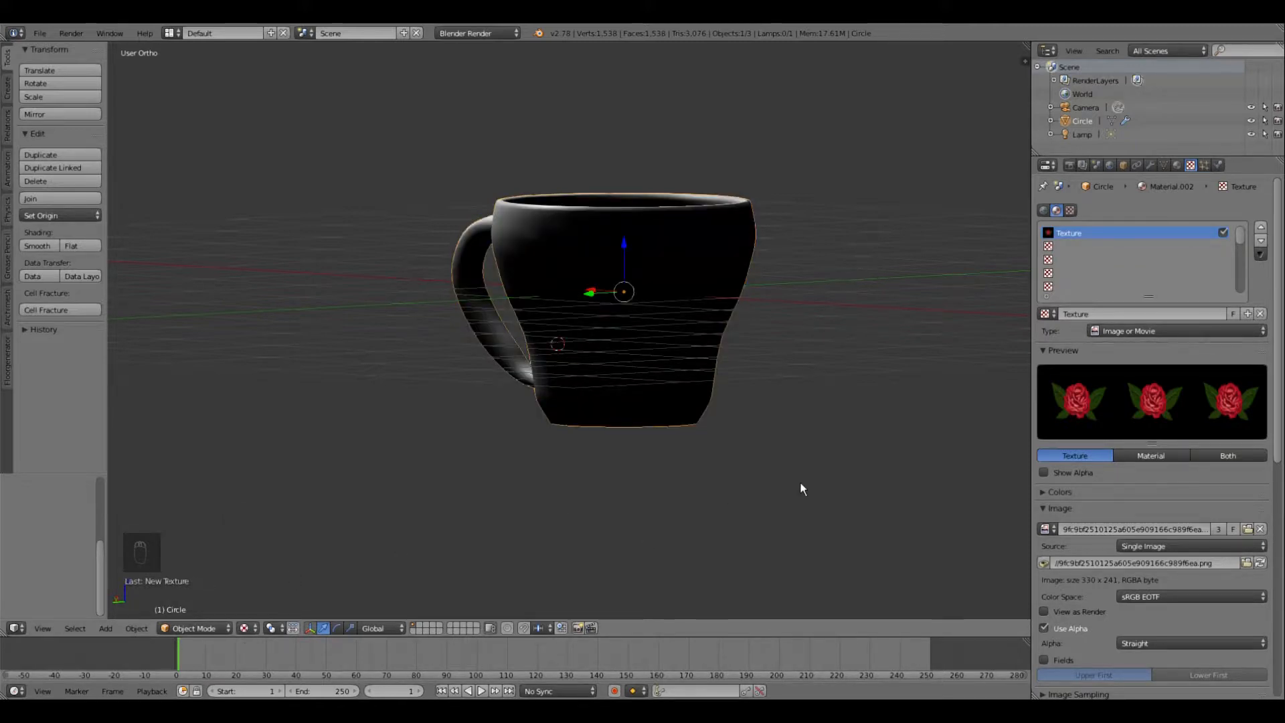
middle_click_drag(800, 479, 542, 510)
scroll(542, 510, "up", 1)
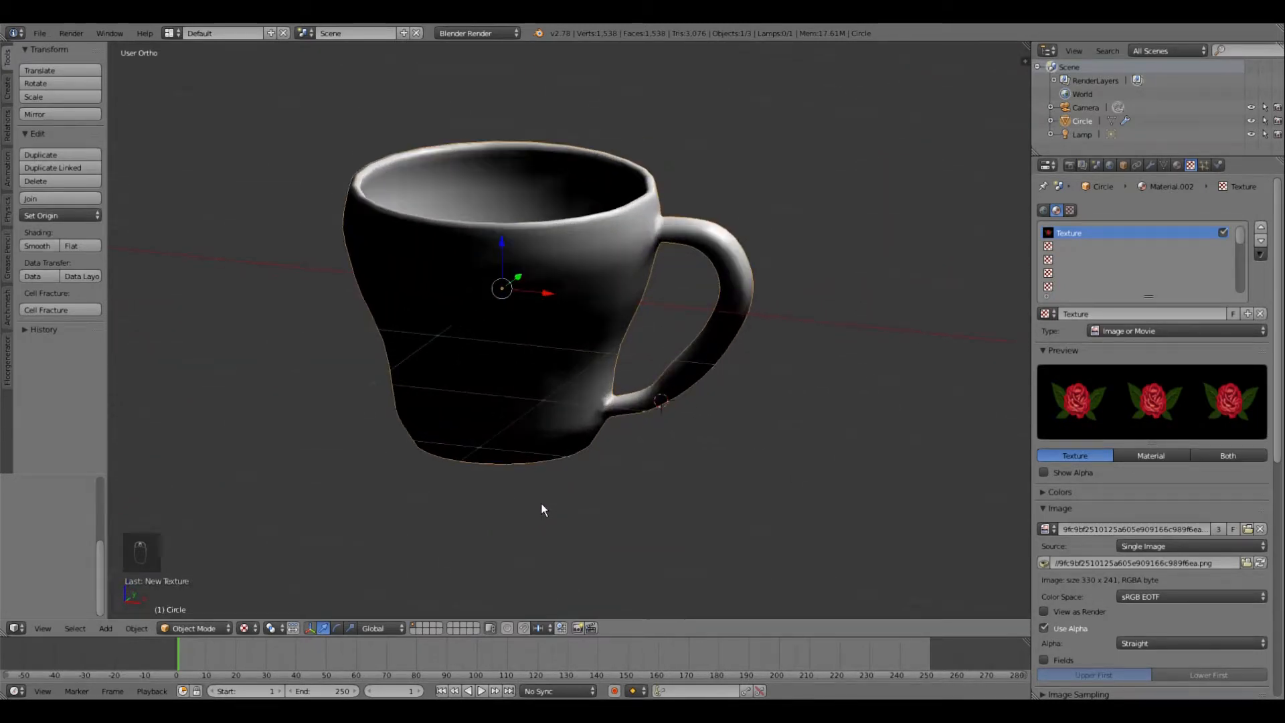
left_click(212, 628)
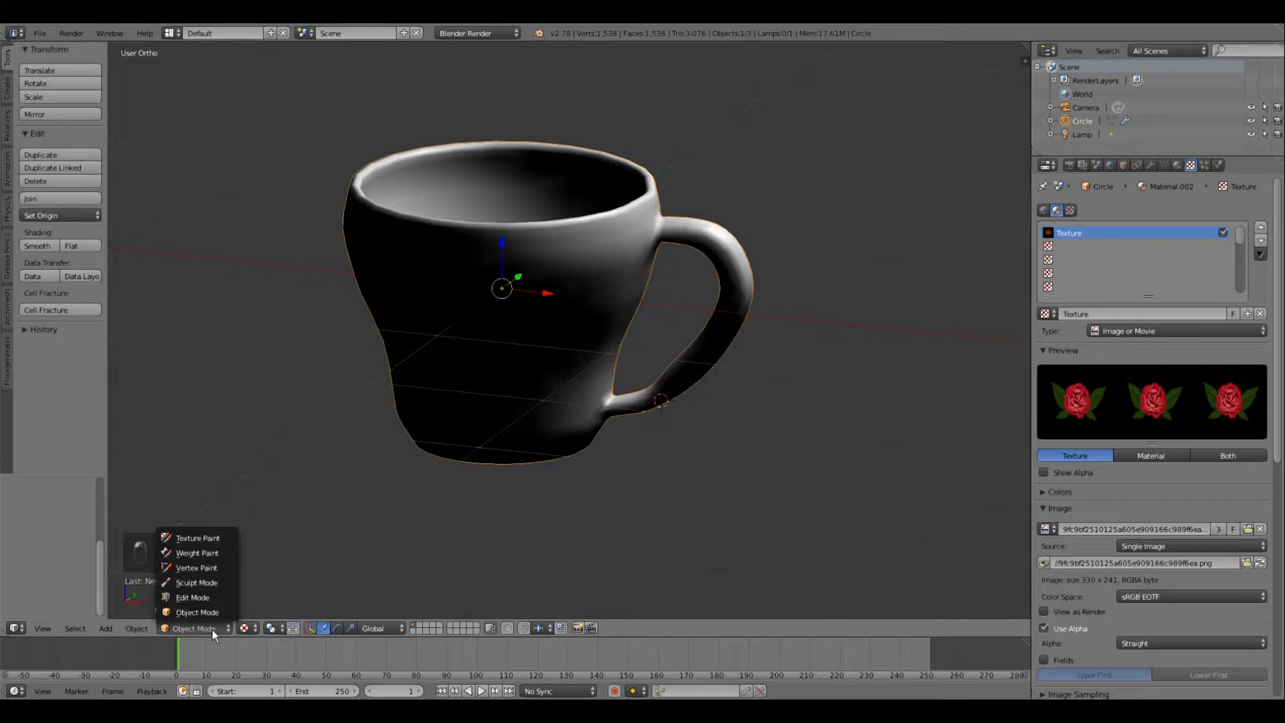
left_click(211, 624)
left_click(268, 625)
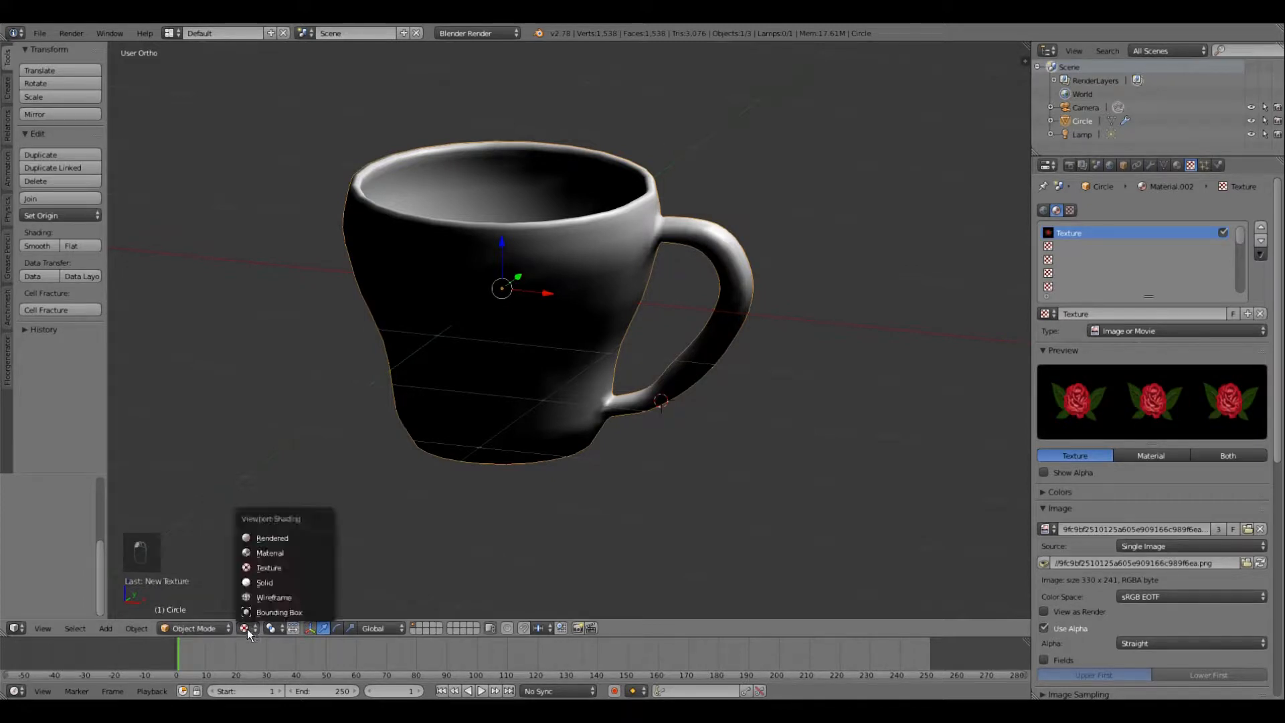
left_click(281, 535)
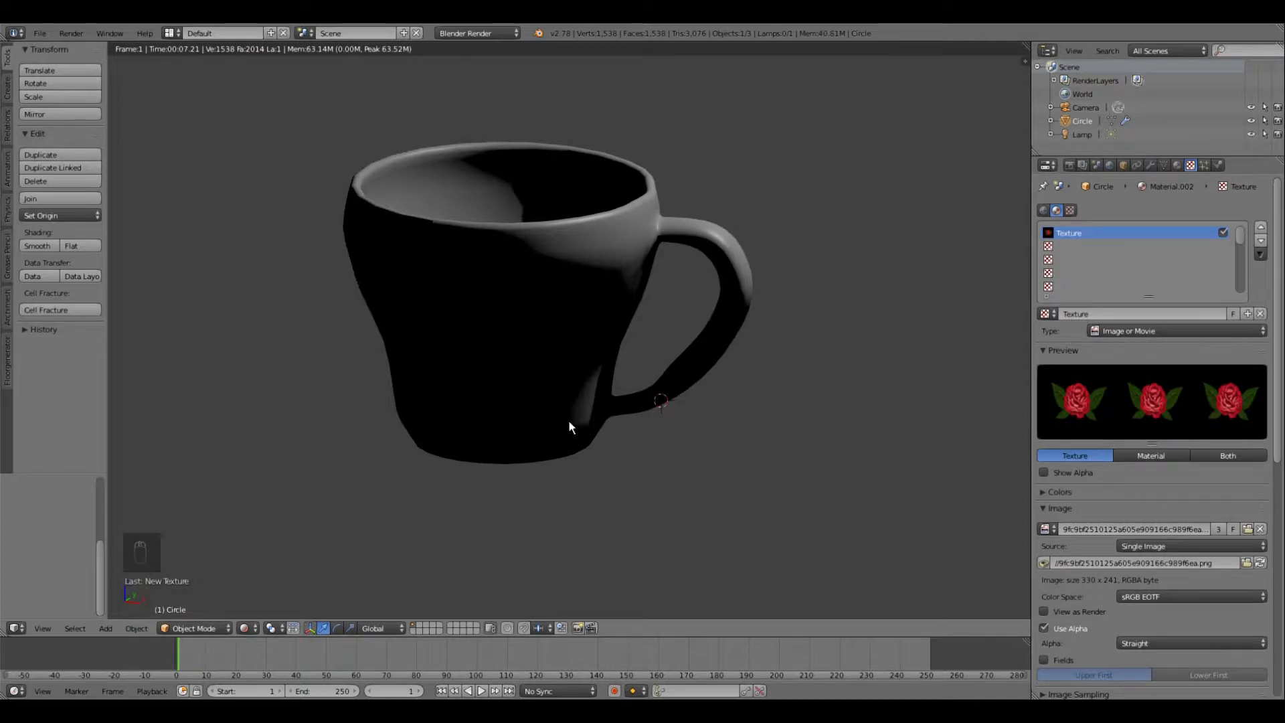
key("Escape")
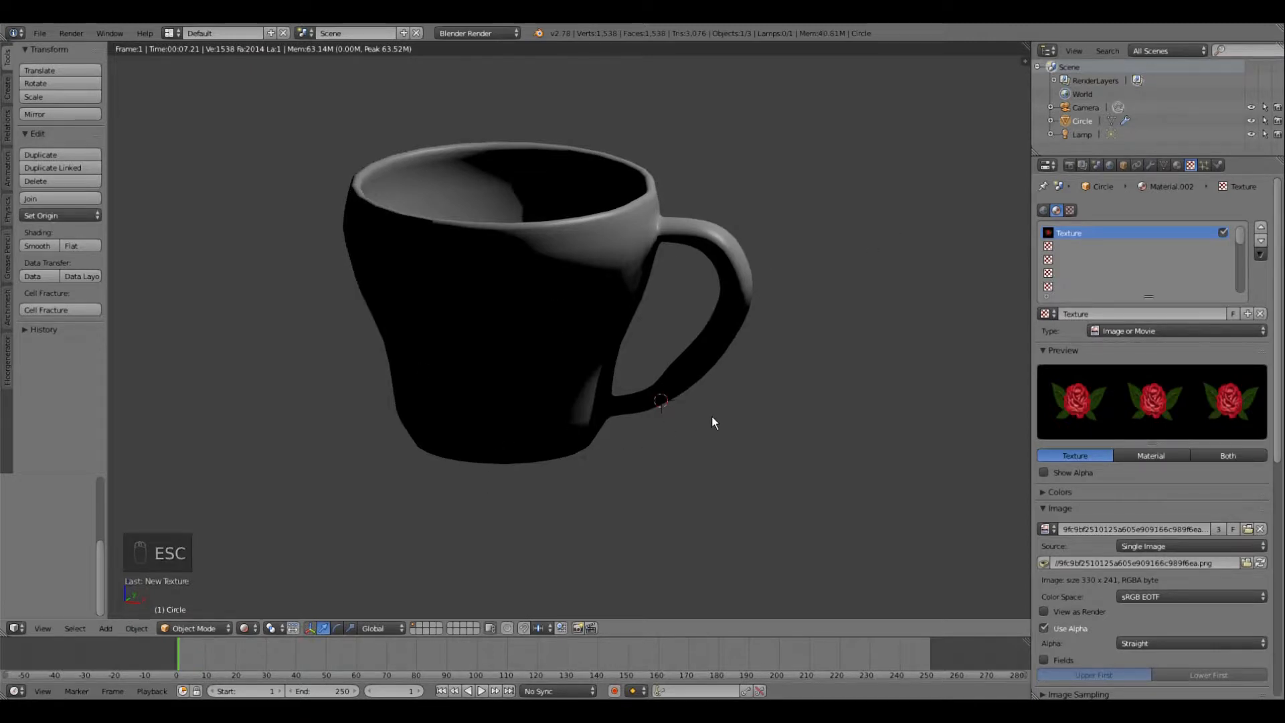
Step: Turn on Ambient Occlusion in the World settings and view the rendered cup from its rose side
left_click(593, 452)
left_click(1109, 166)
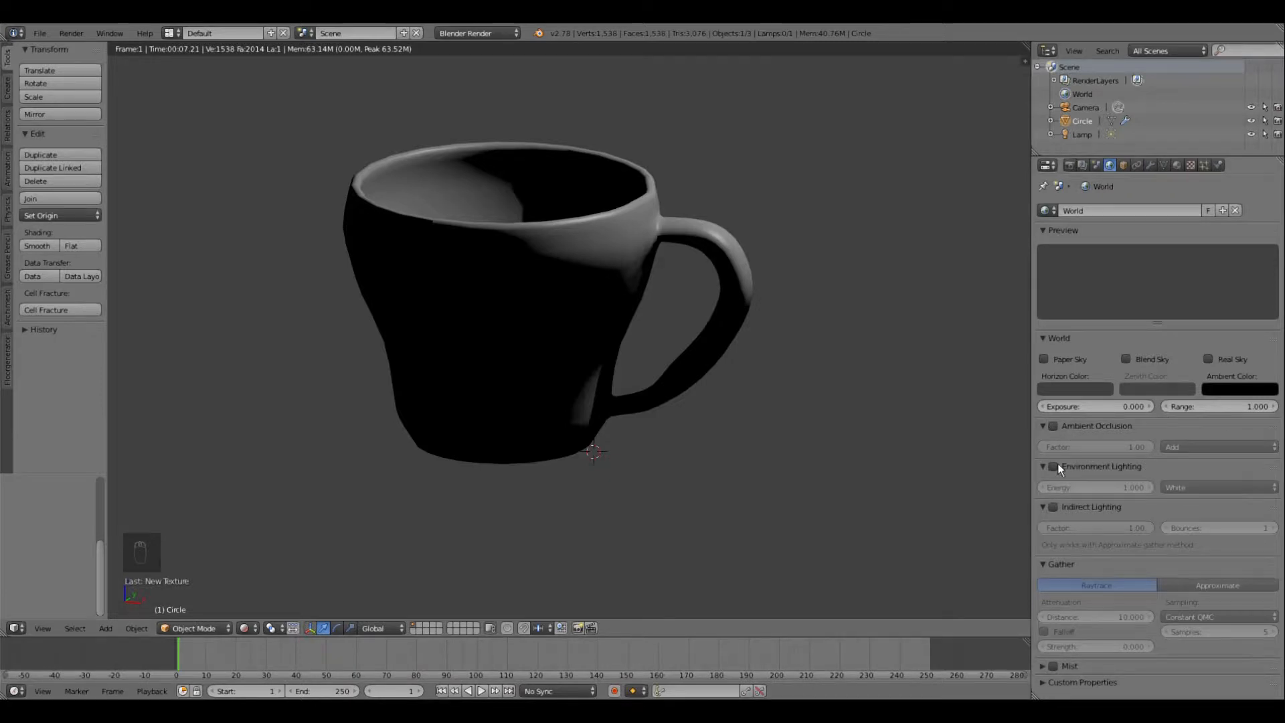
left_click(1053, 426)
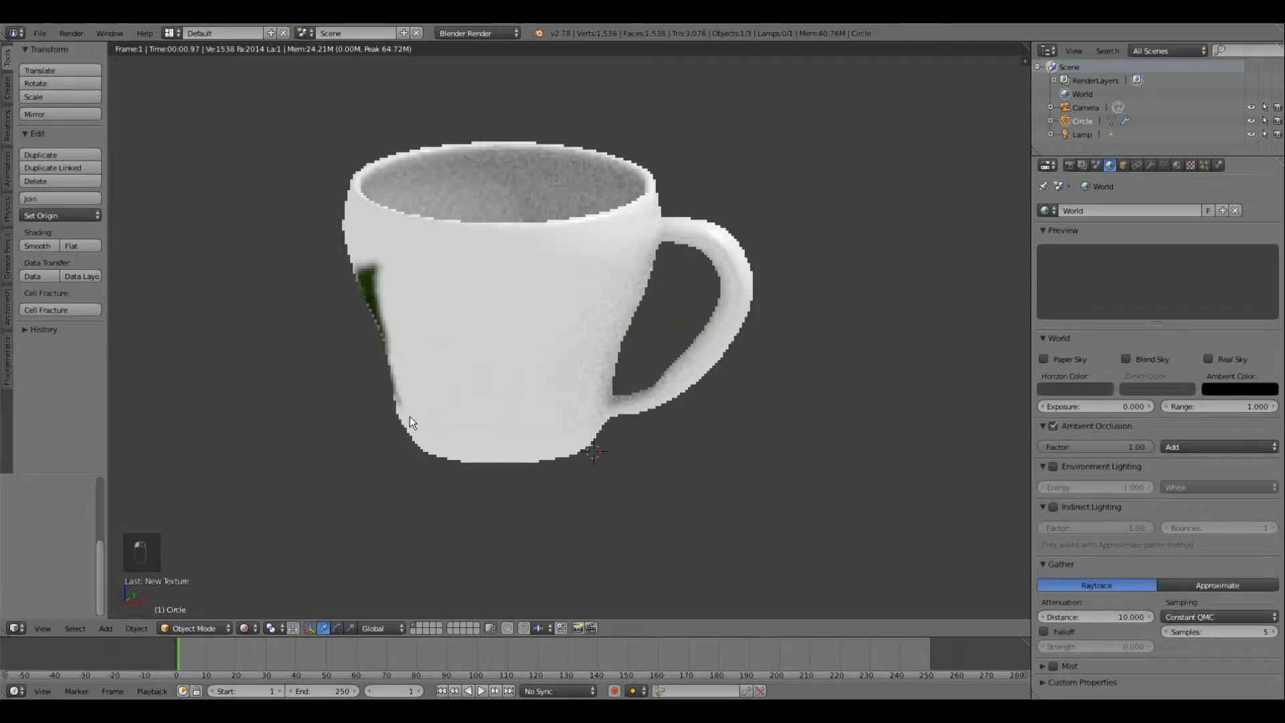
middle_click_drag(479, 439, 543, 357)
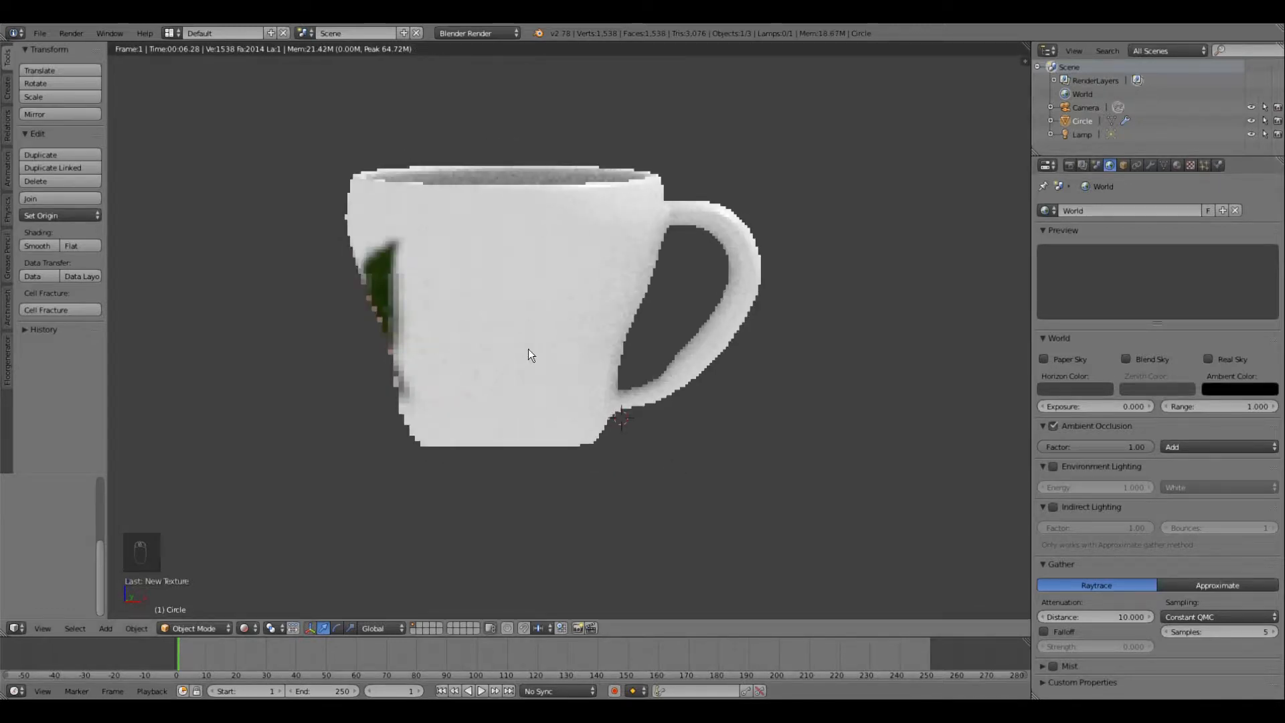
middle_click_drag(632, 352, 597, 517)
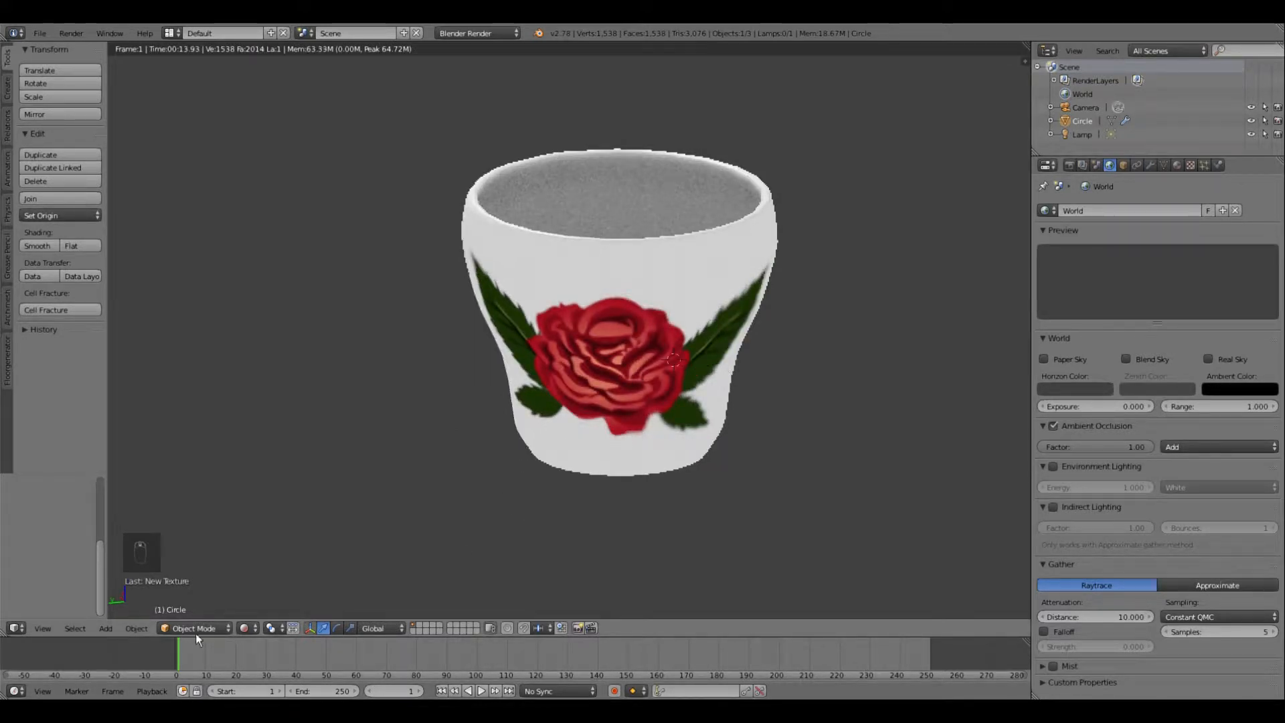
Step: Change the viewport shading from Rendered to Material, trying Texture shading on the way
left_click(243, 627)
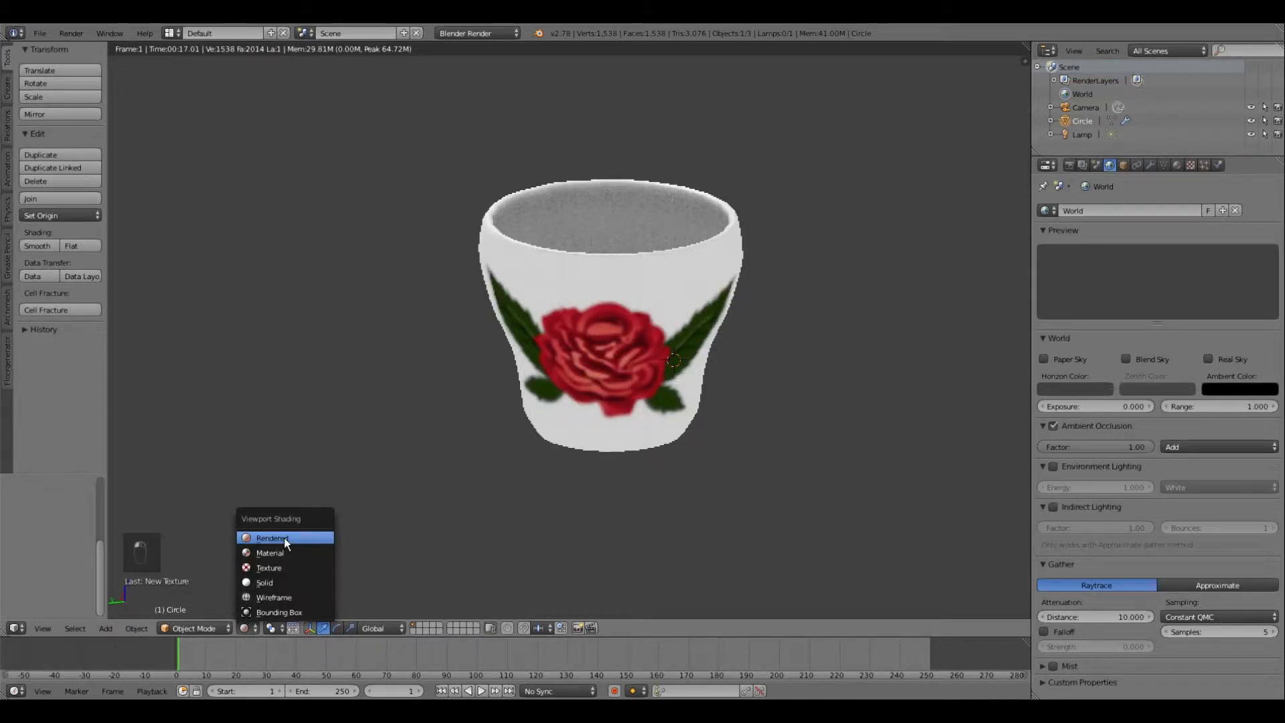
left_click(269, 568)
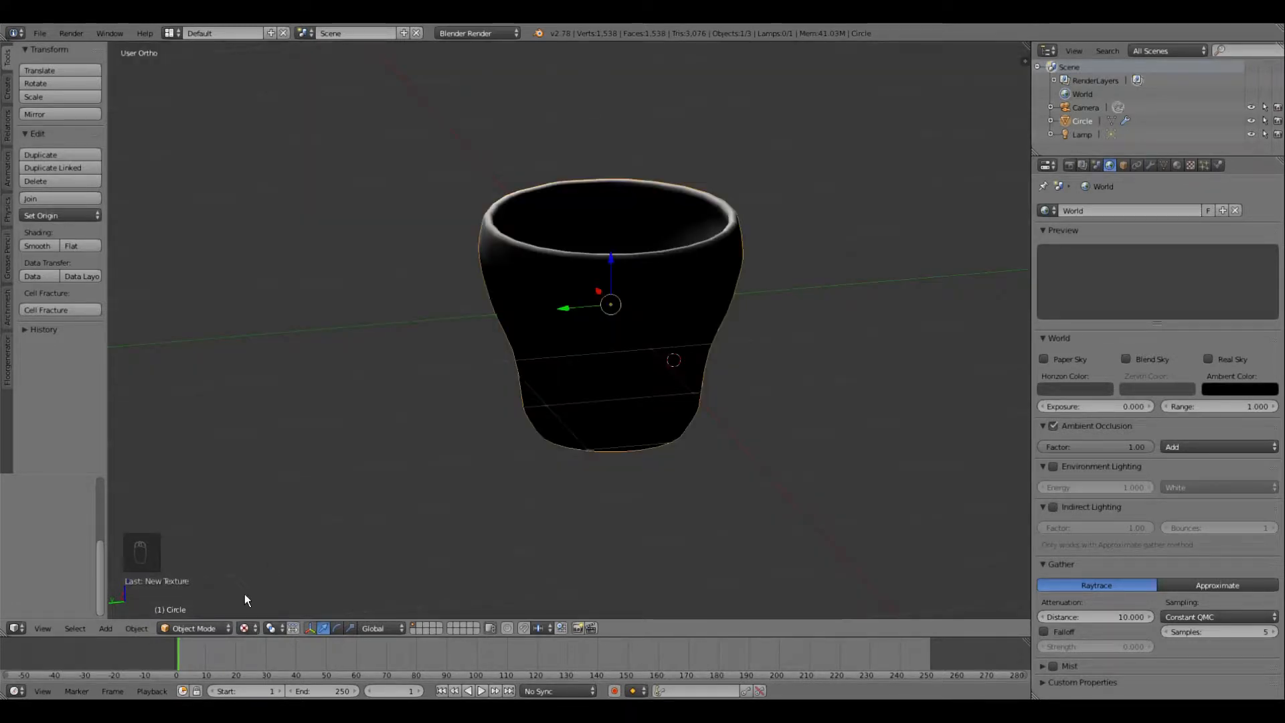
left_click(244, 628)
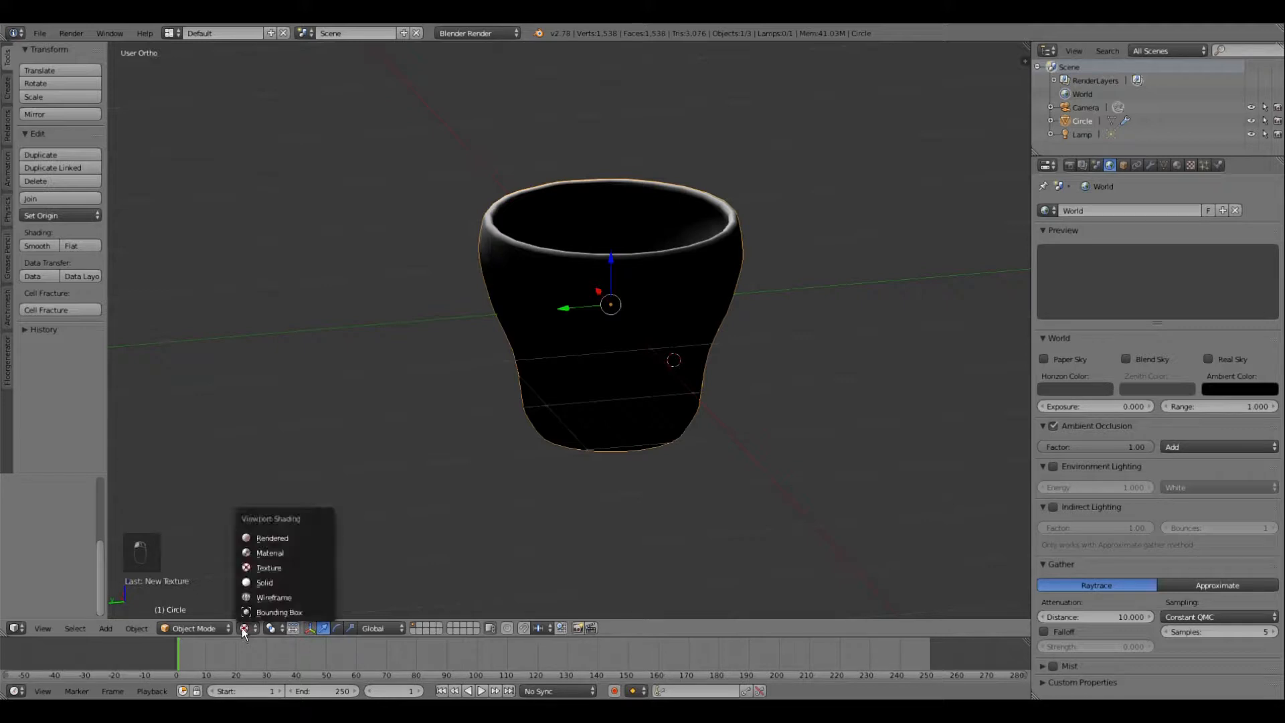
left_click(267, 555)
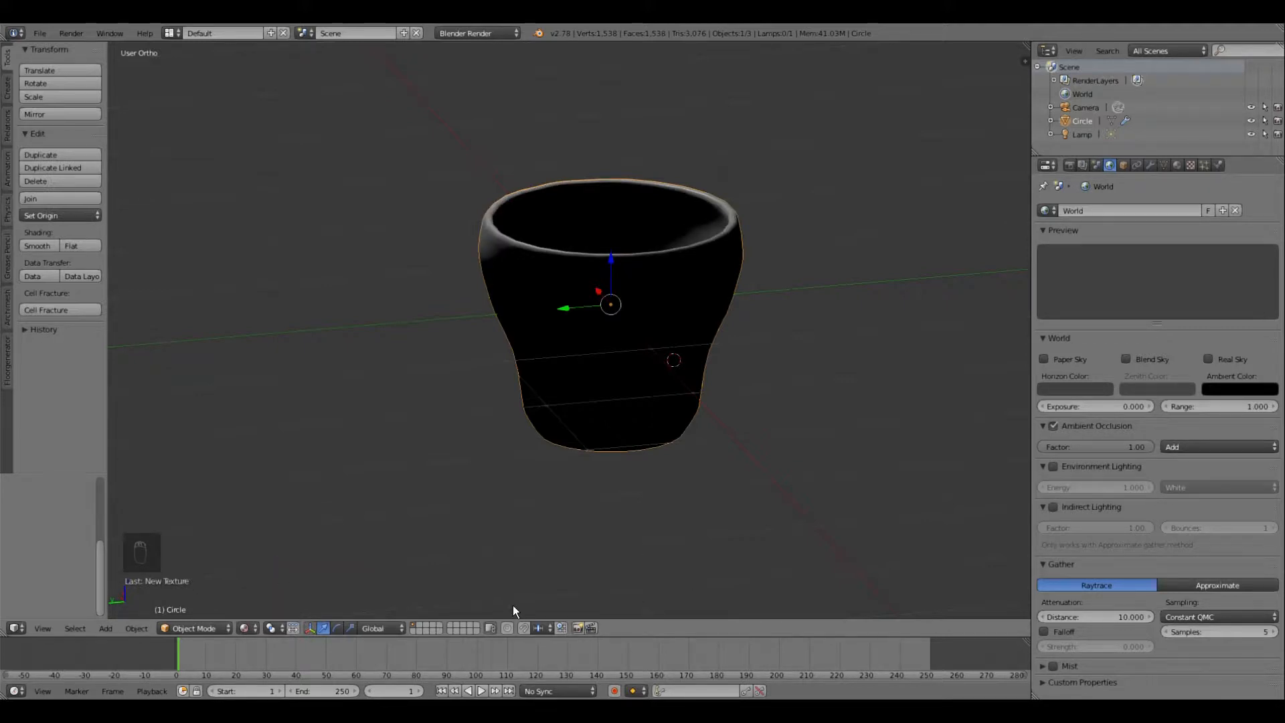
Step: Select the lamp above the cup and move it along the X axis past the cup, away from the handle
scroll(507, 487, "down", 8)
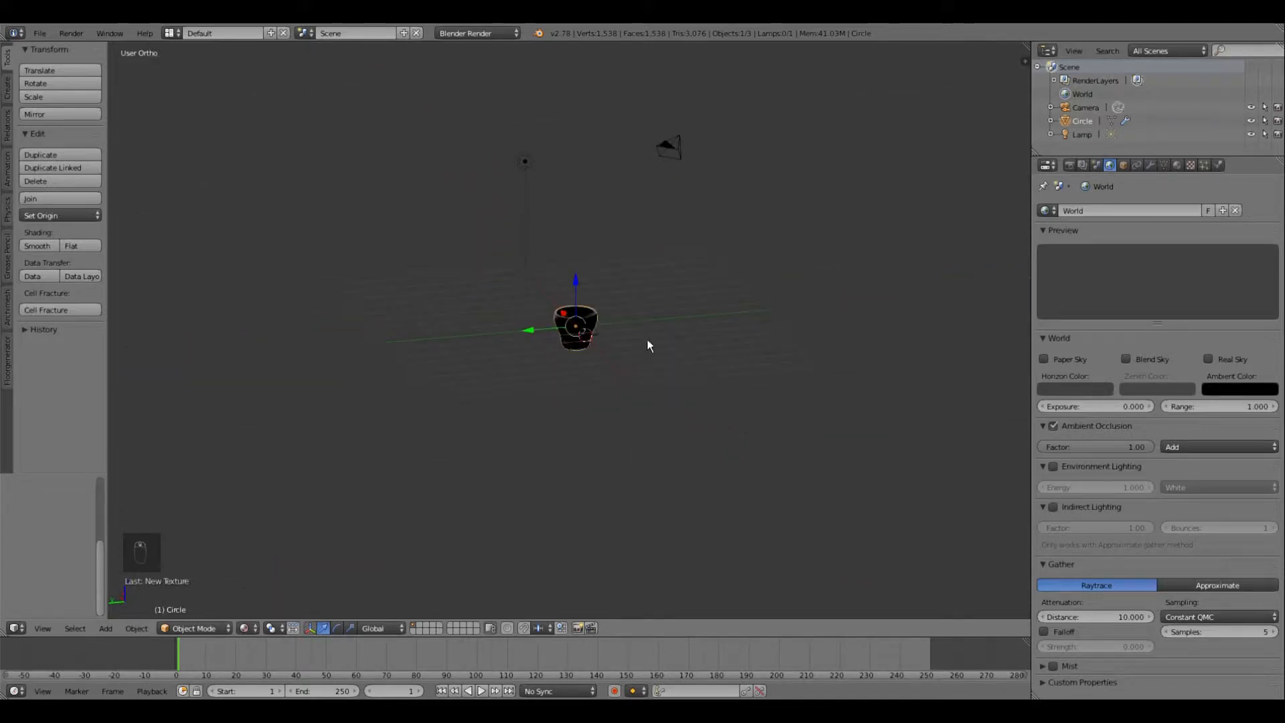
right_click(525, 163)
middle_click_drag(754, 357, 595, 363)
key("g")
key("x")
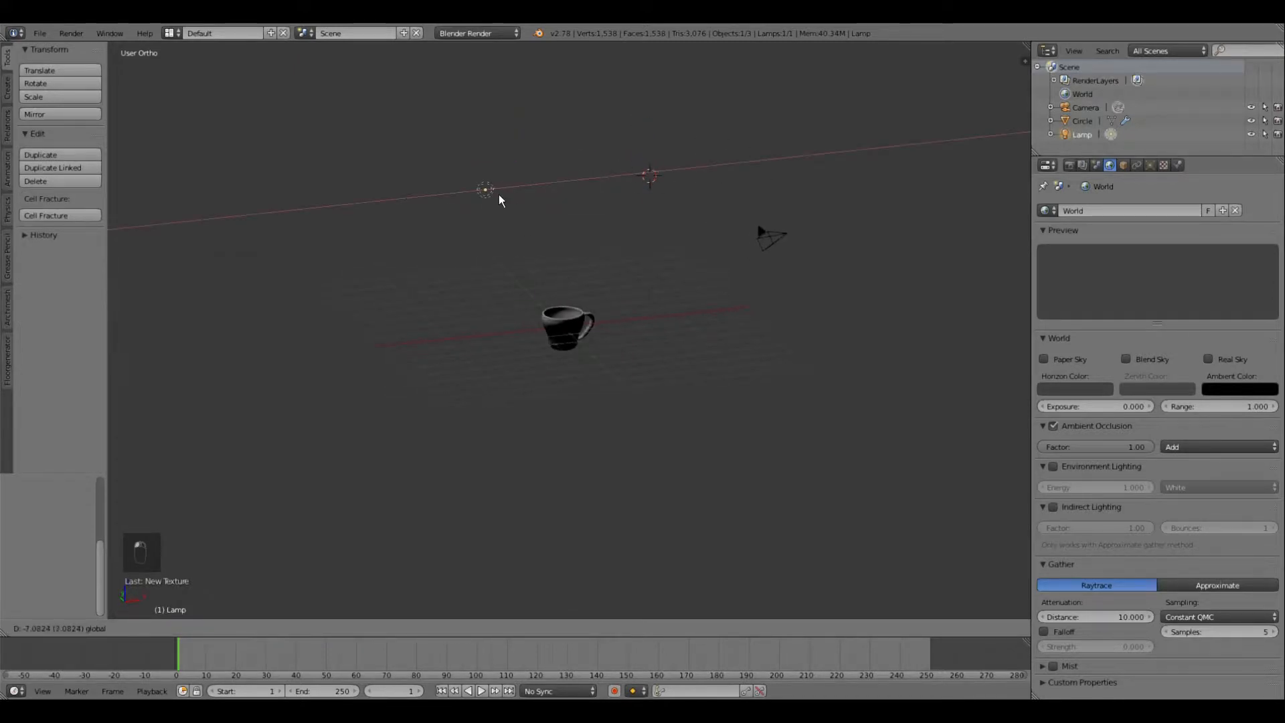
left_click(383, 239)
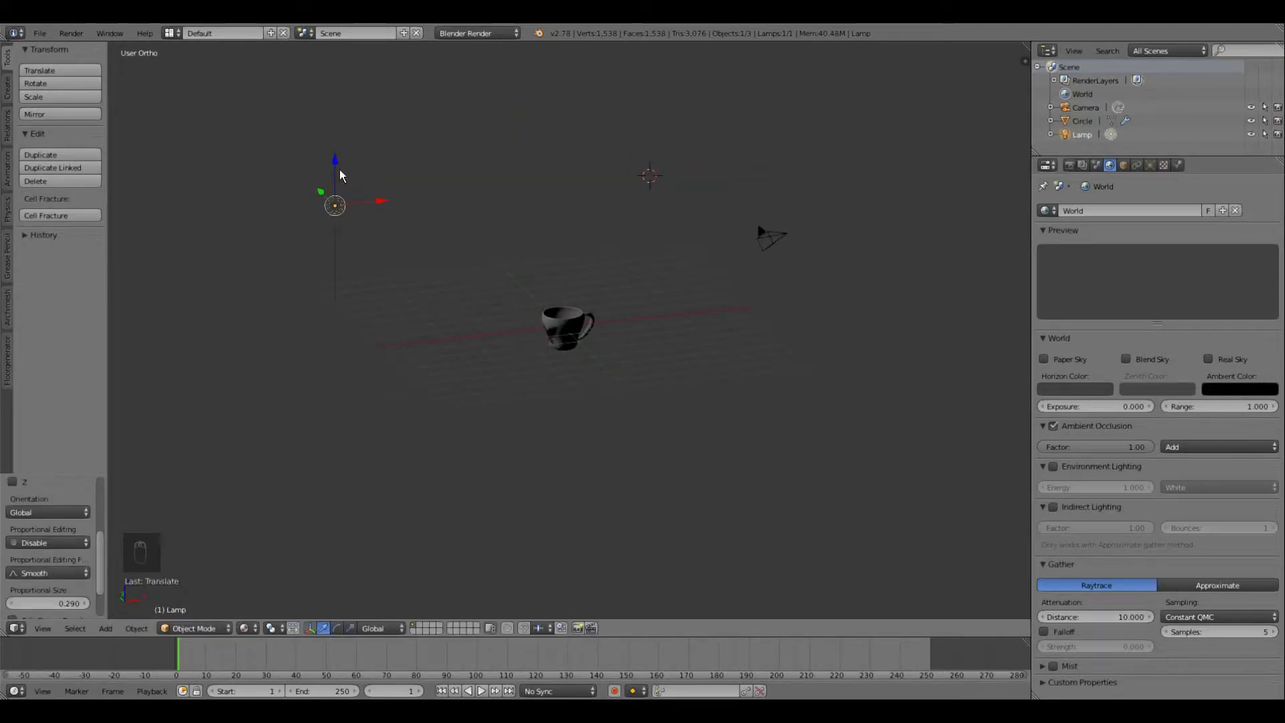
Step: Lower the lamp along the Z axis and move it along X back toward the cup
key("g")
key("z")
left_click(341, 208)
key("g")
key("x")
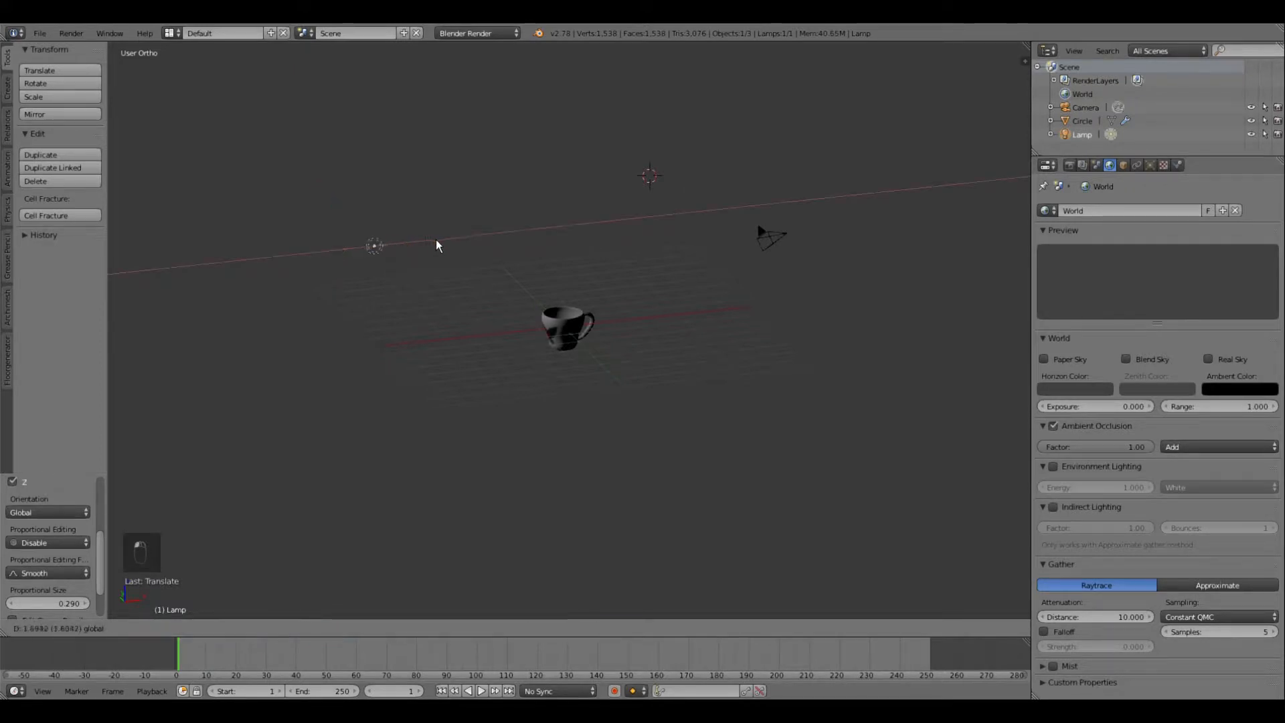
left_click(472, 236)
Step: Select the cup and set its material's specular intensity to 0.889 and hardness to 85
middle_click_drag(554, 484, 587, 395)
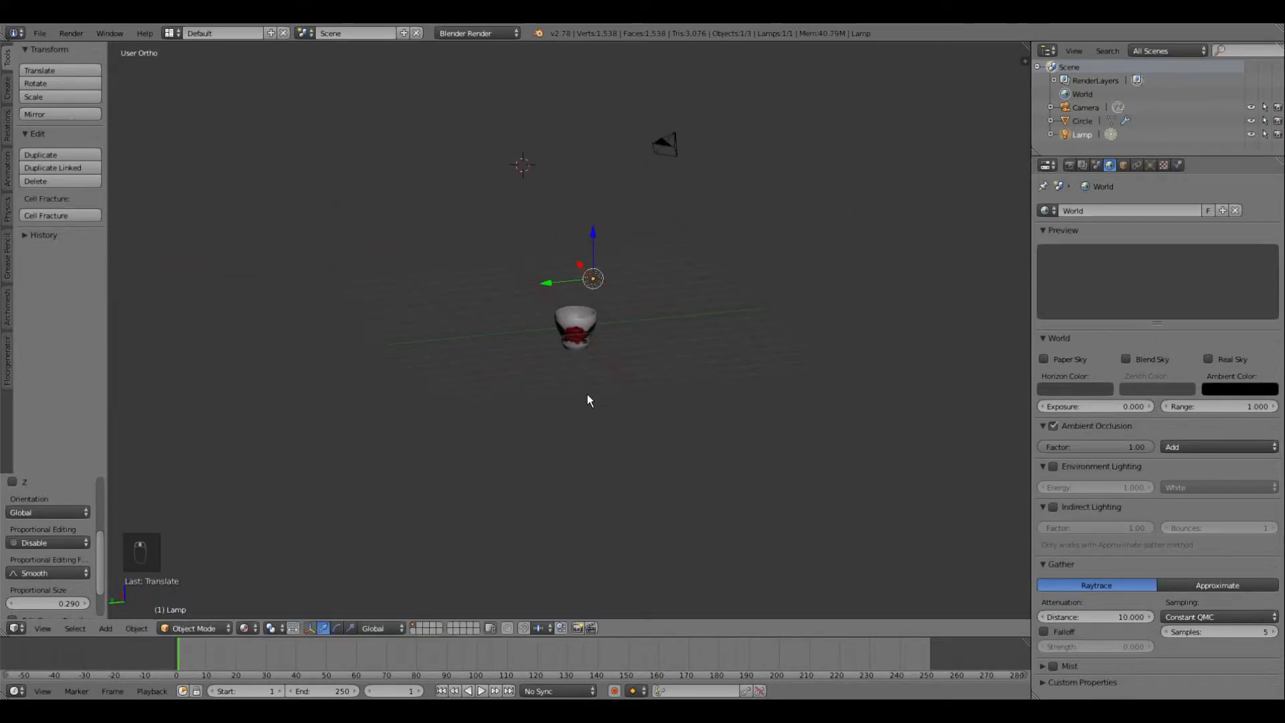
scroll(593, 372, "up", 5)
scroll(593, 372, "up", 6)
scroll(593, 372, "down", 3)
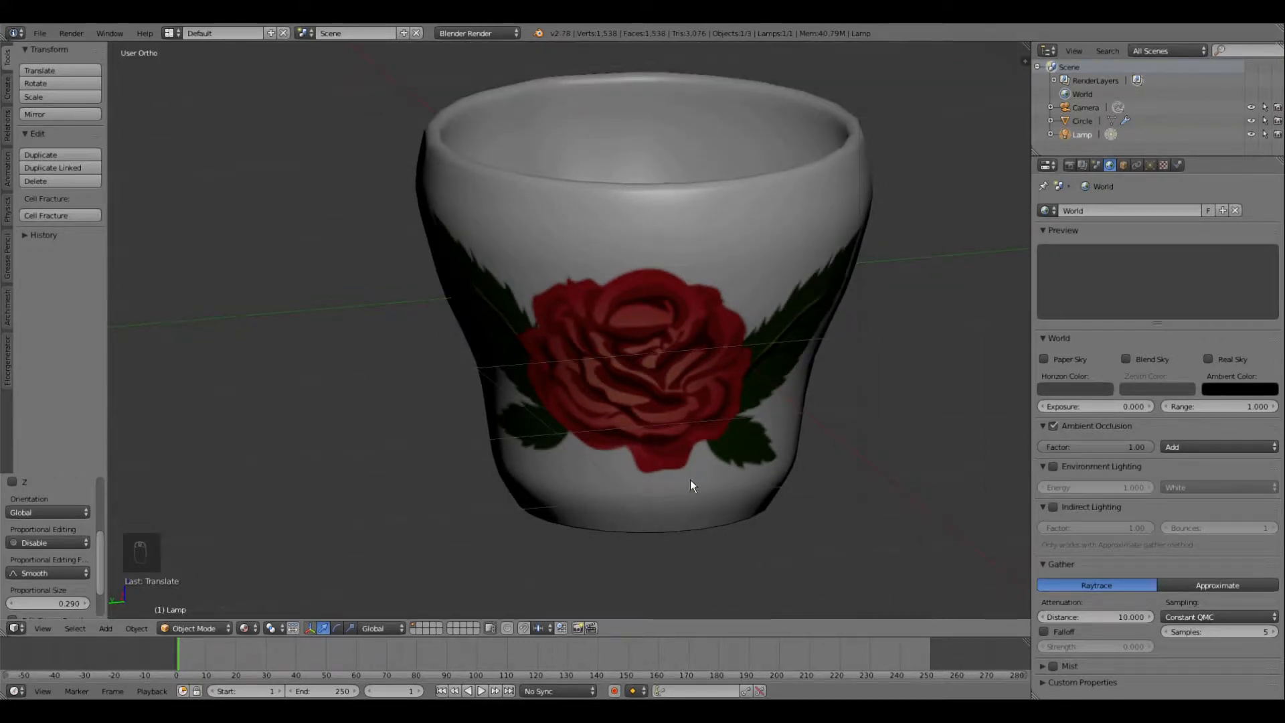
right_click(763, 272)
left_click(1176, 166)
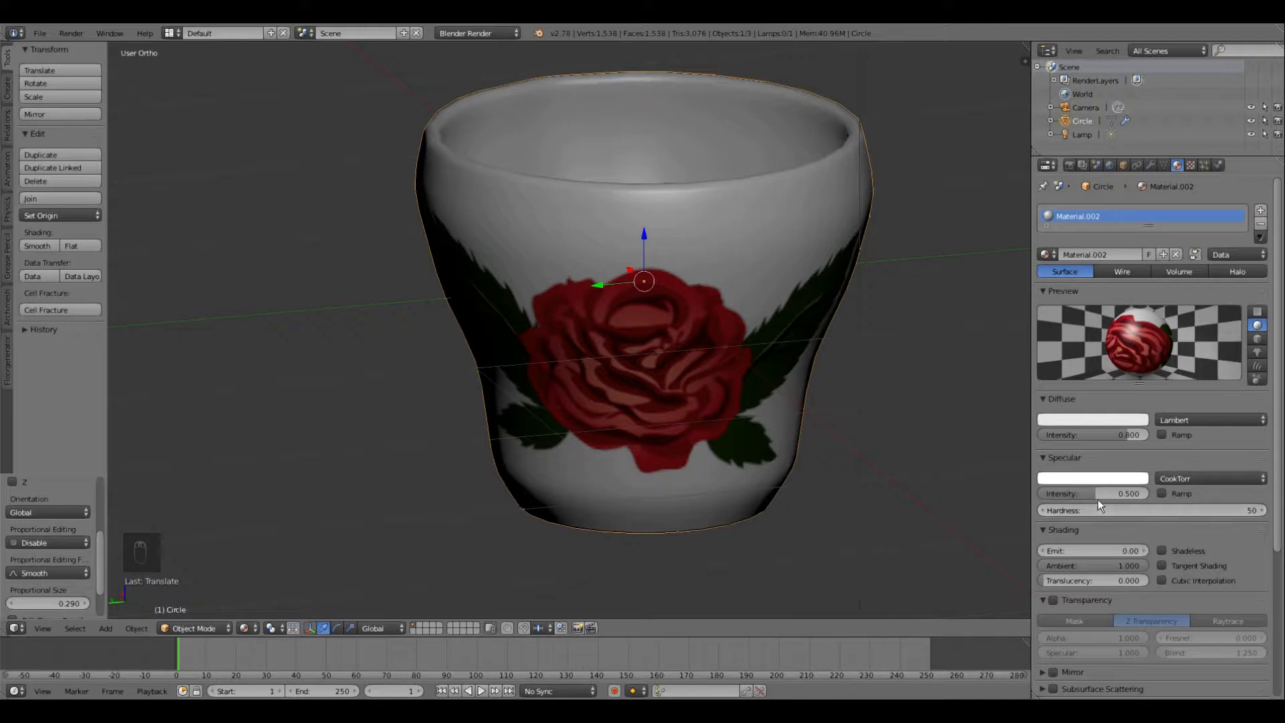
mouse_move(1095, 494)
left_mouse_down()
mouse_move(1138, 494)
mouse_move(1091, 510)
mouse_move(1107, 510)
left_mouse_up()
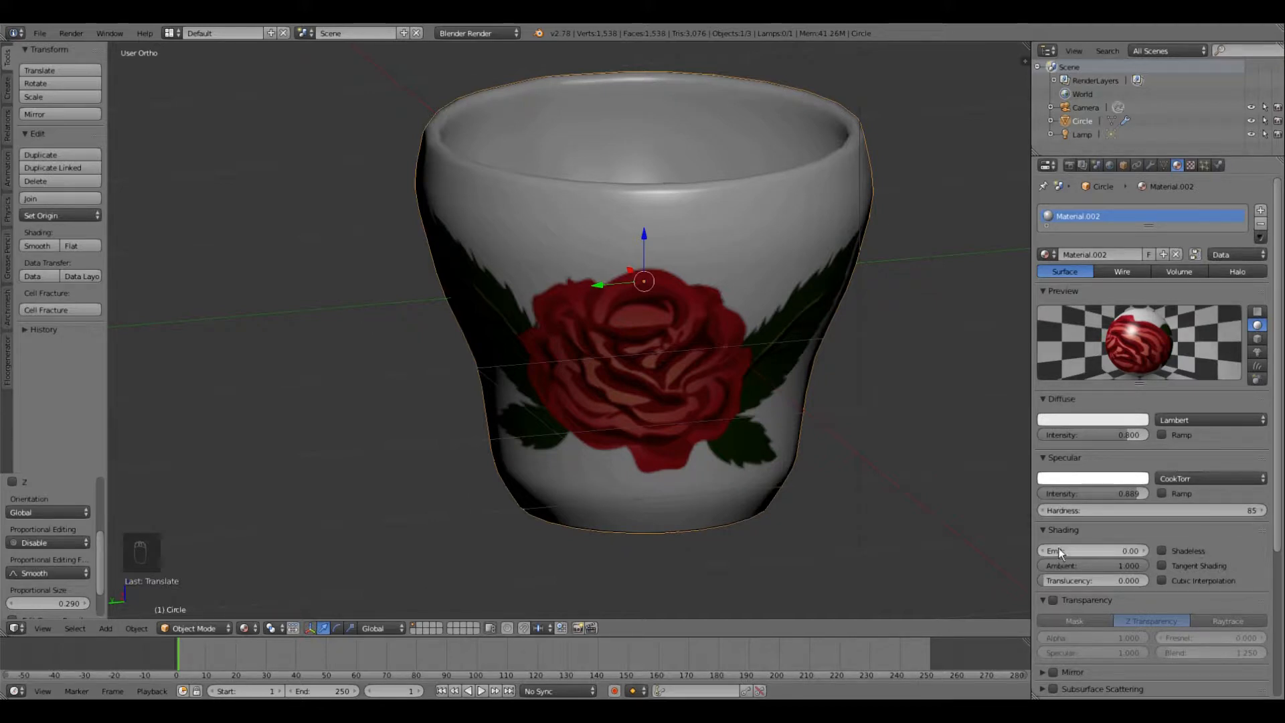
Step: Enable Mirror on the cup's material and set its reflectivity to 0.083
scroll(1235, 570, "down", 1)
scroll(1235, 570, "down", 6)
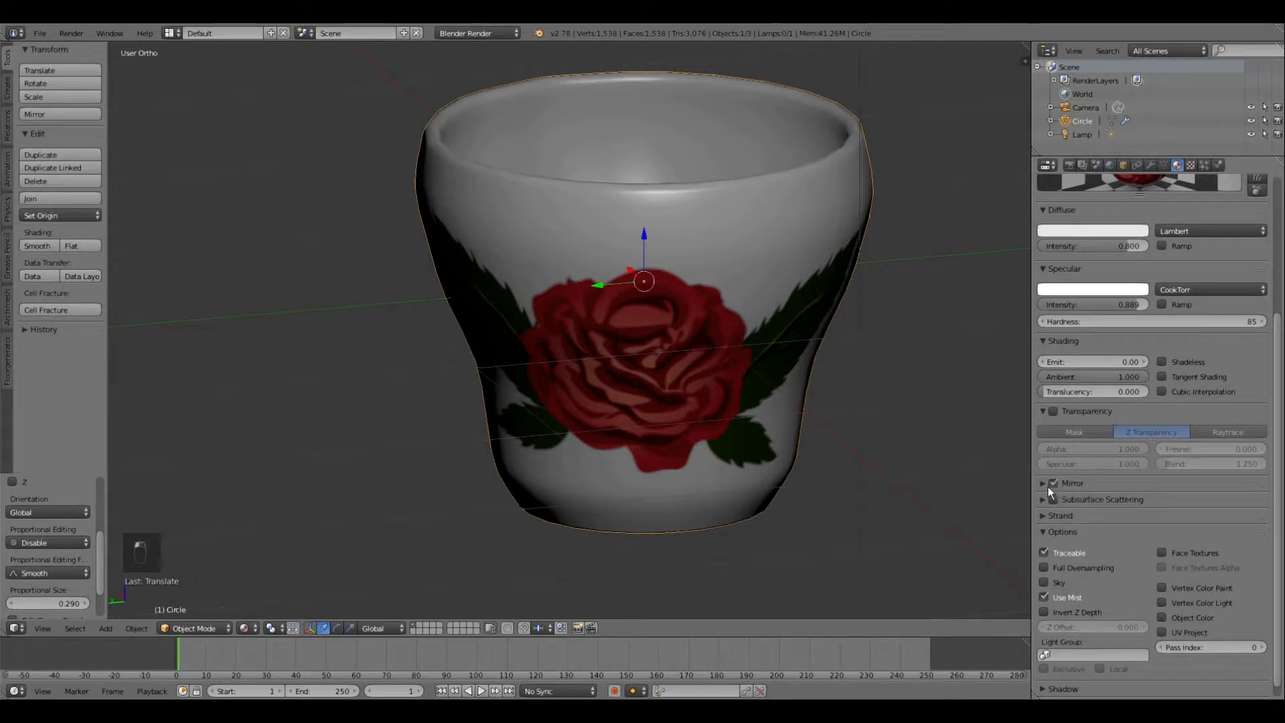
left_click(1044, 481)
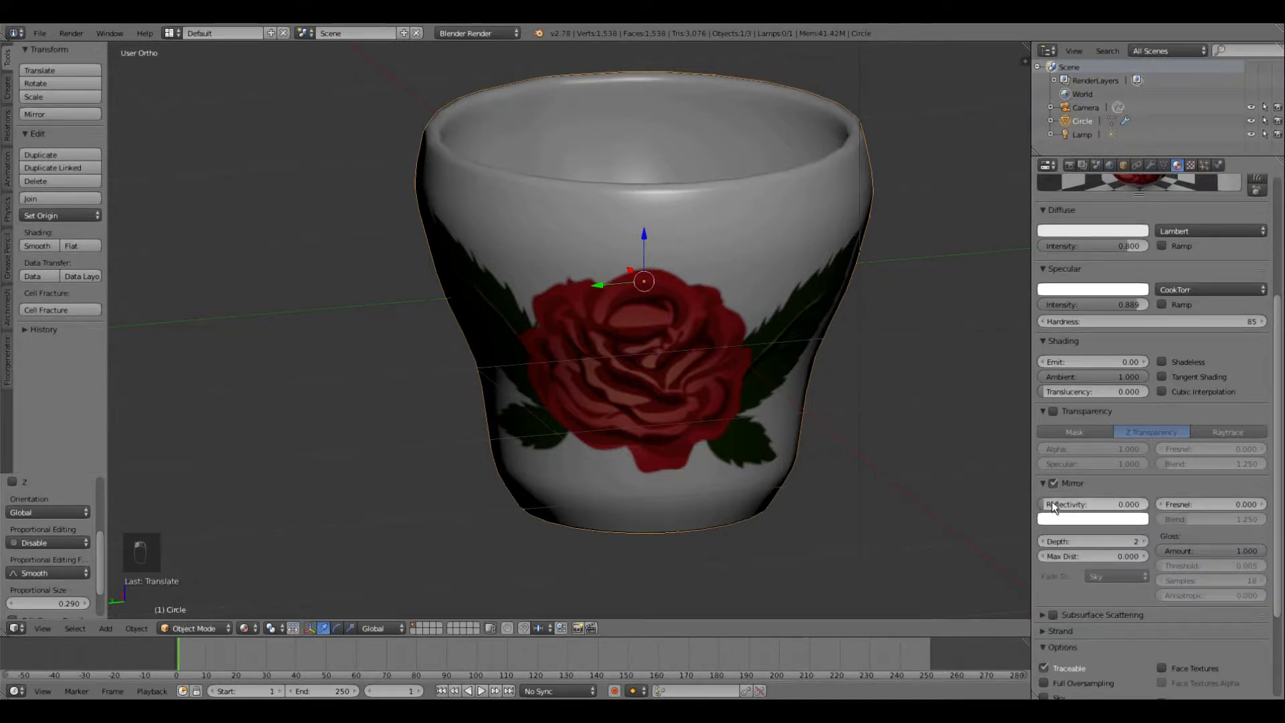
scroll(1050, 501, "up", 3)
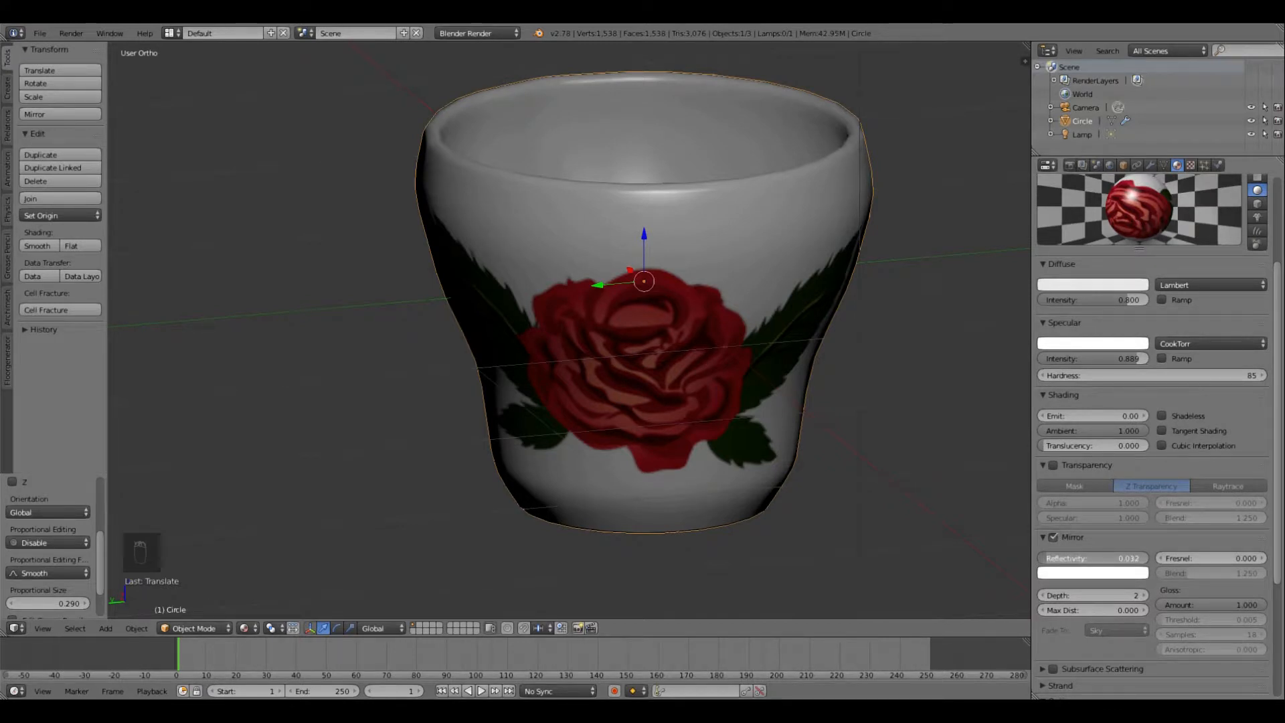
left_click_drag(1098, 559, 1130, 557)
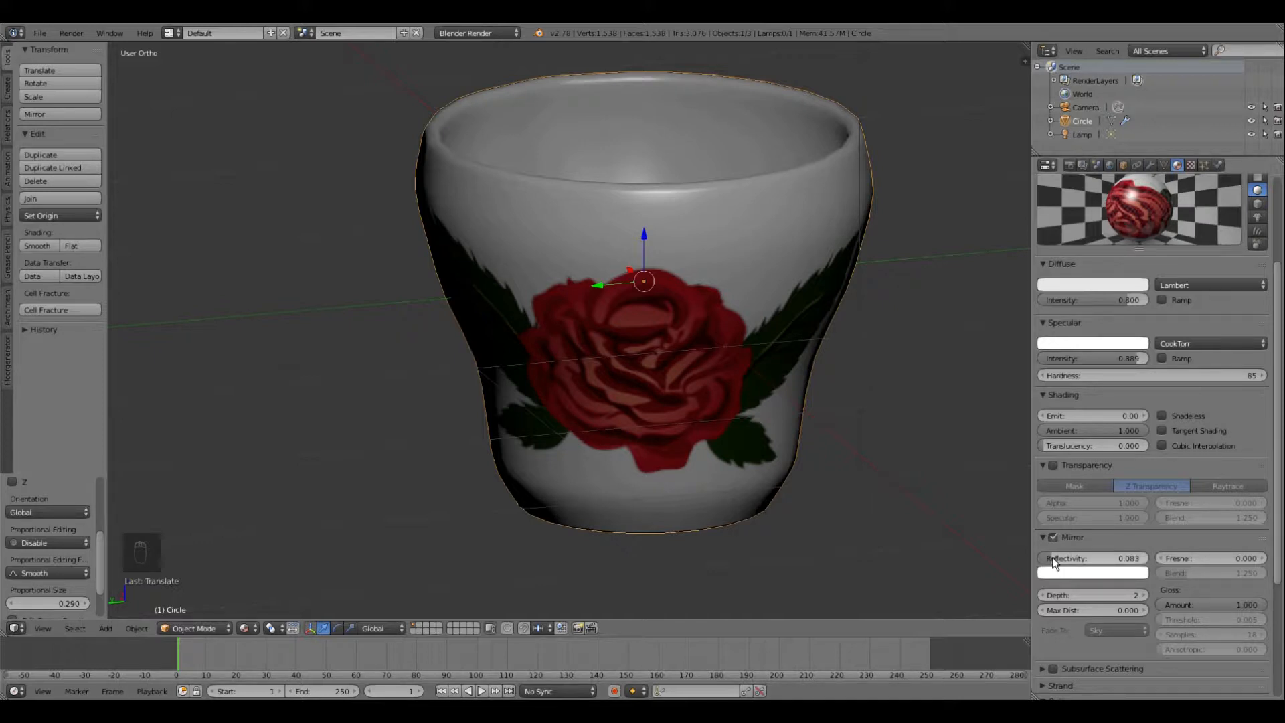
left_click_drag(1053, 557, 1093, 564)
key("Return")
scroll(1087, 628, "up", 5)
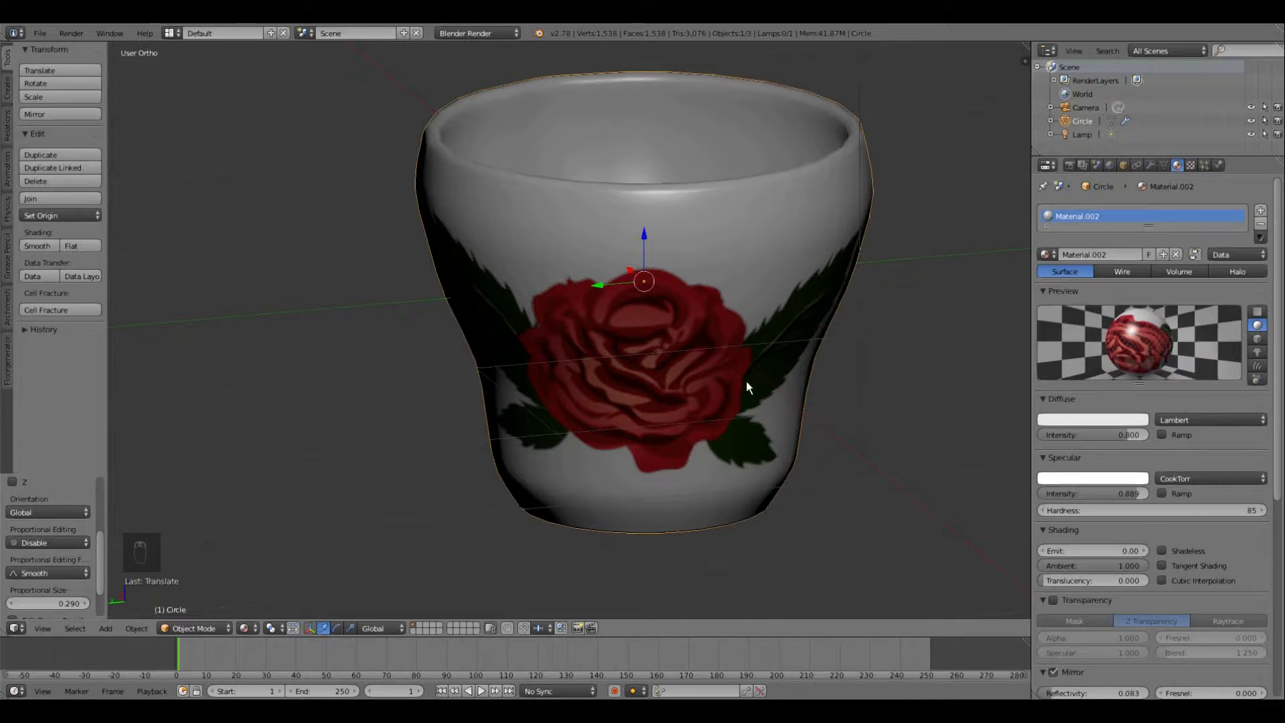
Step: Start a test render of the scene, stop it and set the render resolution percentage to 44%
key("F12")
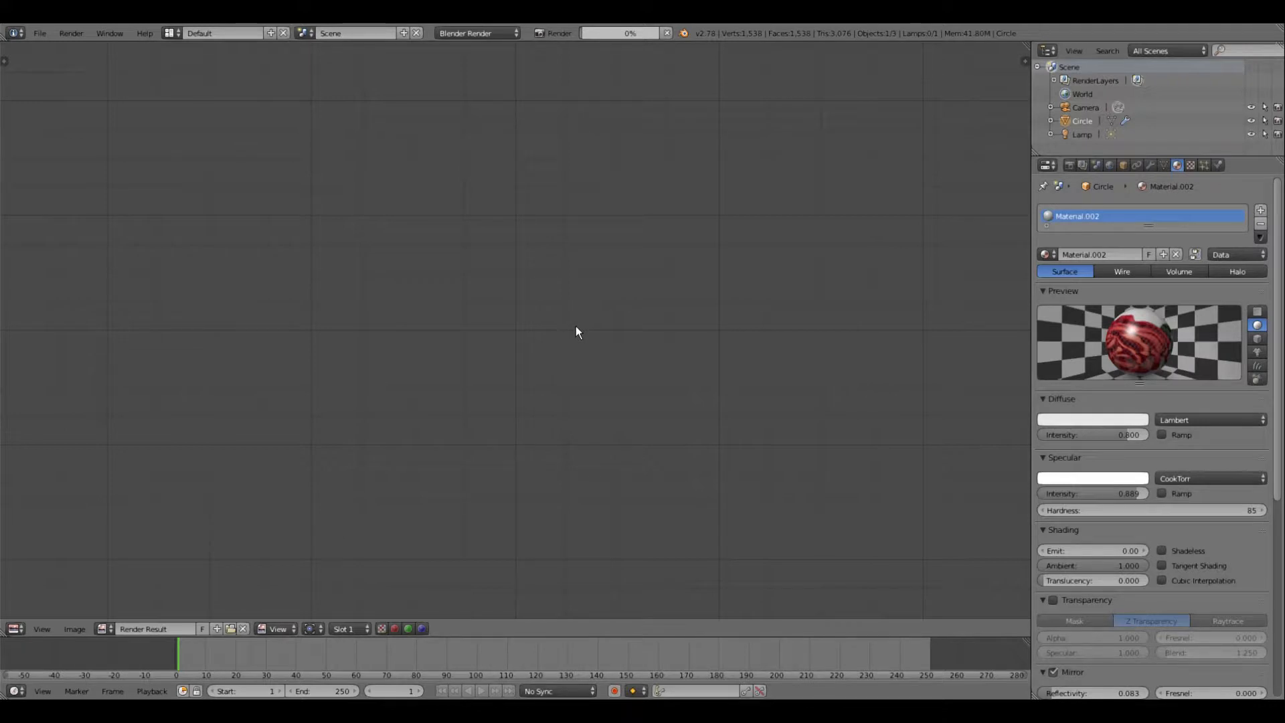
scroll(576, 335, "down", 3)
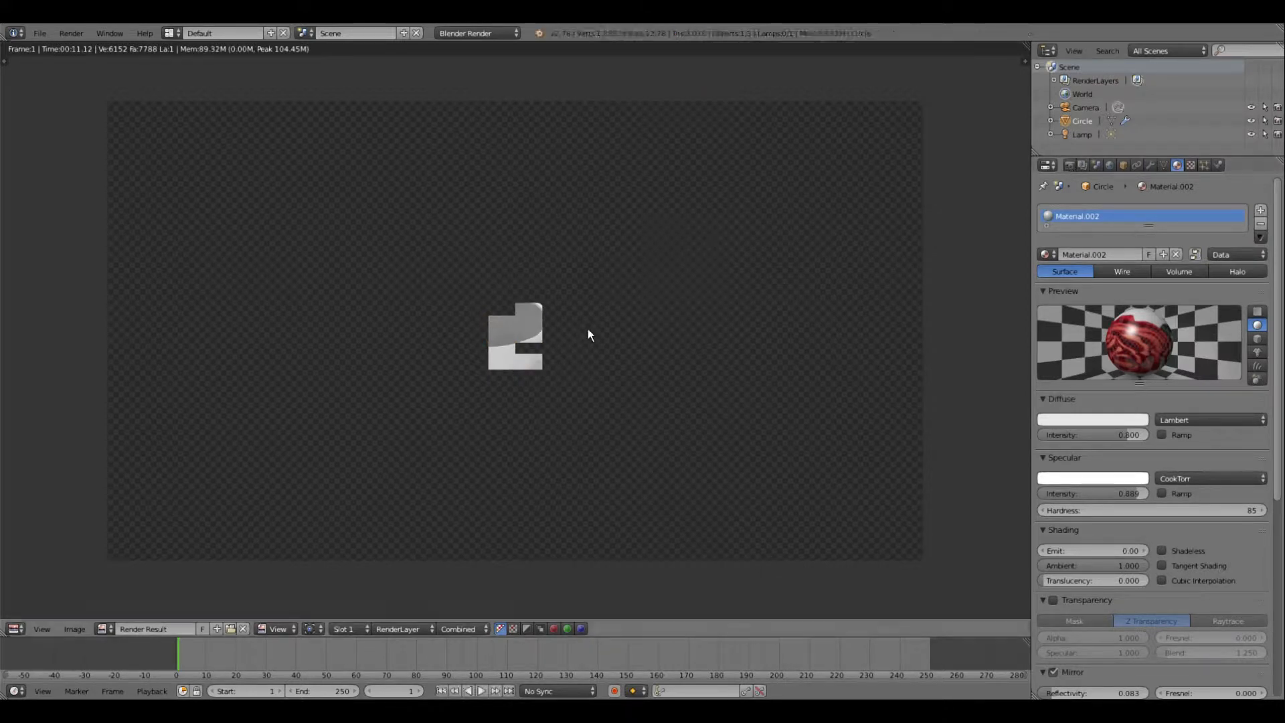
left_click(1069, 165)
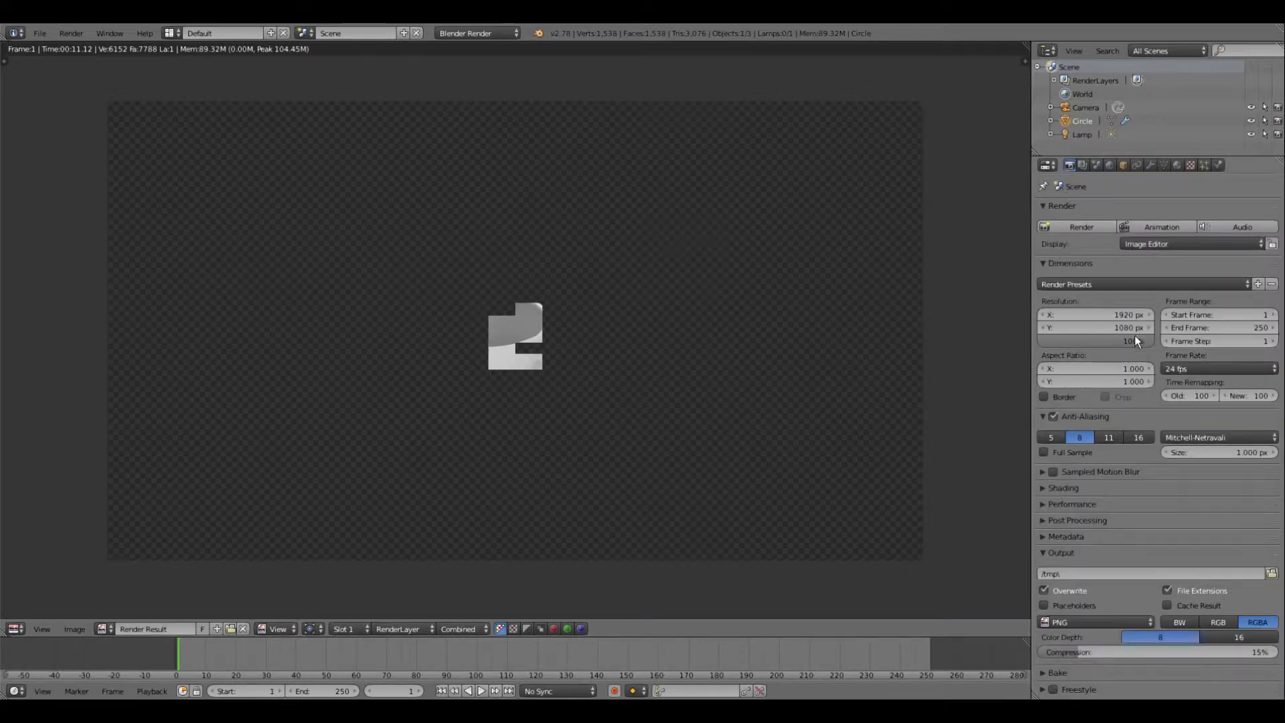
left_click_drag(1134, 339, 1075, 339)
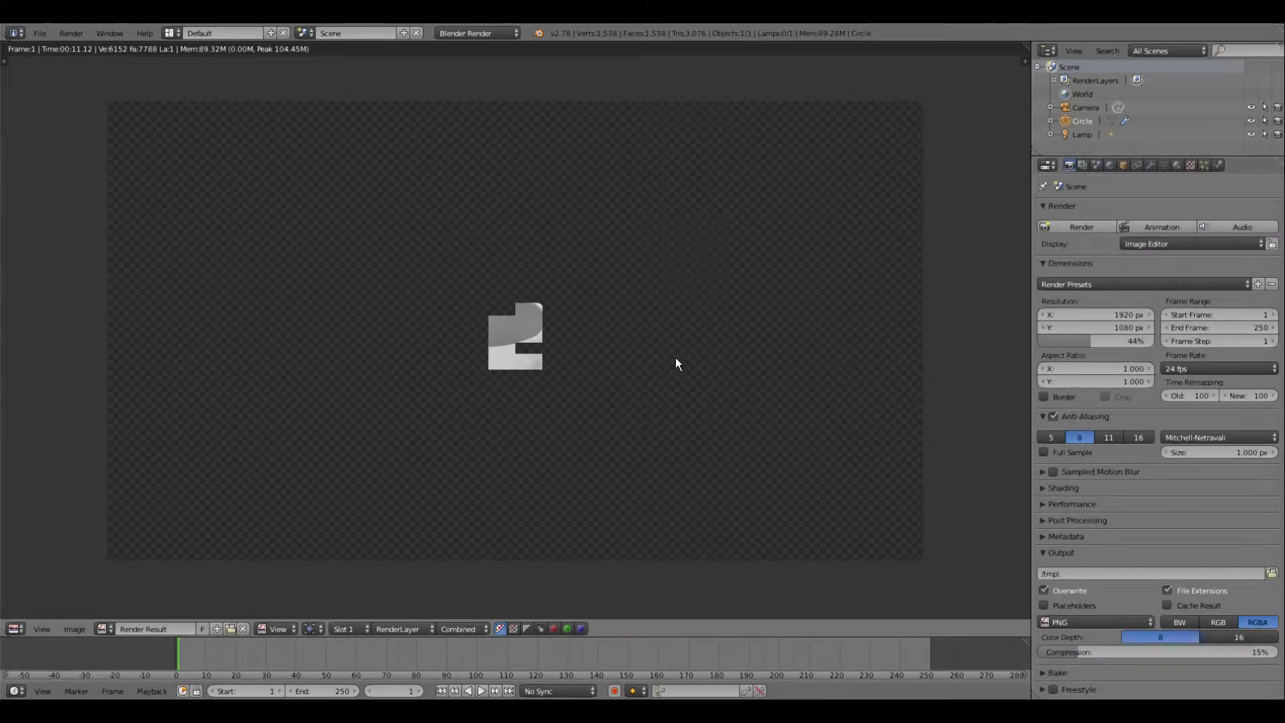
Step: Render the camera view again to check the cup's framing, and return to the 3D view
key("F12")
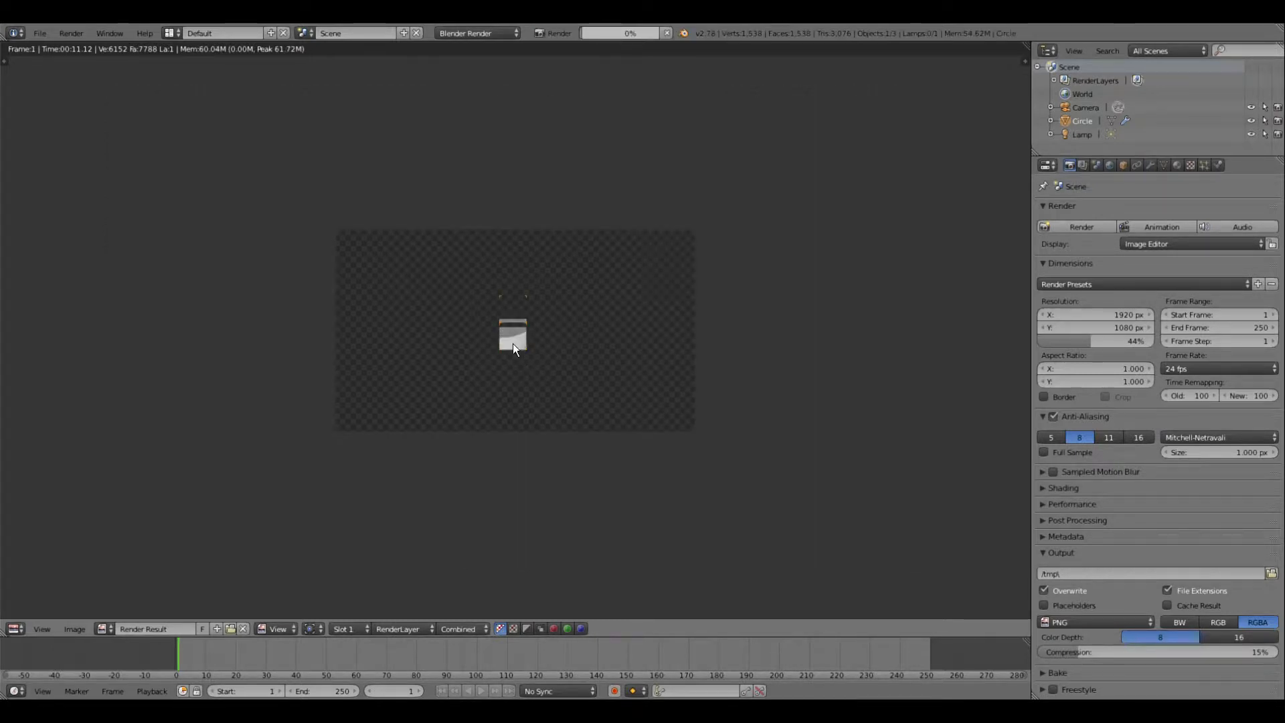
scroll(512, 343, "up", 4)
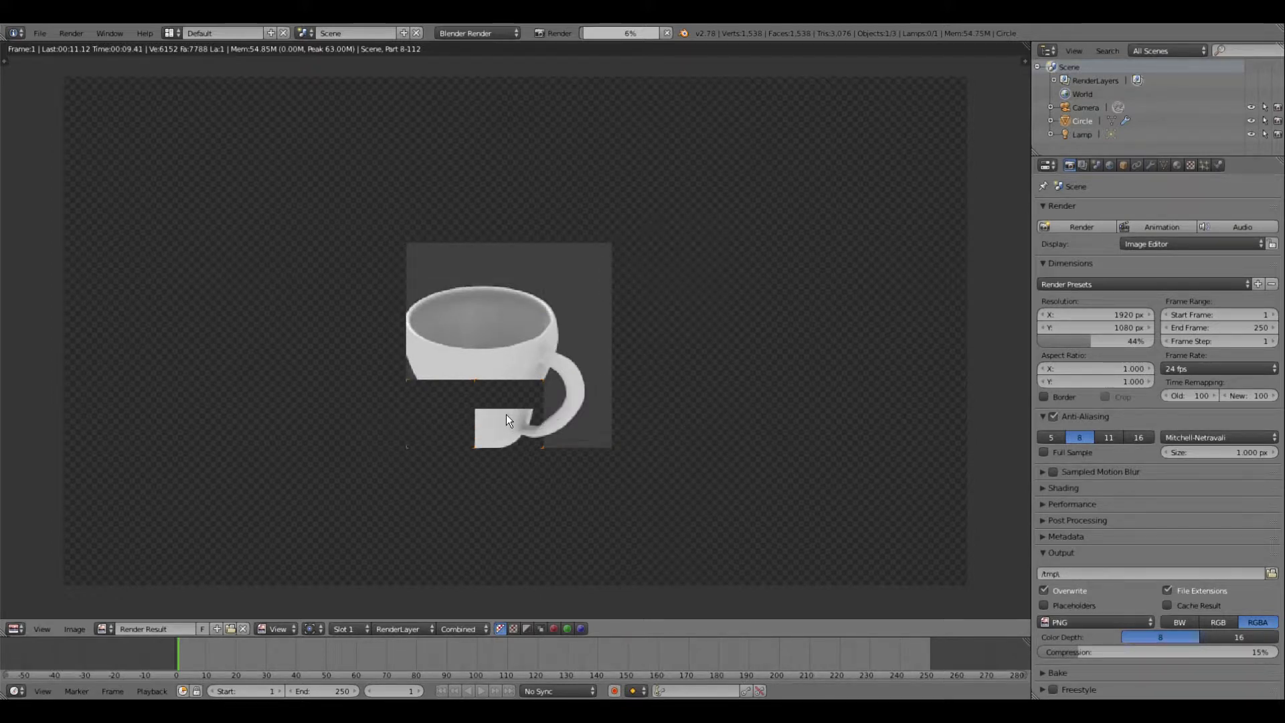
key("Escape")
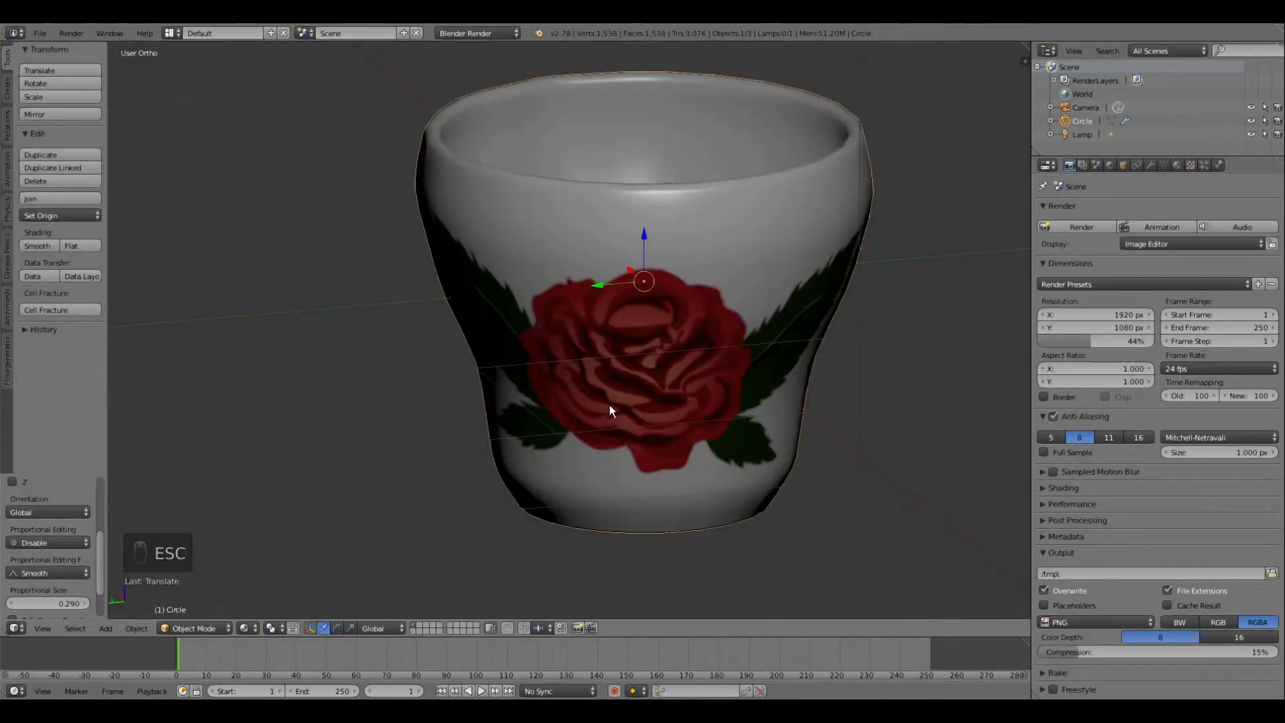
scroll(584, 379, "down", 4)
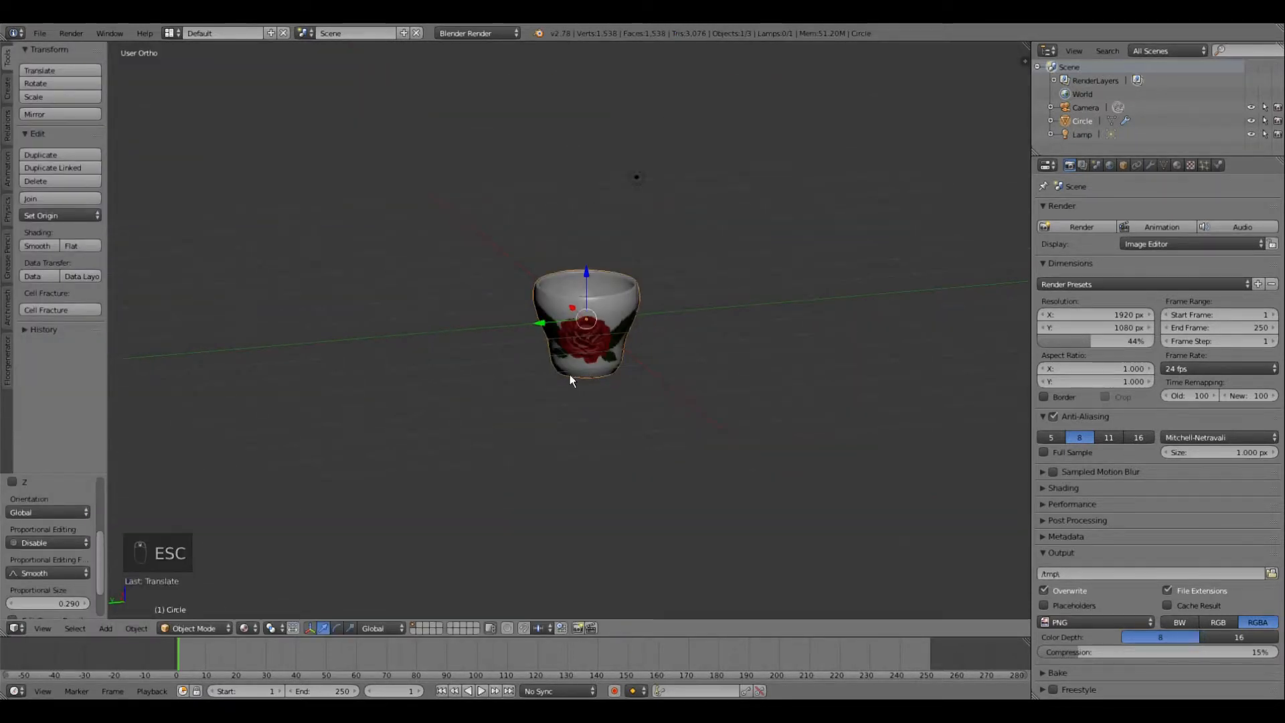
Step: Select the lamp and move it along the global X axis to the camera's side of the cup
key("KP_0")
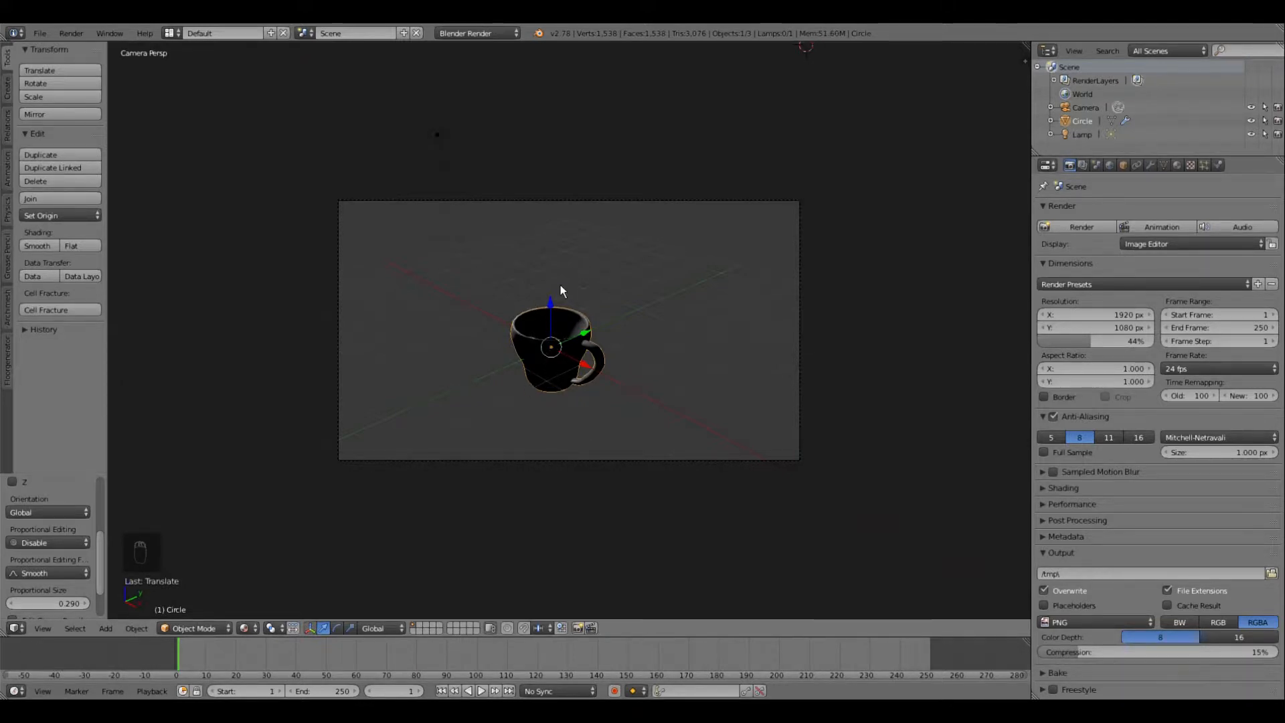
key("KP_0")
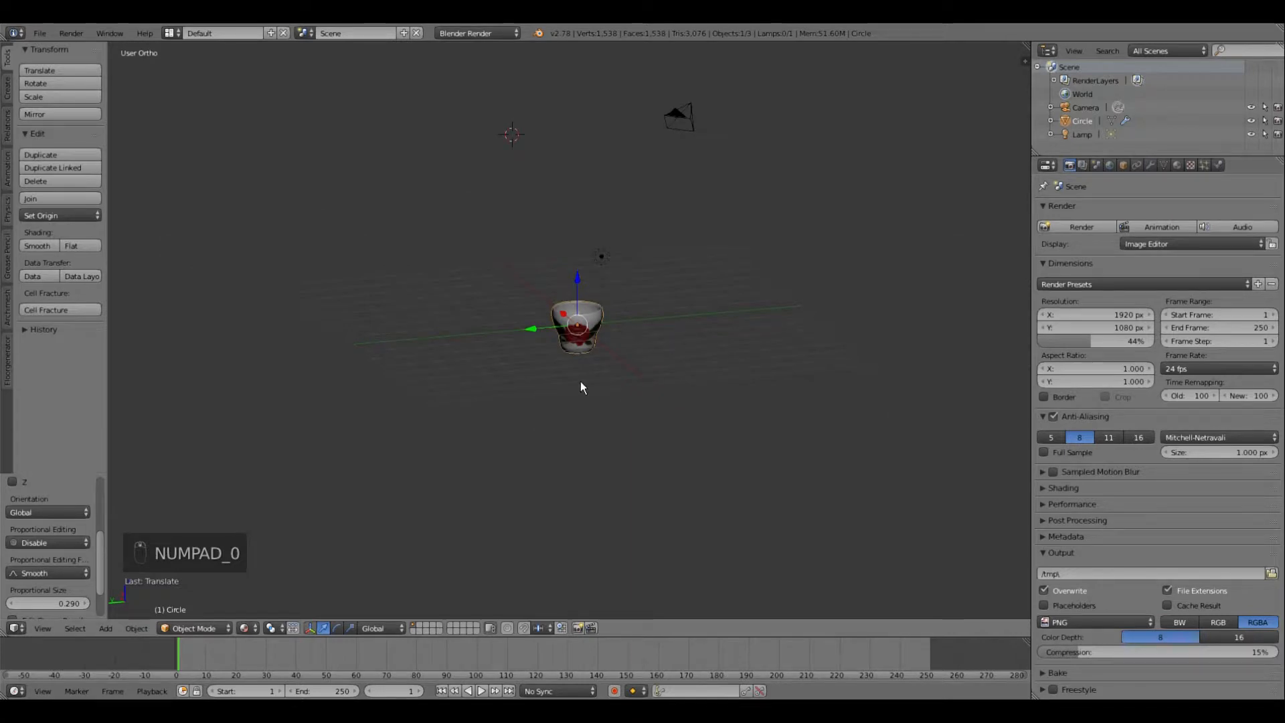
middle_click_drag(756, 392, 483, 339)
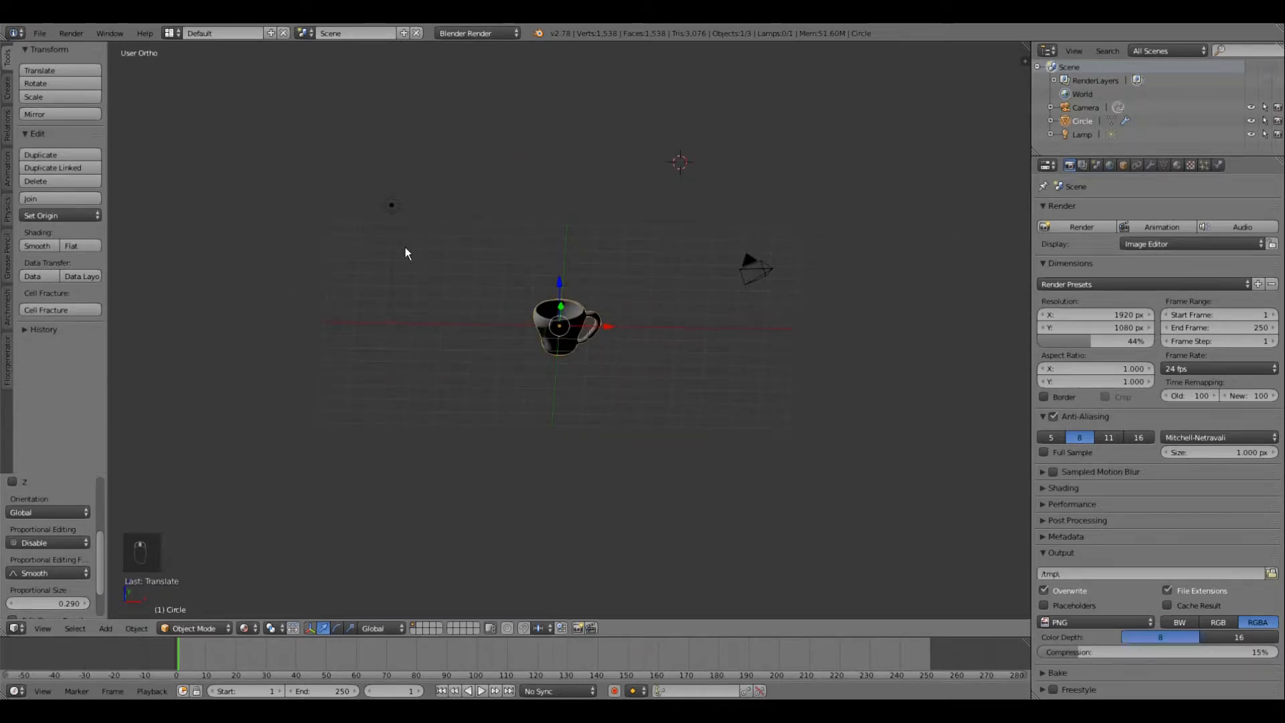
right_click(395, 203)
key("g")
key("x")
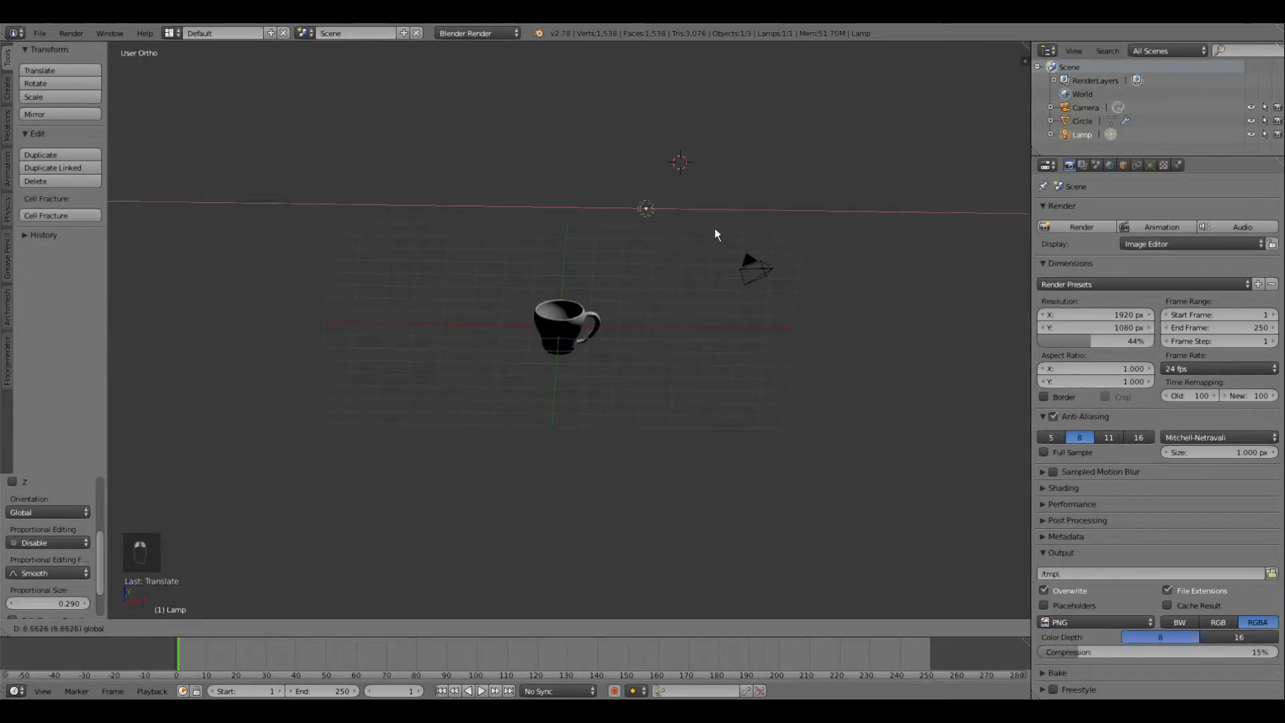
left_click(754, 247)
Step: Rotate the cup 90° about the global Z axis, and turn it further in camera view until the rose faces the camera
right_click(590, 324)
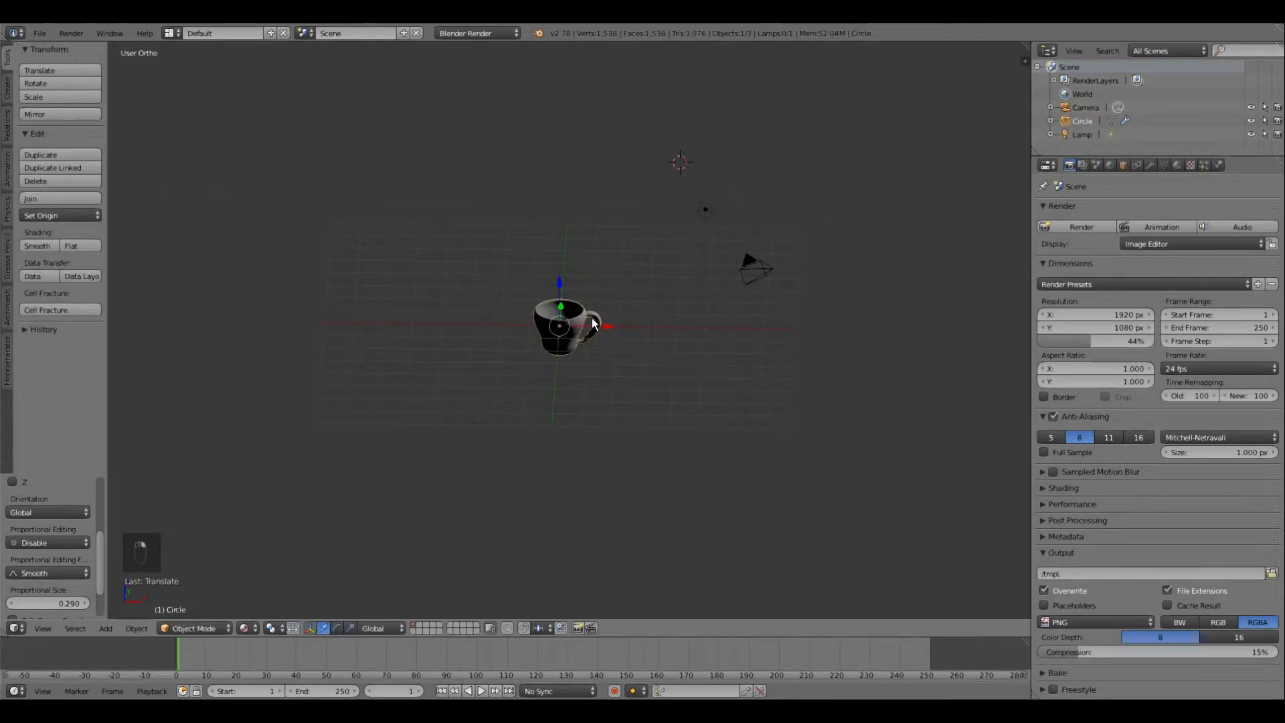
type("r")
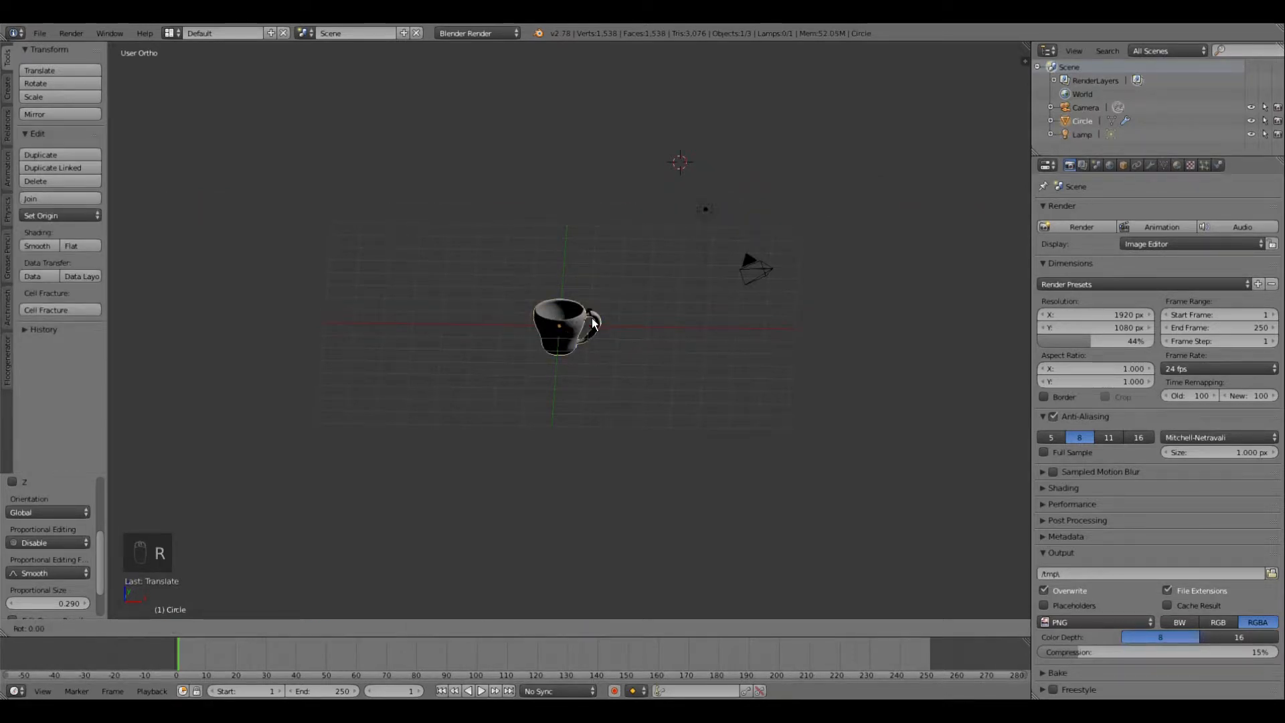
type("z90")
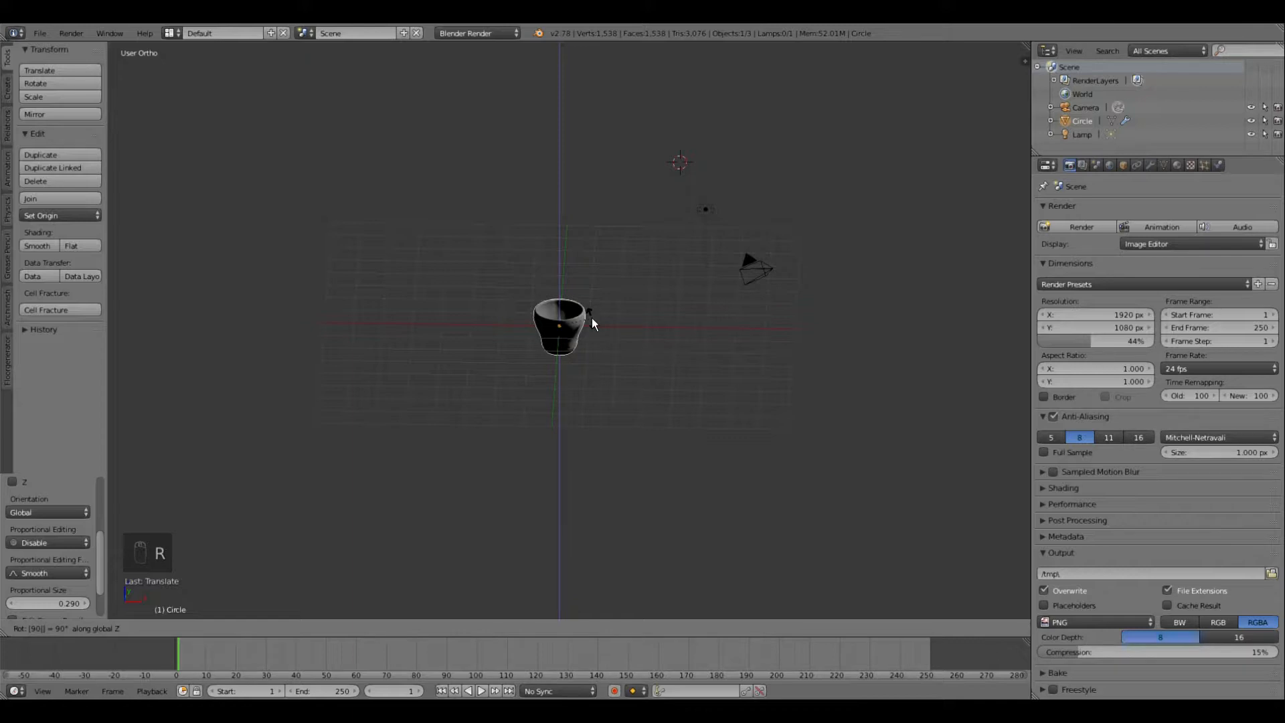
key("Return")
key("KP_0")
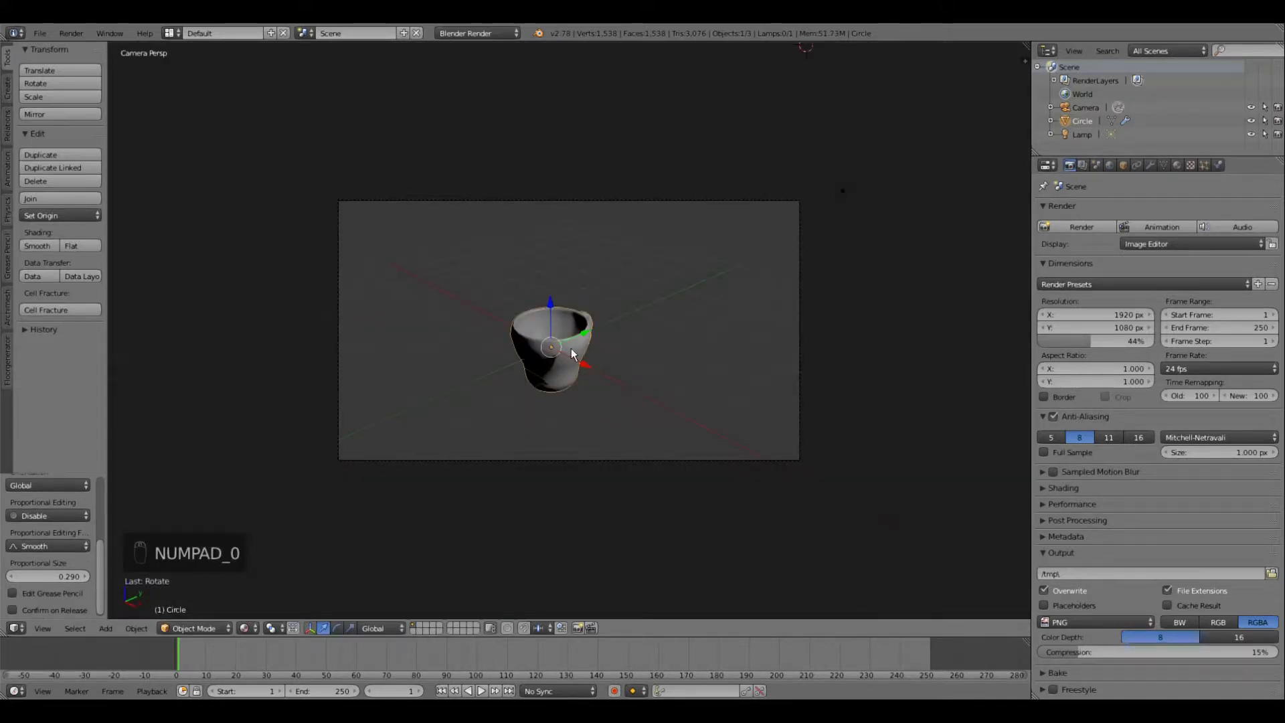
key("r")
key("z")
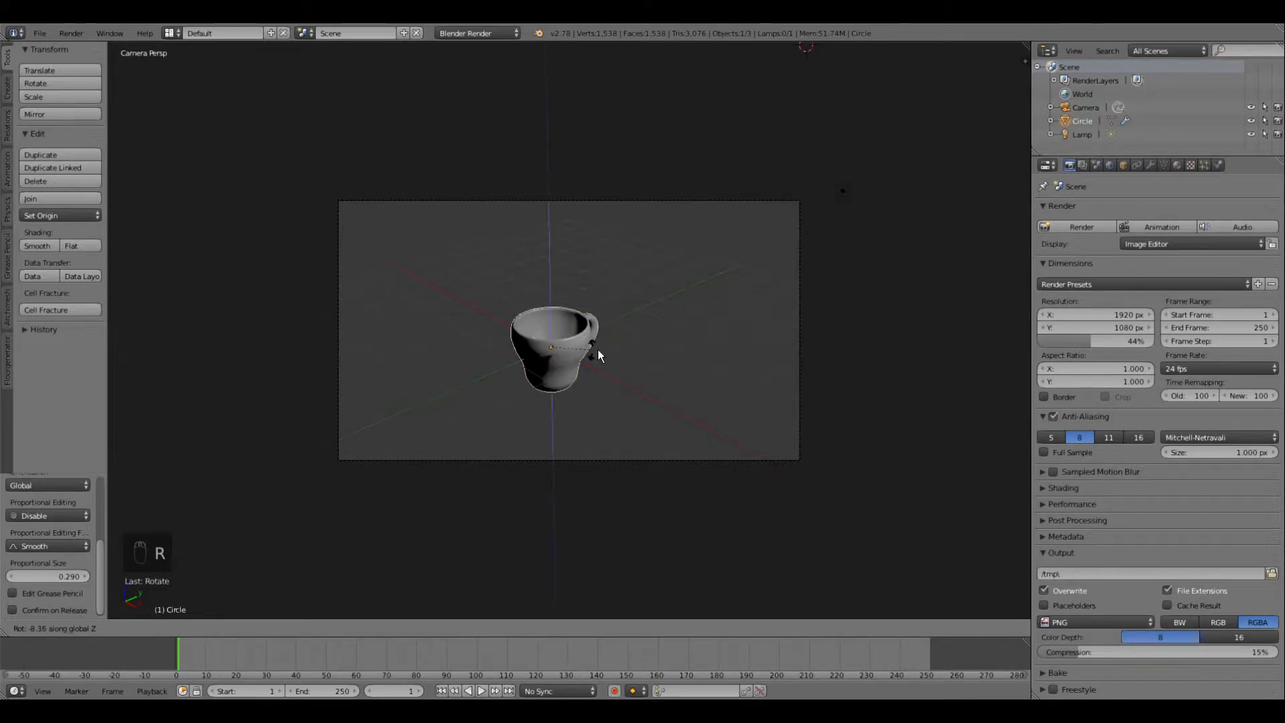
left_click(531, 317)
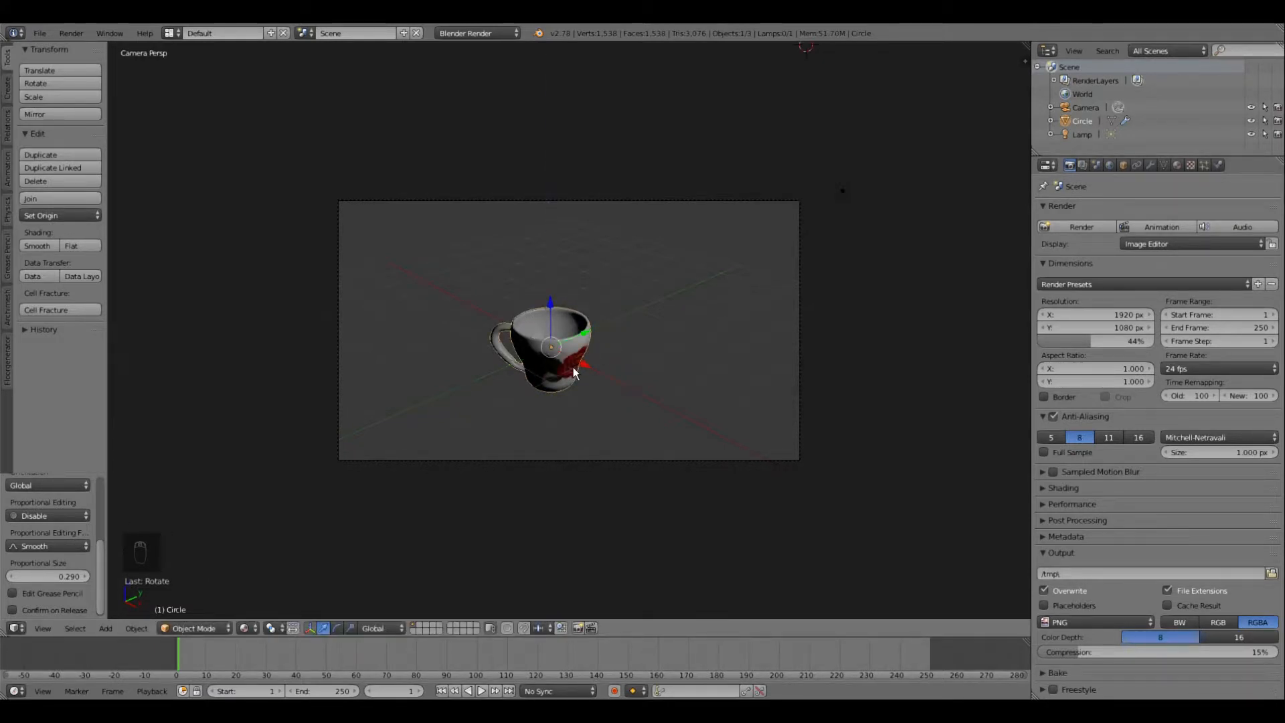
Step: Fly the camera closer to the cup and sideways so the rose side fills more of the frame
key("shift+f")
key("w")
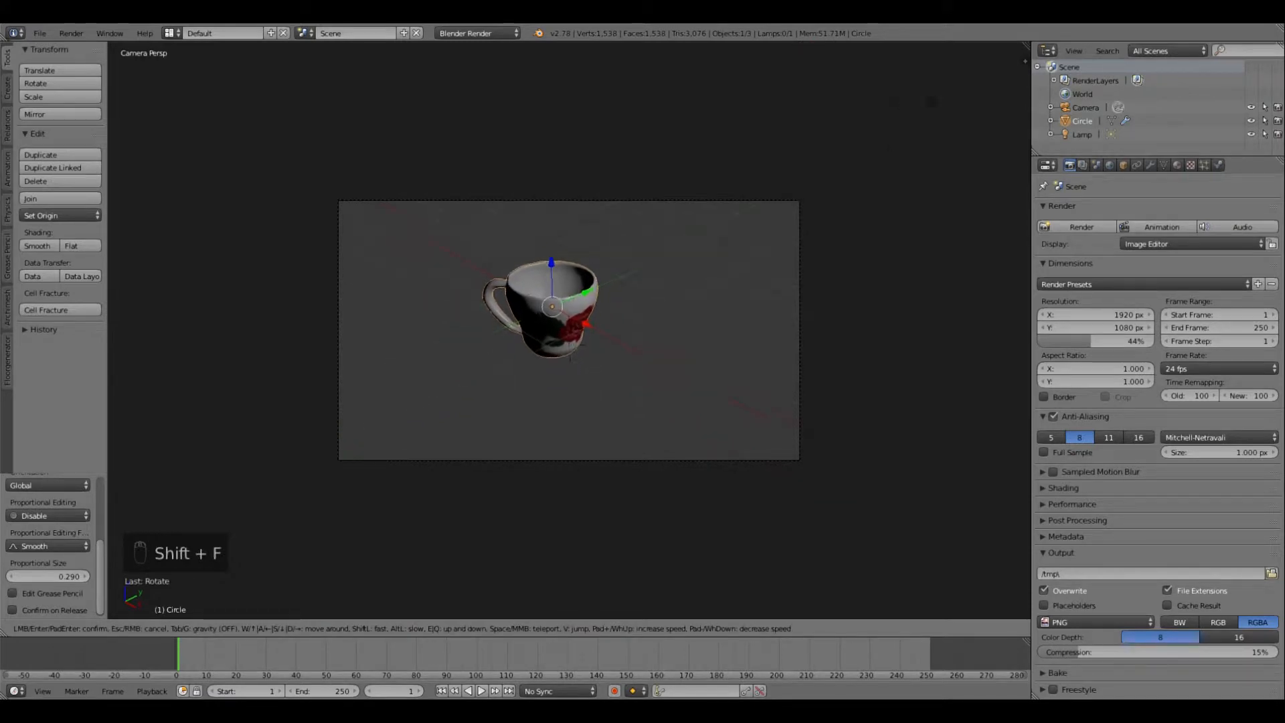
key("w")
key("d")
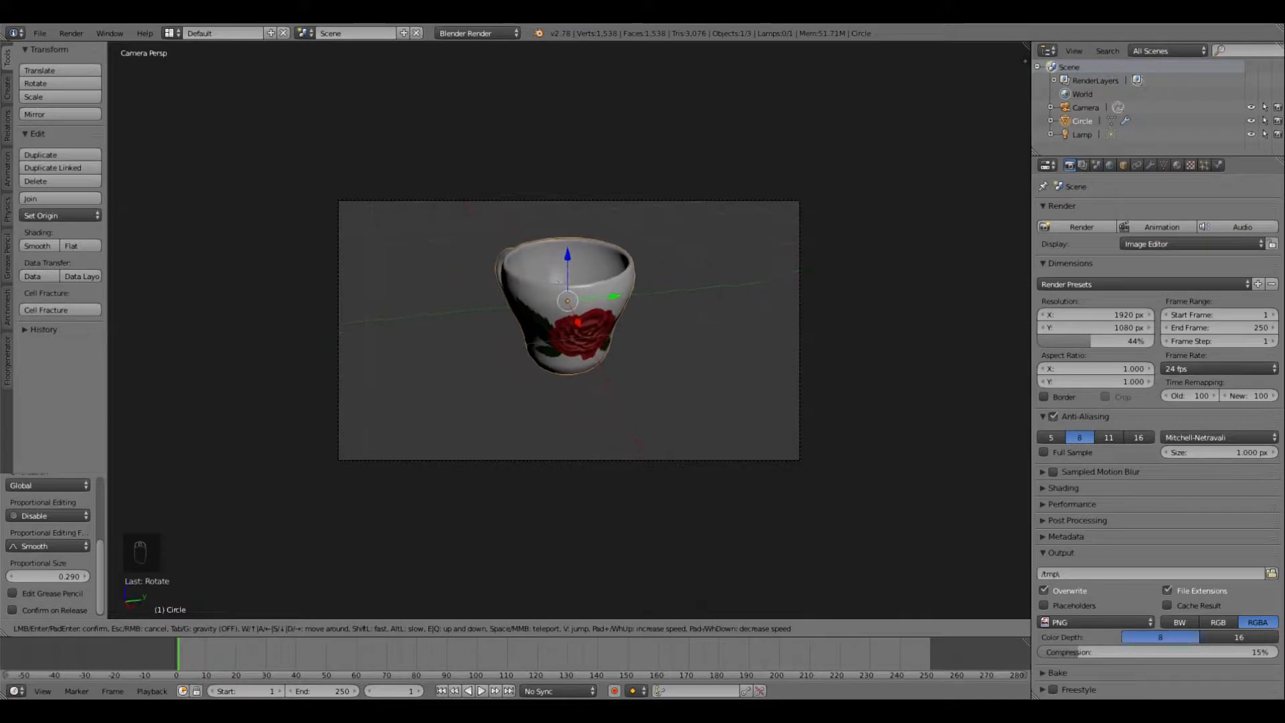
left_click(568, 328)
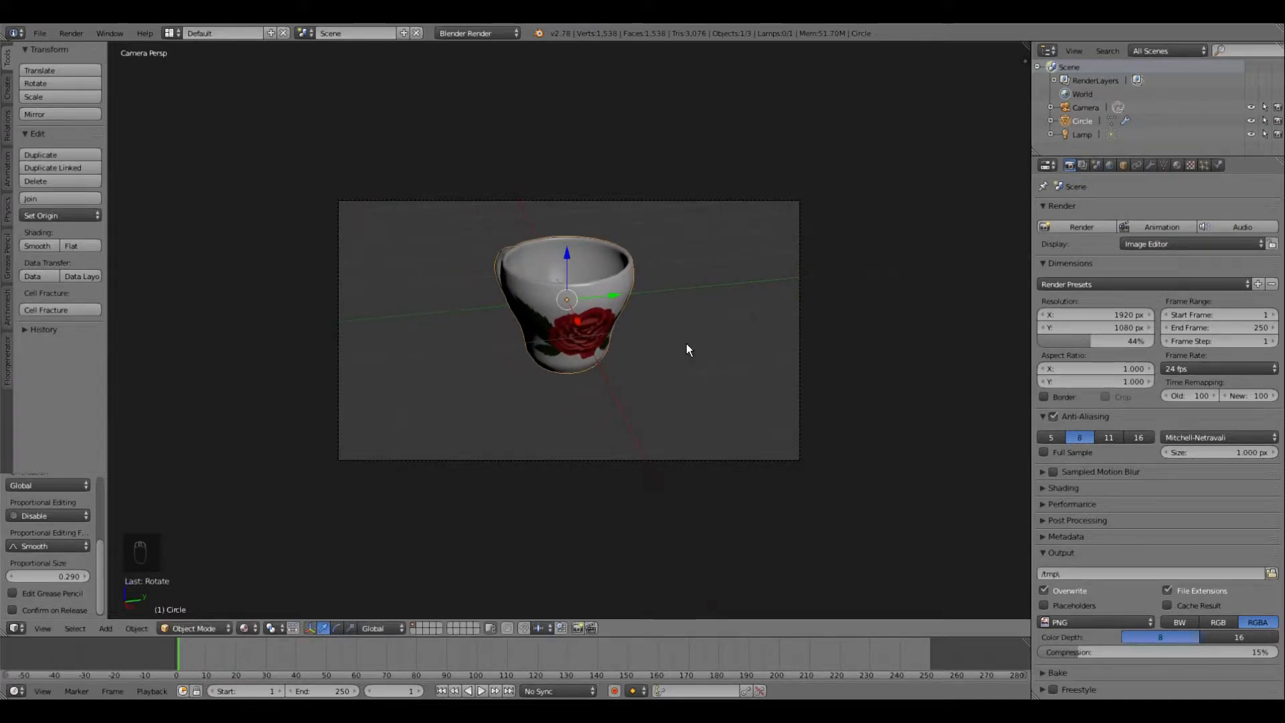
Step: Render the reframed cup, return to the 3D view and save the Blender file
key("F12")
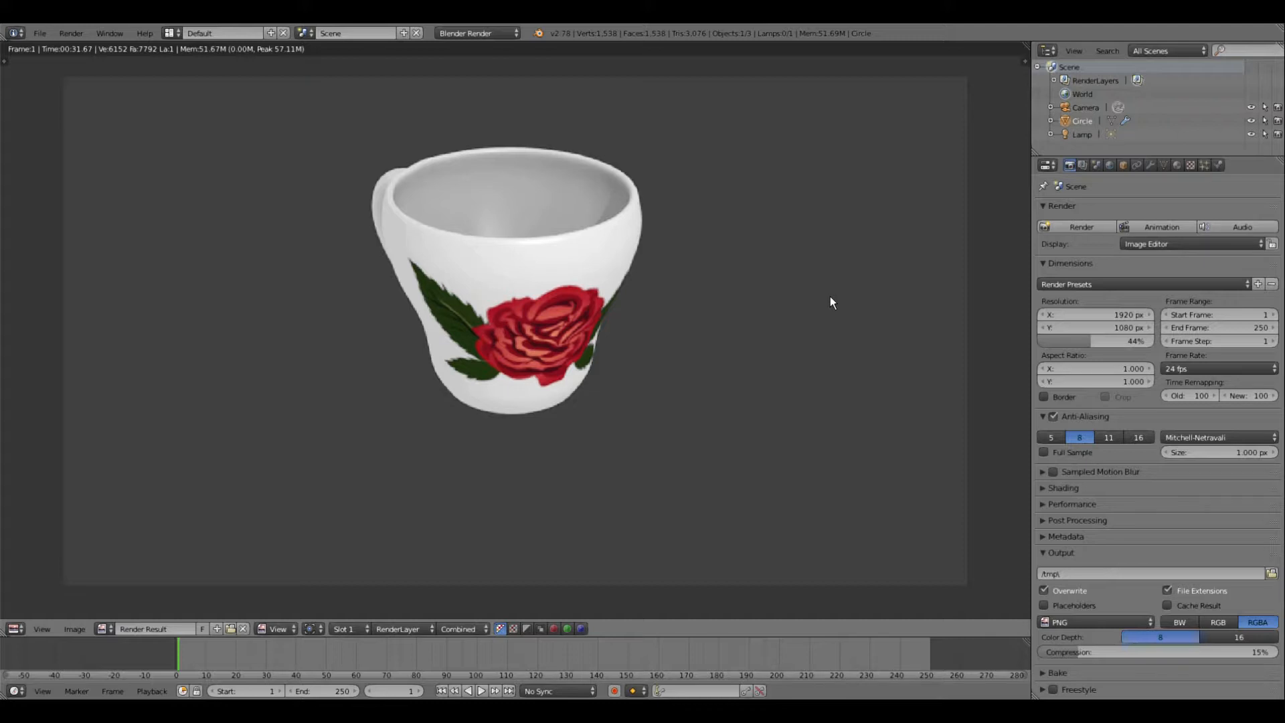
key("Escape")
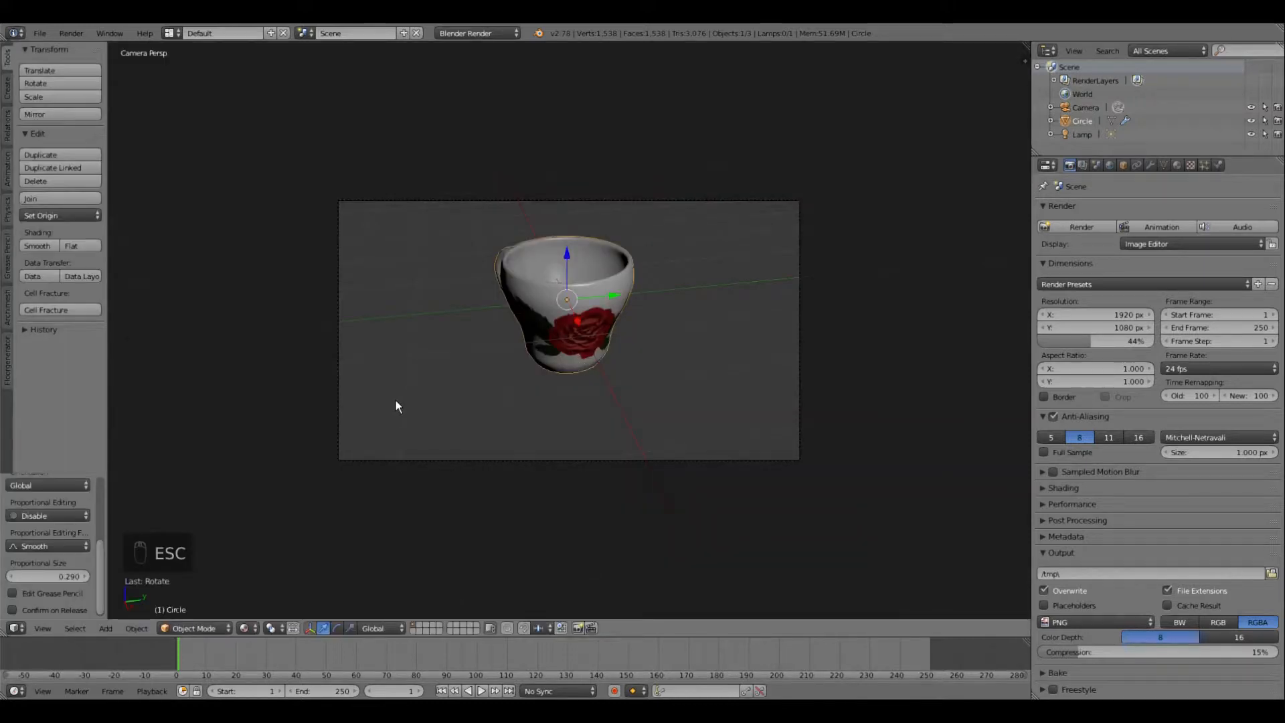
left_click(39, 33)
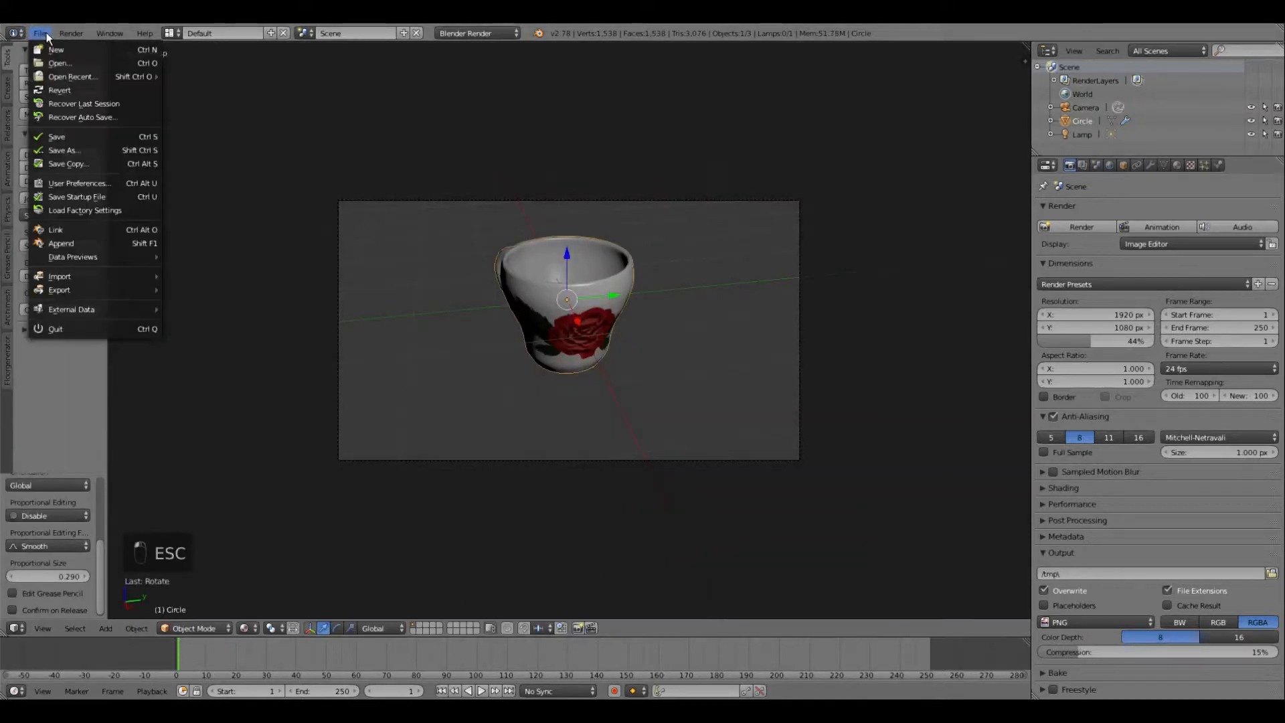
left_click(74, 138)
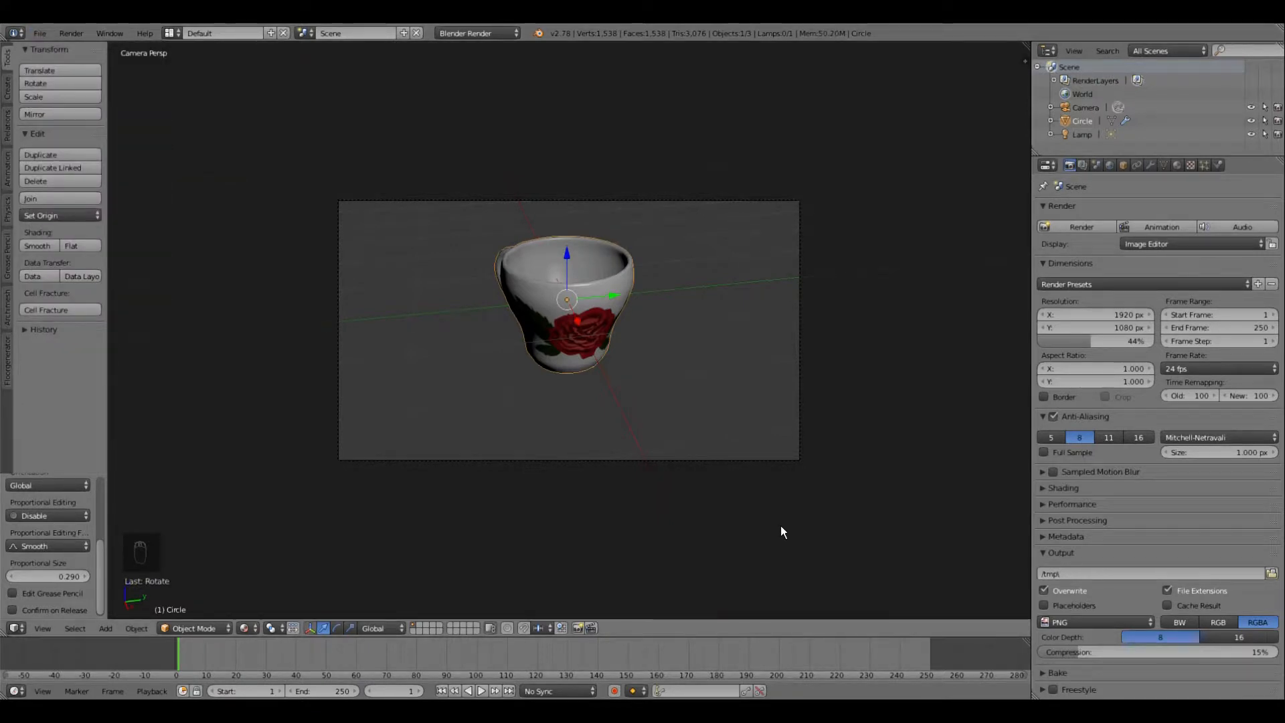
Step: Open the file cup2.blend from the bathroom folder
left_click(42, 33)
left_click(63, 62)
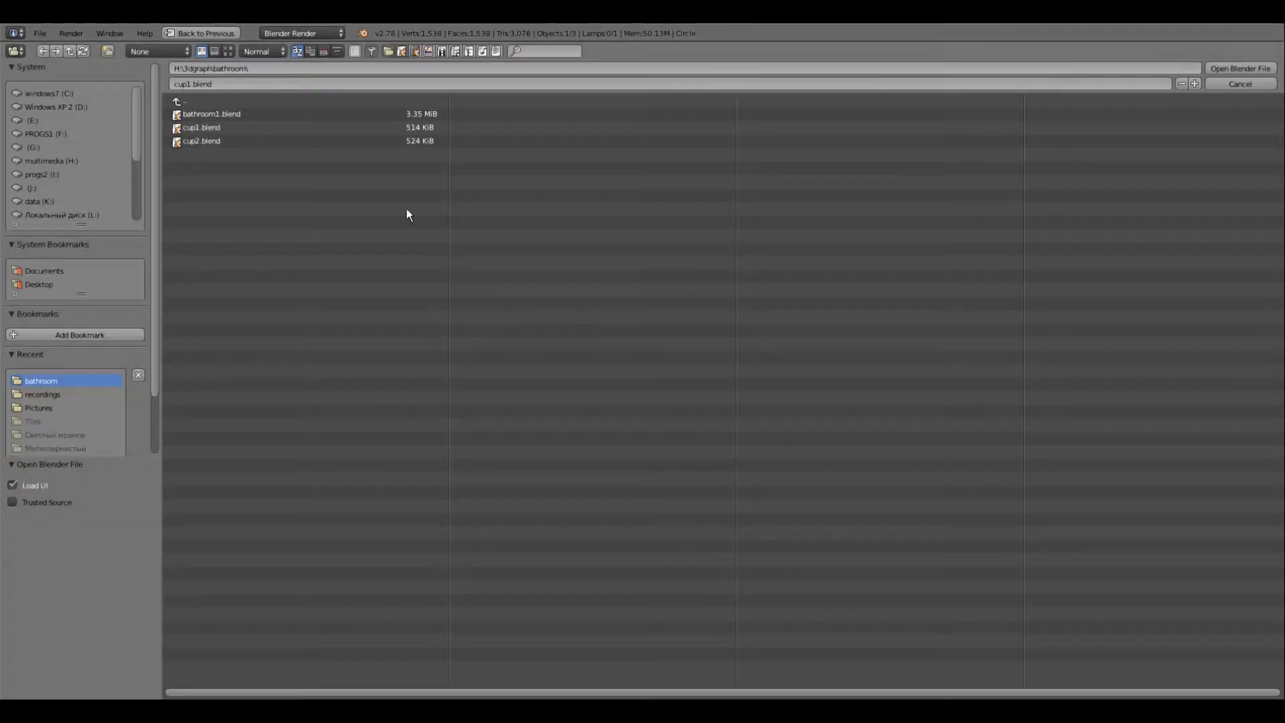
double_click(204, 141)
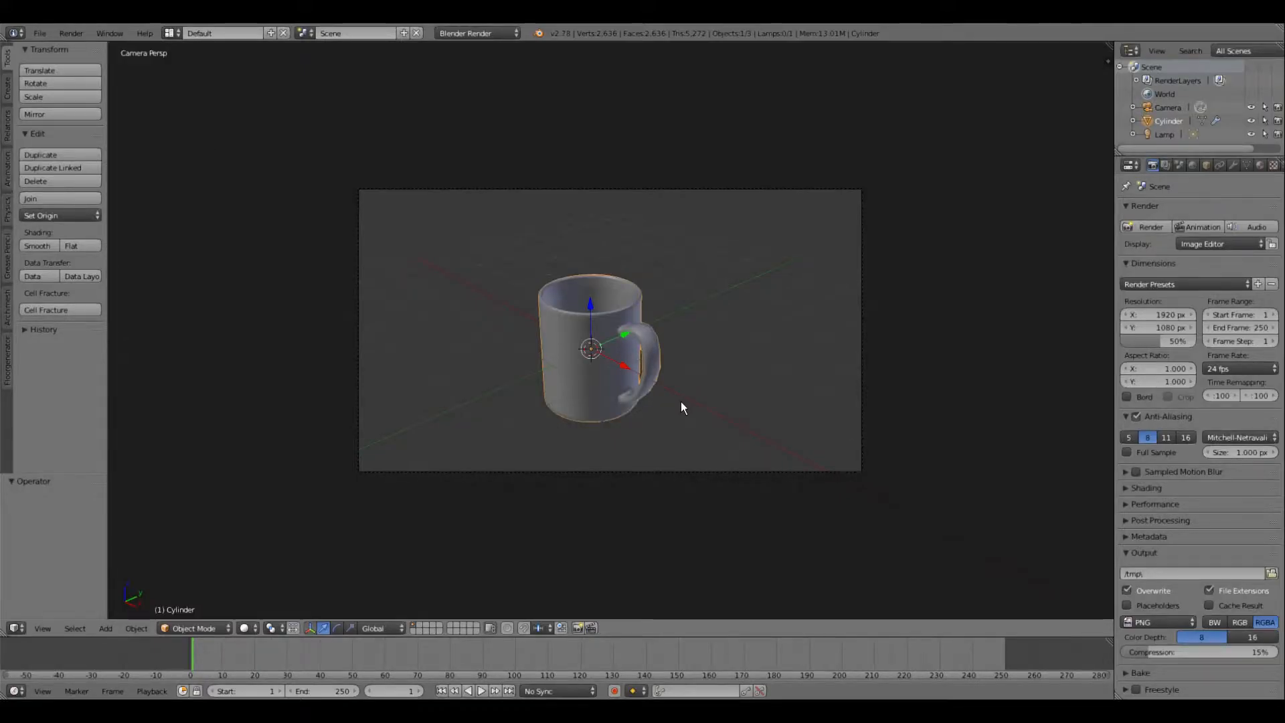
Step: Start the Screencast Keys display for the 3D view
key("n")
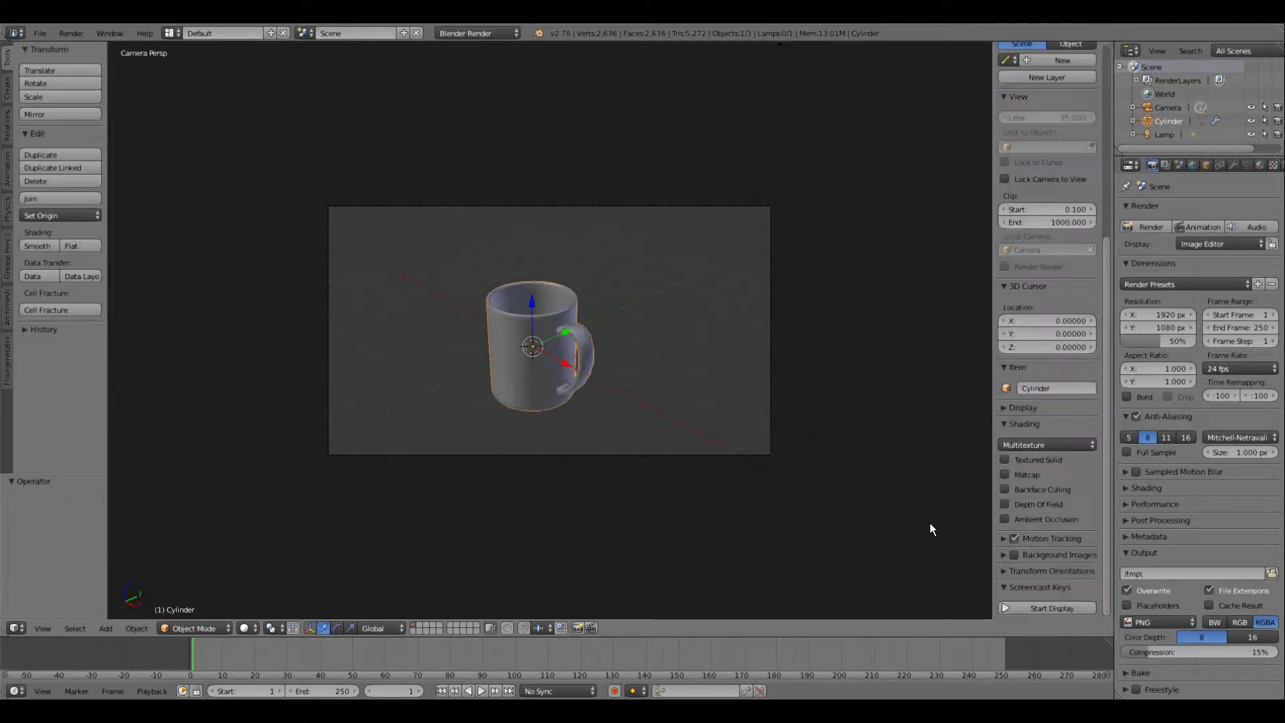
left_click(1057, 608)
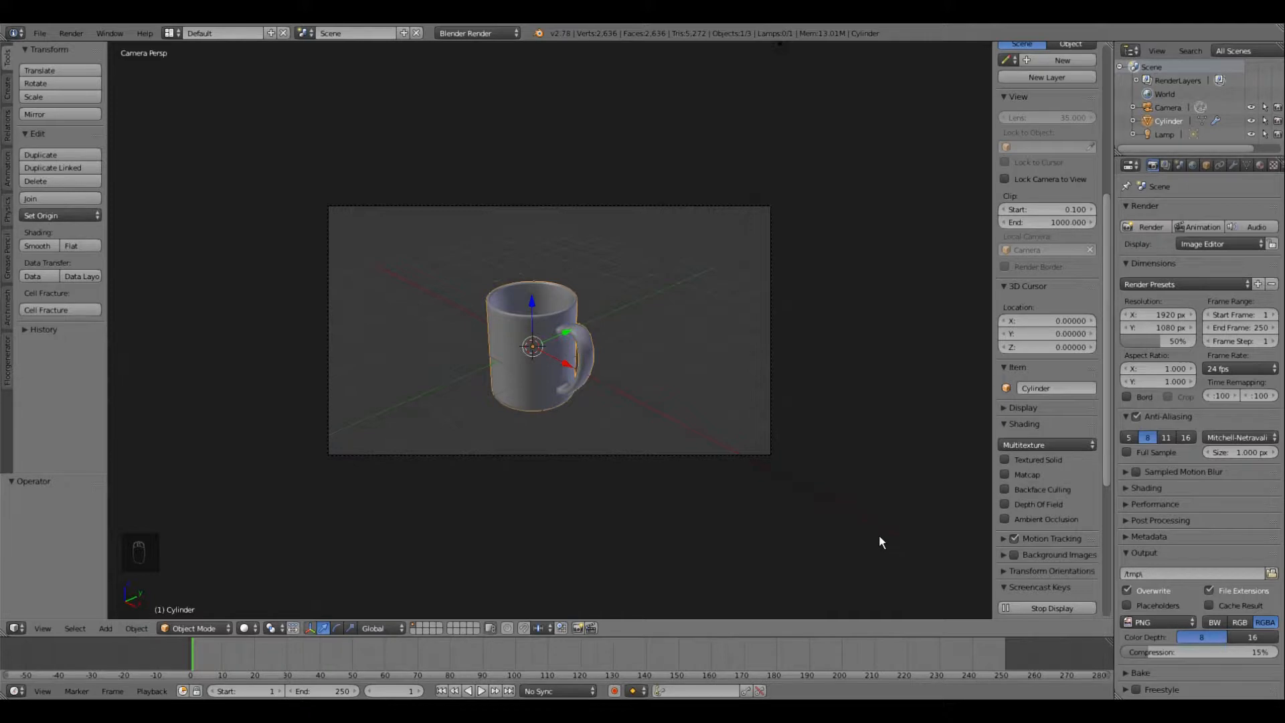
key("n")
Step: Leave the camera view, put the mug into Edit Mode and switch to the UV Editing screen layout
key("KP_0")
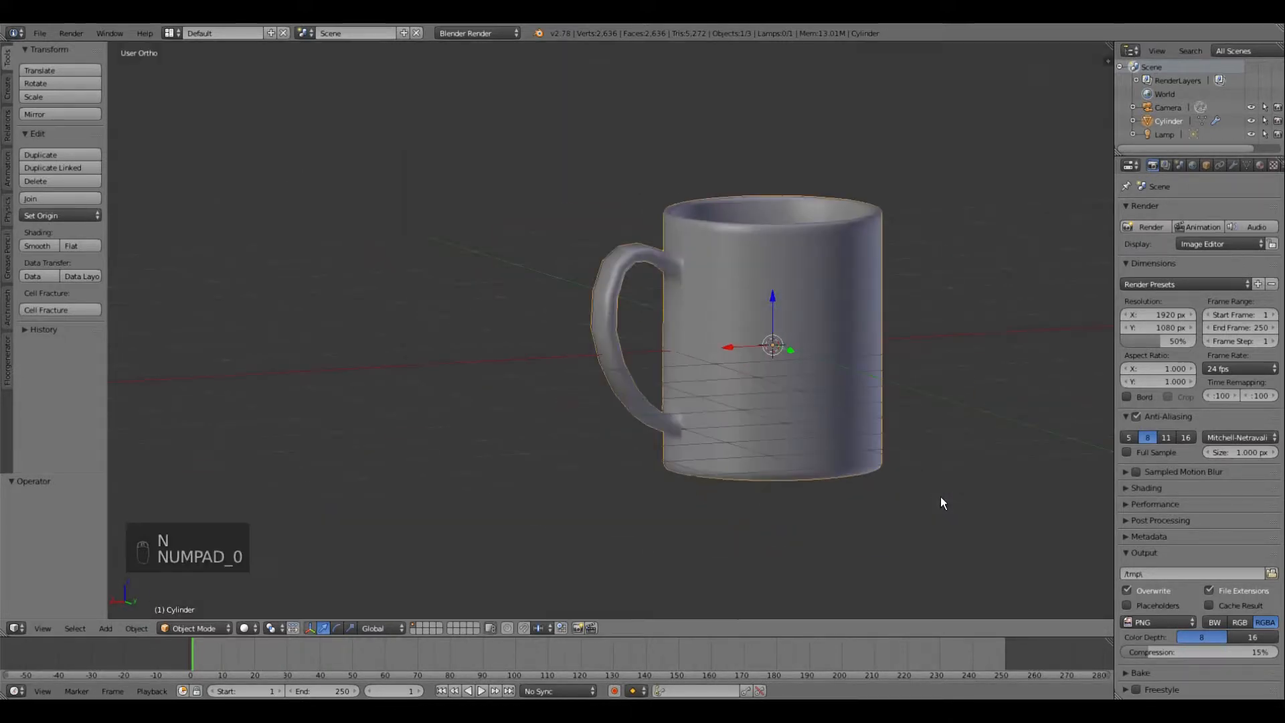
scroll(916, 395, "up", 1)
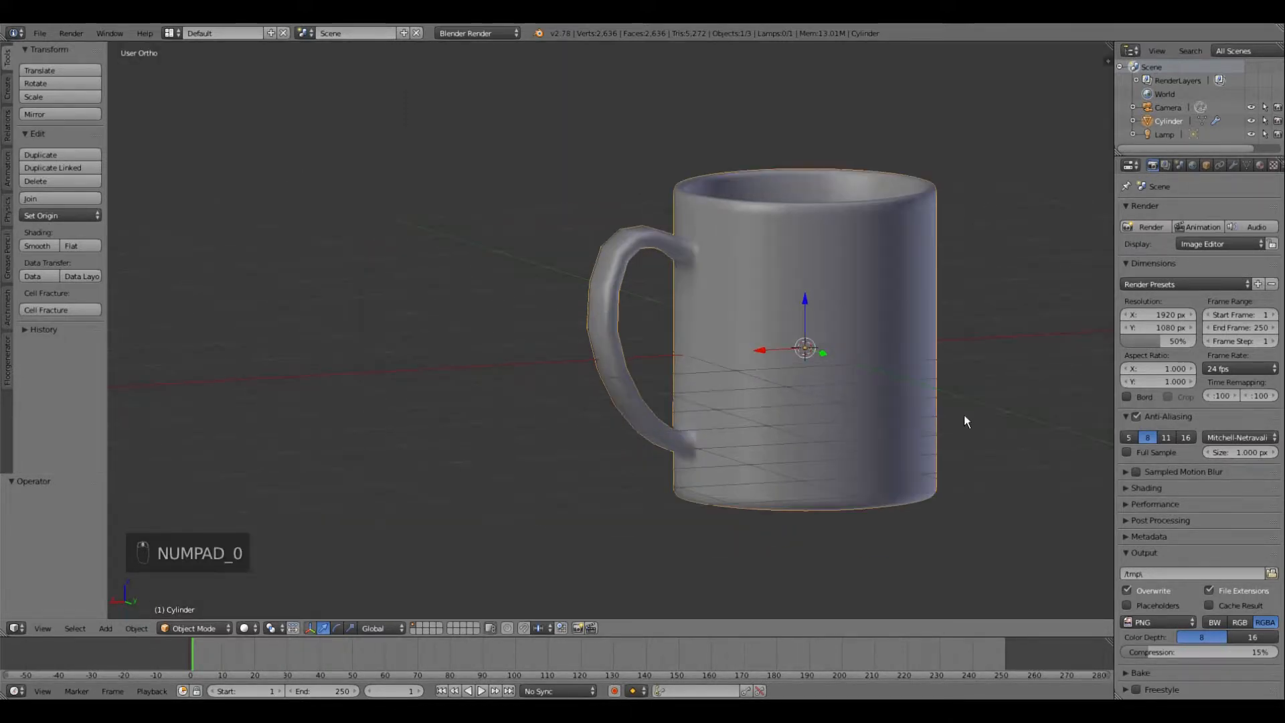
middle_click_drag(918, 440, 713, 454)
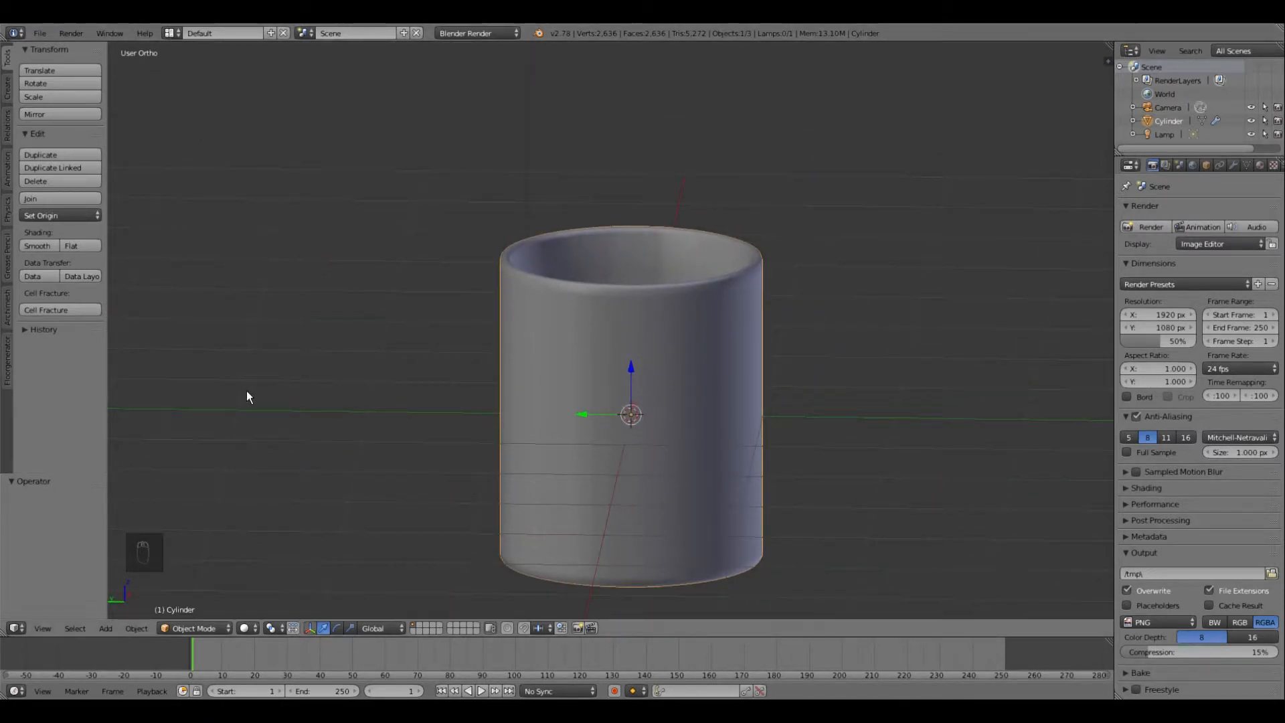
key("Tab")
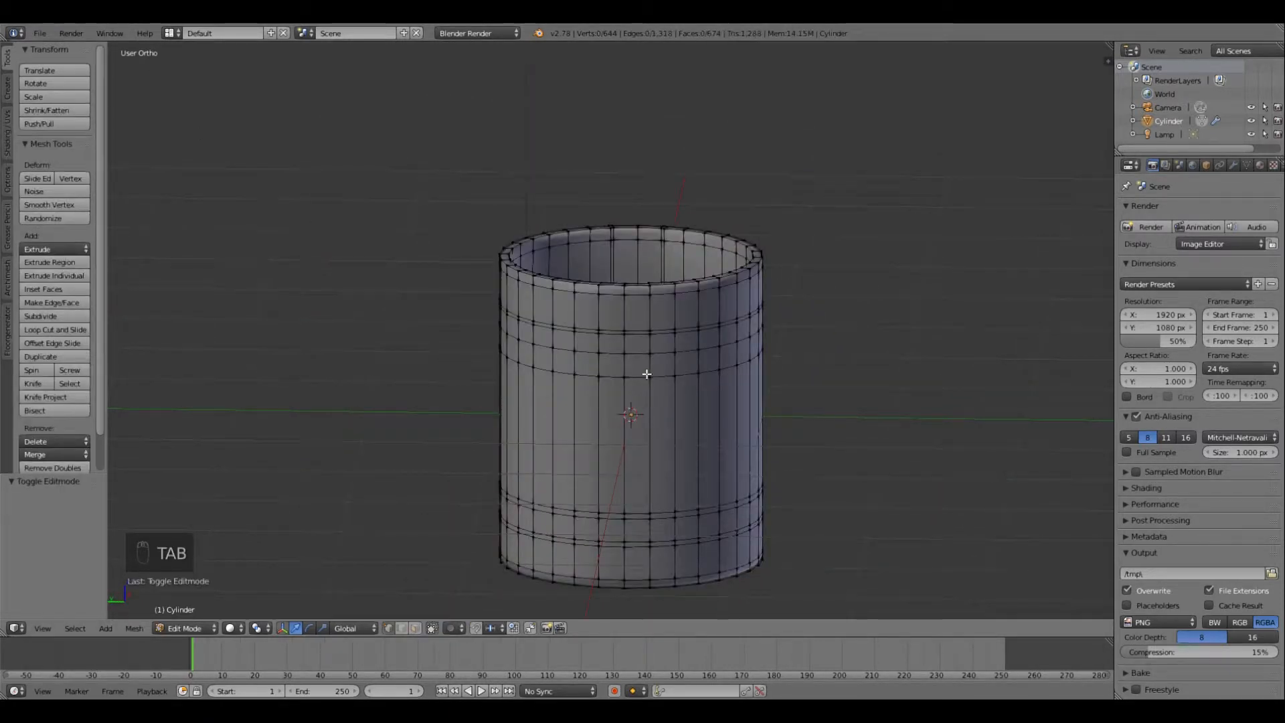
middle_click_drag(706, 407, 510, 320)
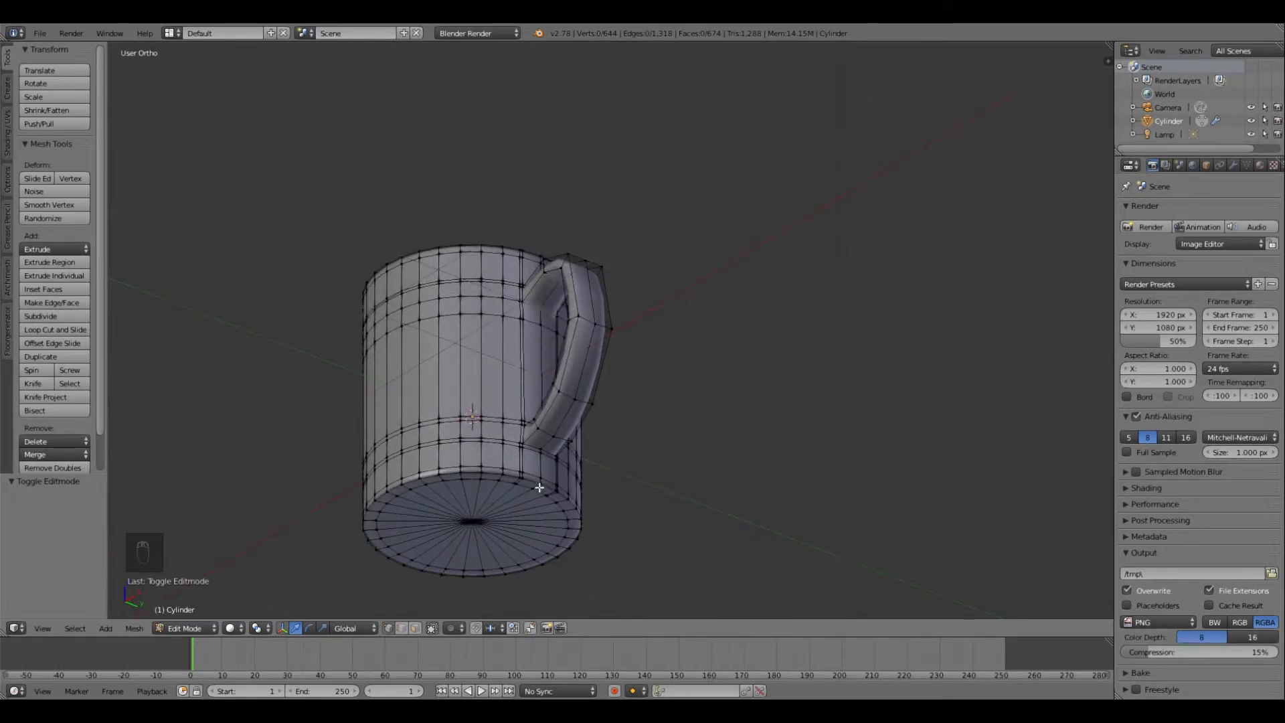
middle_click_drag(496, 403, 682, 477)
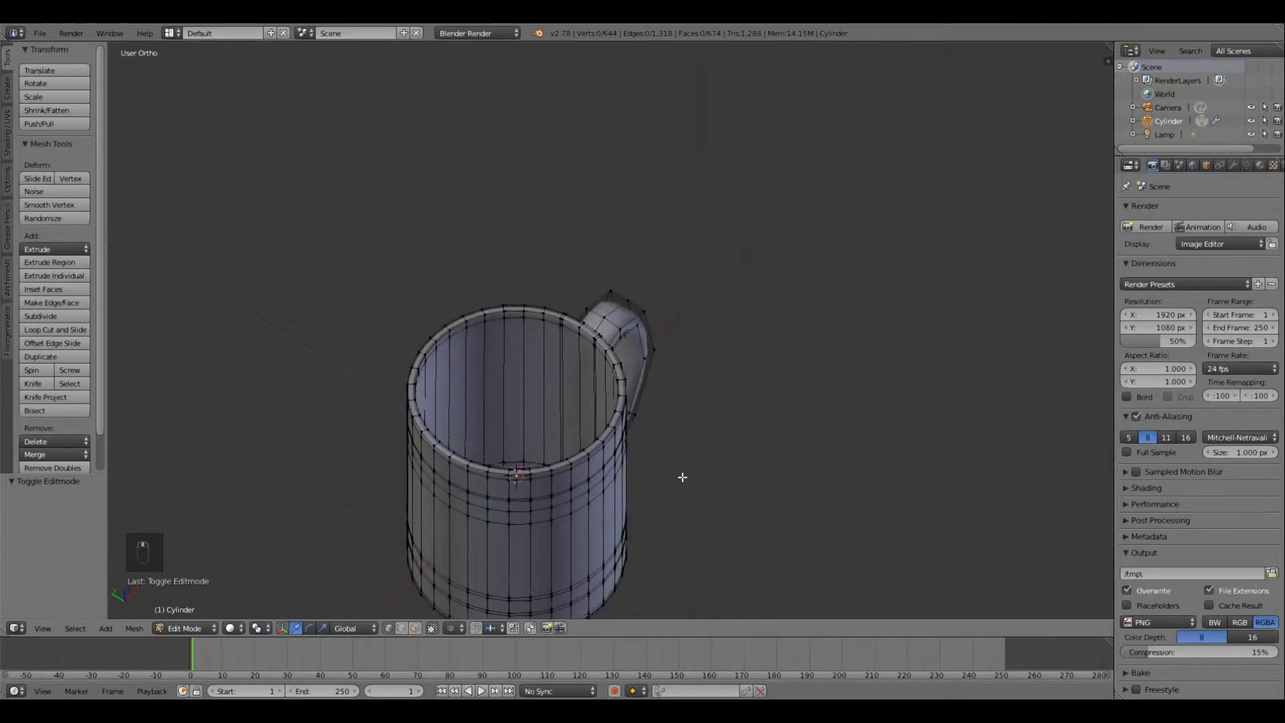
middle_click_drag(502, 431, 602, 424)
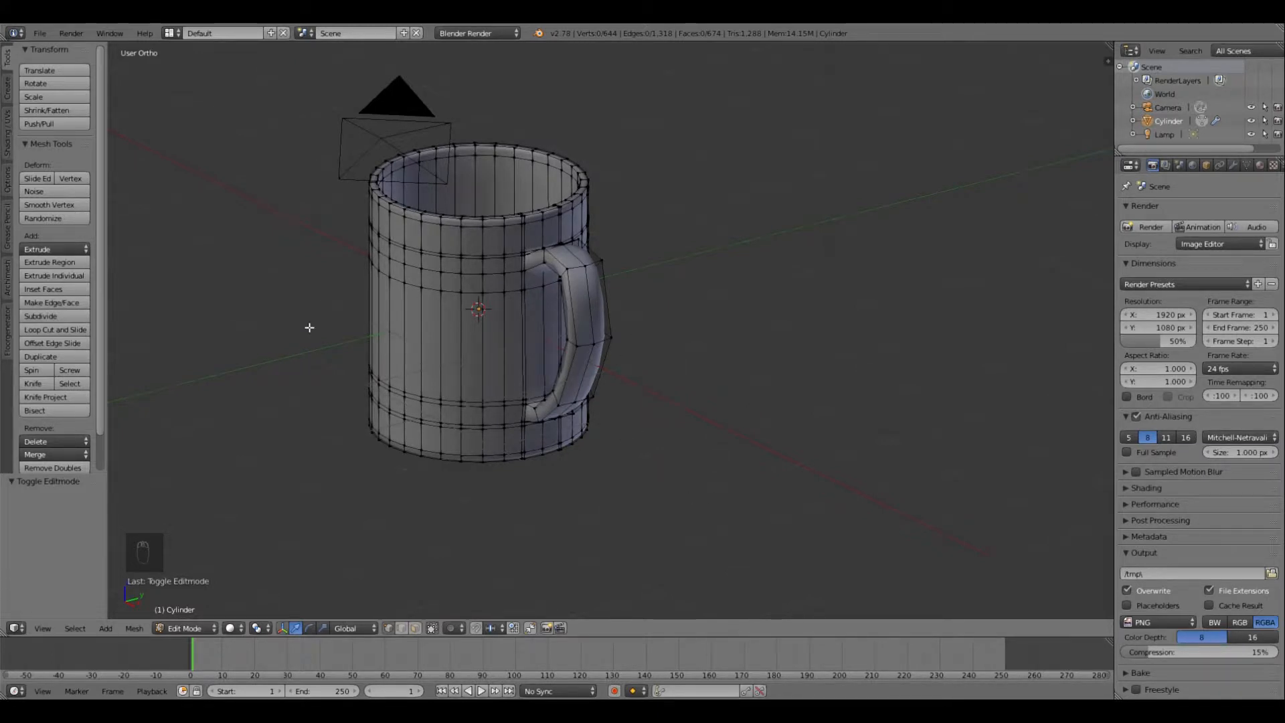
left_click(171, 34)
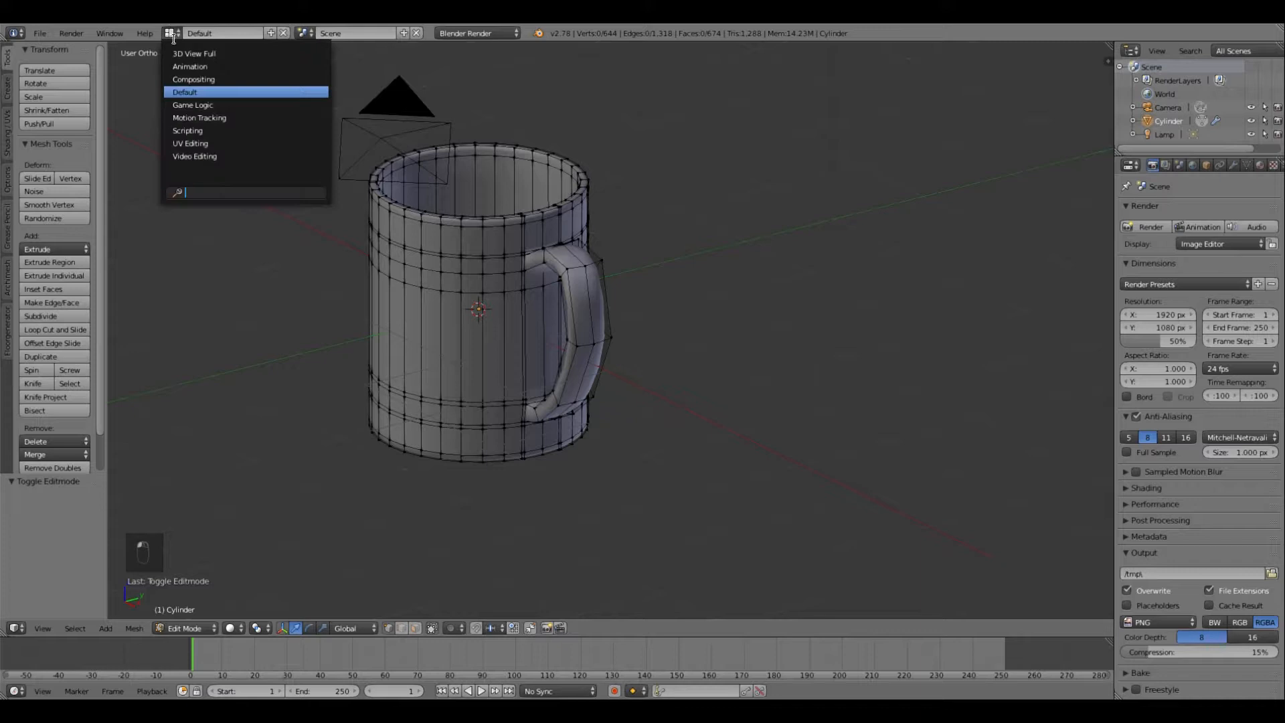
left_click(209, 143)
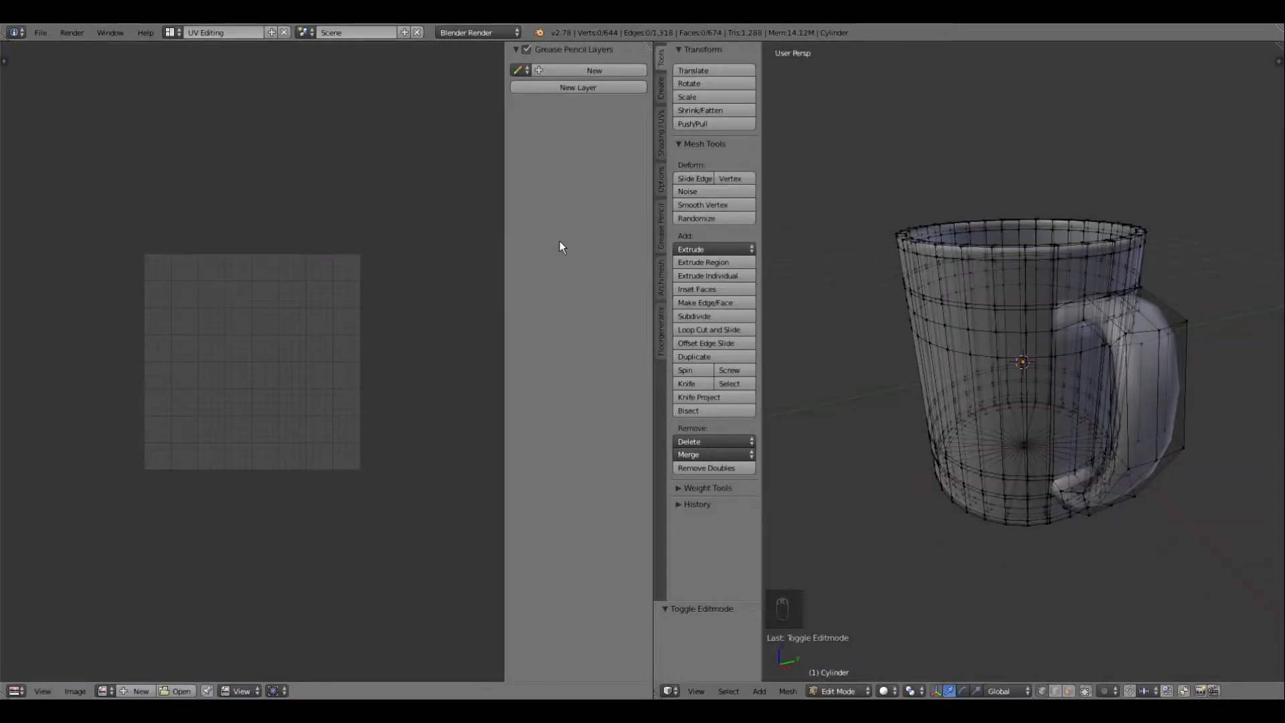
Step: Select the edge loop around the mug's outer bottom rim and mark it as a seam
middle_click_drag(970, 348, 918, 424)
scroll(894, 467, "up", 5)
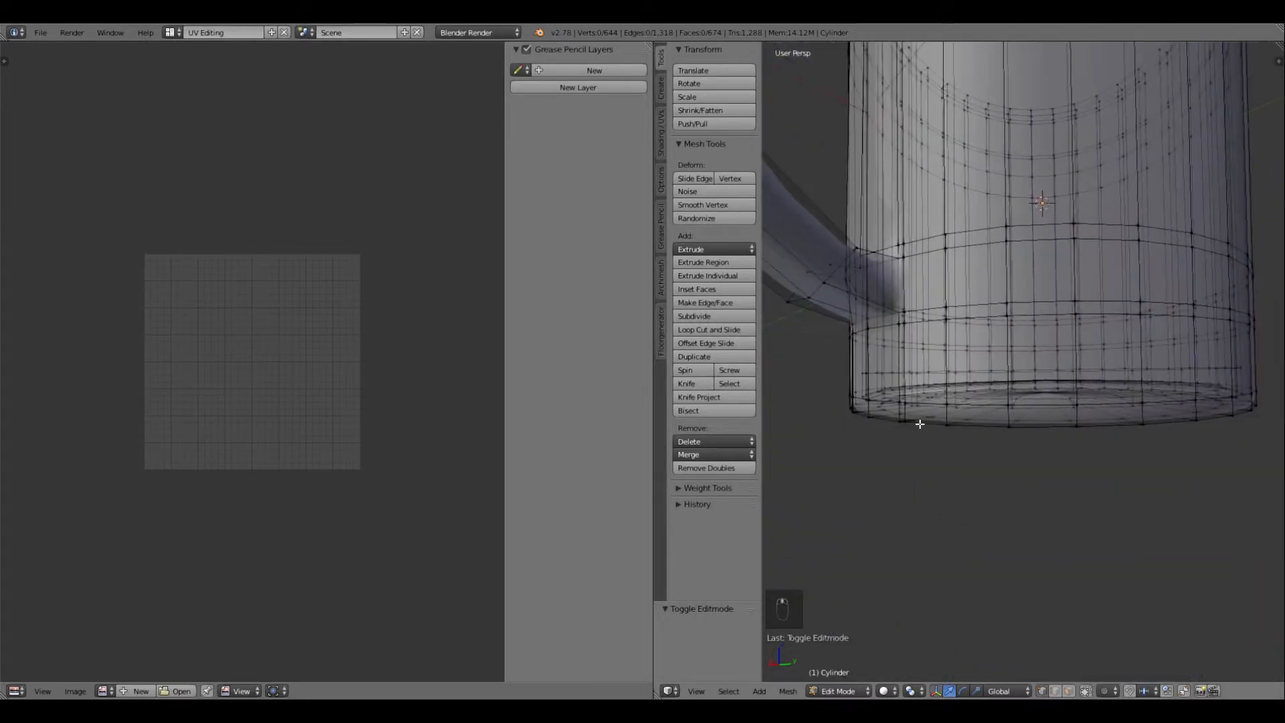
left_click(879, 421, "alt")
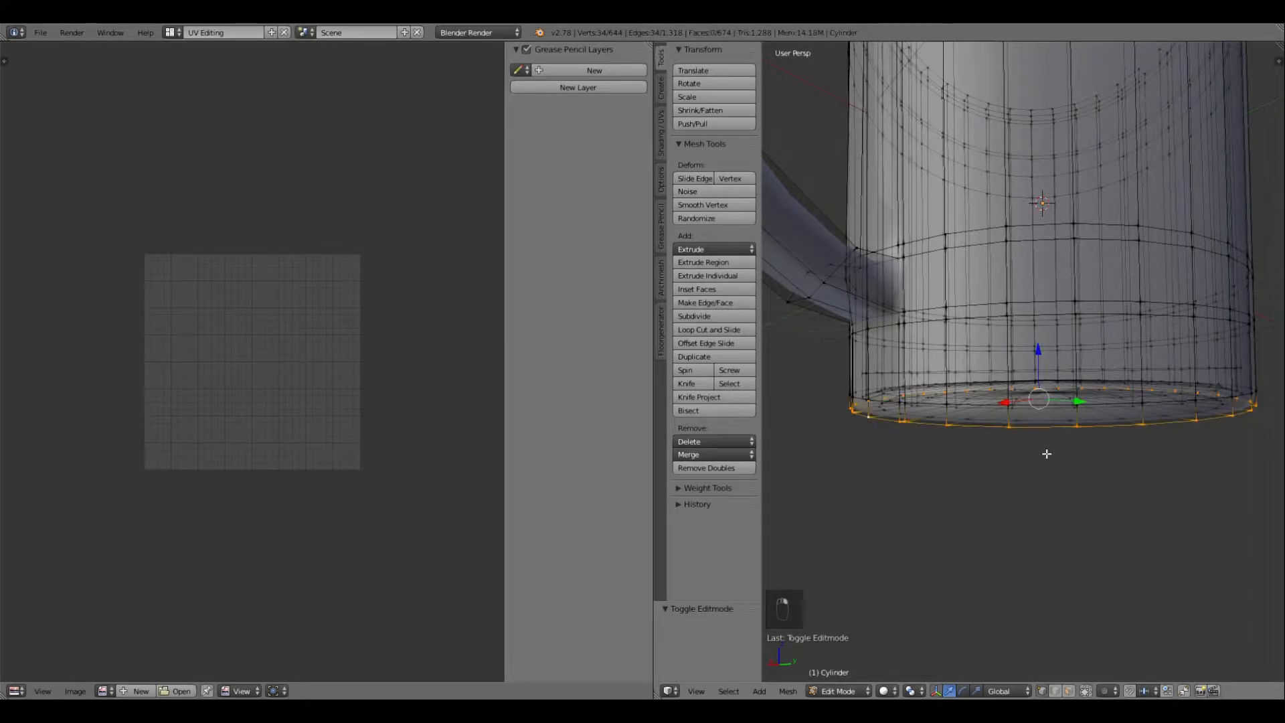
left_click(660, 146)
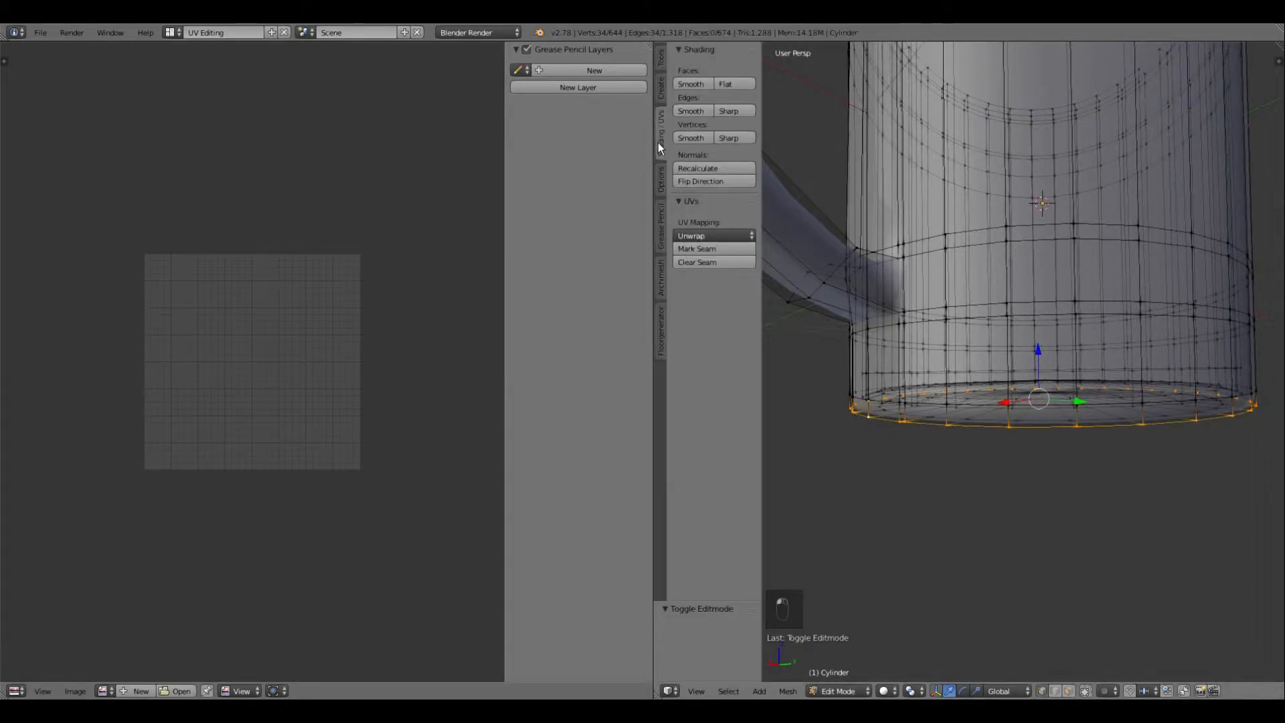
left_click(728, 248)
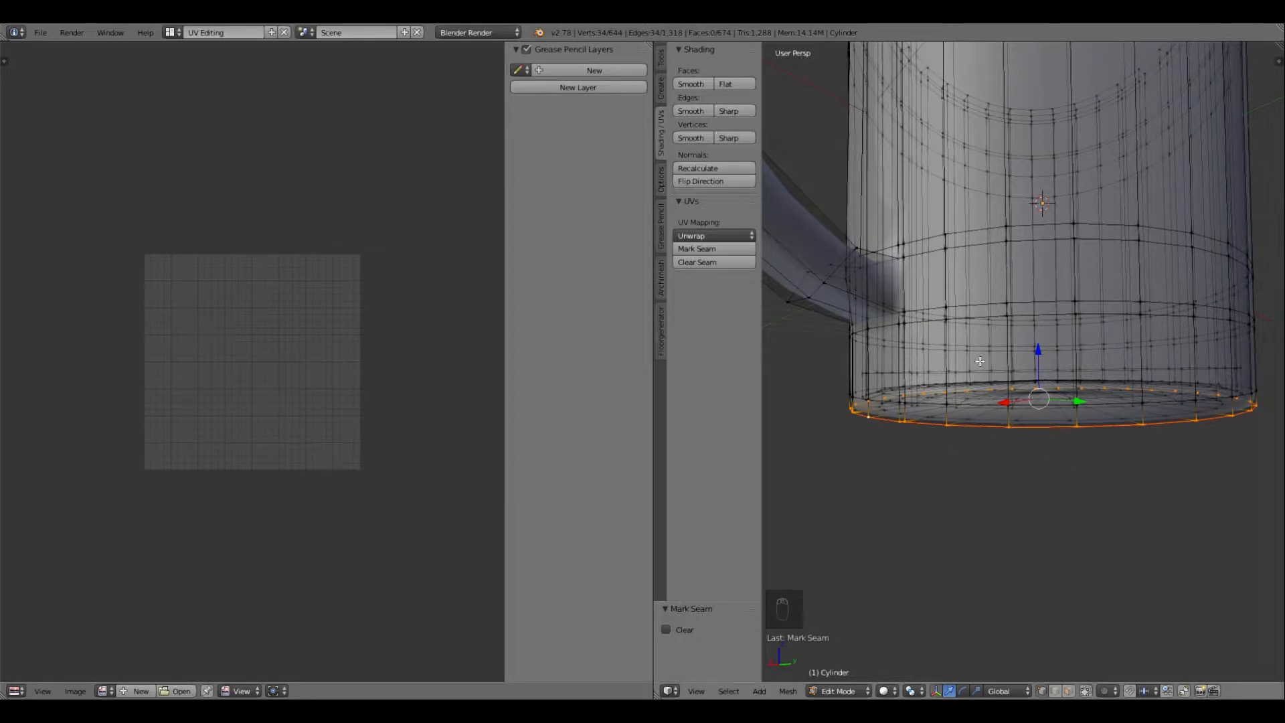
Step: Select only the edge loop around the mug's upper rim and mark it as a seam
middle_click_drag(999, 367, 972, 375)
scroll(988, 431, "down", 4)
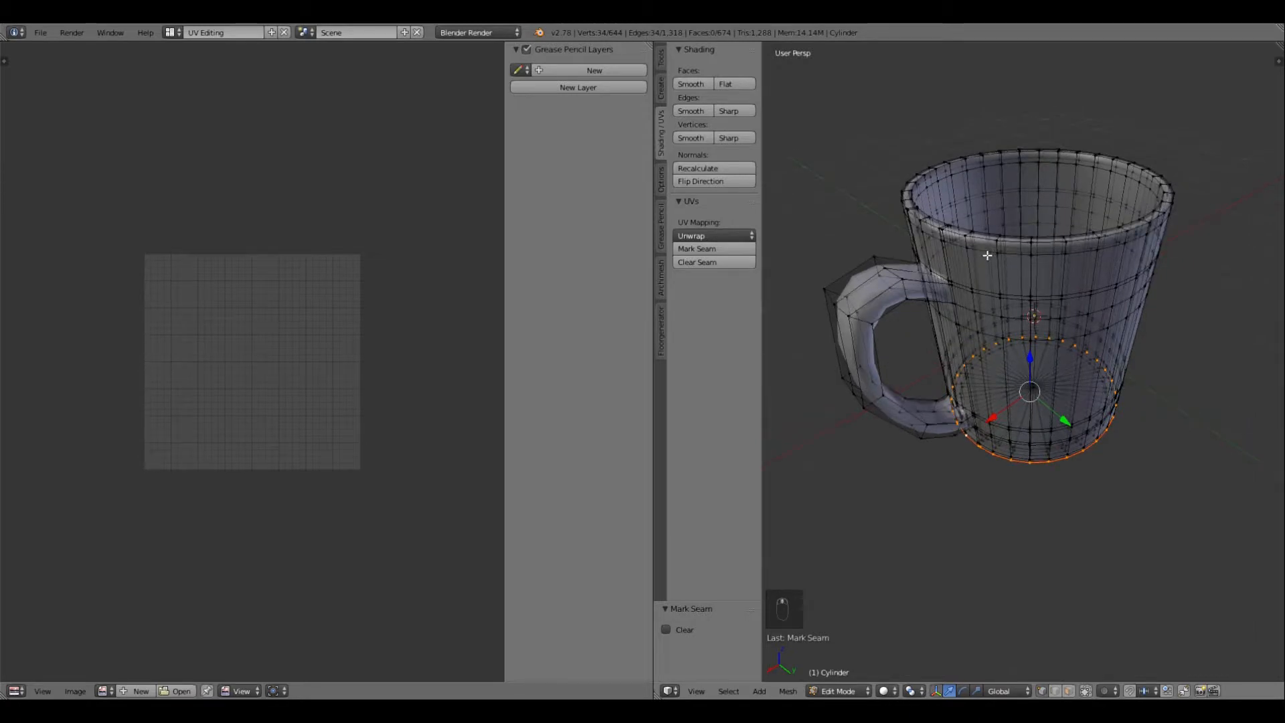
key("a")
right_click(979, 237, "alt")
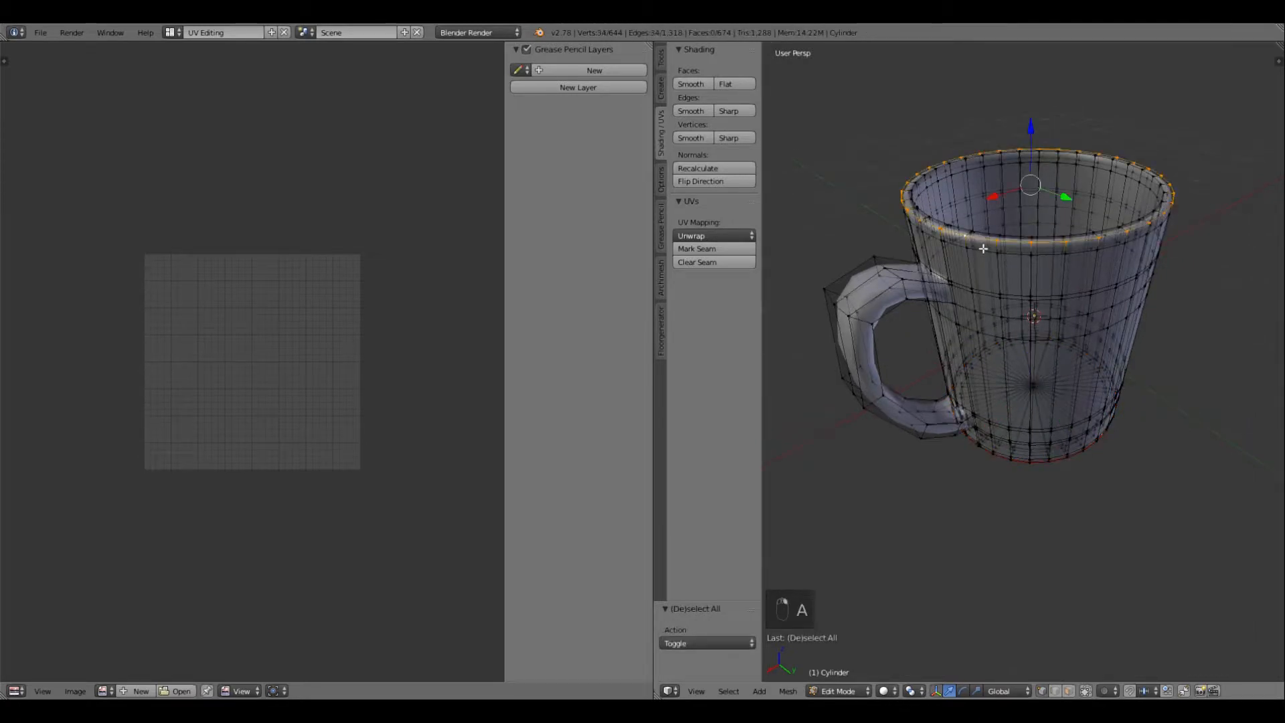
left_click(707, 251)
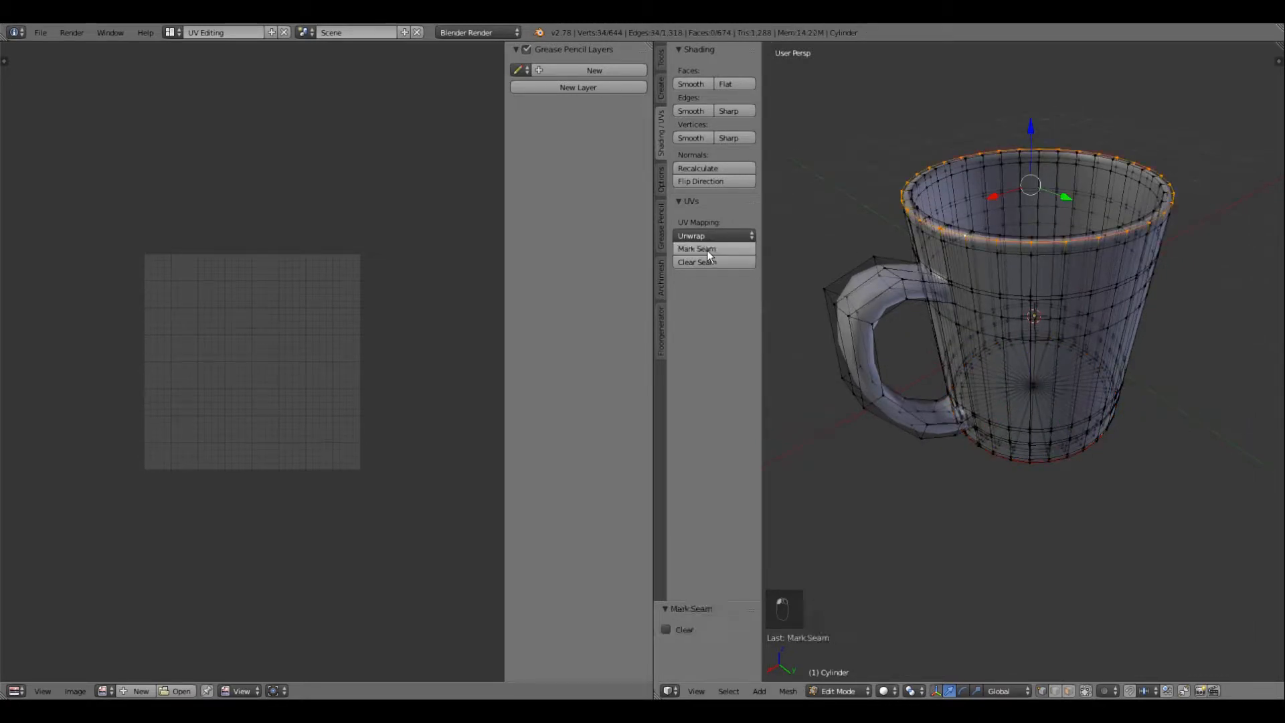
Step: Deselect everything and close in on the mug's inner bottom from above
key("a")
middle_click_drag(1041, 332, 947, 315)
scroll(916, 355, "up", 7)
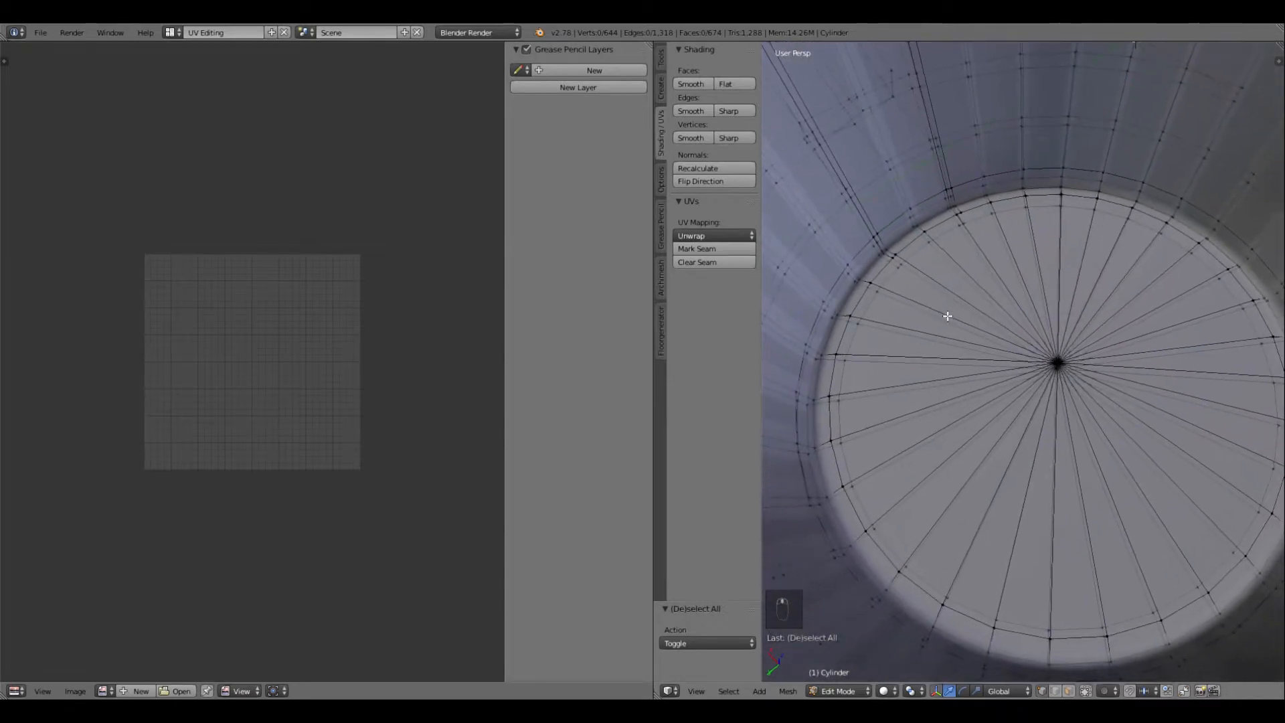
Step: Mark the circular edge loop around the mug's base as a seam
right_click(816, 422, "alt")
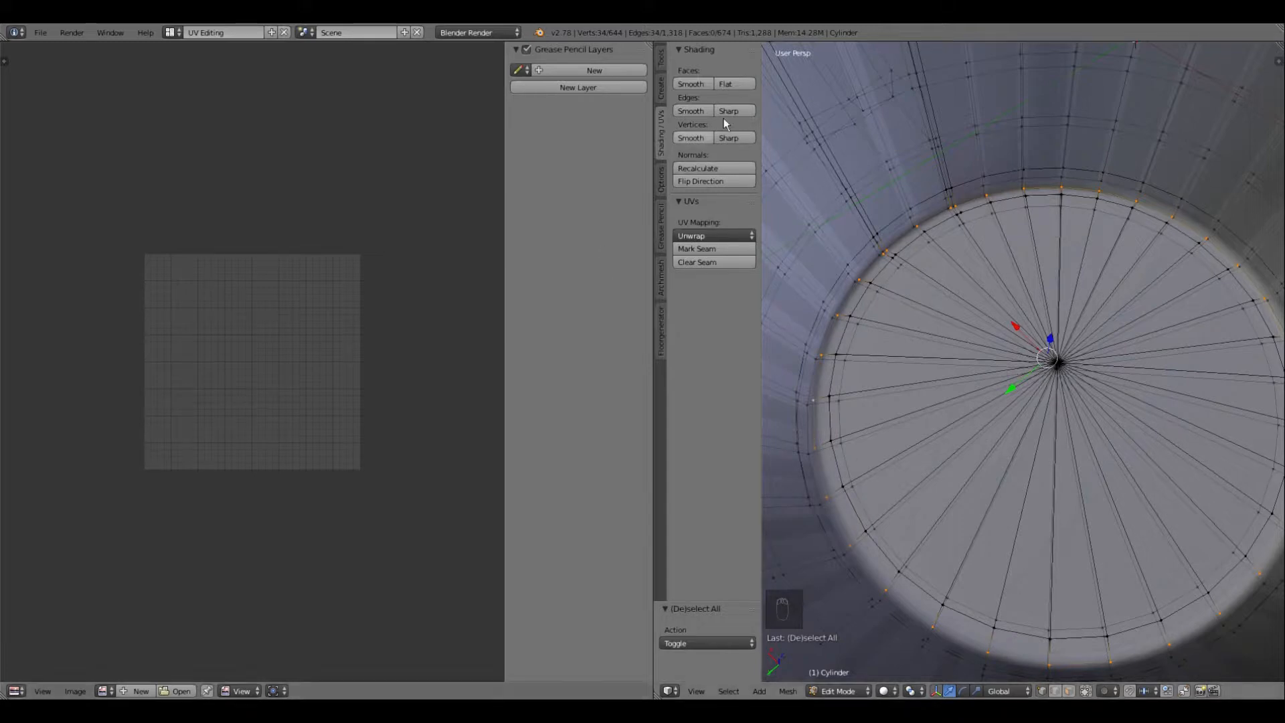
left_click(710, 249)
key("a")
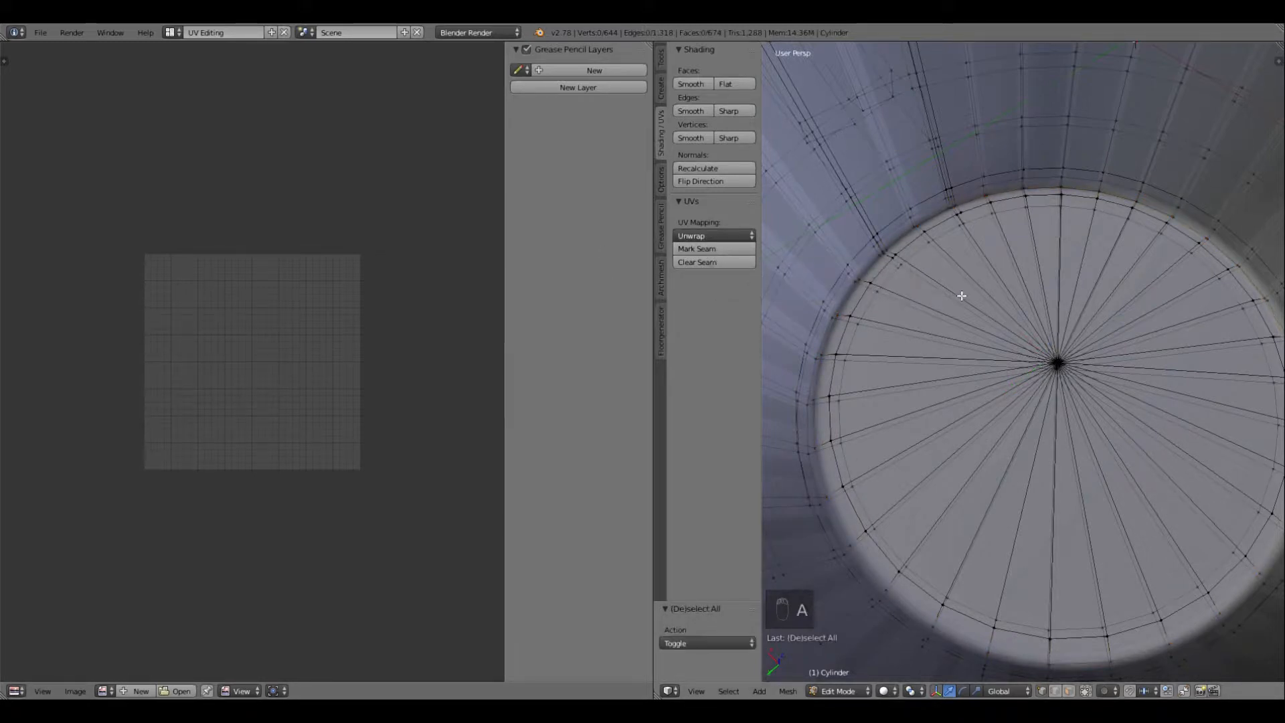
Step: Turn off the viewport display of the mug's Subdivision Surface modifier in the Default layout, then return to the UV Editing layout
middle_click_drag(964, 289, 1282, 299)
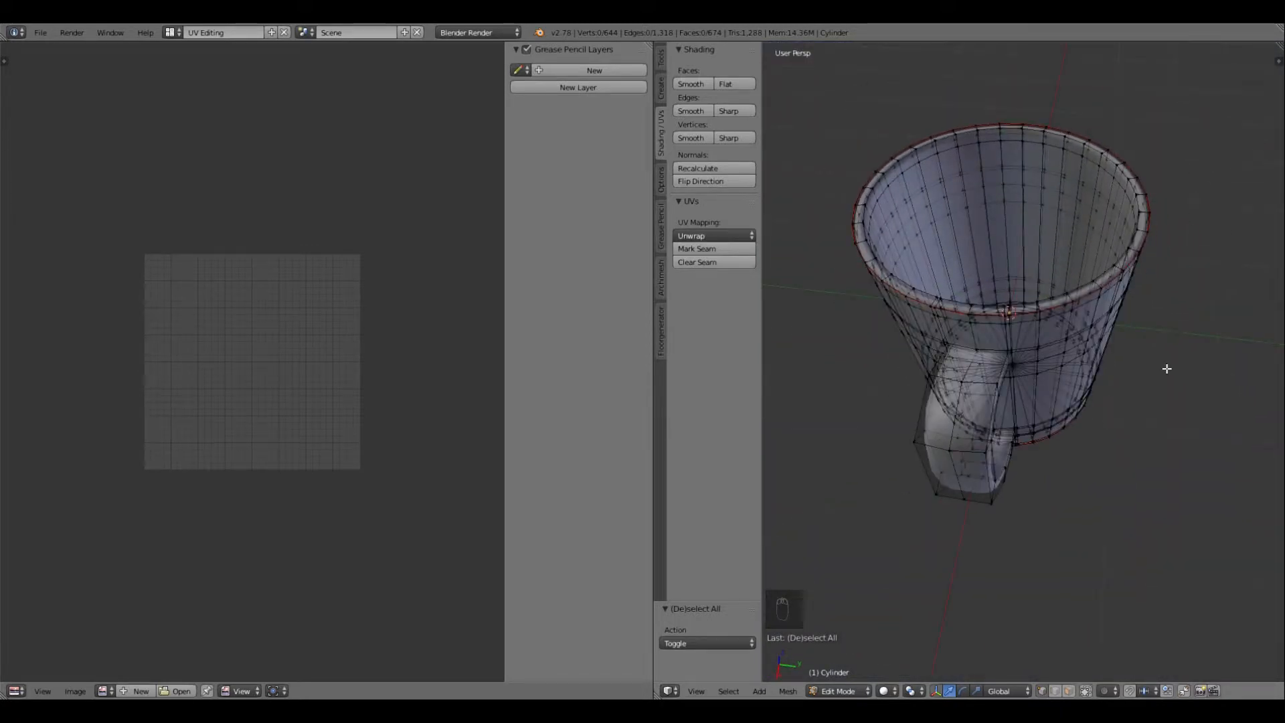
scroll(984, 348, "up", 5)
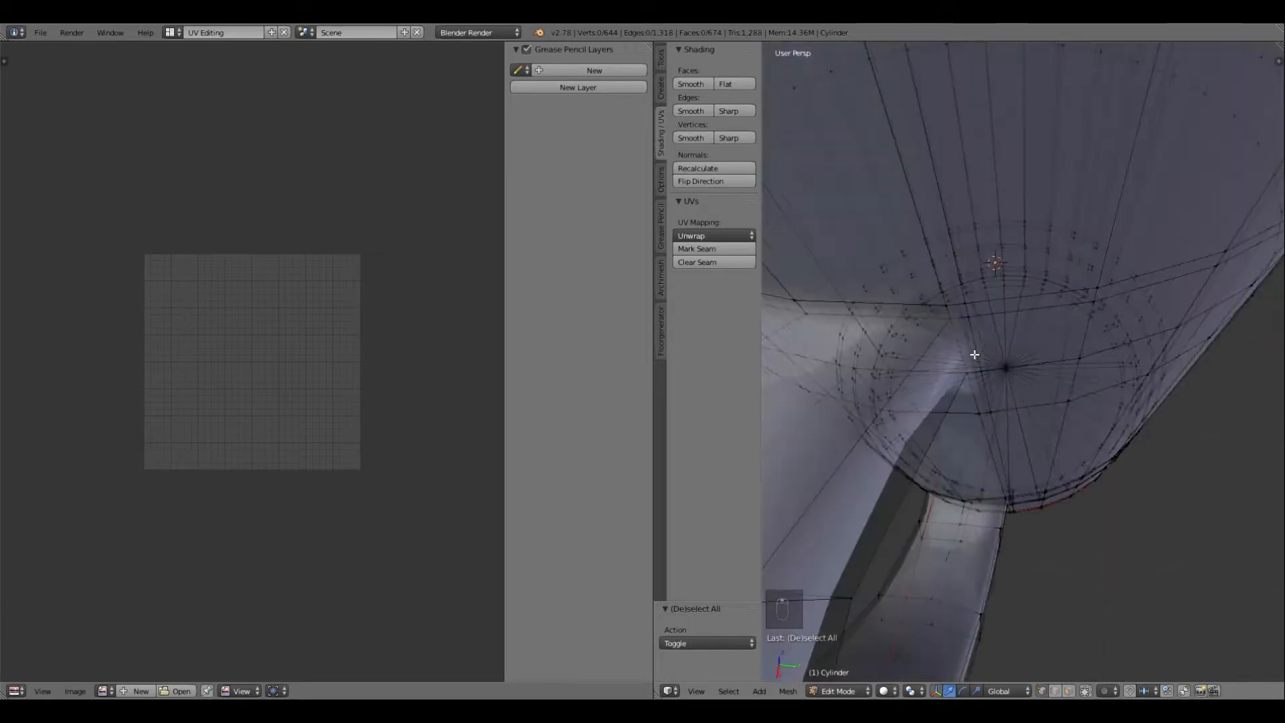
scroll(984, 348, "down", 4)
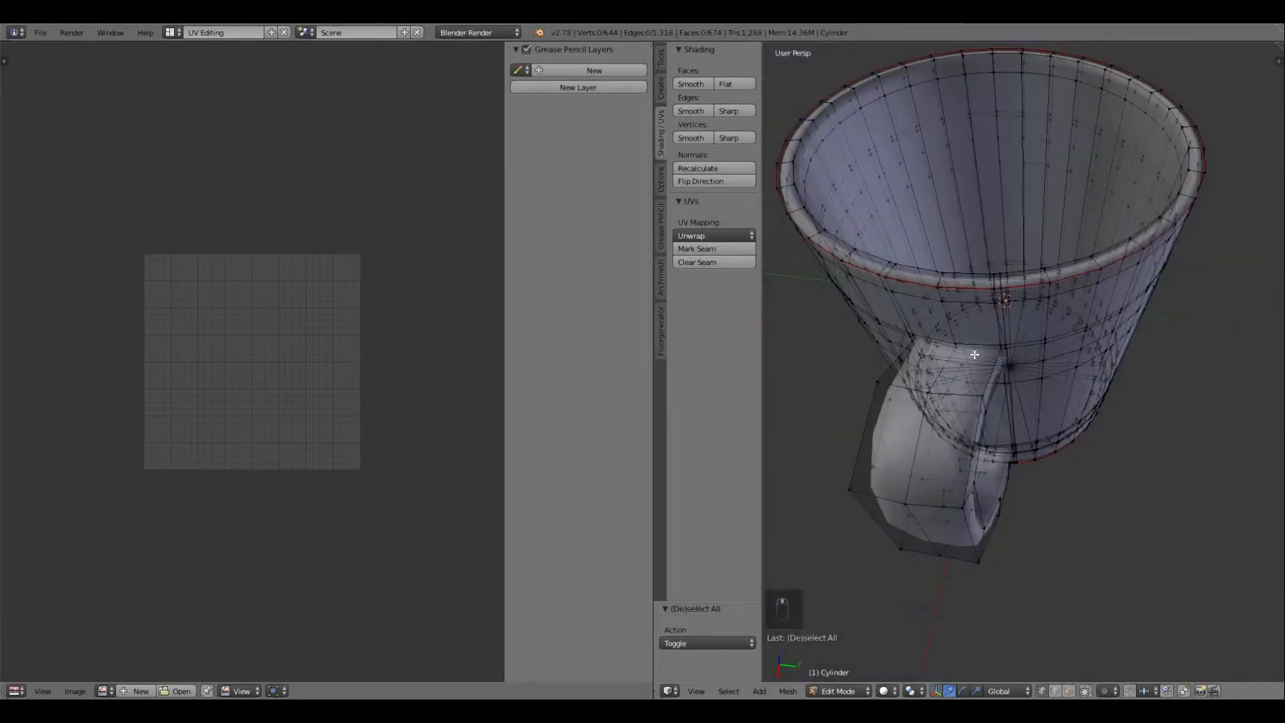
left_click(170, 33)
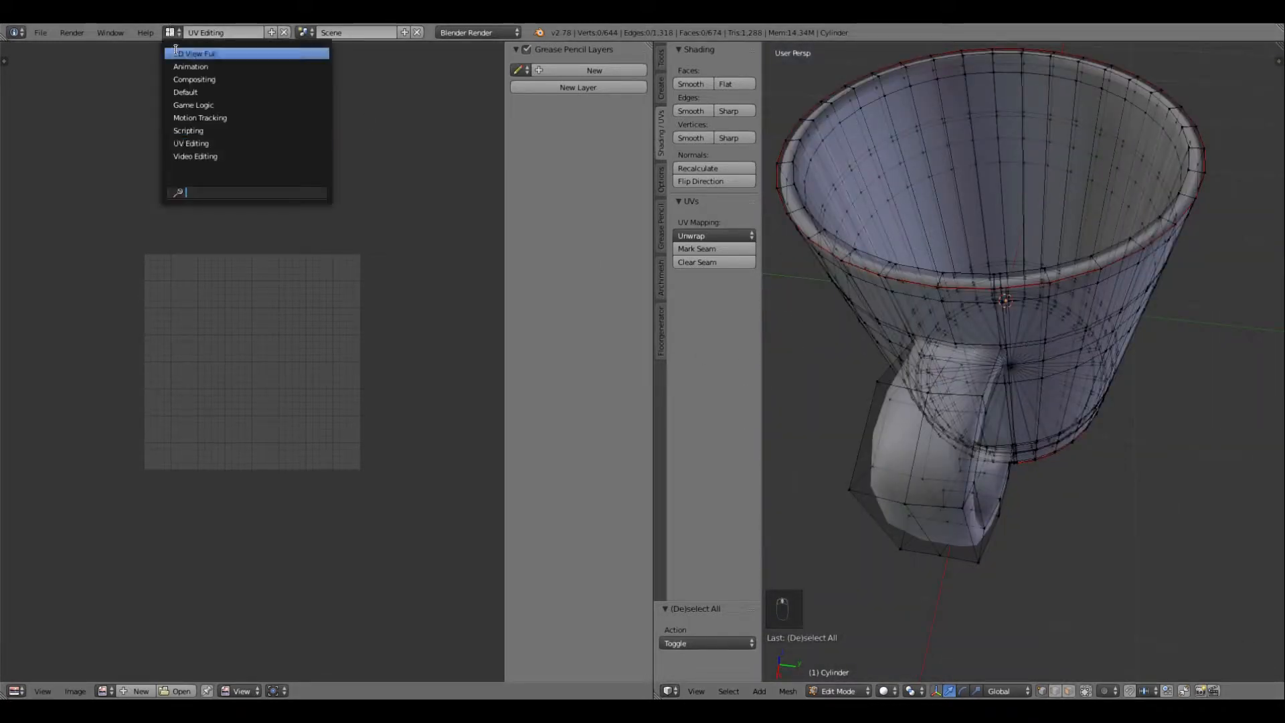
left_click(233, 91)
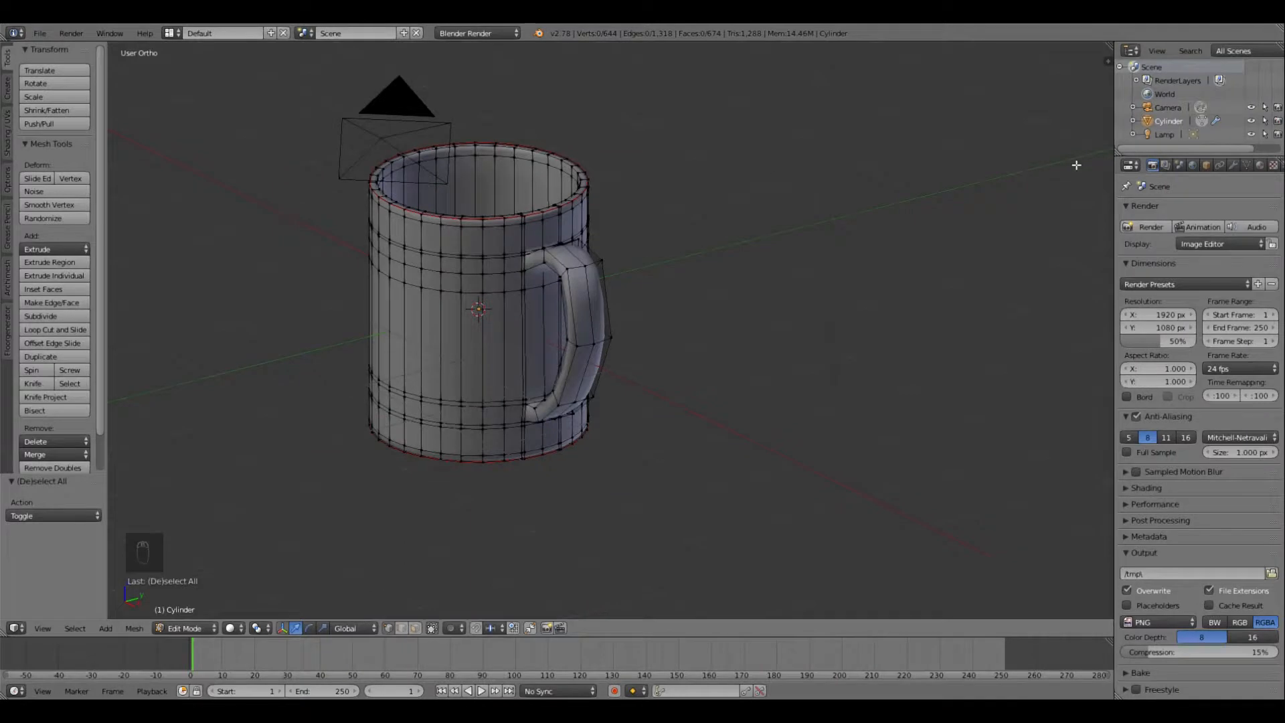
left_click(1231, 168)
left_click(1195, 231)
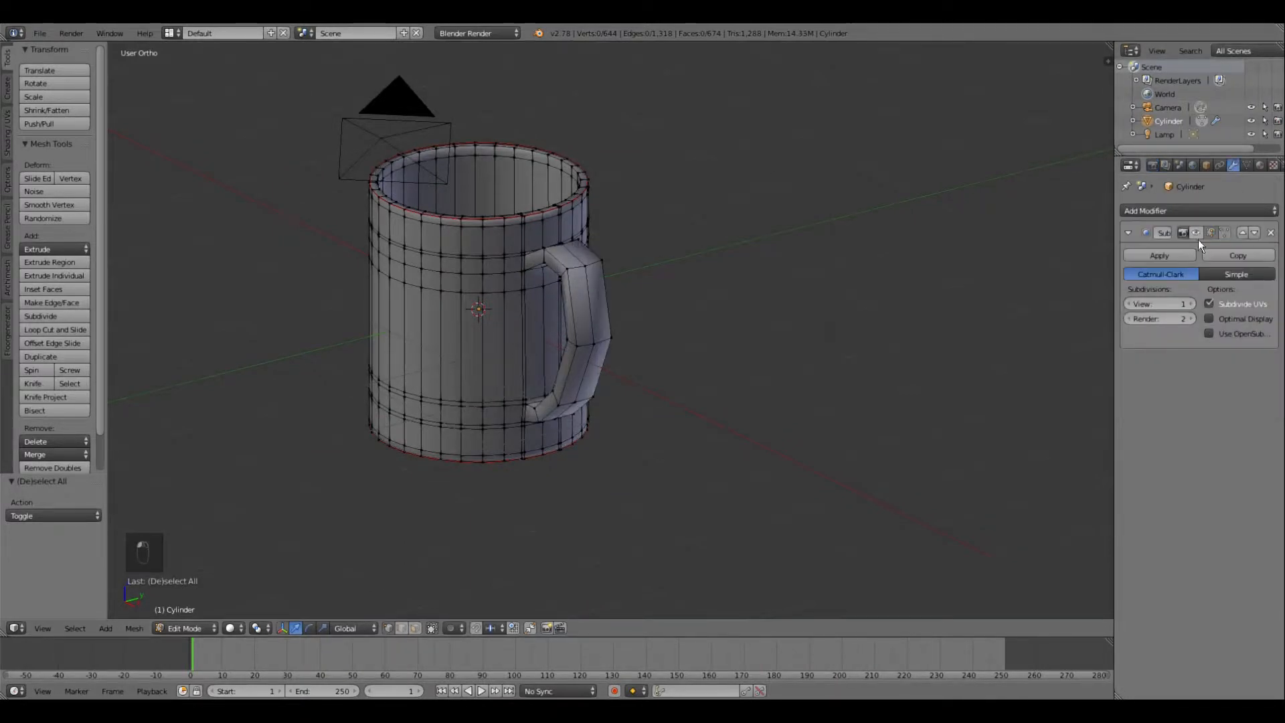
left_click(171, 33)
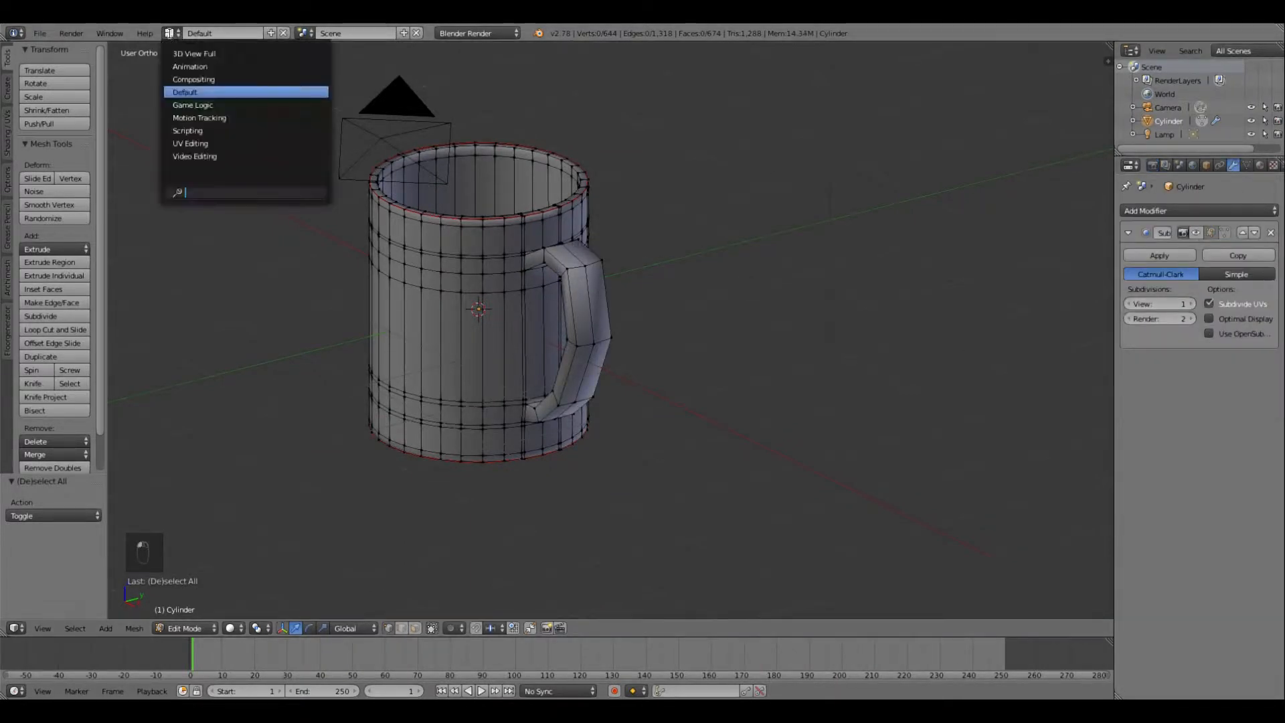
left_click(204, 143)
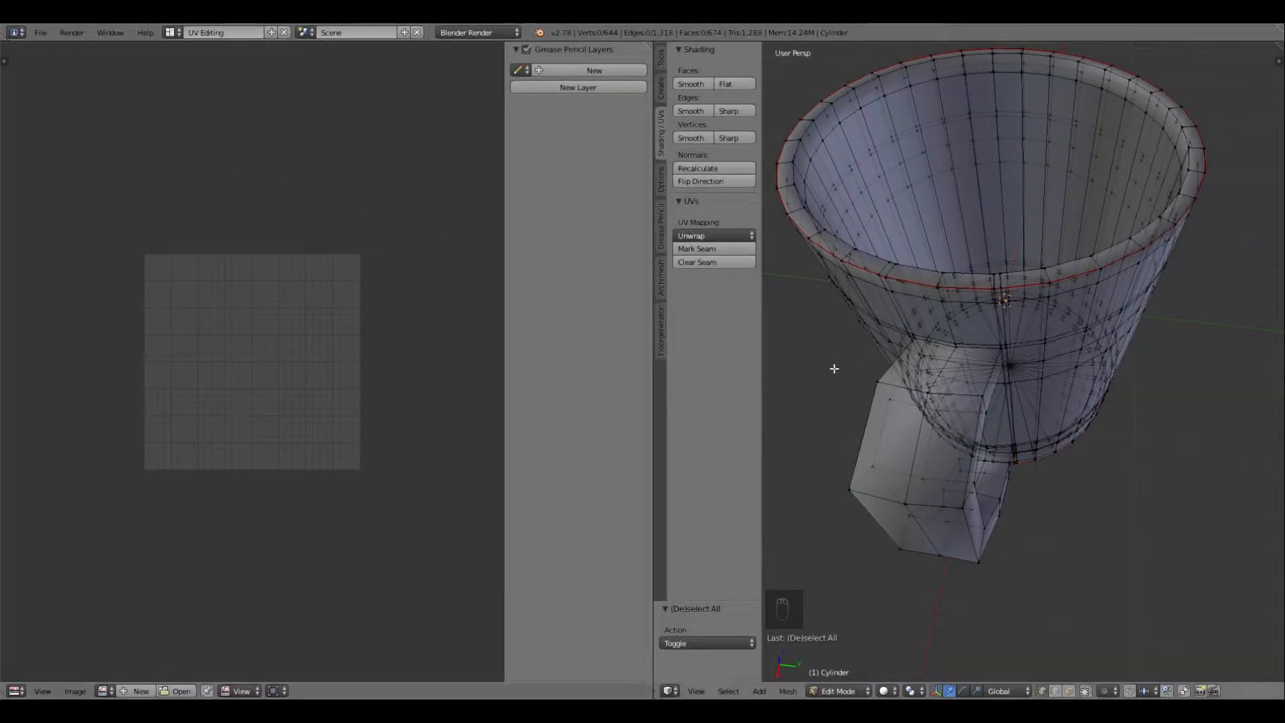
Step: Mark the vertical edge loop running down the handle side of the mug and along the middle of the handle as a seam
middle_click_drag(915, 377, 946, 350)
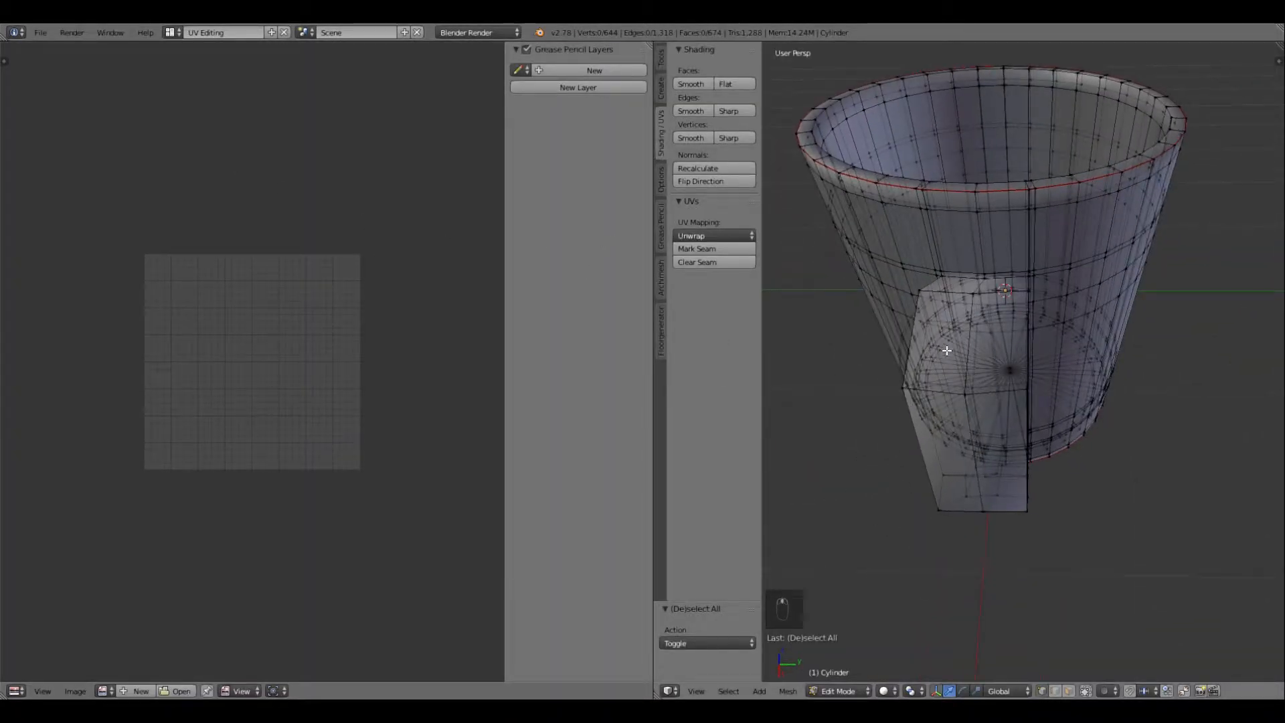
right_click(979, 238, "alt")
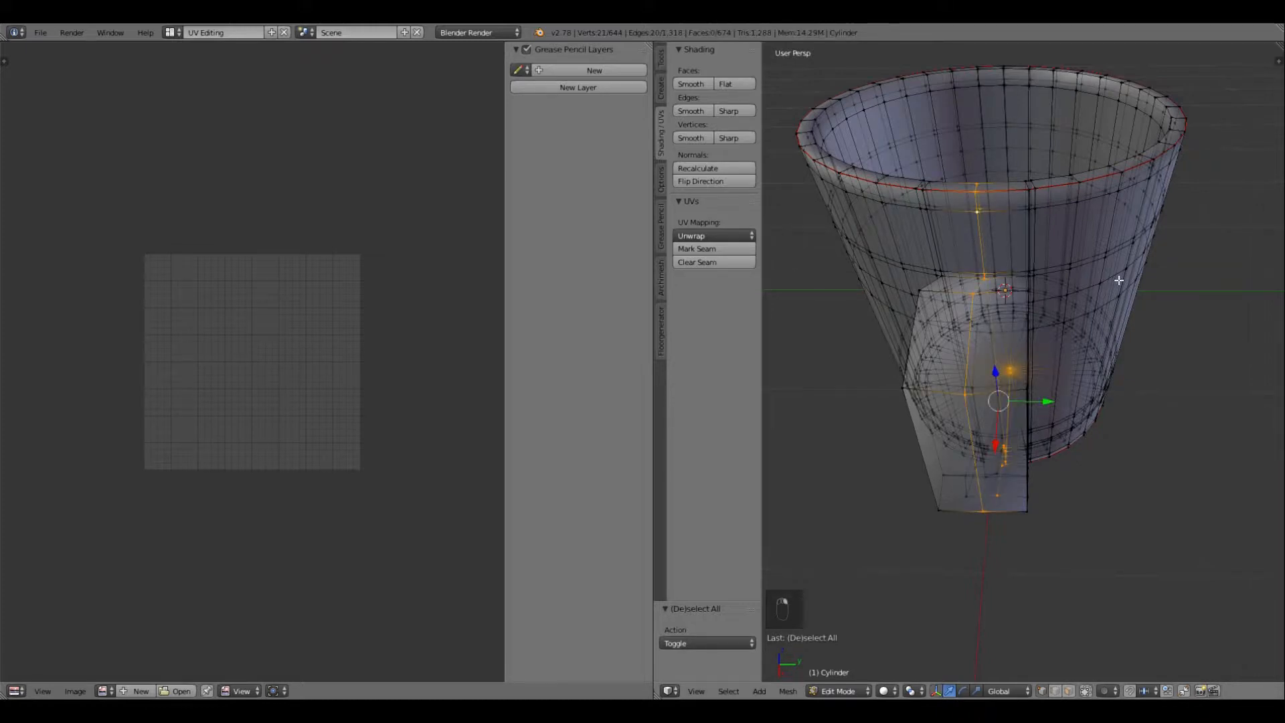
middle_click_drag(1120, 280, 1167, 215)
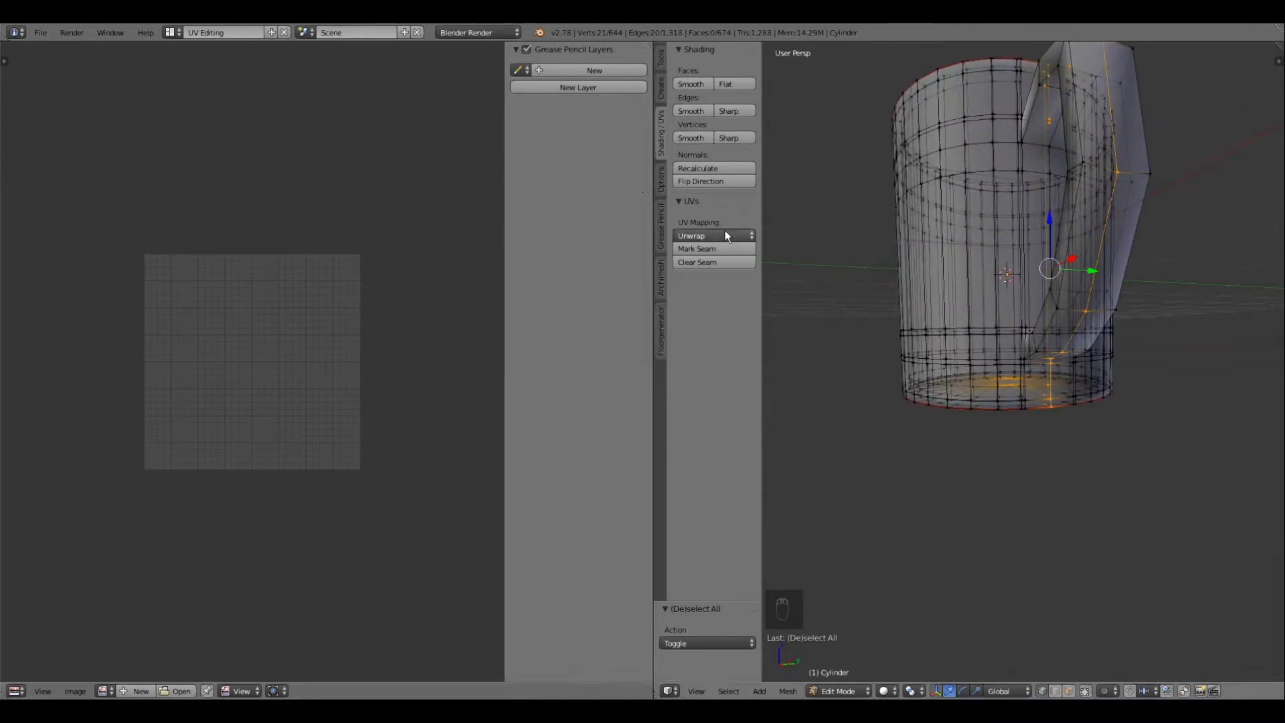
left_click(698, 248)
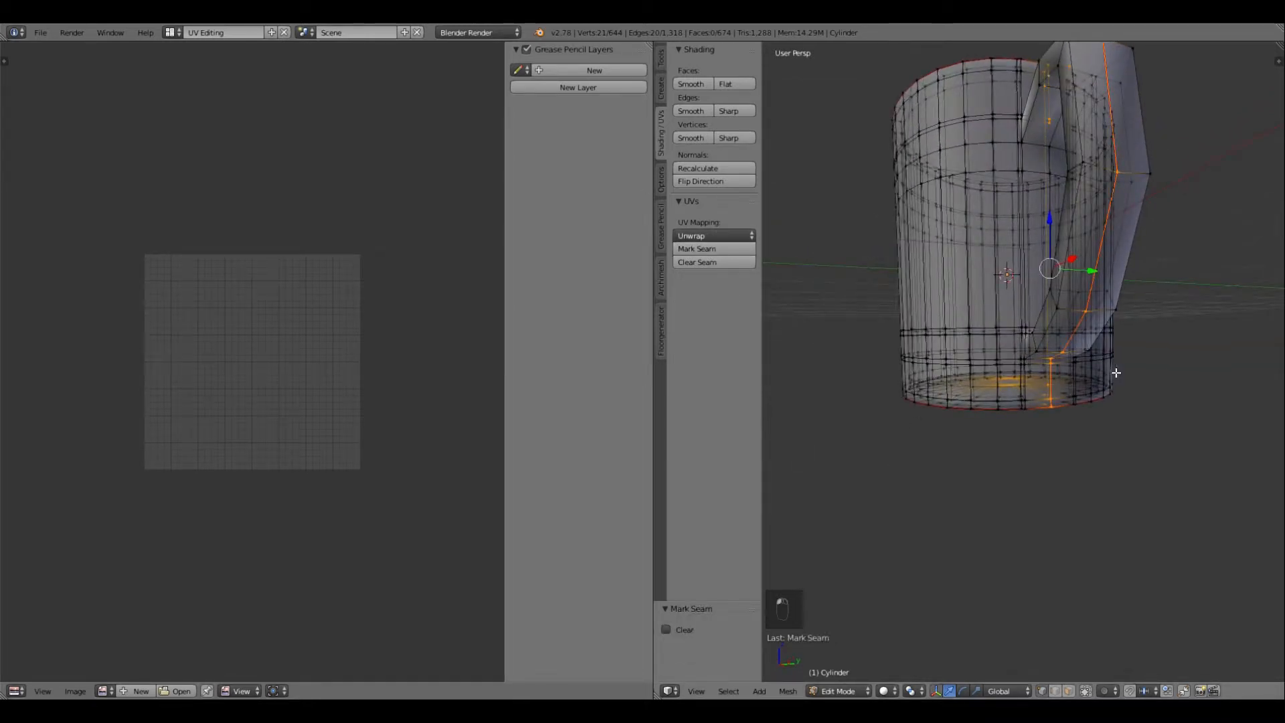
key("a")
Step: Mark the vertical edge line on the mug's outer wall between the two handle joints as a seam
middle_click_drag(997, 335, 1008, 394)
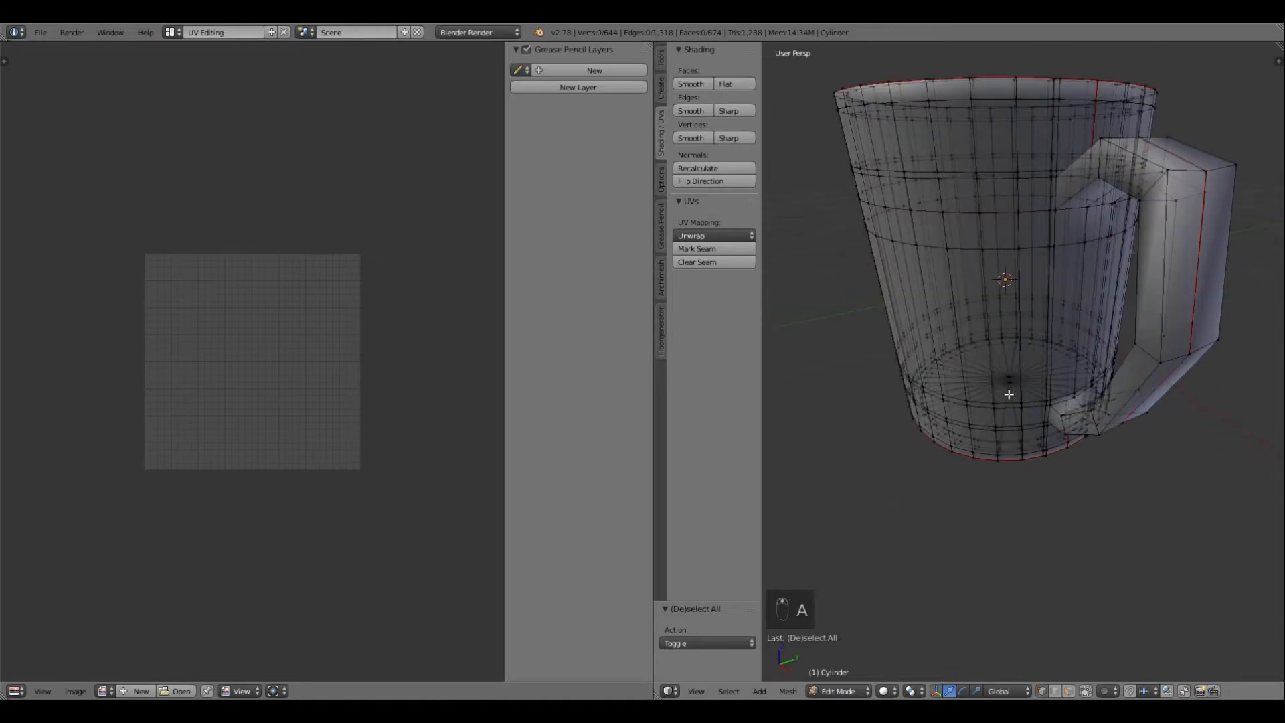
right_click(1088, 209)
scroll(1118, 403, "up", 2)
scroll(1118, 402, "up", 2)
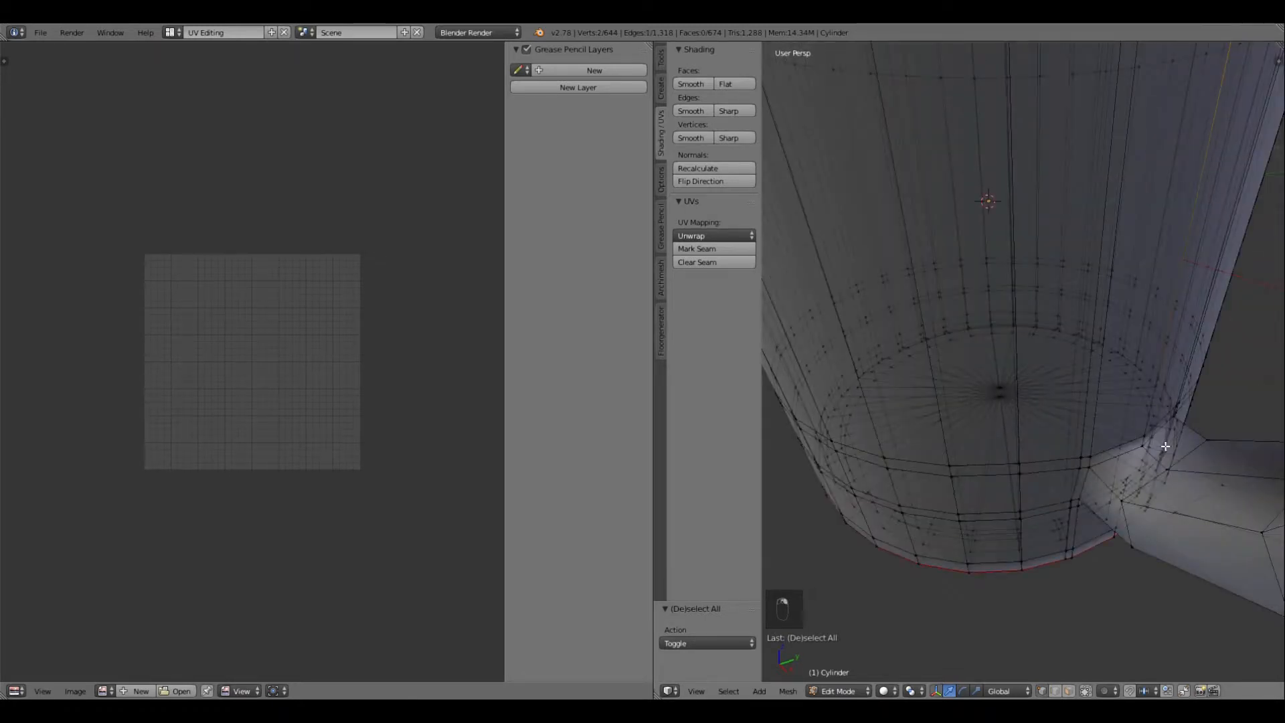
scroll(1216, 451, "down", 2)
mouse_move(1117, 452)
middle_mouse_down()
mouse_move(1099, 427)
mouse_move(1118, 431)
middle_mouse_up()
scroll(1103, 416, "up", 2)
scroll(1103, 416, "up", 1)
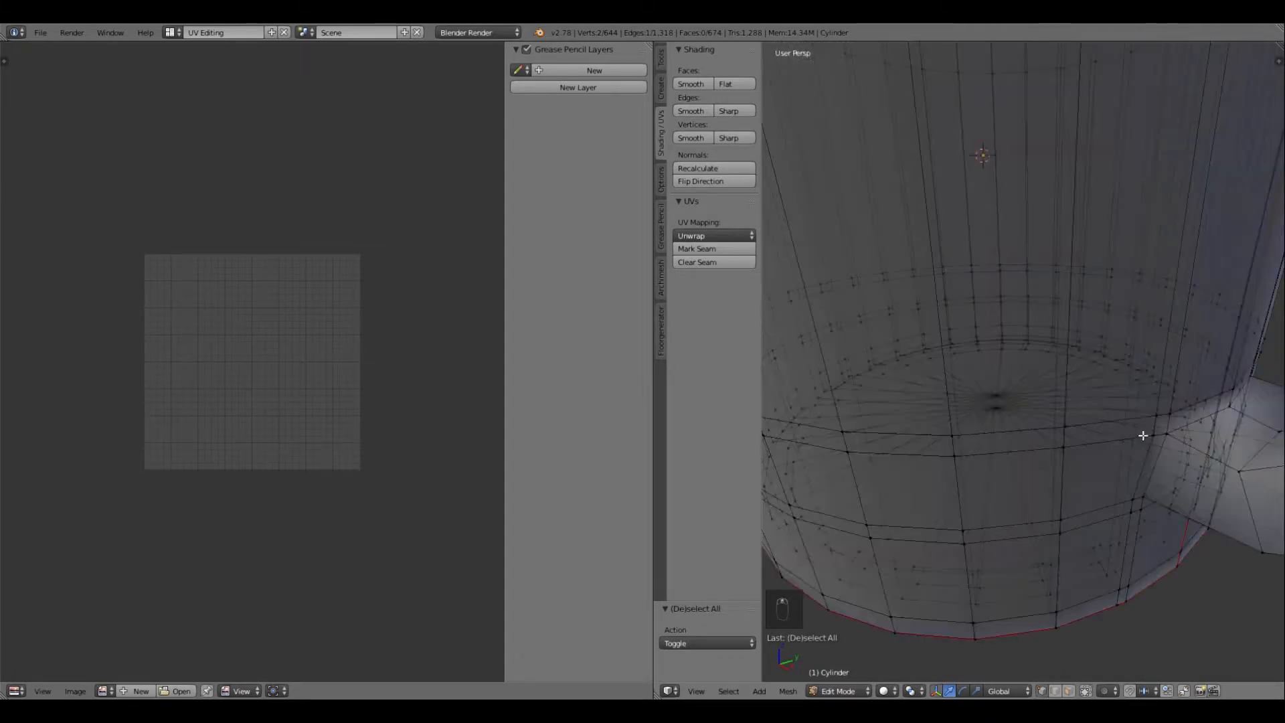
scroll(1130, 435, "up", 2)
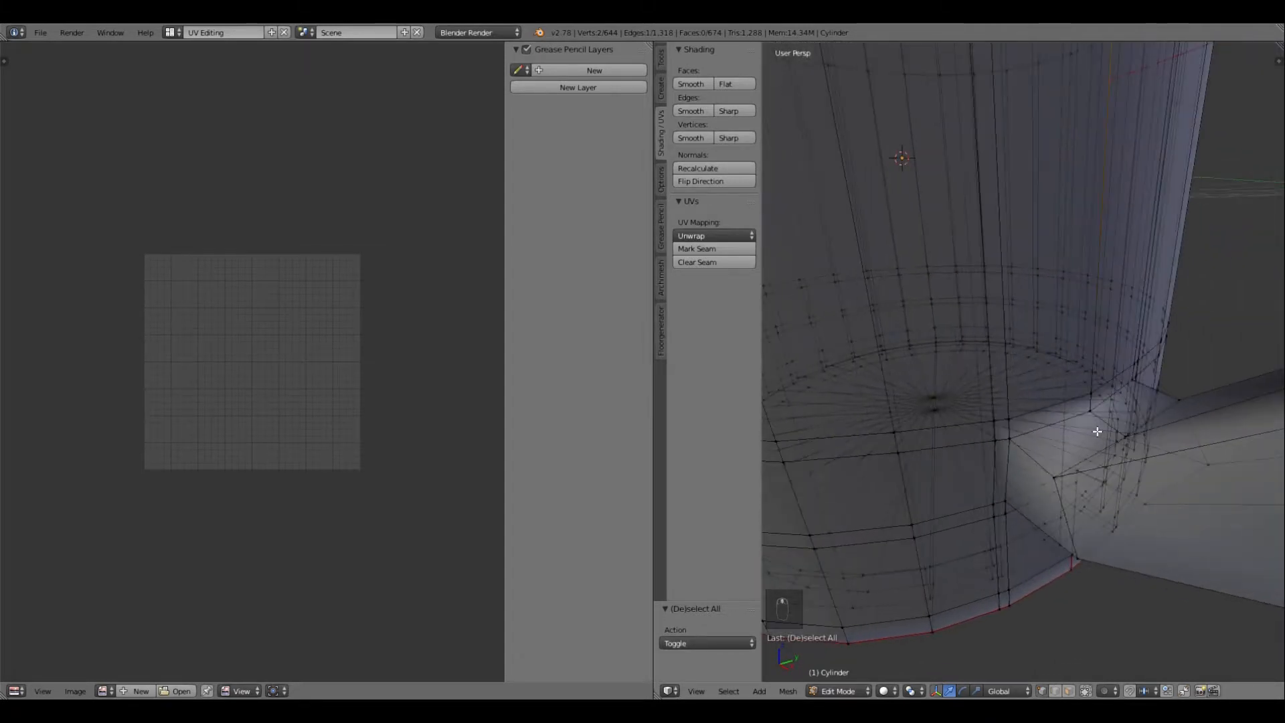
right_click(1092, 386, "alt")
left_click(711, 253)
key("a")
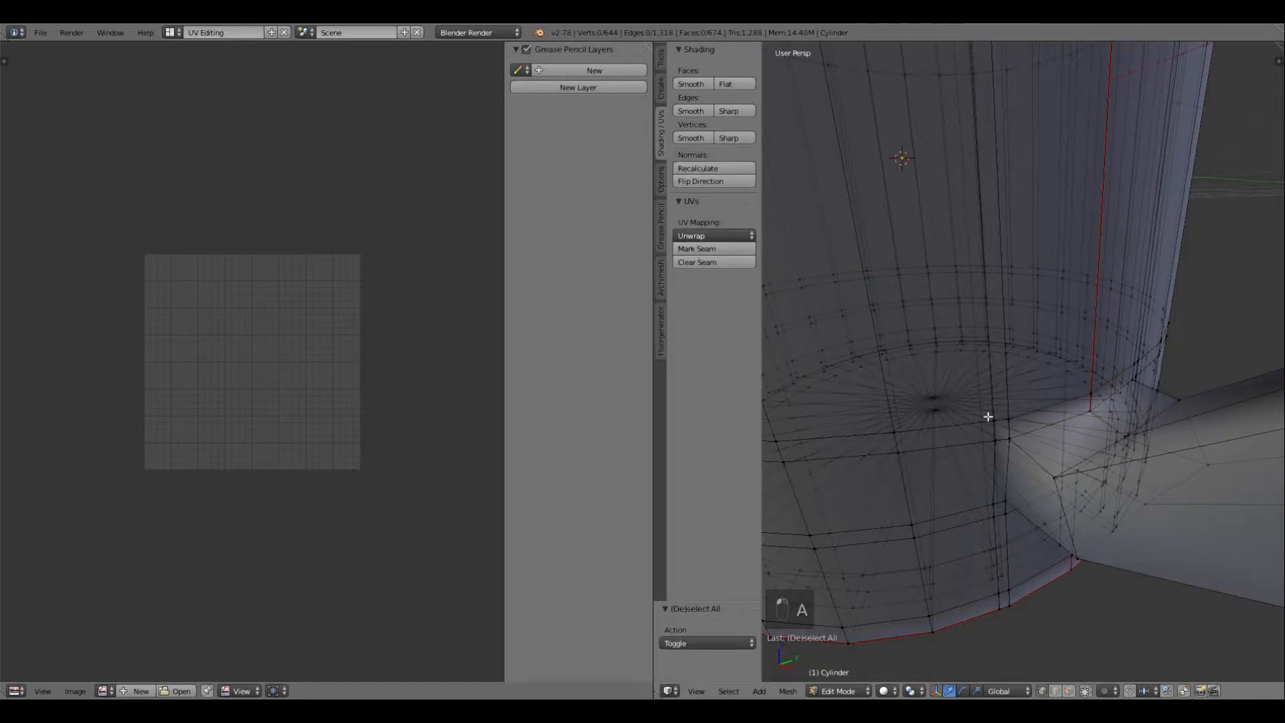
Step: Mark the edges around the lower joint between the handle and the mug's wall as a seam
middle_click_drag(1078, 520, 1067, 502)
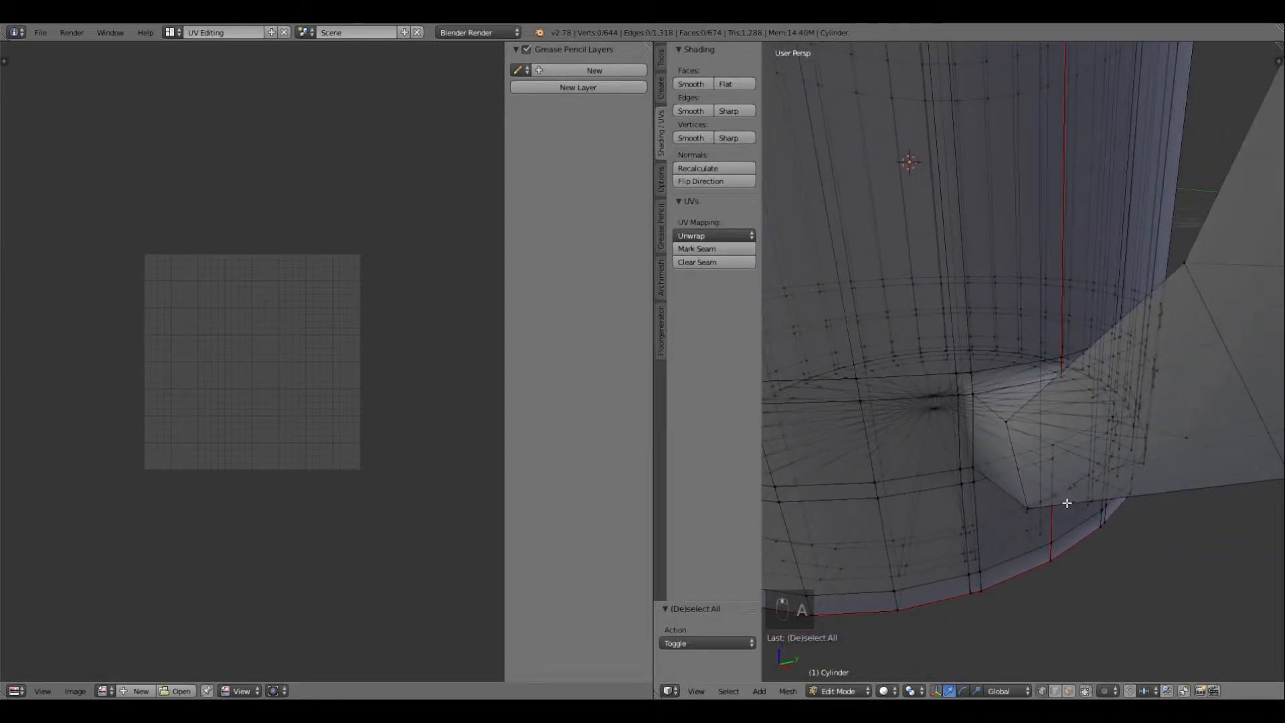
right_click(973, 396)
right_click(976, 471, "shift")
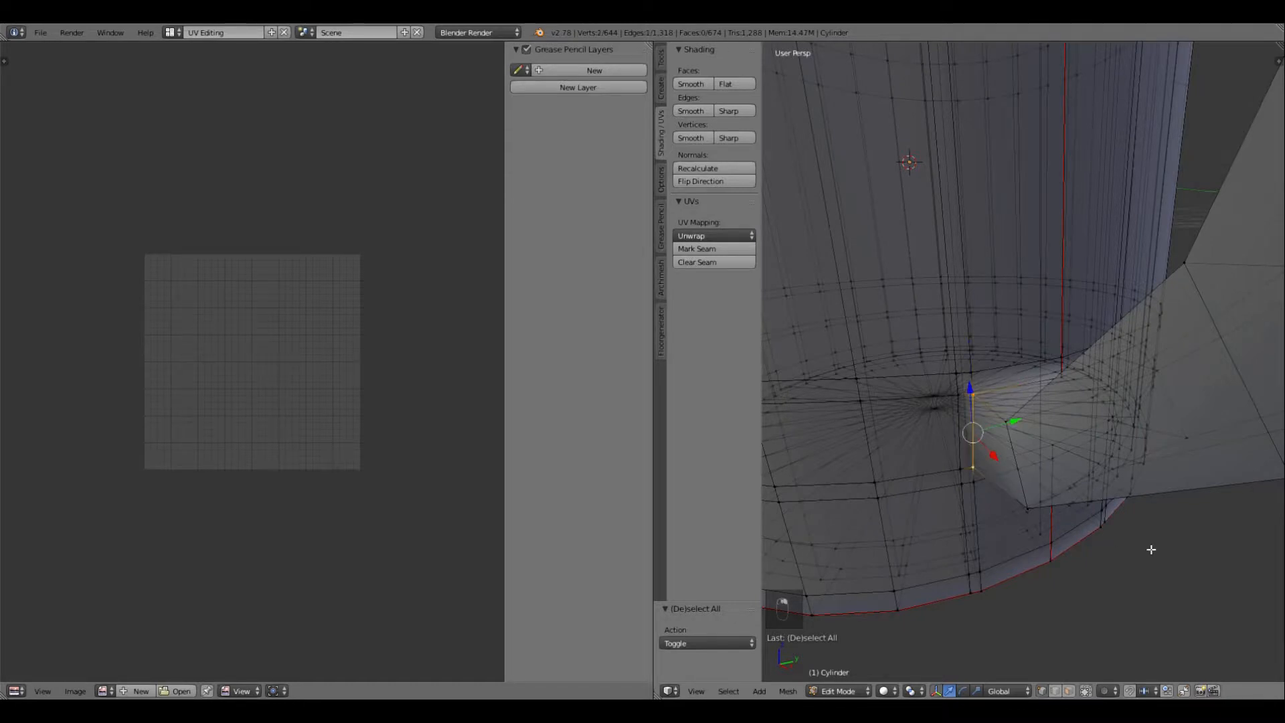
middle_click_drag(1152, 550, 1089, 499)
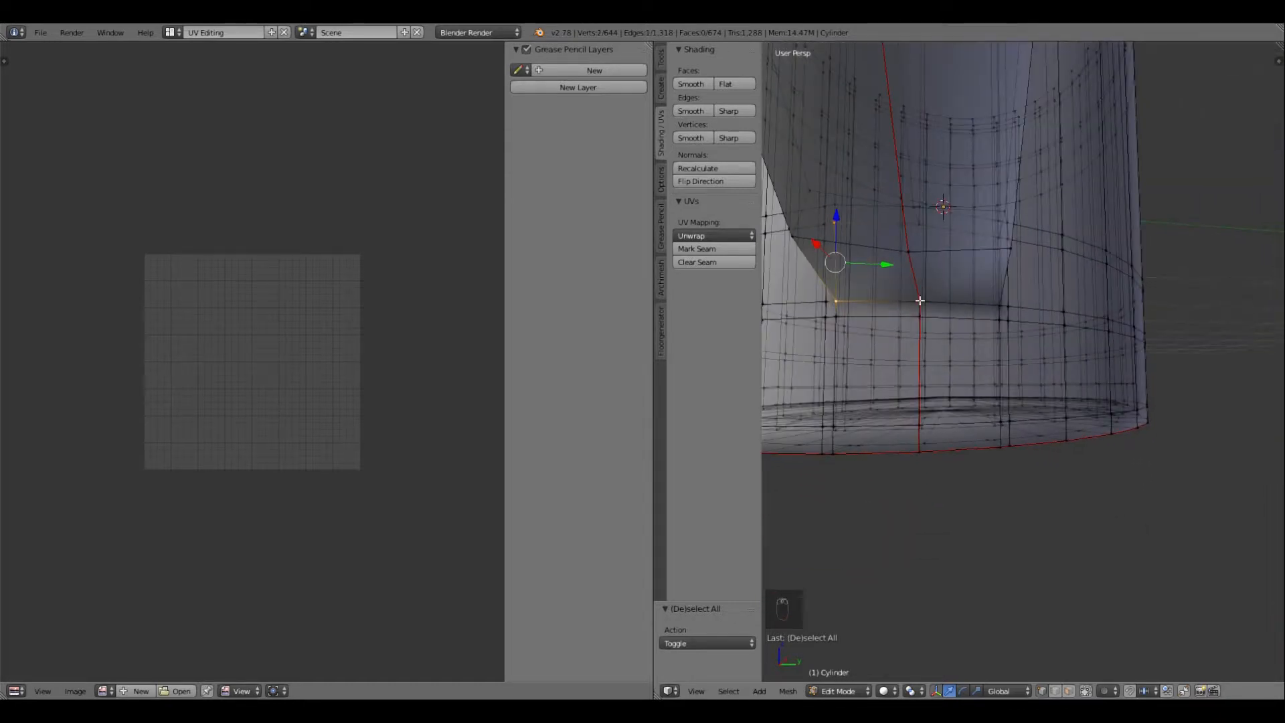
right_click(1000, 306, "ctrl")
middle_click_drag(1093, 335, 1025, 369)
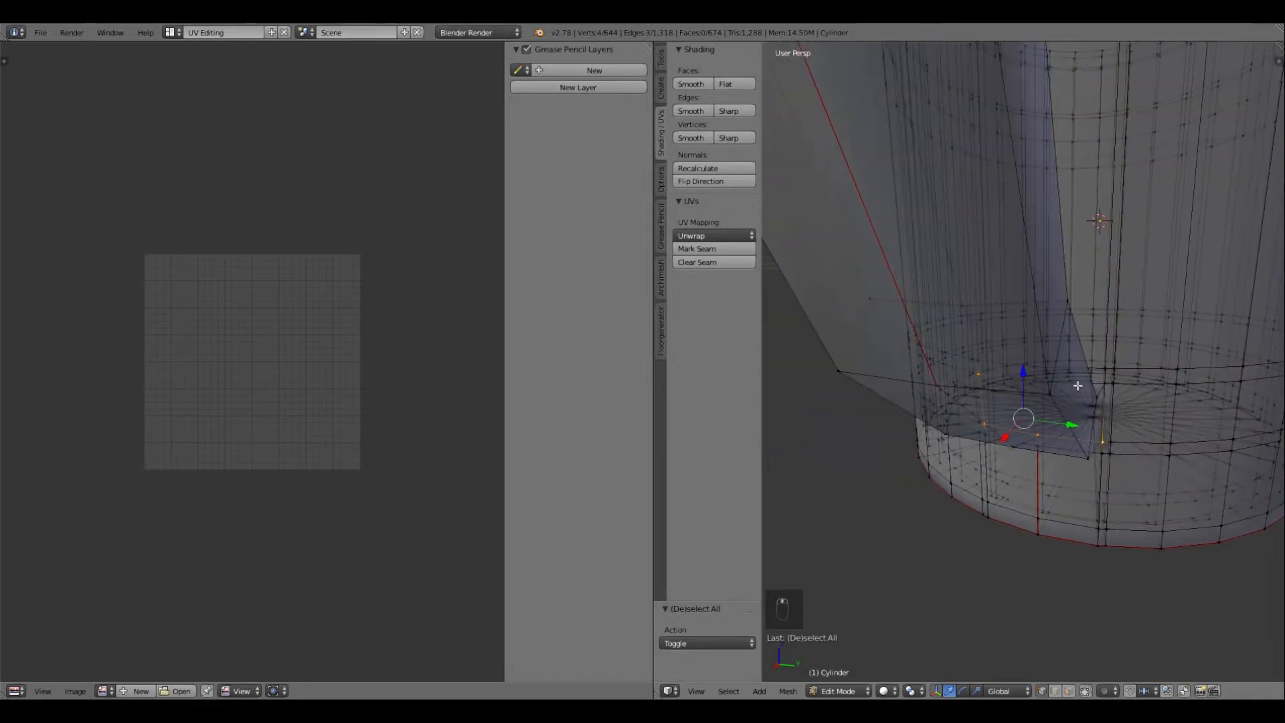
right_click(1104, 382)
key("ctrl+z")
right_click(1101, 382, "shift")
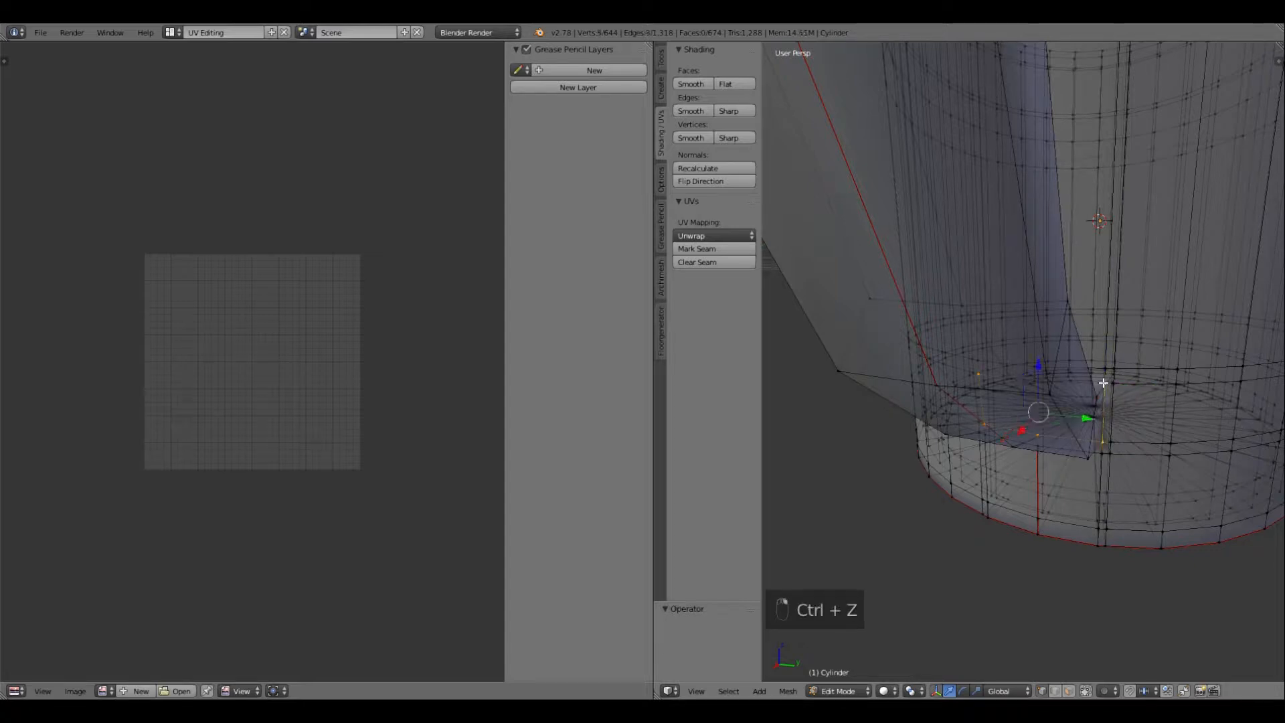
middle_click_drag(1143, 370, 1068, 450)
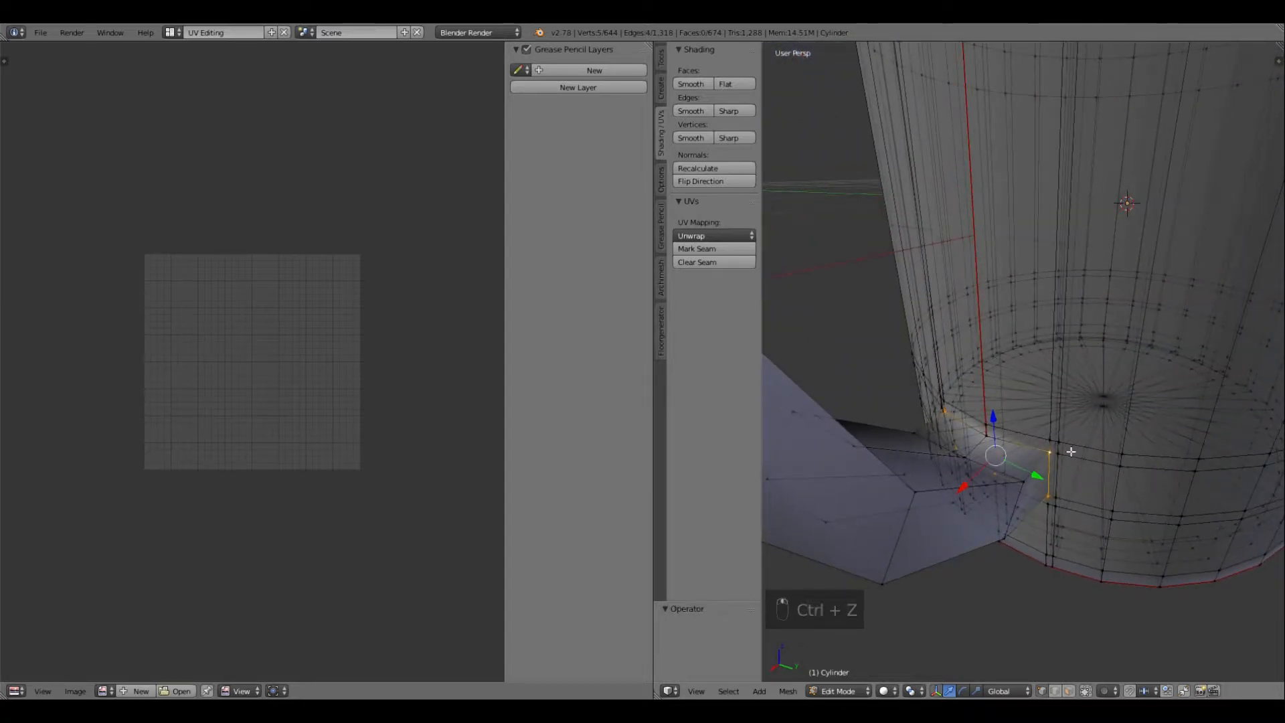
right_click(986, 435, "shift")
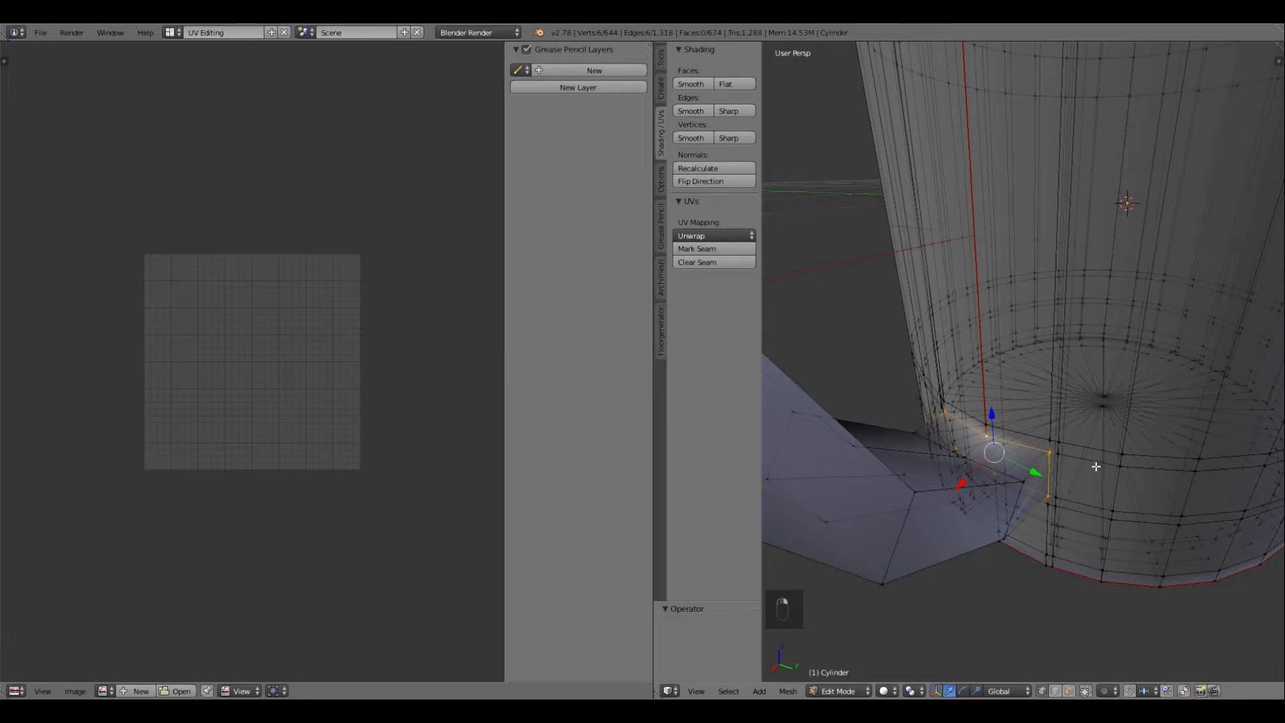
left_click(693, 247)
key("a")
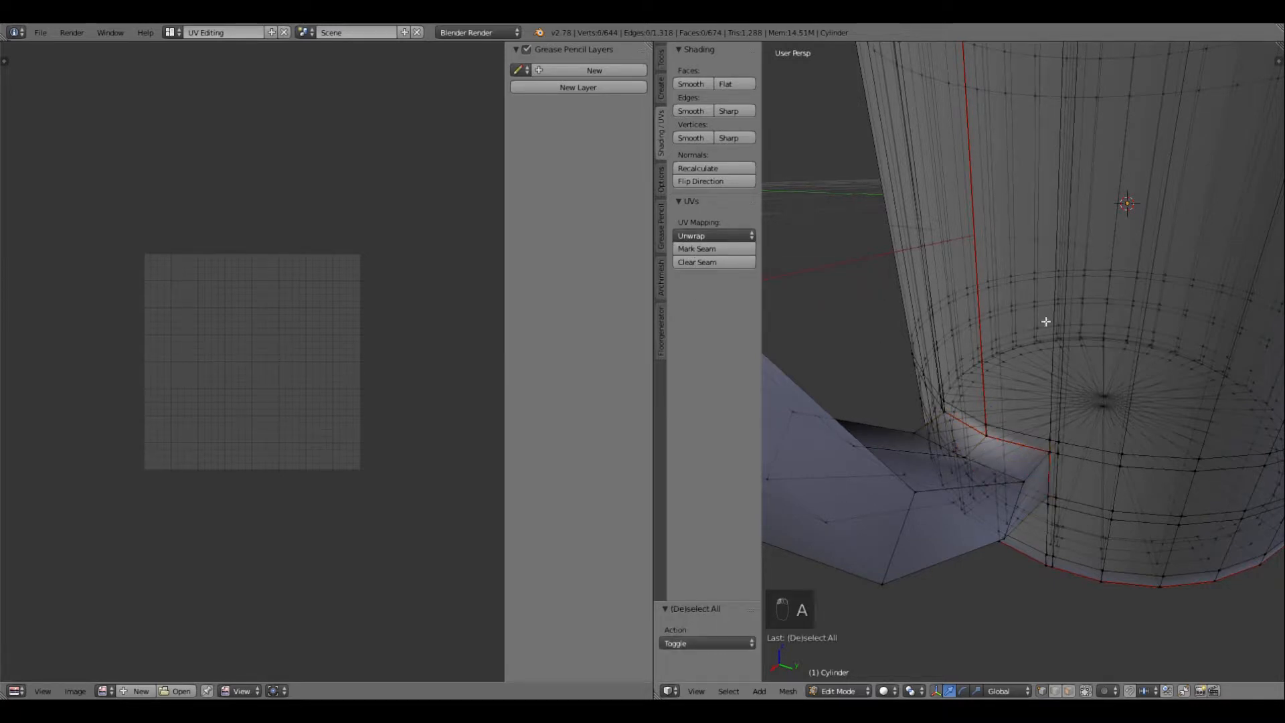
Step: Mark the edges around the upper joint between the handle and the mug's wall as a seam
middle_click_drag(998, 164, 982, 395)
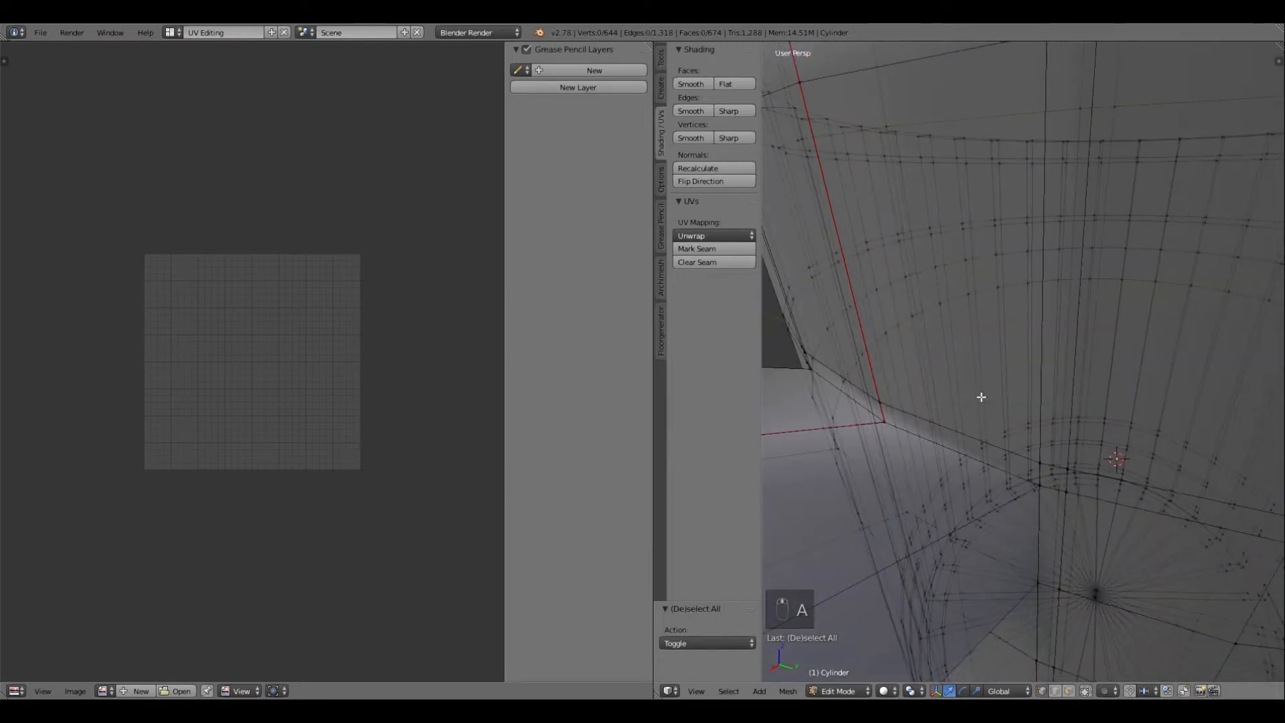
right_click(1040, 486)
right_click(1055, 605, "shift")
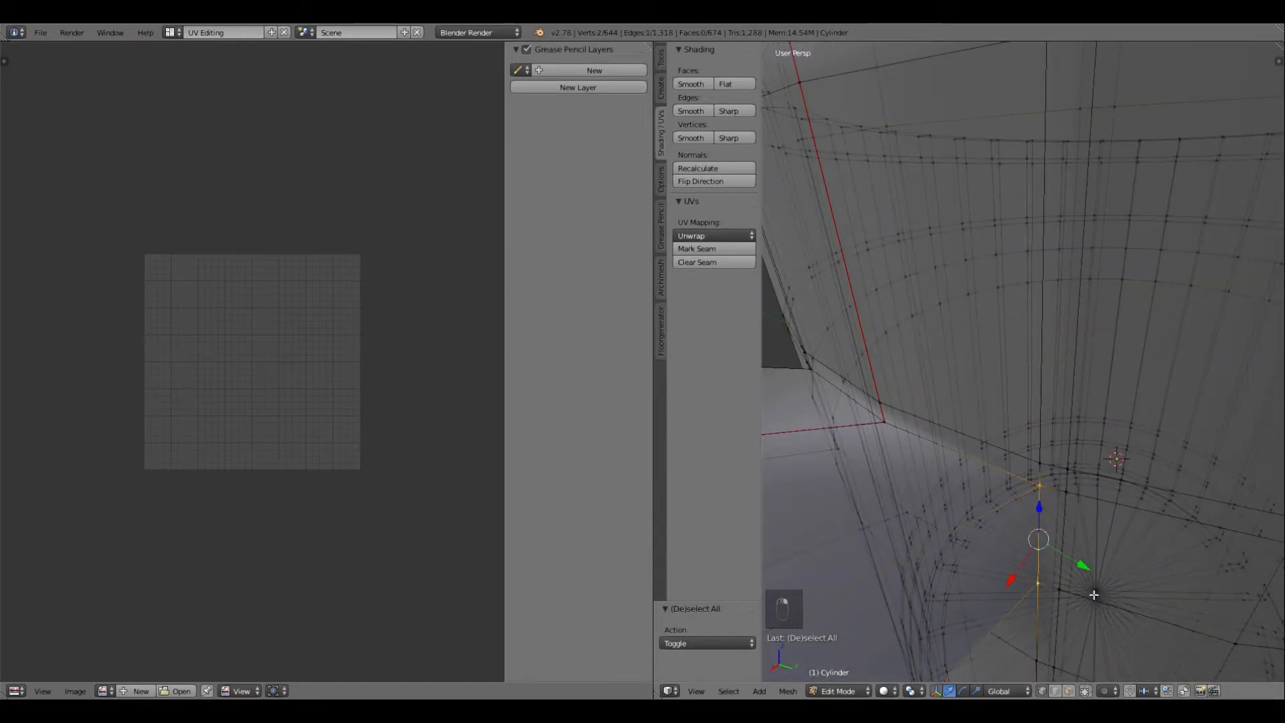
middle_click_drag(1093, 594, 1101, 573)
right_click(988, 295, "shift")
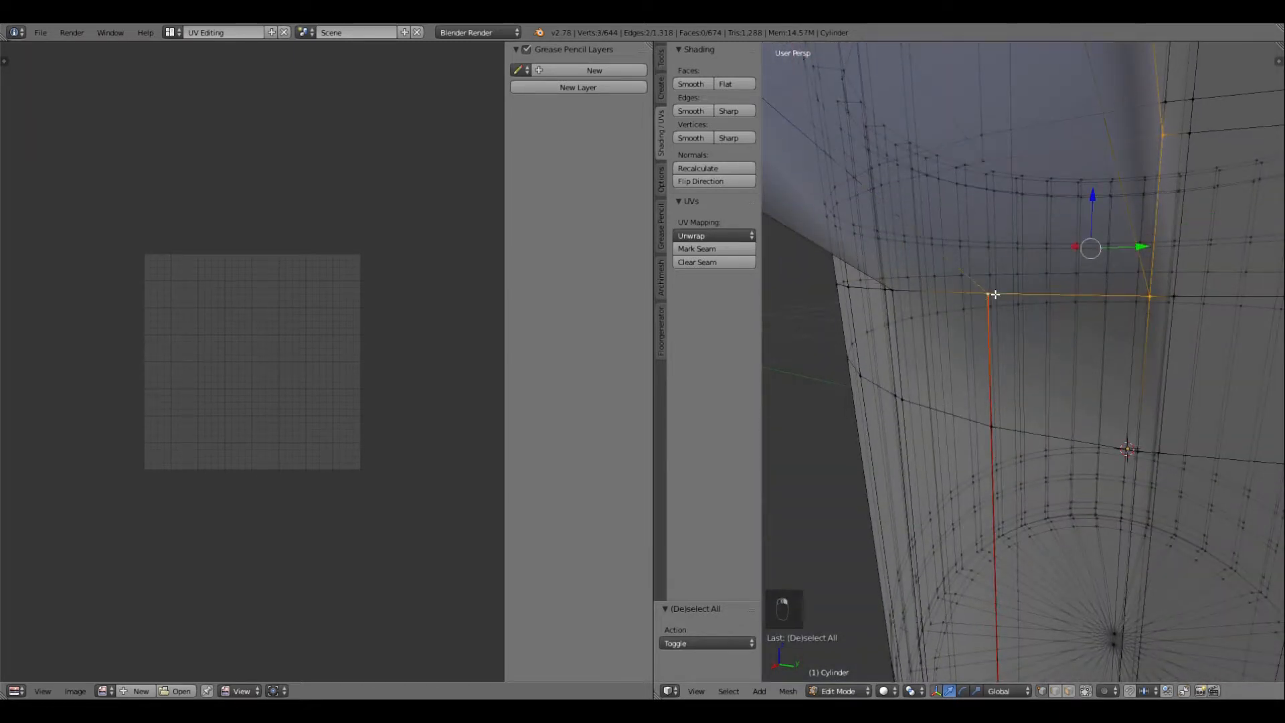
right_click(894, 292, "shift")
scroll(915, 365, "down", 5)
middle_click_drag(859, 408, 947, 420)
middle_click_drag(1128, 340, 929, 451)
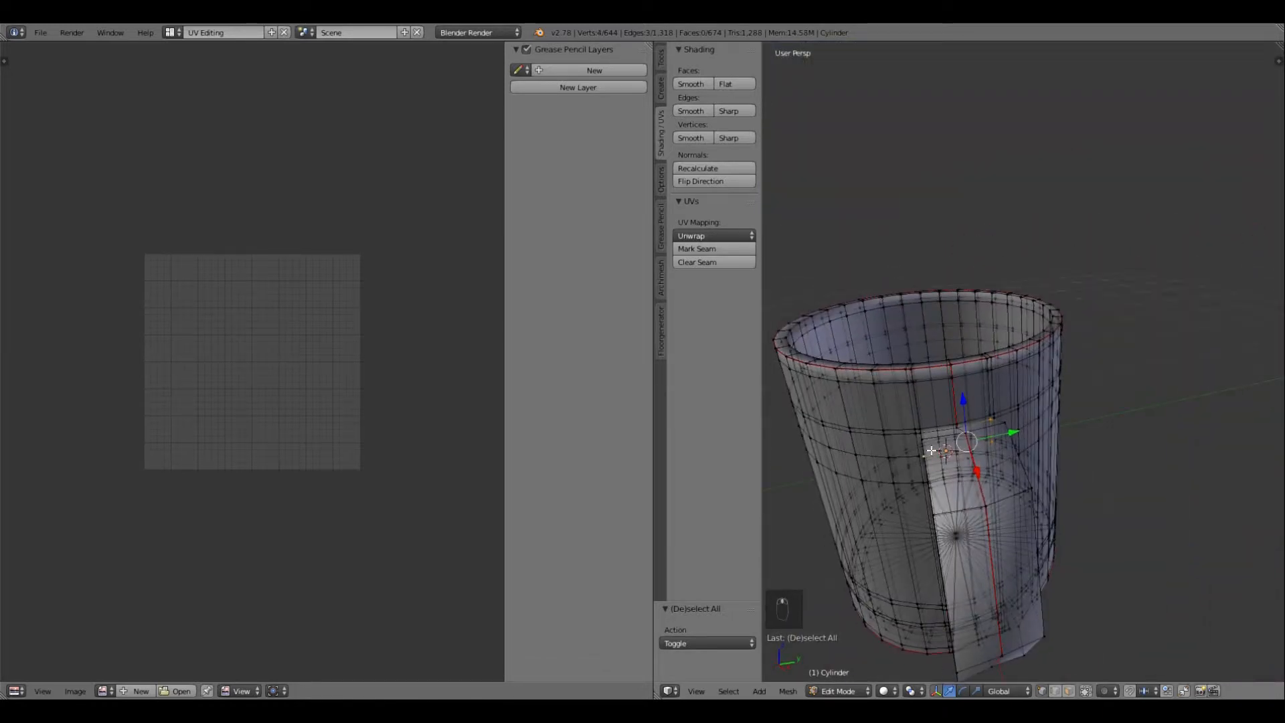
scroll(929, 451, "up", 5)
middle_click_drag(884, 501, 967, 451)
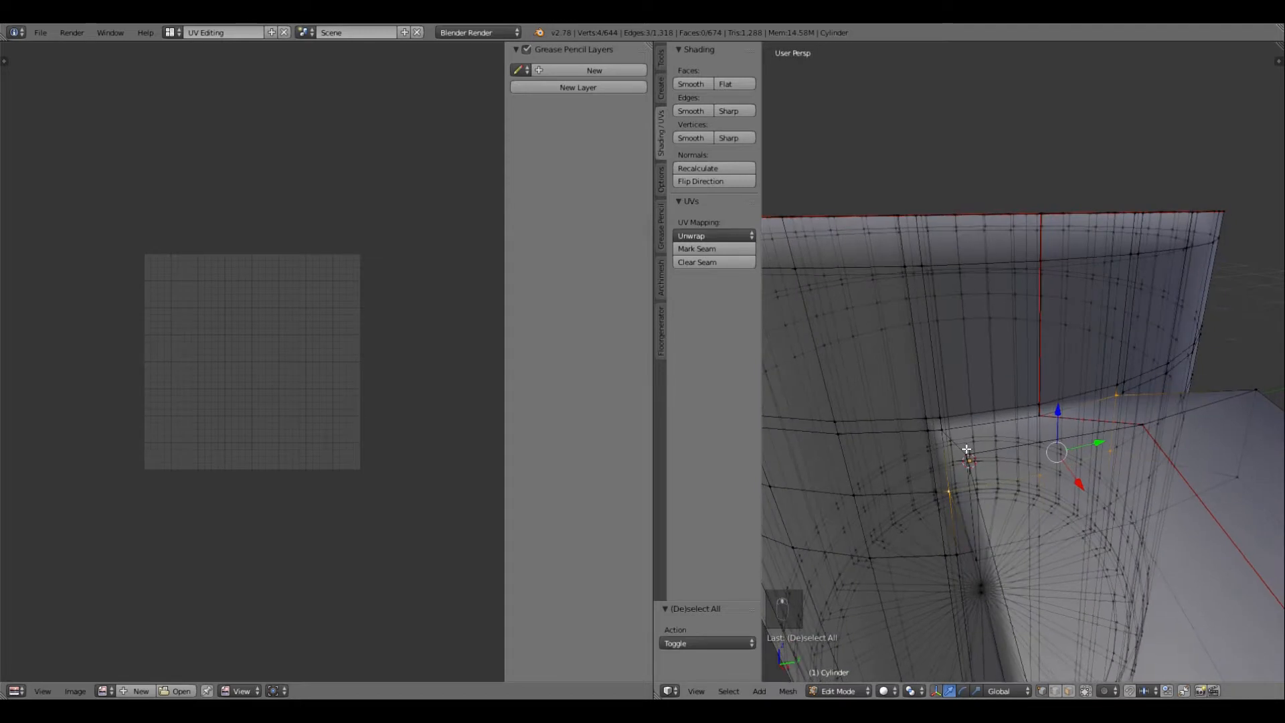
right_click(941, 430, "shift")
right_click(1042, 414, "shift")
scroll(1139, 468, "down", 4)
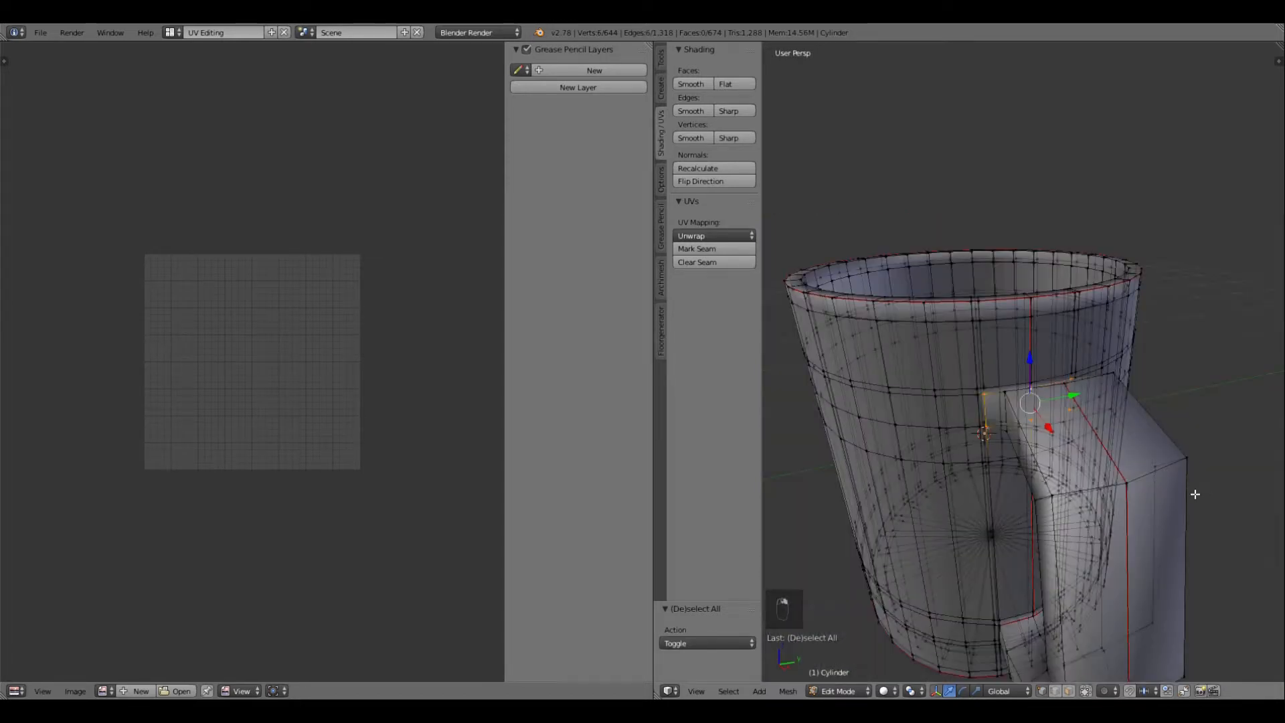
middle_click_drag(1196, 493, 1111, 481)
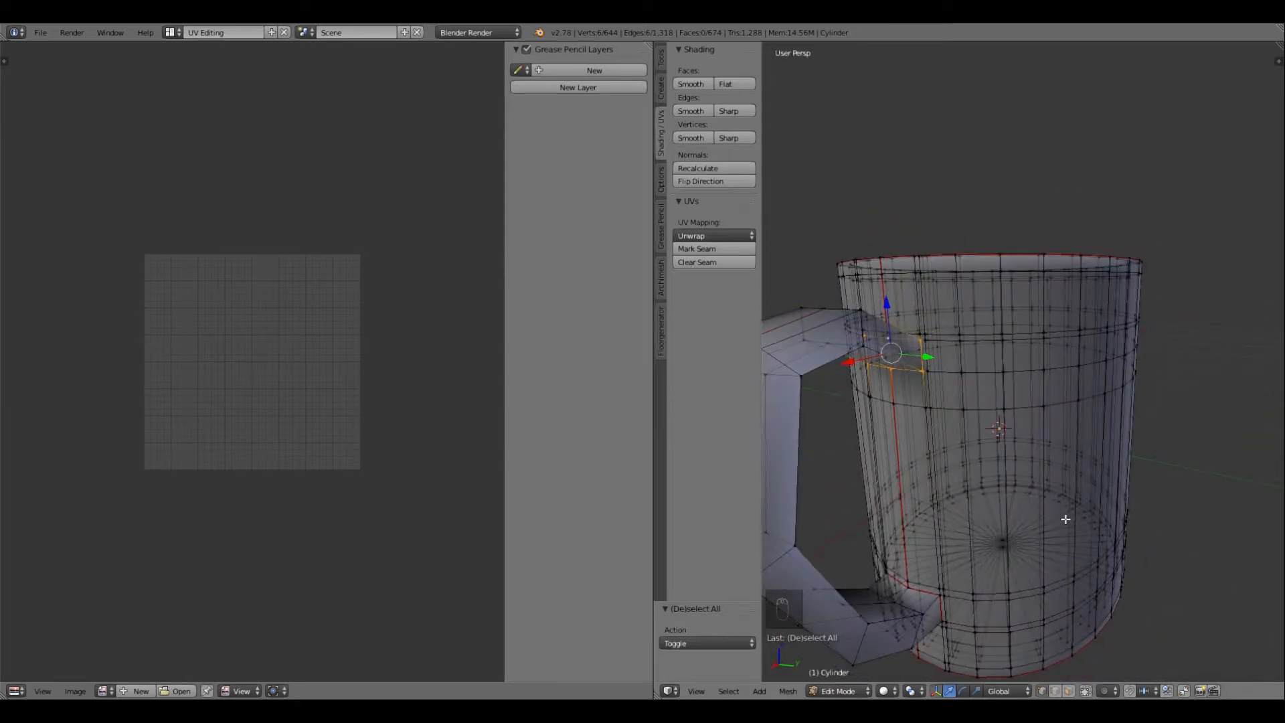
left_click(703, 247)
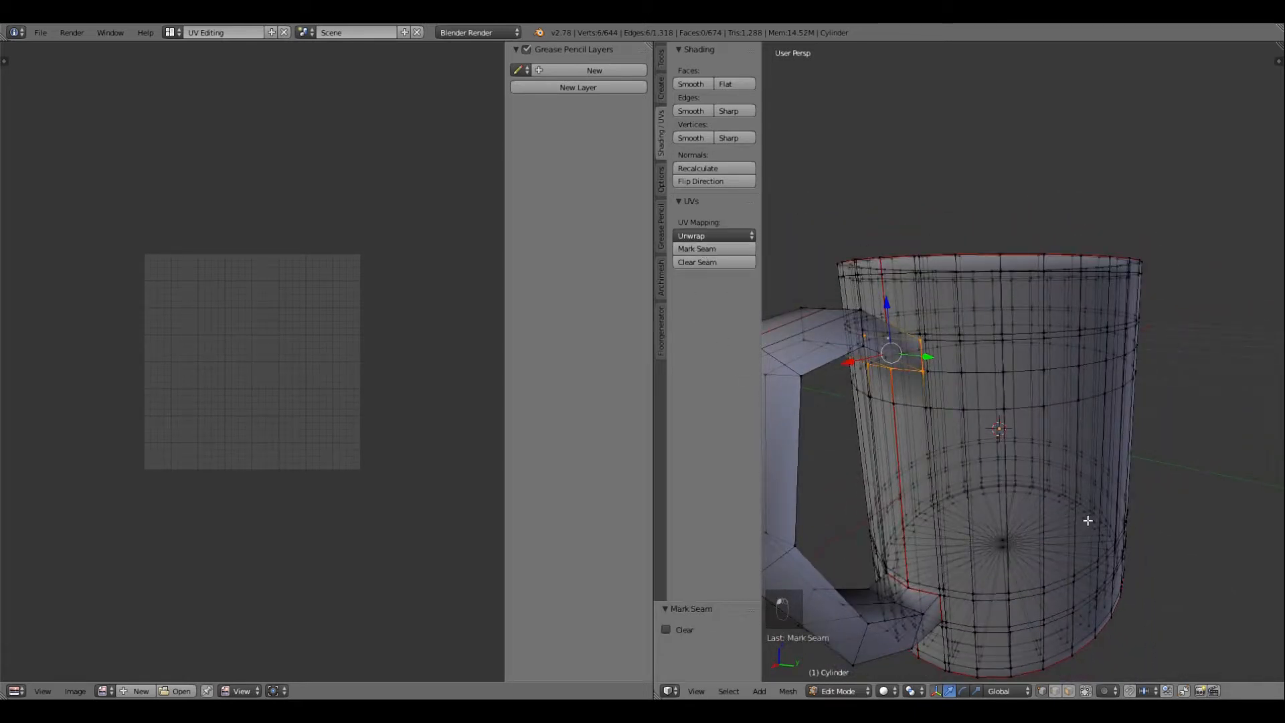
Step: Clear the mesh selection and check the marked seams around the mug's handle, outer wall, rim and interior
key("a")
scroll(1019, 540, "down", 2)
middle_click_drag(1011, 526, 1107, 559)
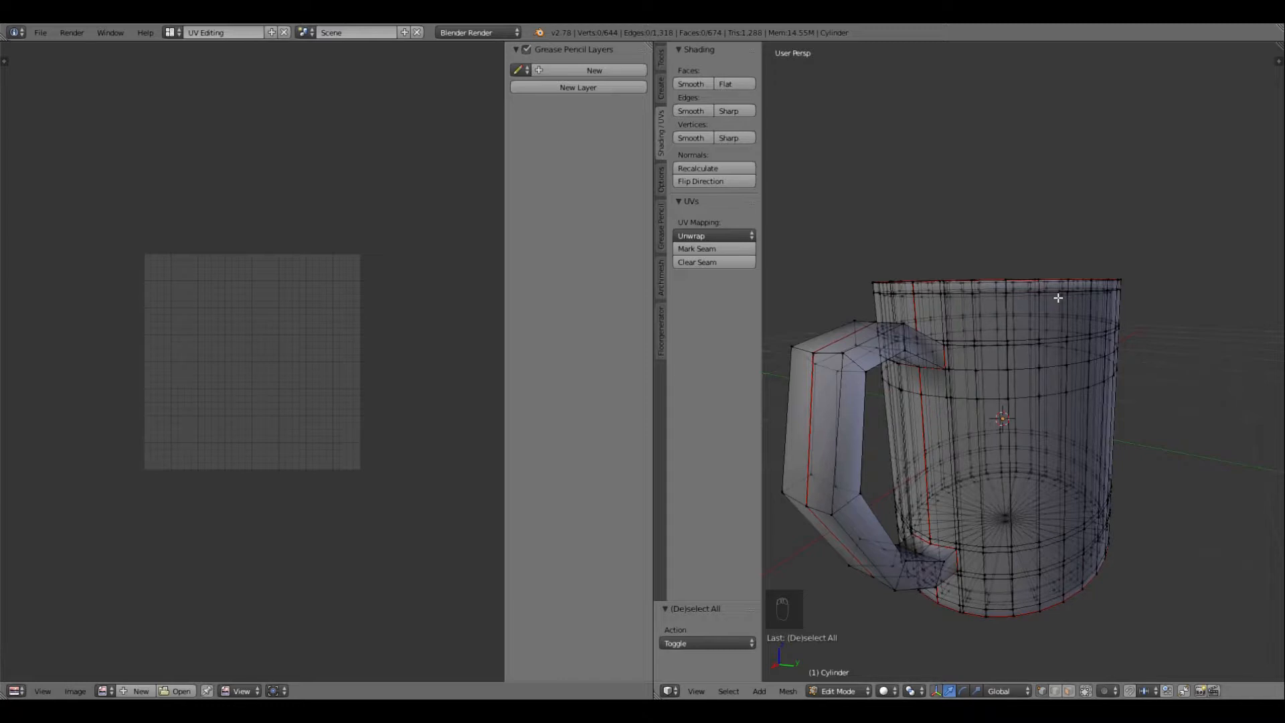
scroll(1075, 395, "down", 1)
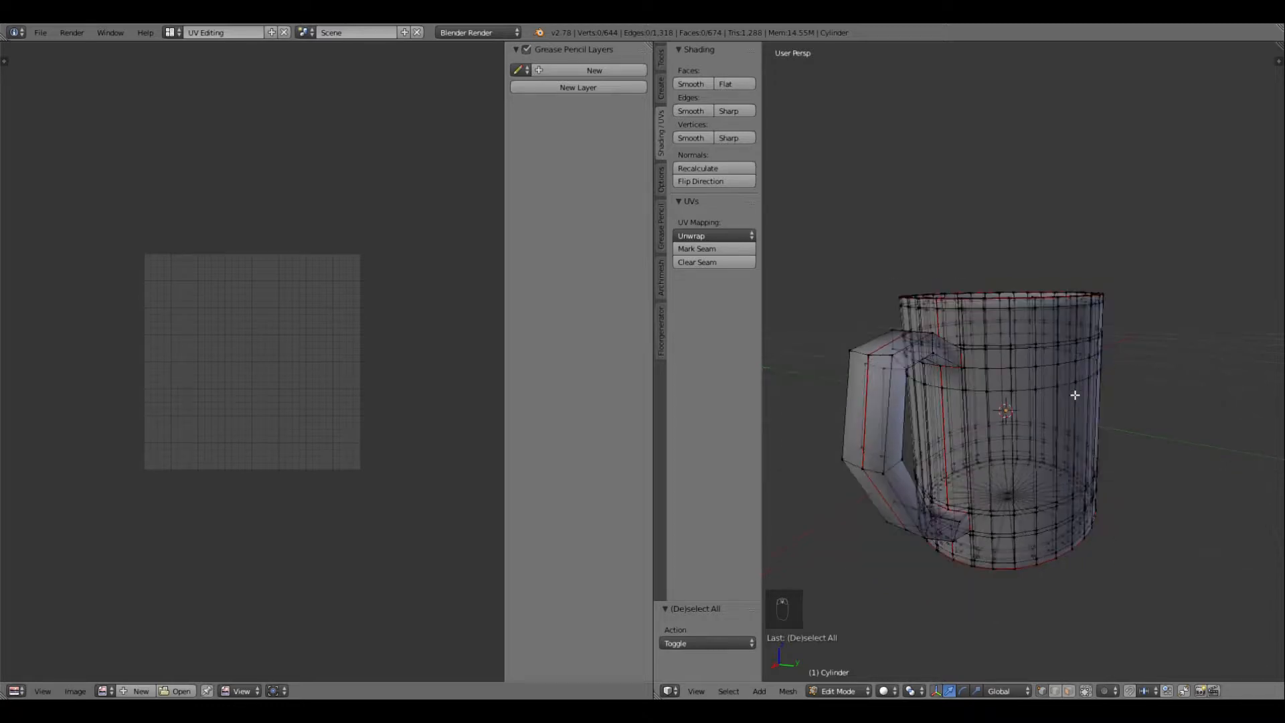
middle_click_drag(1135, 425, 995, 505)
scroll(1000, 397, "up", 3)
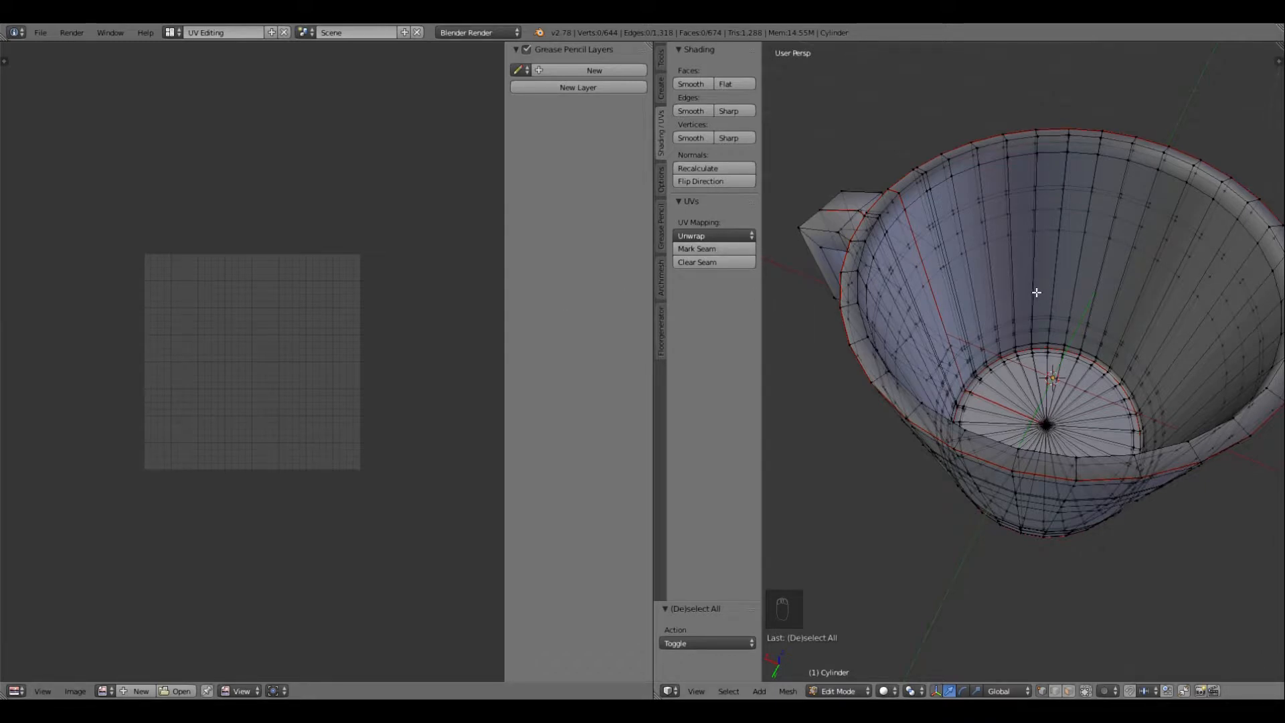
middle_click_drag(1034, 483, 1046, 410)
Step: Browse the image files in the bathroom folder and bring up that same folder in Windows Explorer
left_click(75, 690)
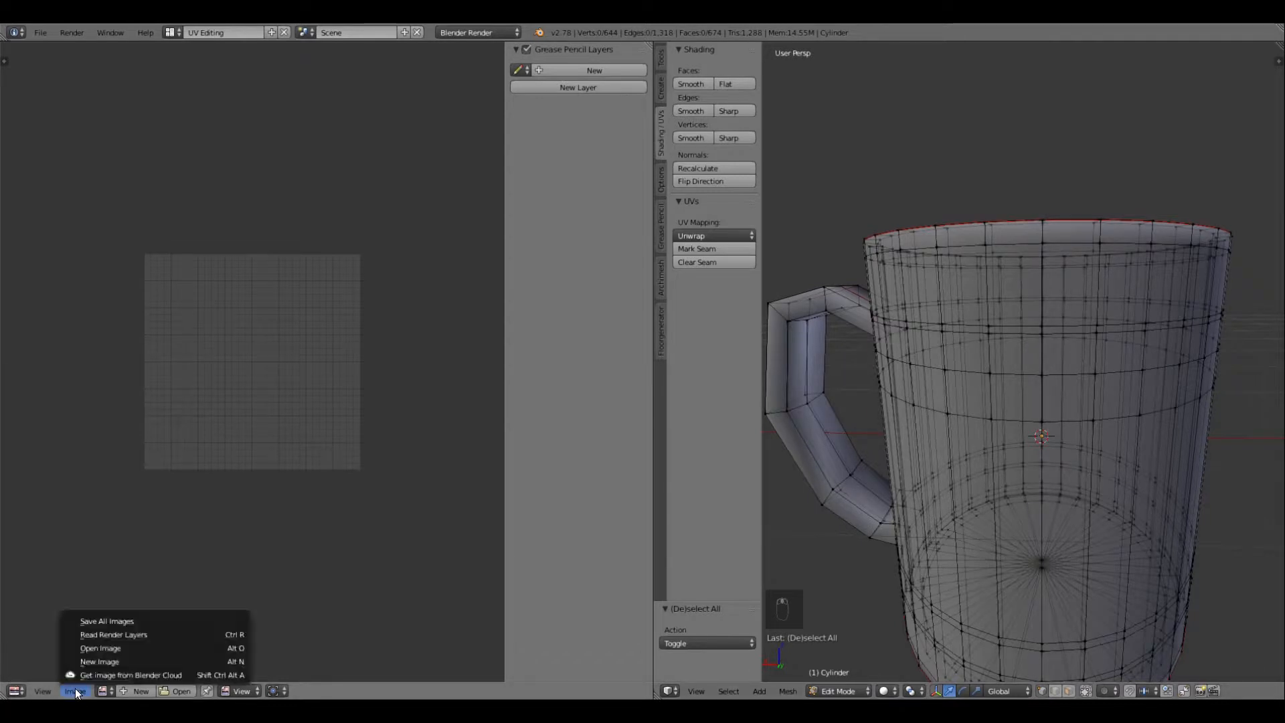
left_click(143, 648)
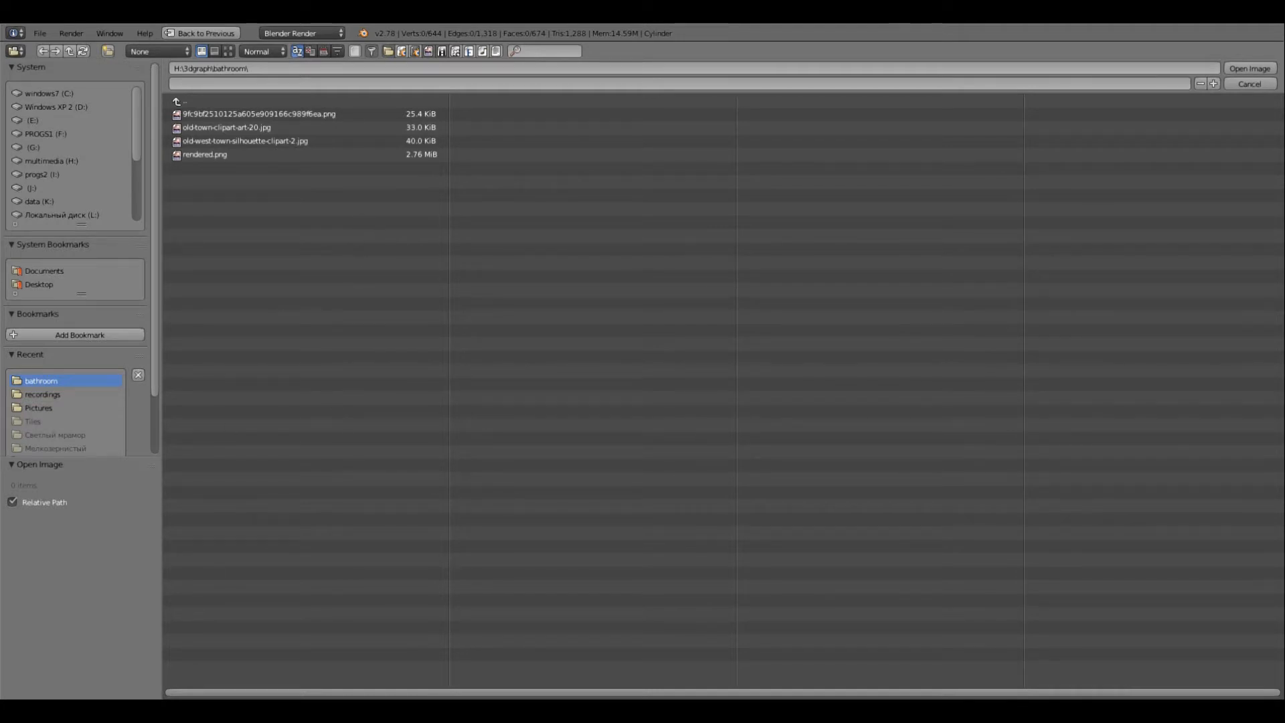
mouse_move(139, 711)
left_click(134, 643)
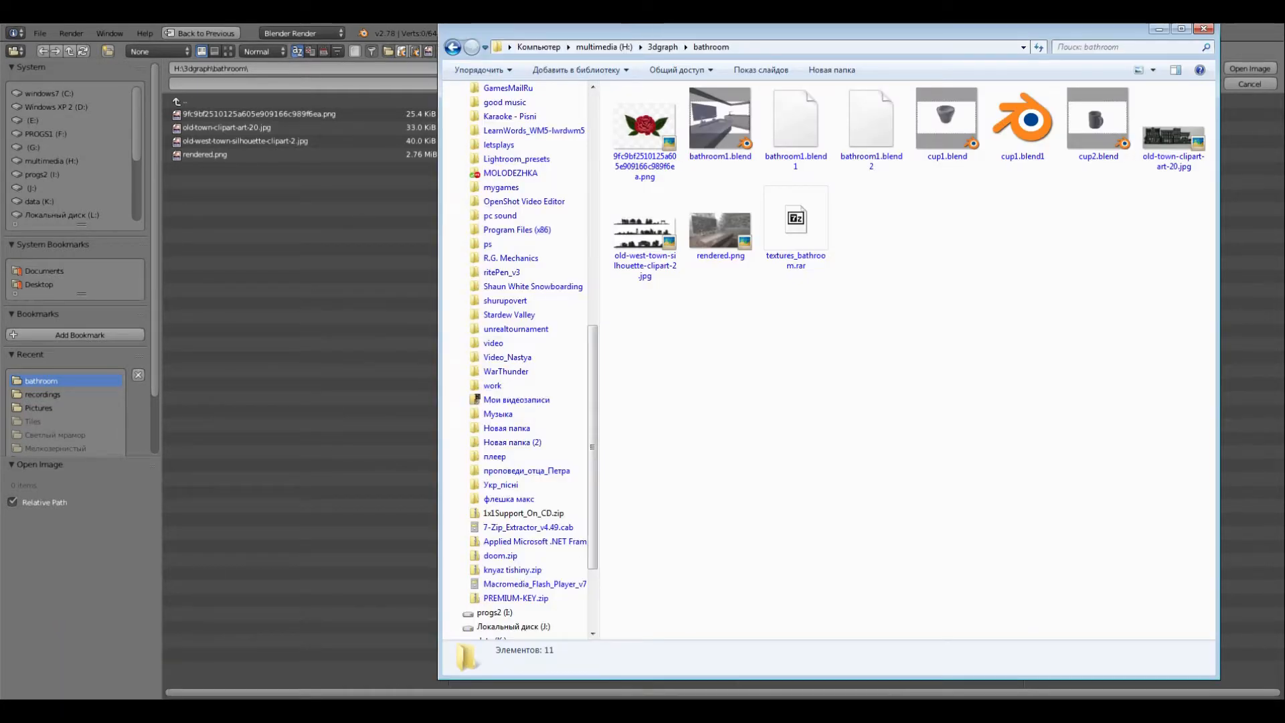
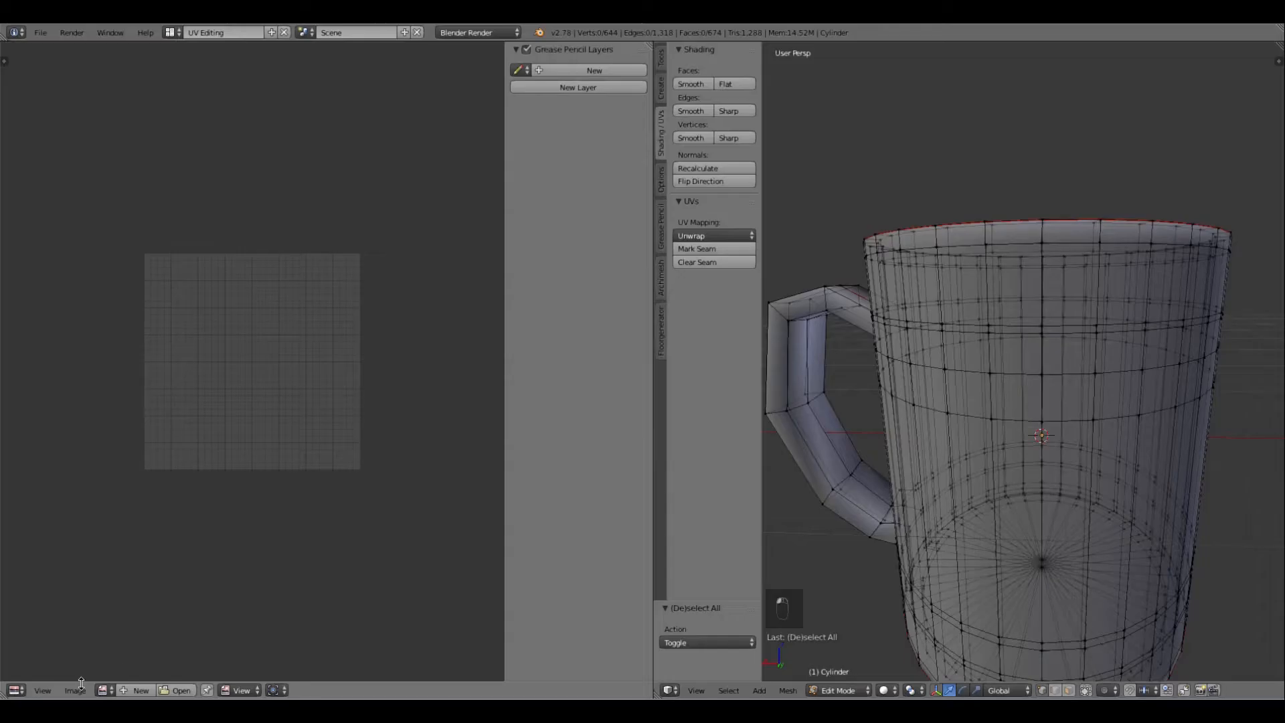
Step: Load old-town-clipart-art-20.png into the UV editor and look over the town silhouette up close
left_click(80, 693)
left_click(129, 652)
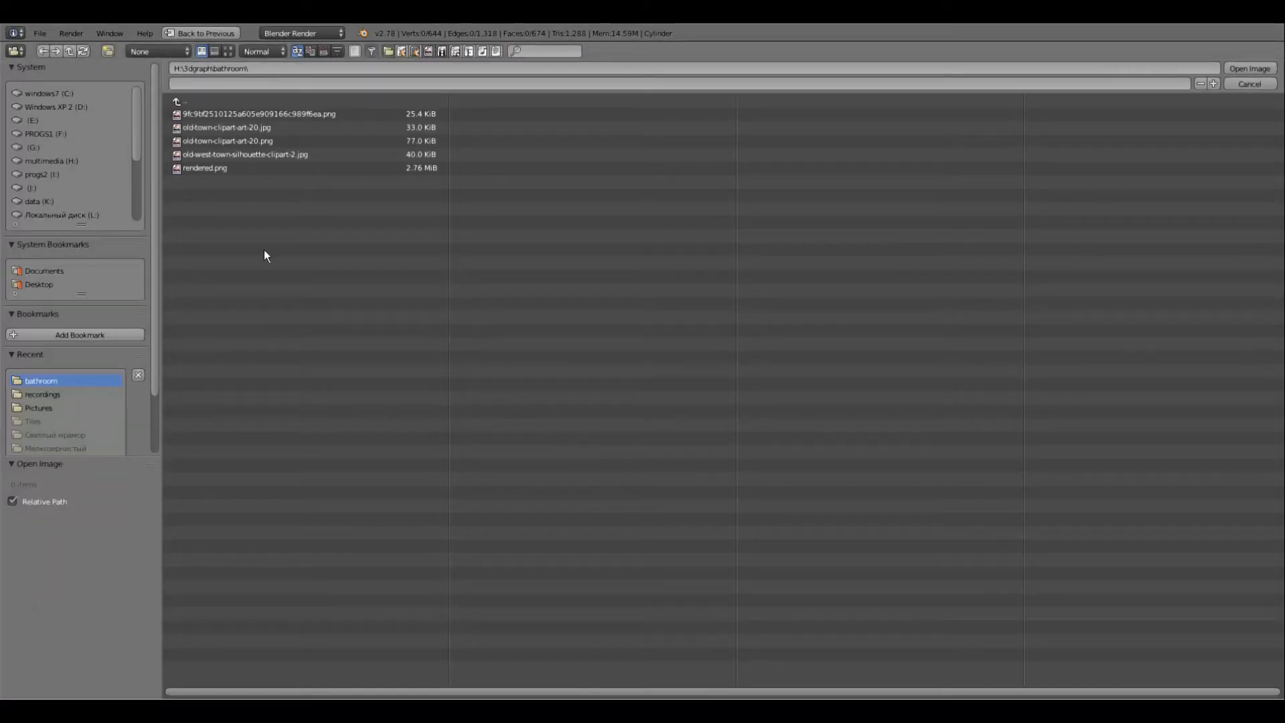
double_click(269, 143)
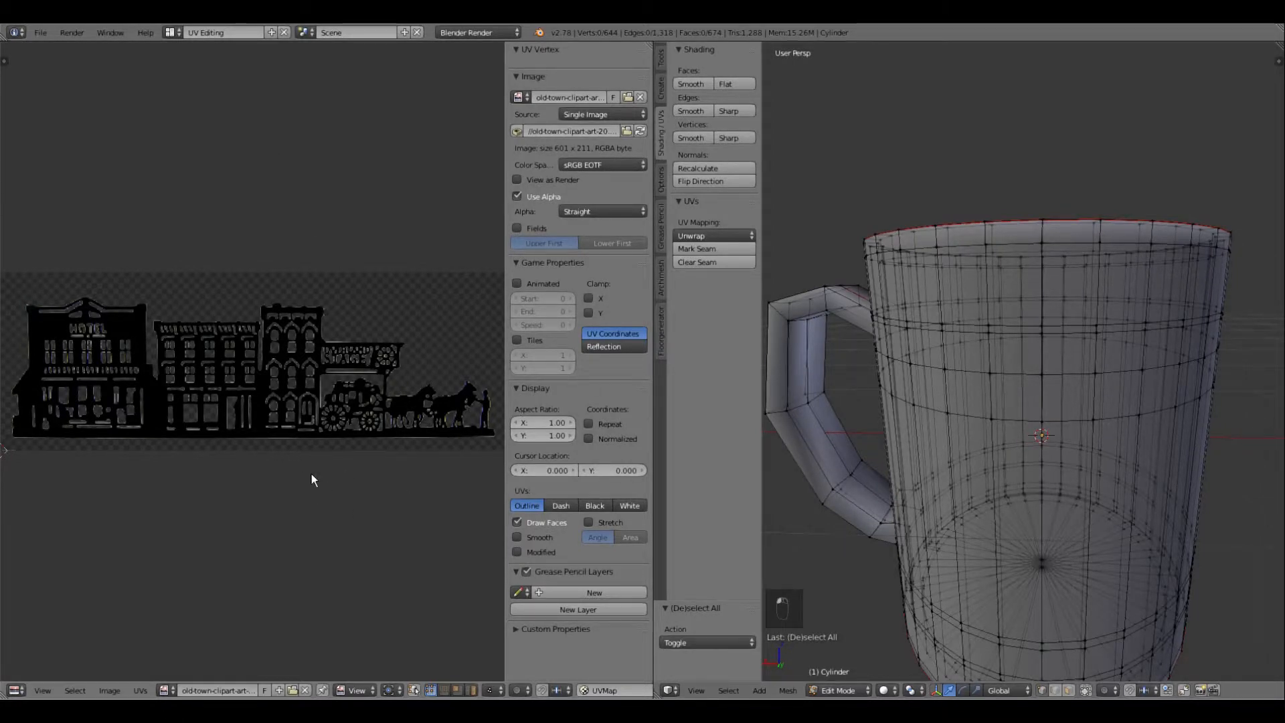
scroll(179, 381, "up", 4)
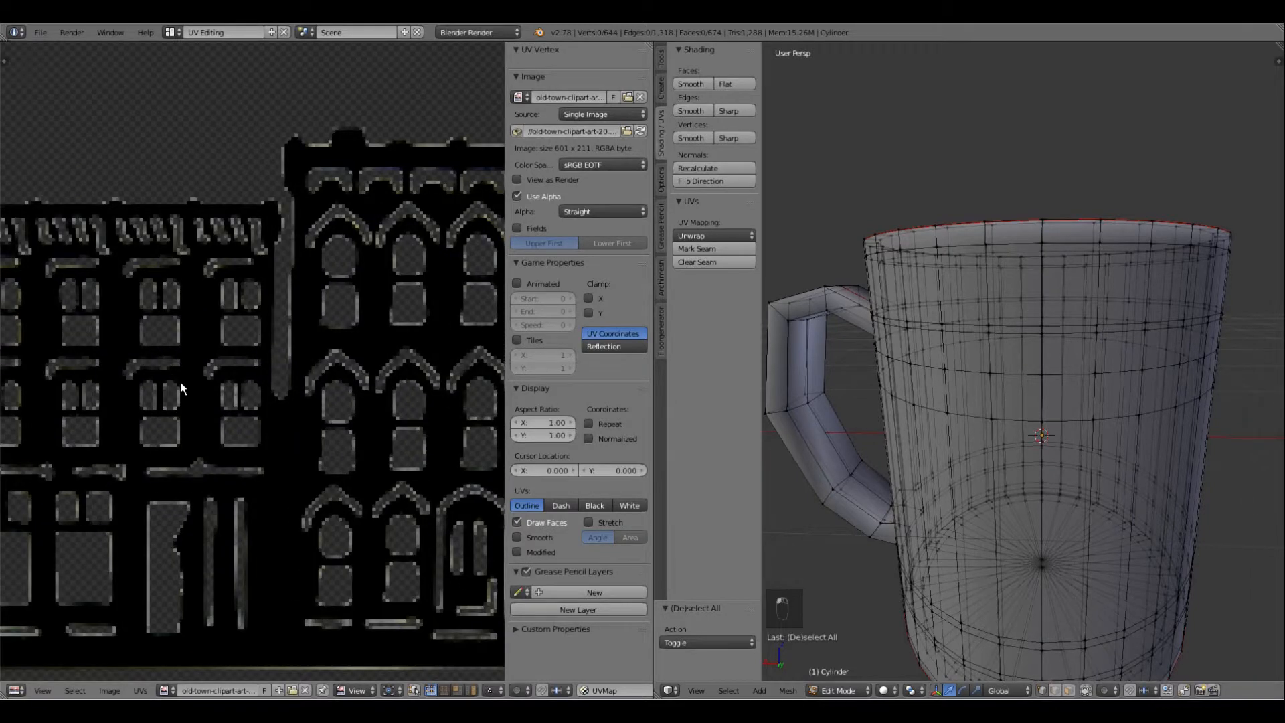
scroll(179, 382, "down", 3)
scroll(183, 380, "down", 4)
scroll(182, 379, "up", 3)
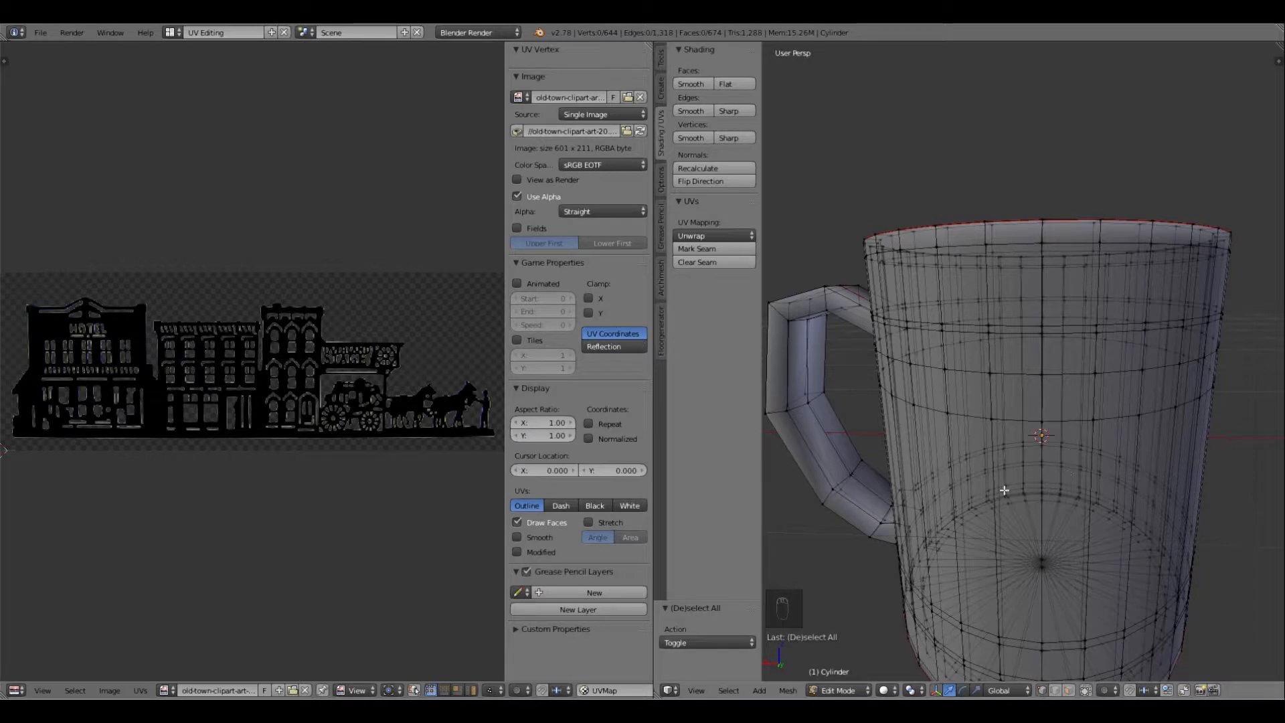
scroll(1049, 471, "down", 2)
scroll(1048, 471, "down", 2)
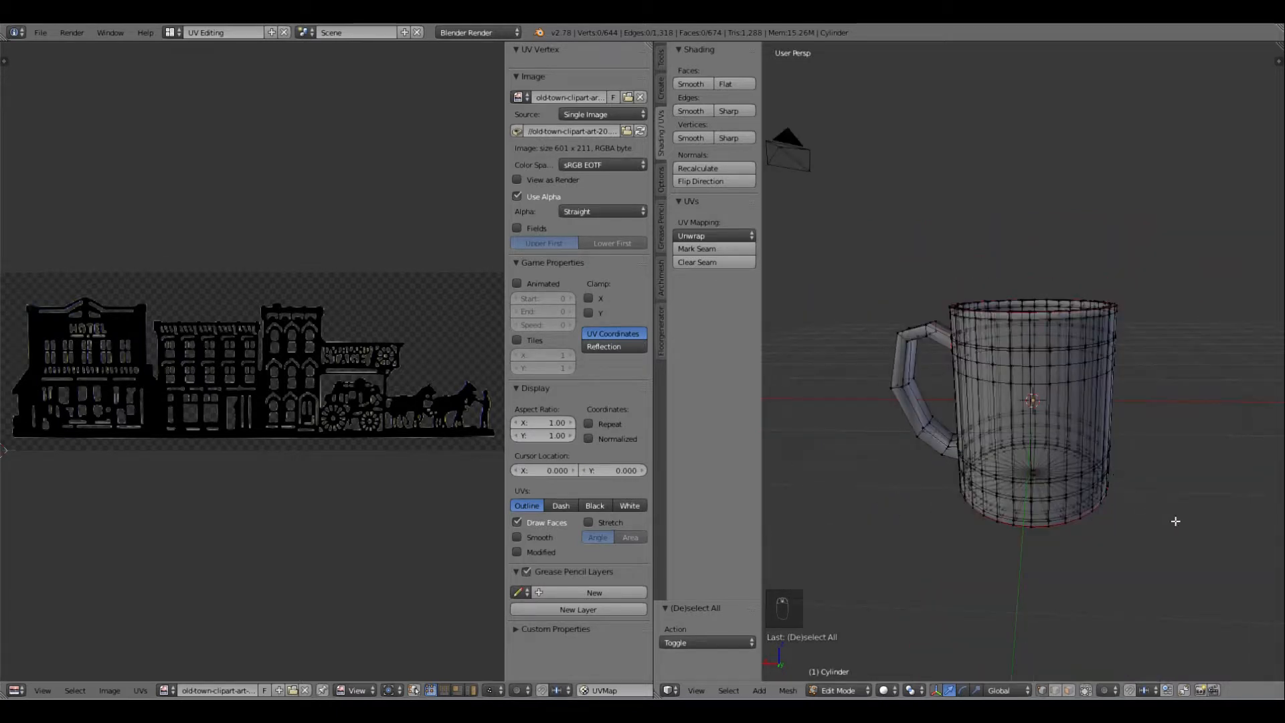
left_click(170, 32)
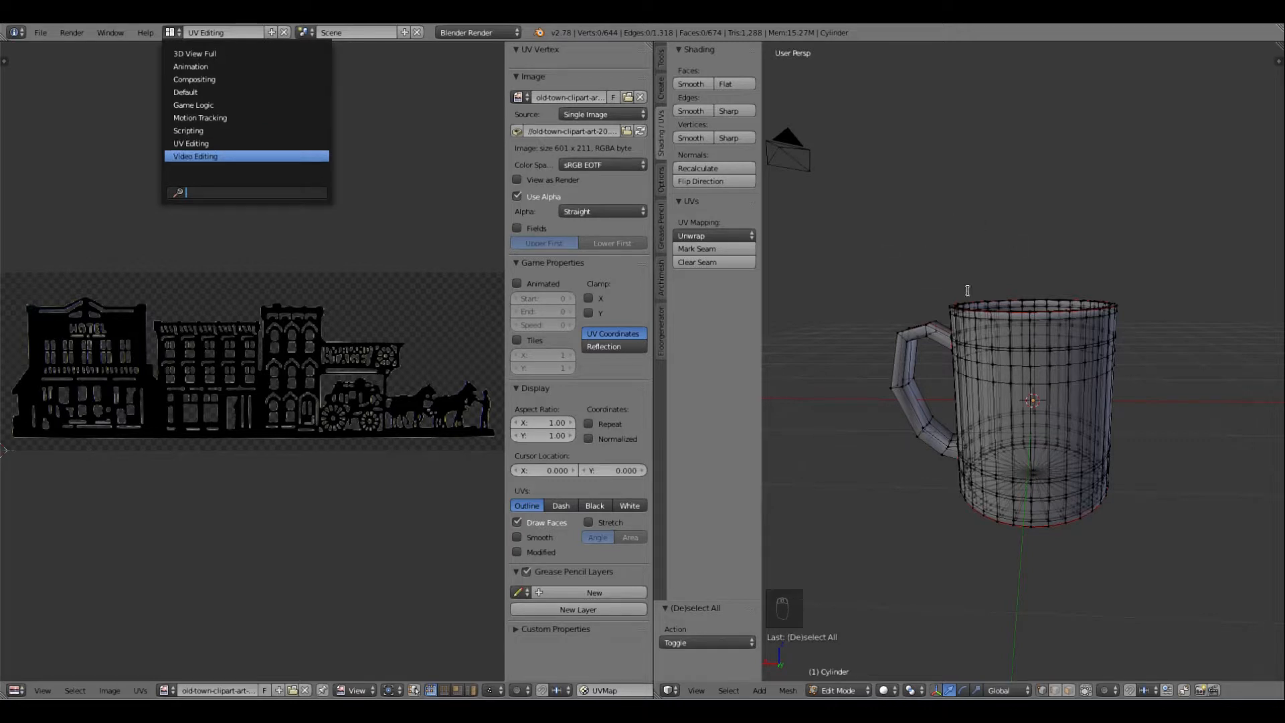
left_click(918, 271)
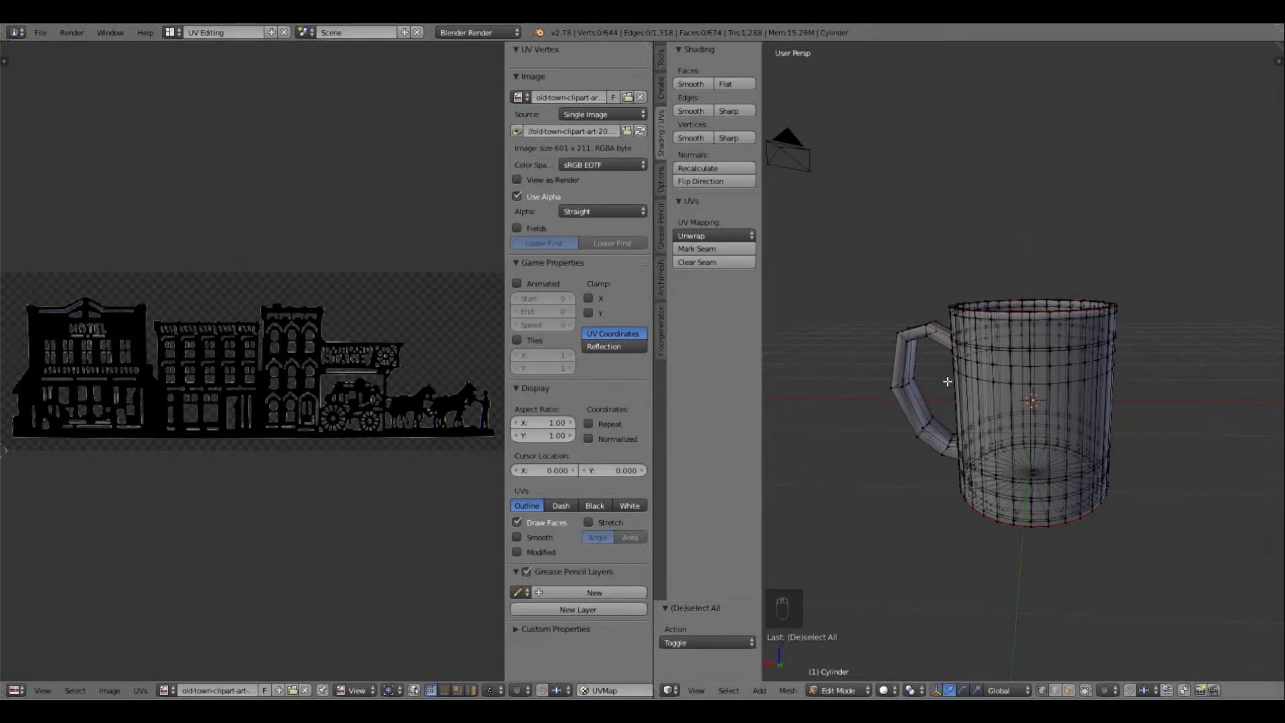
Step: Unwrap the entire mug mesh along its marked seams and check the resulting UV islands
key("a")
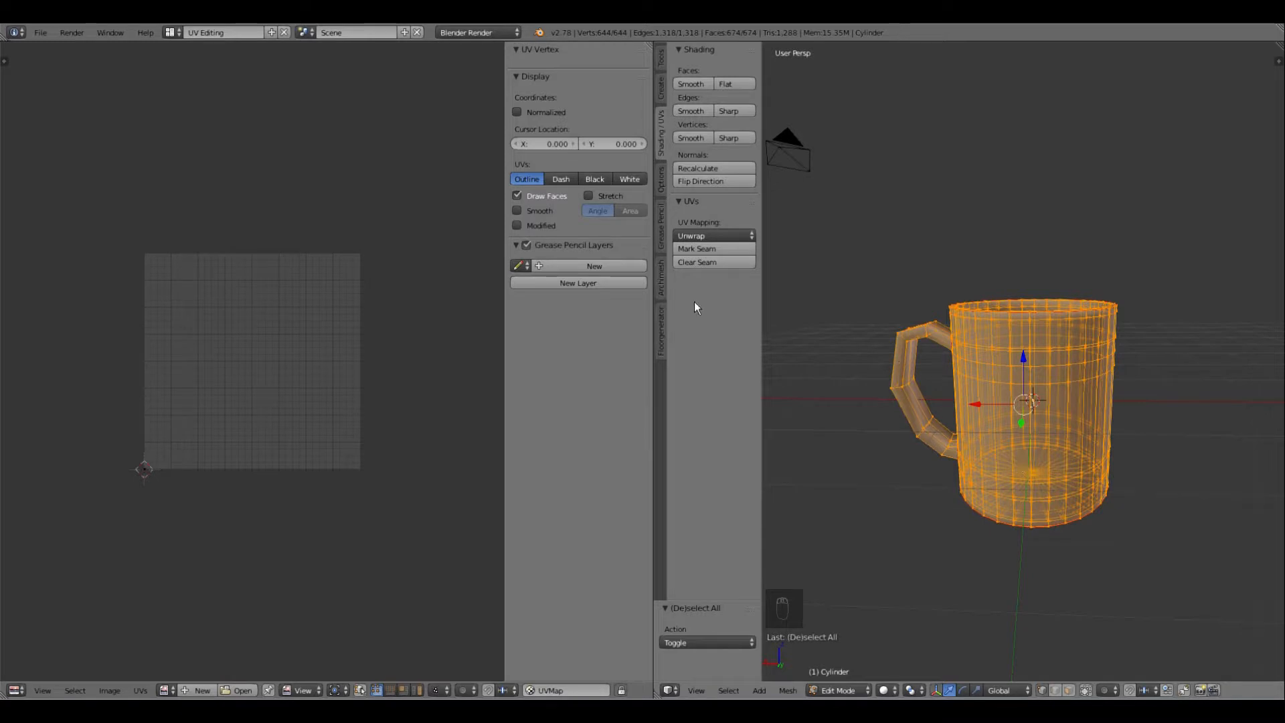
left_click(692, 235)
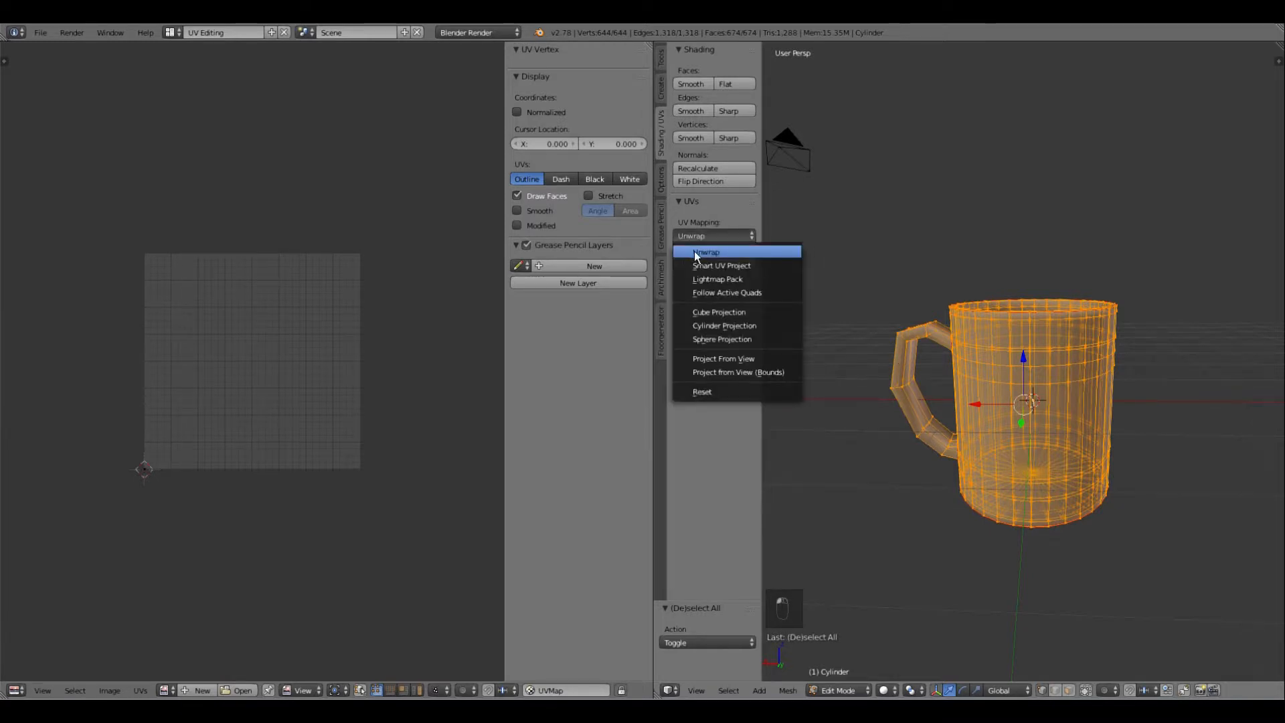
left_click(694, 252)
scroll(209, 466, "up", 5)
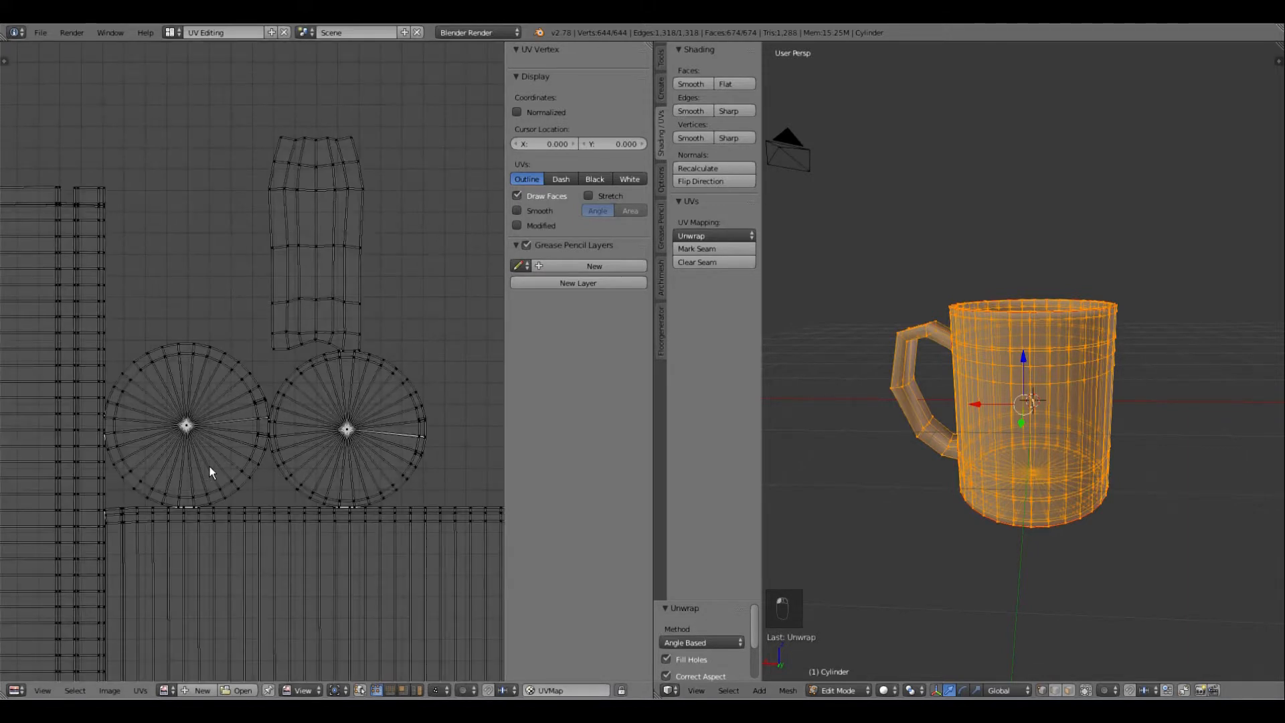
scroll(209, 466, "down", 2)
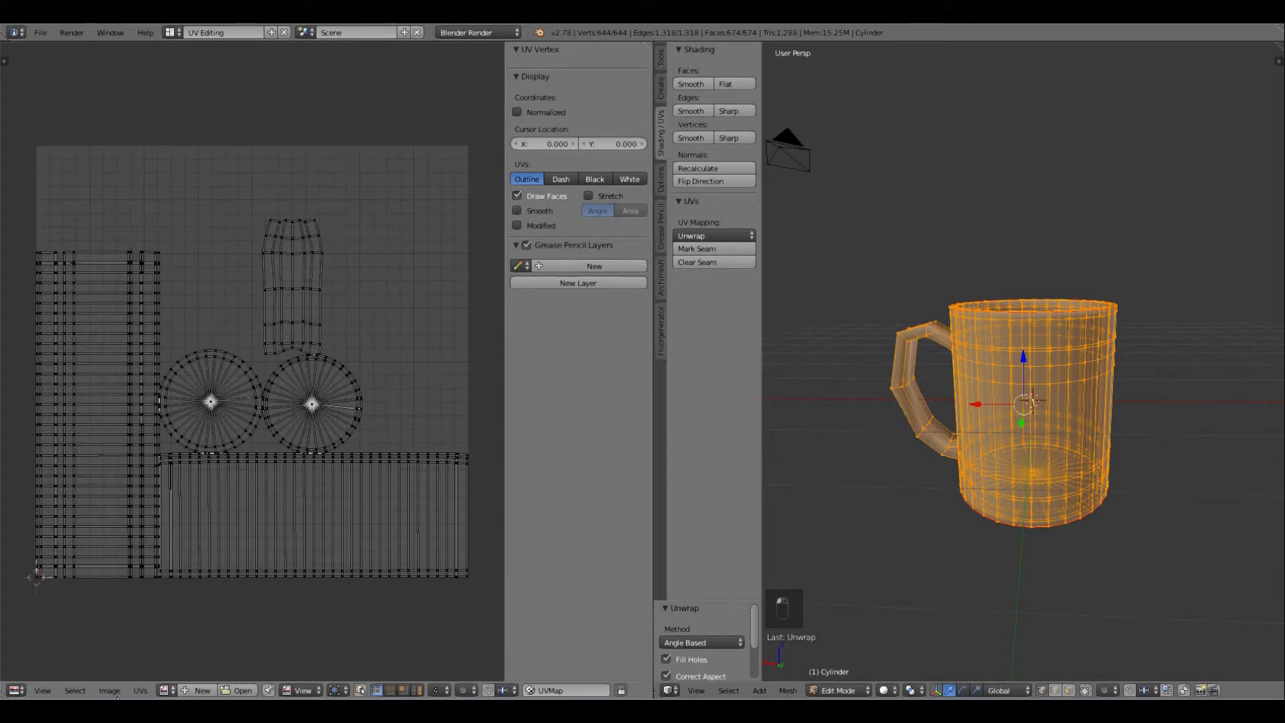
Step: Assign the loaded old-town-clipart-art-20.png image to the mug's UV layout and check how the islands overlay it
left_click(162, 690)
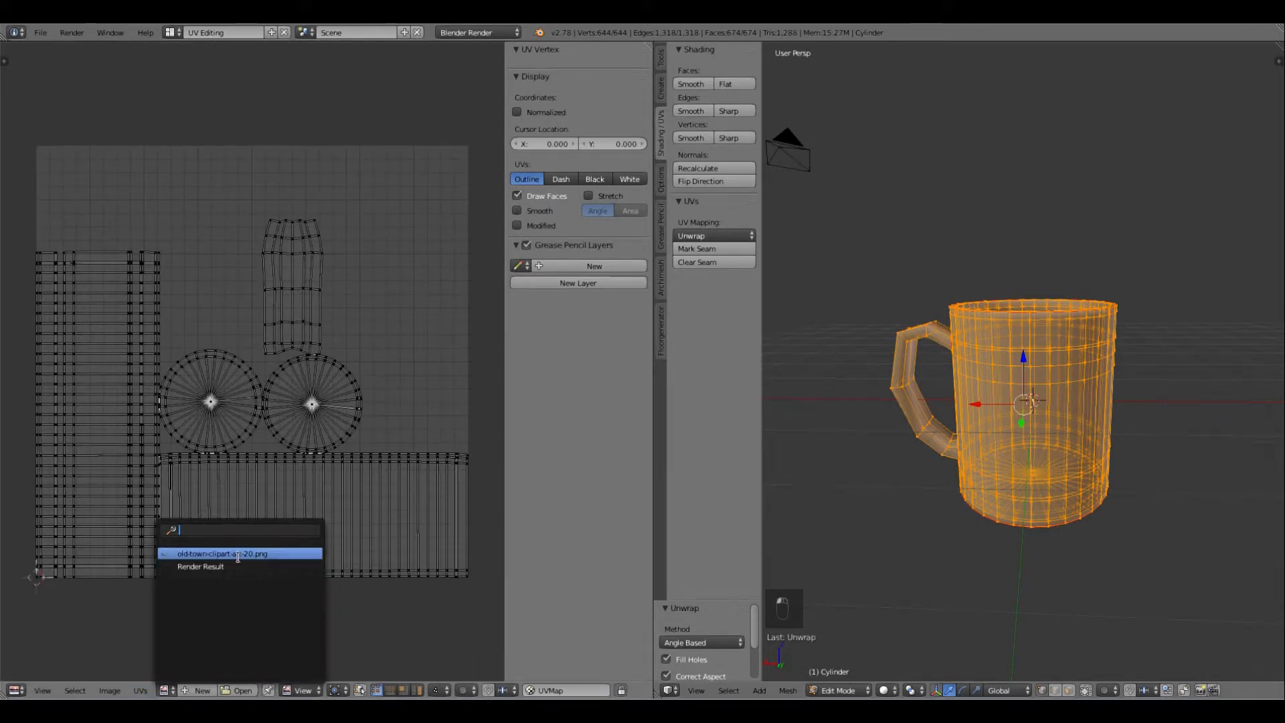
left_click(238, 555)
scroll(288, 542, "down", 4)
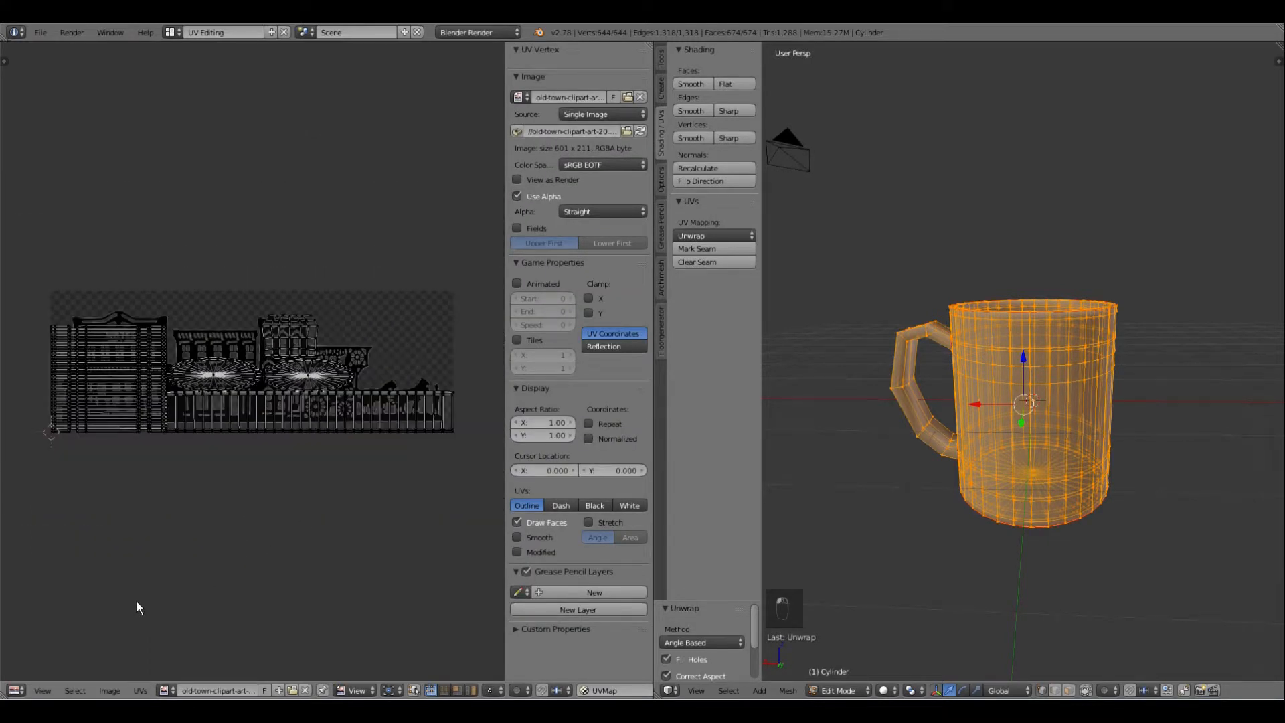
scroll(178, 491, "up", 4)
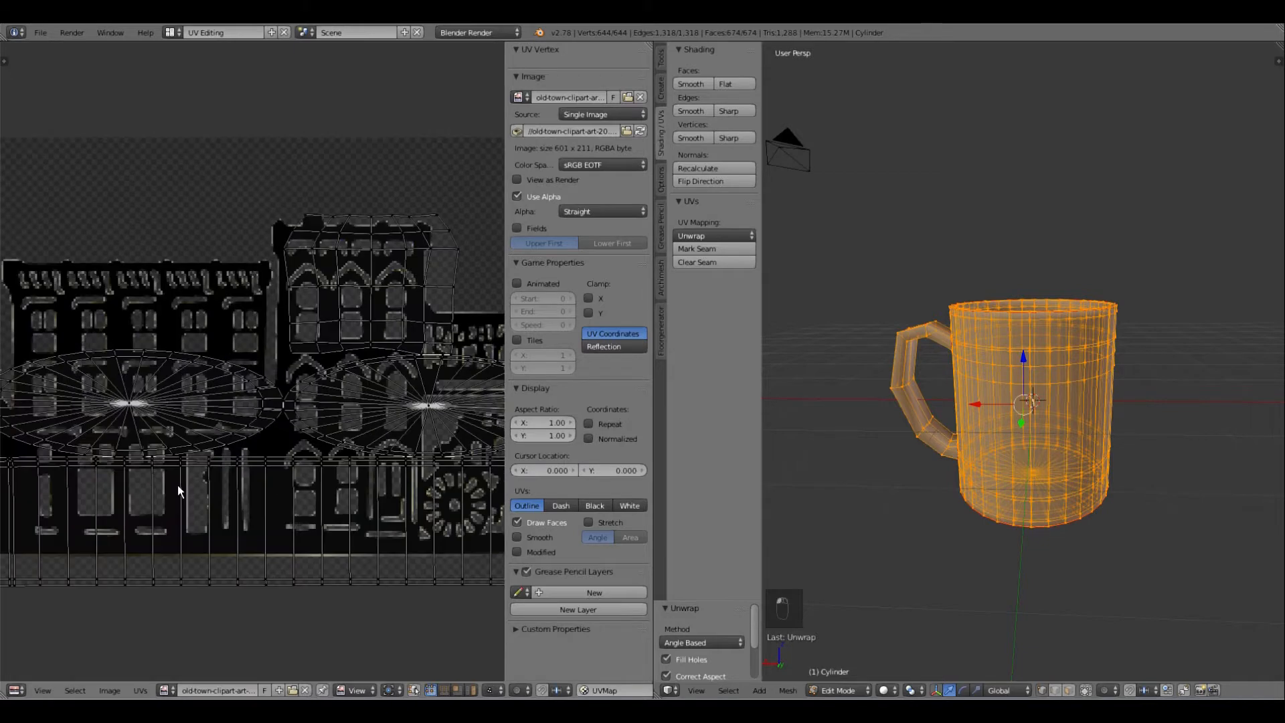
scroll(178, 492, "down", 3)
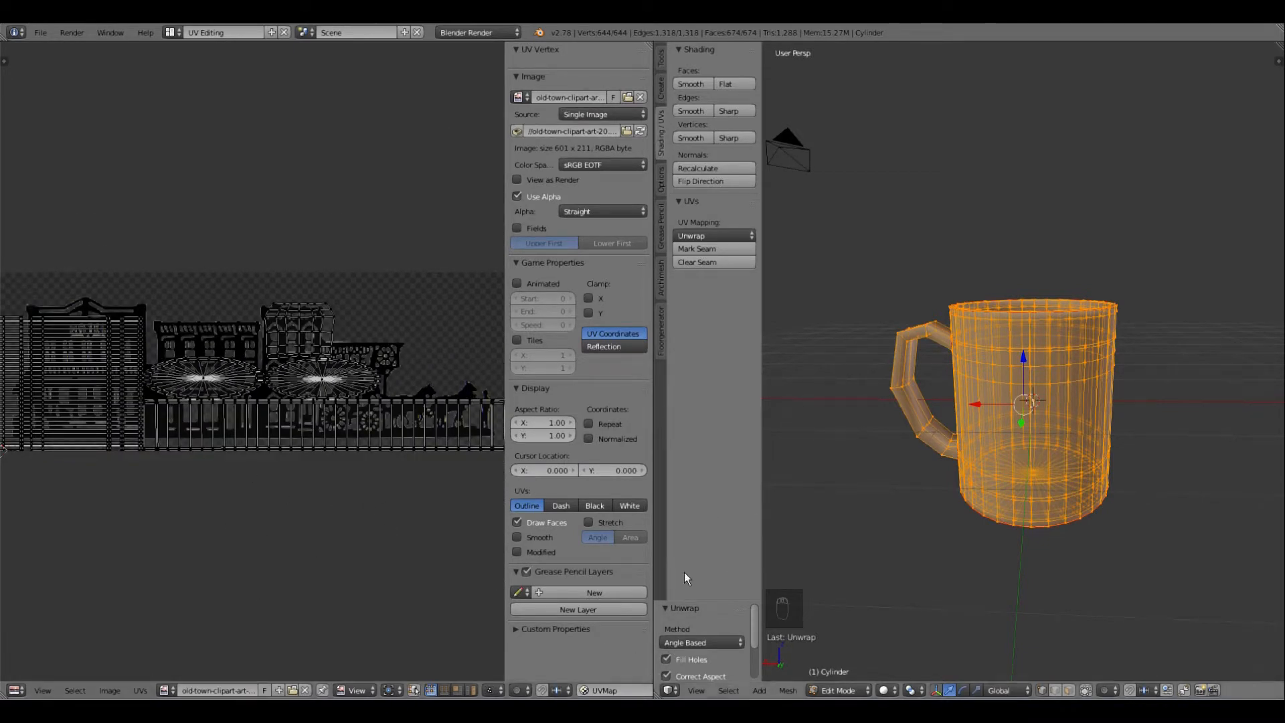
Step: Switch to the Default screen layout and clear the mesh selection
left_click(170, 34)
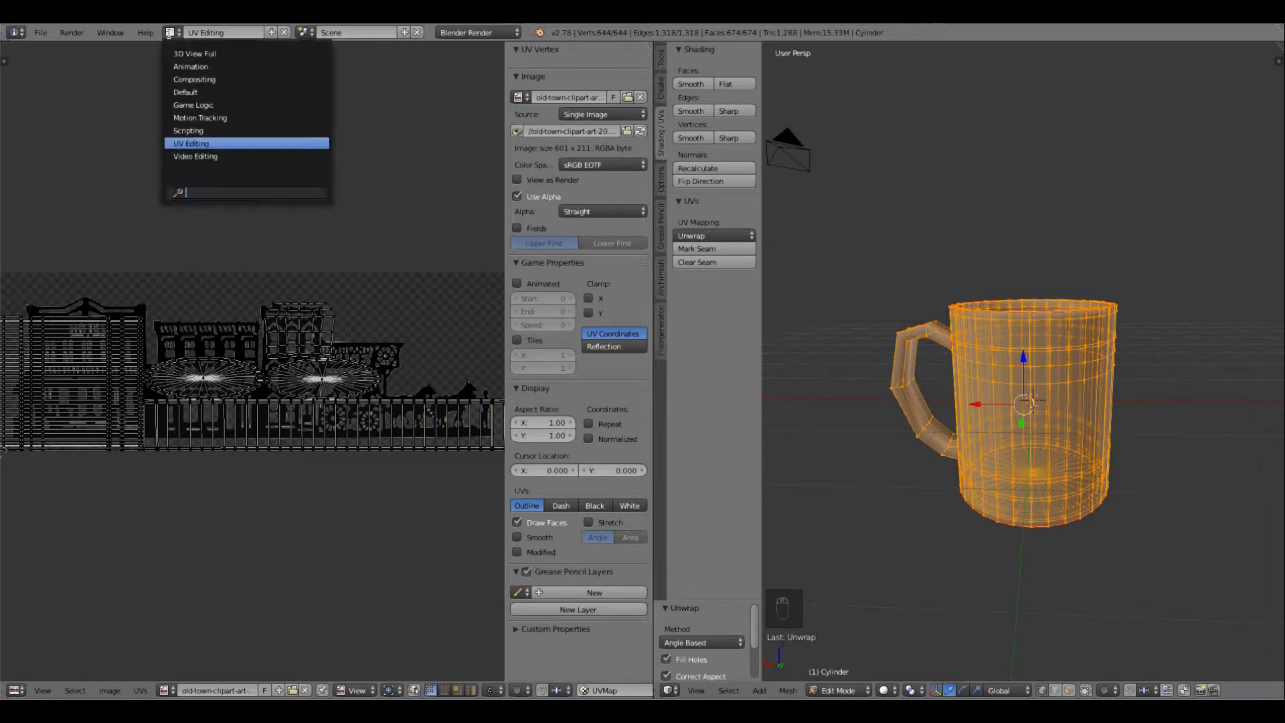
left_click(214, 91)
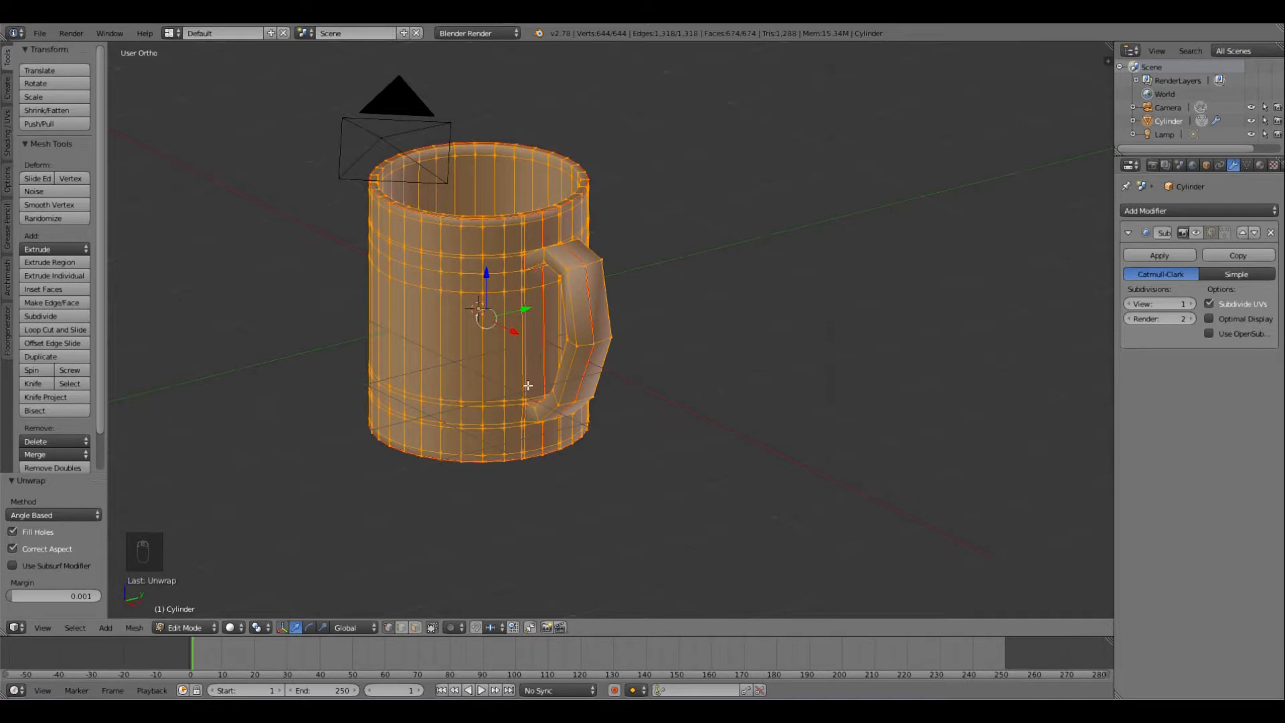
key("a")
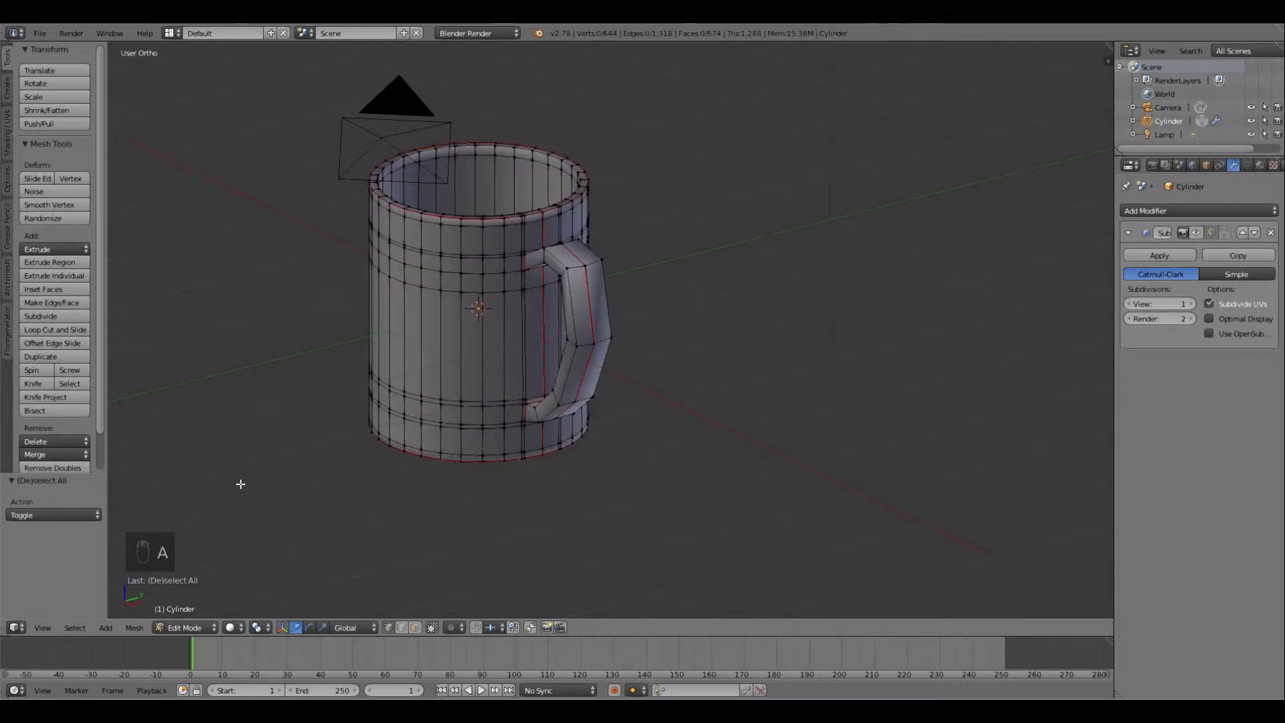
Step: In face select mode, brush-select the outer wall faces on one side of the mug, leaving out the handle area
middle_click_drag(241, 482, 287, 474)
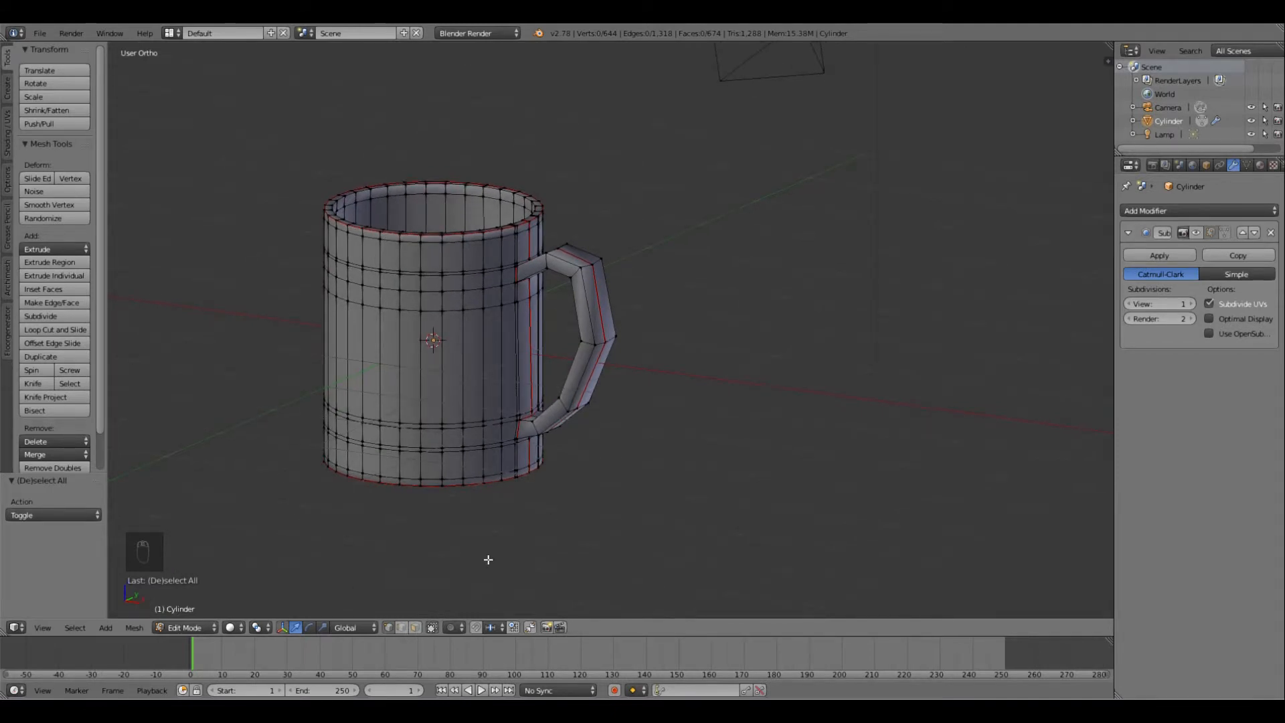
left_click(415, 626)
key("c")
mouse_move(482, 252)
left_mouse_down()
mouse_move(493, 458)
mouse_move(460, 471)
left_mouse_up()
mouse_move(440, 438)
left_mouse_down()
mouse_move(435, 297)
mouse_move(419, 261)
mouse_move(429, 241)
mouse_move(390, 257)
mouse_move(310, 230)
mouse_move(352, 401)
mouse_move(389, 379)
mouse_move(408, 465)
mouse_move(341, 441)
mouse_move(354, 461)
mouse_move(307, 350)
left_mouse_up()
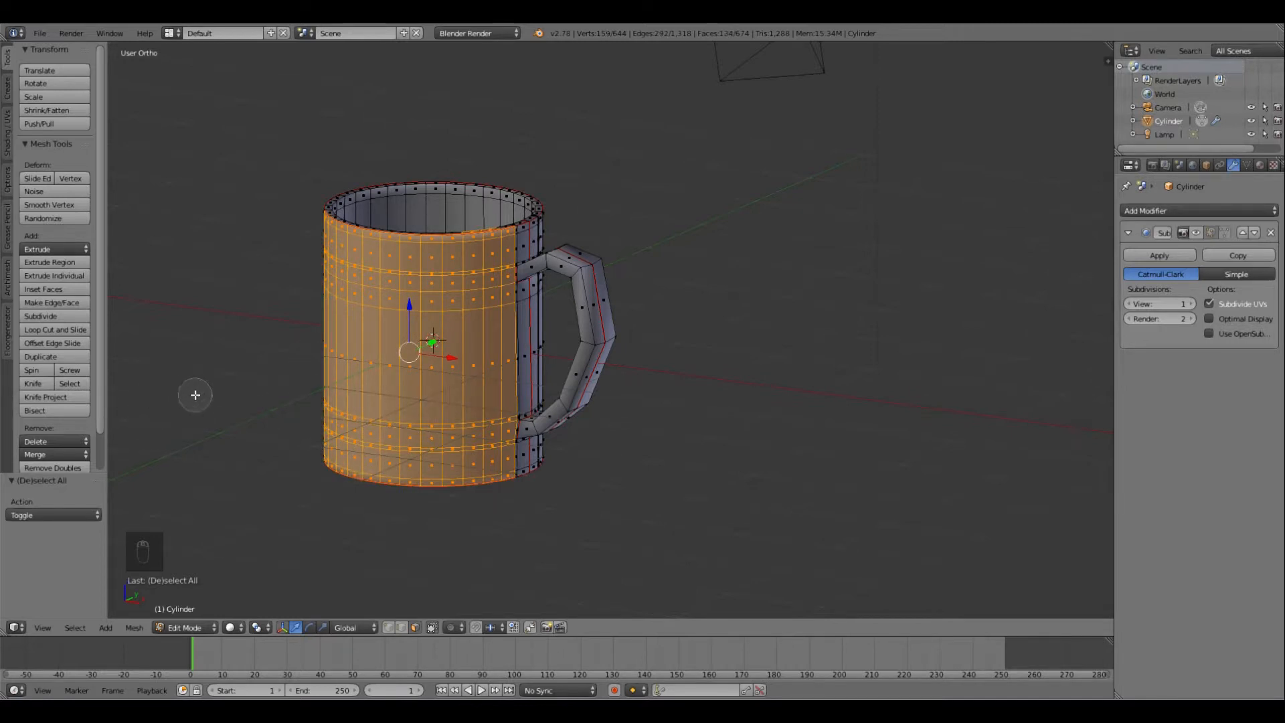
right_click(297, 394)
Step: Add the outer wall faces on the mug's back and opposite side to the selection, up to the handle strip
mouse_move(249, 399)
middle_mouse_down()
mouse_move(372, 421)
mouse_move(496, 367)
mouse_move(514, 432)
middle_mouse_up()
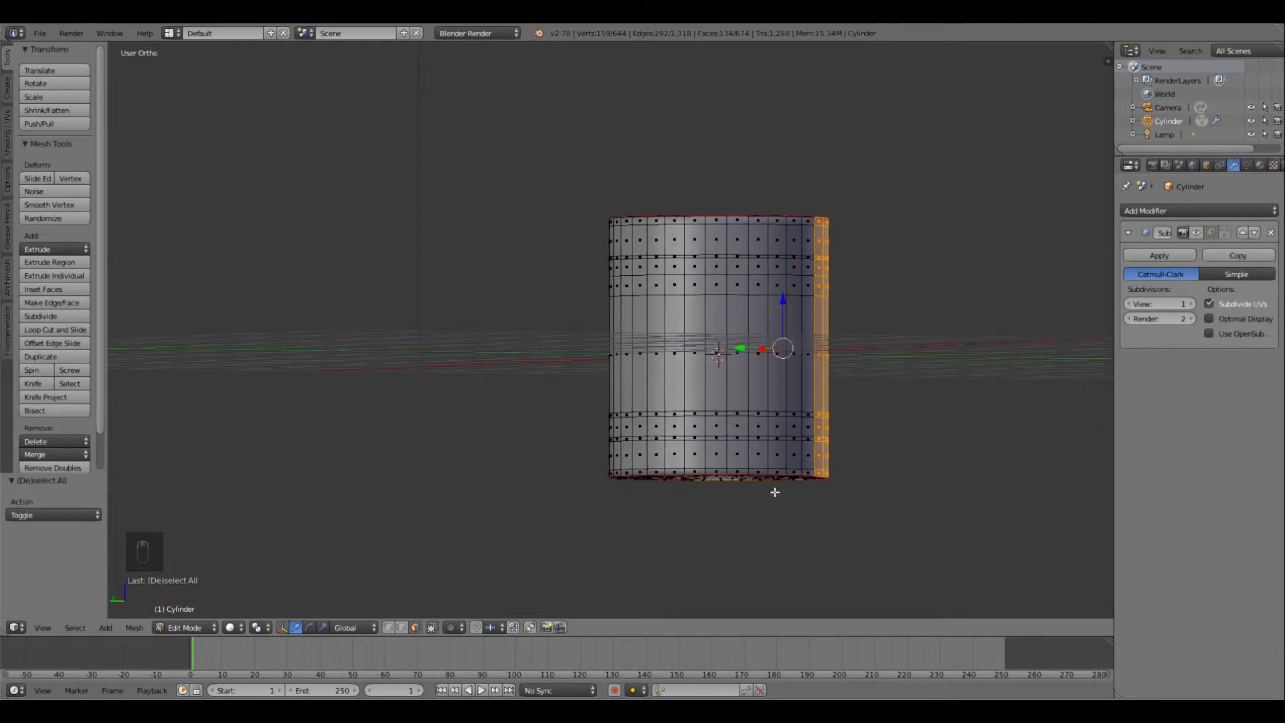
key("c")
mouse_move(816, 459)
left_mouse_down()
mouse_move(662, 450)
mouse_move(624, 462)
mouse_move(738, 462)
mouse_move(813, 242)
mouse_move(623, 237)
mouse_move(770, 275)
mouse_move(685, 269)
left_mouse_up()
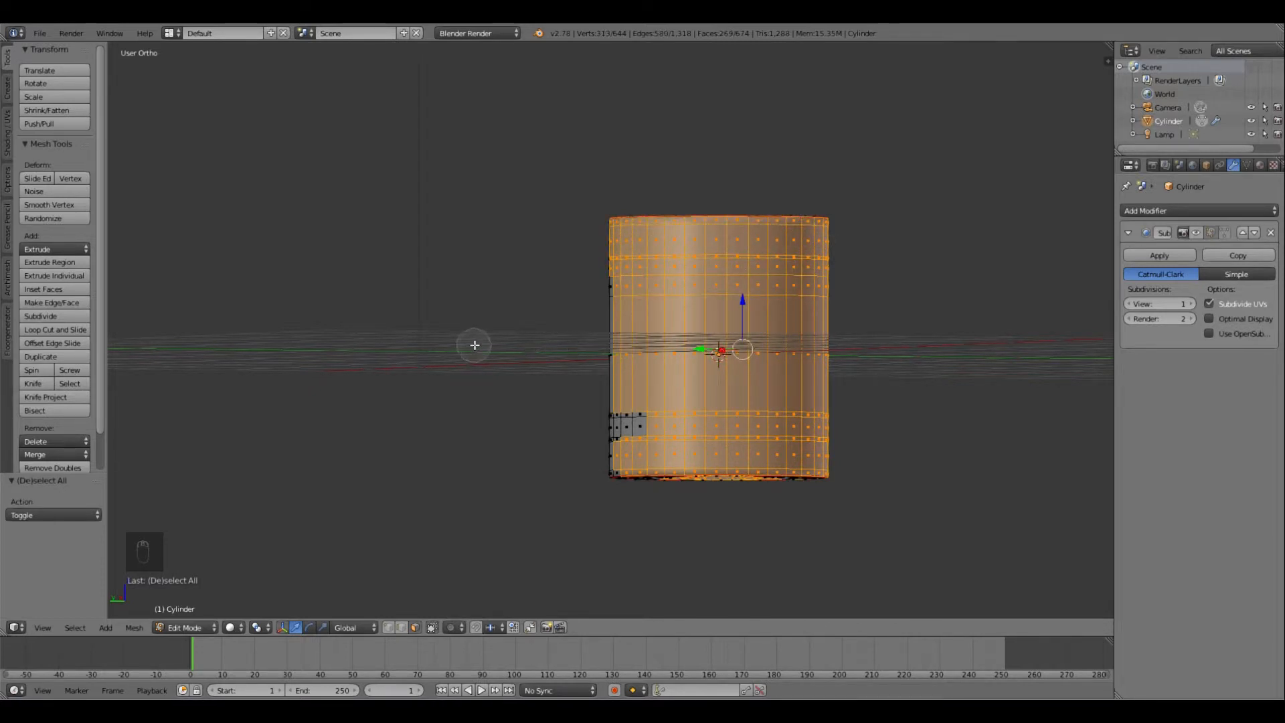
middle_click_drag(387, 365, 571, 361)
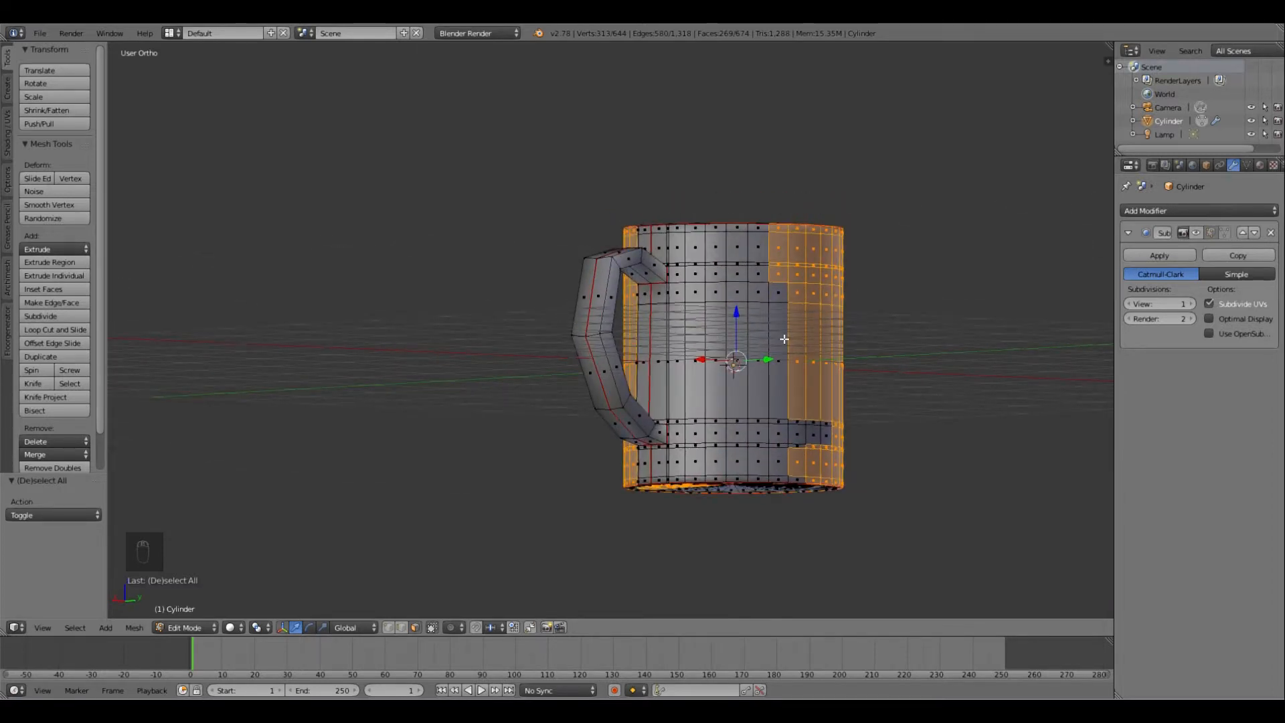
key("c")
mouse_move(833, 430)
left_mouse_down()
mouse_move(799, 460)
mouse_move(703, 465)
mouse_move(699, 322)
mouse_move(732, 315)
mouse_move(700, 267)
mouse_move(700, 231)
mouse_move(780, 248)
mouse_move(736, 281)
mouse_move(774, 373)
left_mouse_up()
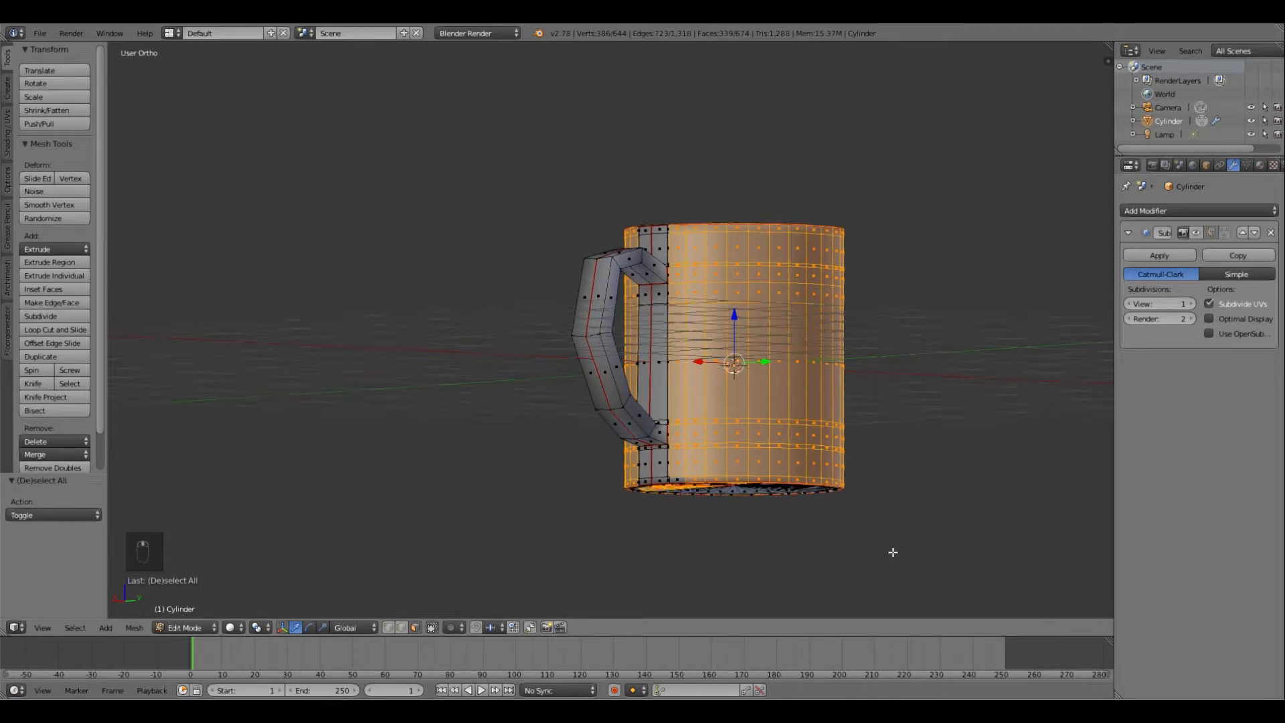
Step: Deselect the stray faces on the mug's underside while keeping the outer wall selected, undoing any selection lost by mistake
middle_click_drag(893, 552, 713, 482)
right_click(696, 455)
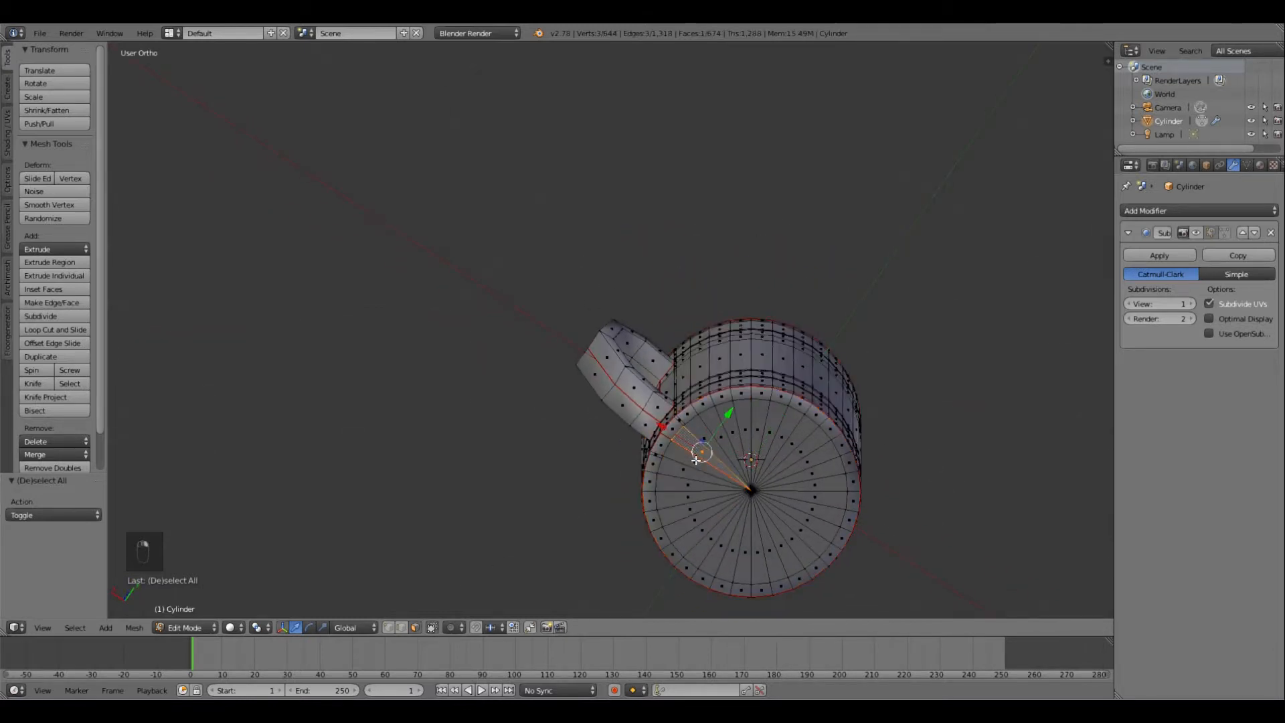
key("ctrl+z")
key("ctrl+z")
key("ctrl+z")
key("ctrl+z")
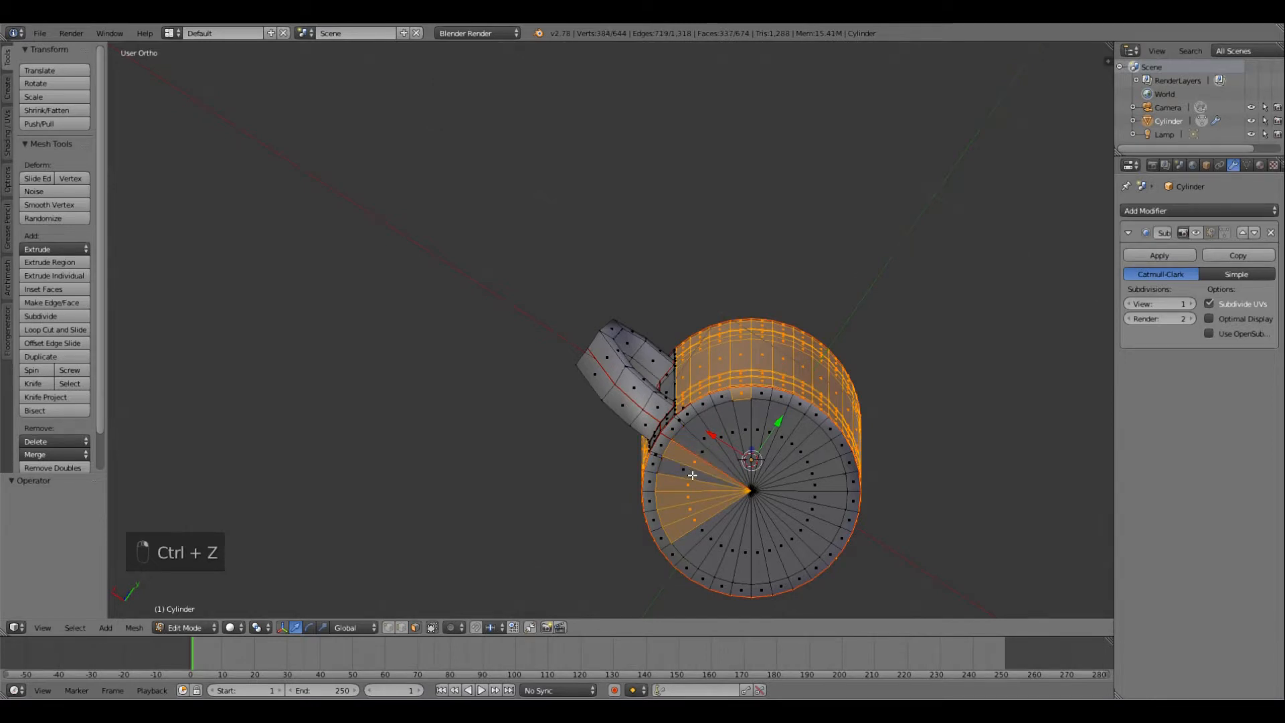
right_click(692, 484, "shift")
right_click(691, 496, "shift")
right_click(692, 508, "shift")
right_click(696, 520, "shift")
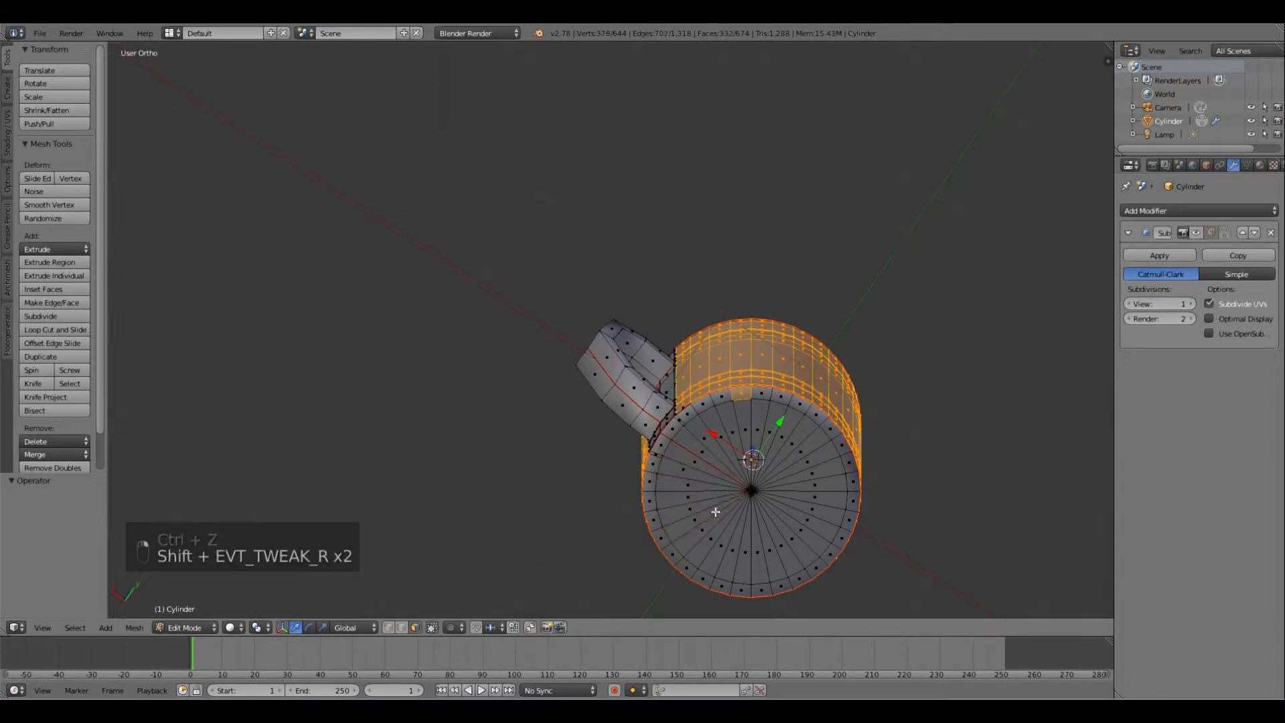
right_click(743, 397, "shift")
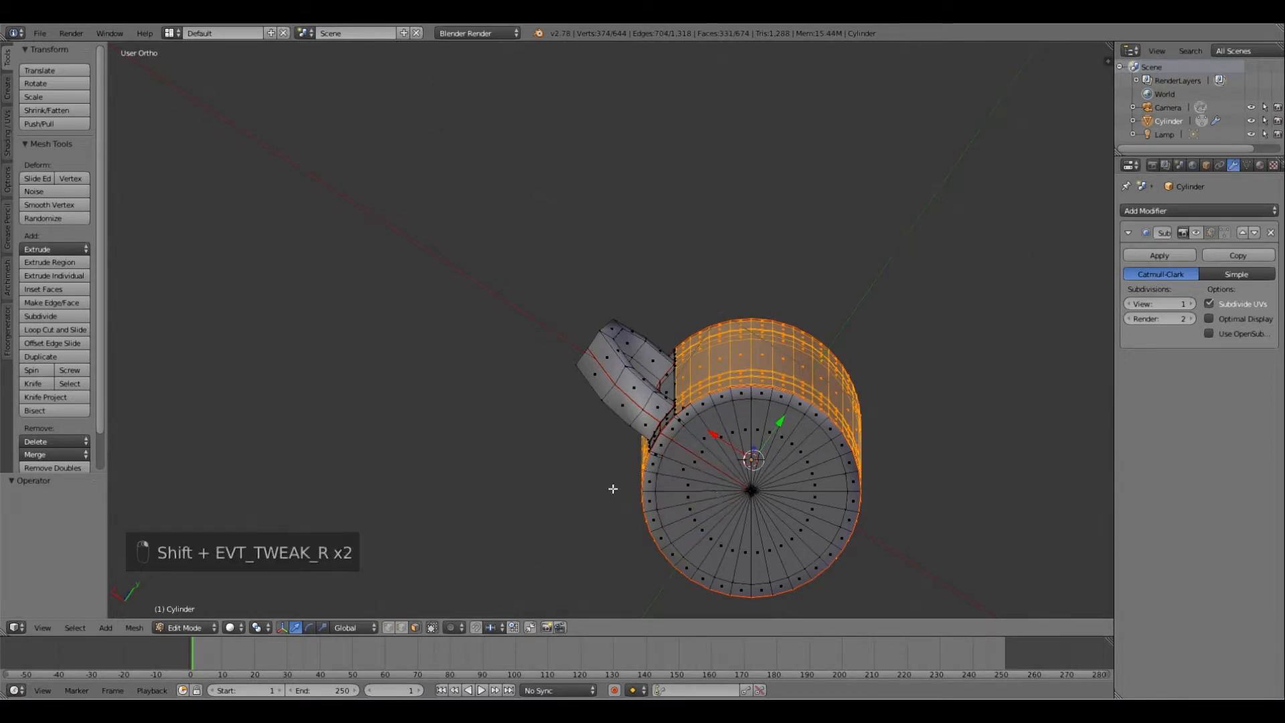
Step: Deselect the two stray faces at the mug's rim beside the handle, keeping the outer wall faces selected
middle_click_drag(482, 333, 813, 413)
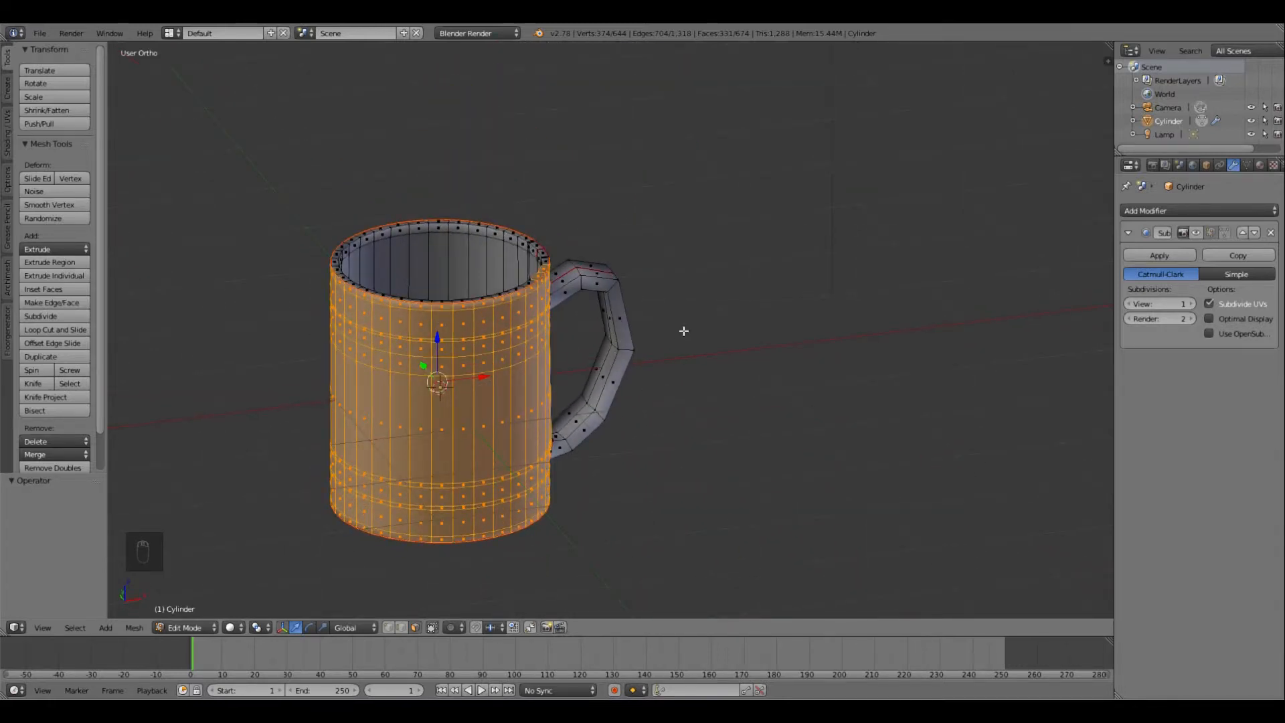
middle_click_drag(684, 330, 554, 357)
right_click(554, 357, "shift")
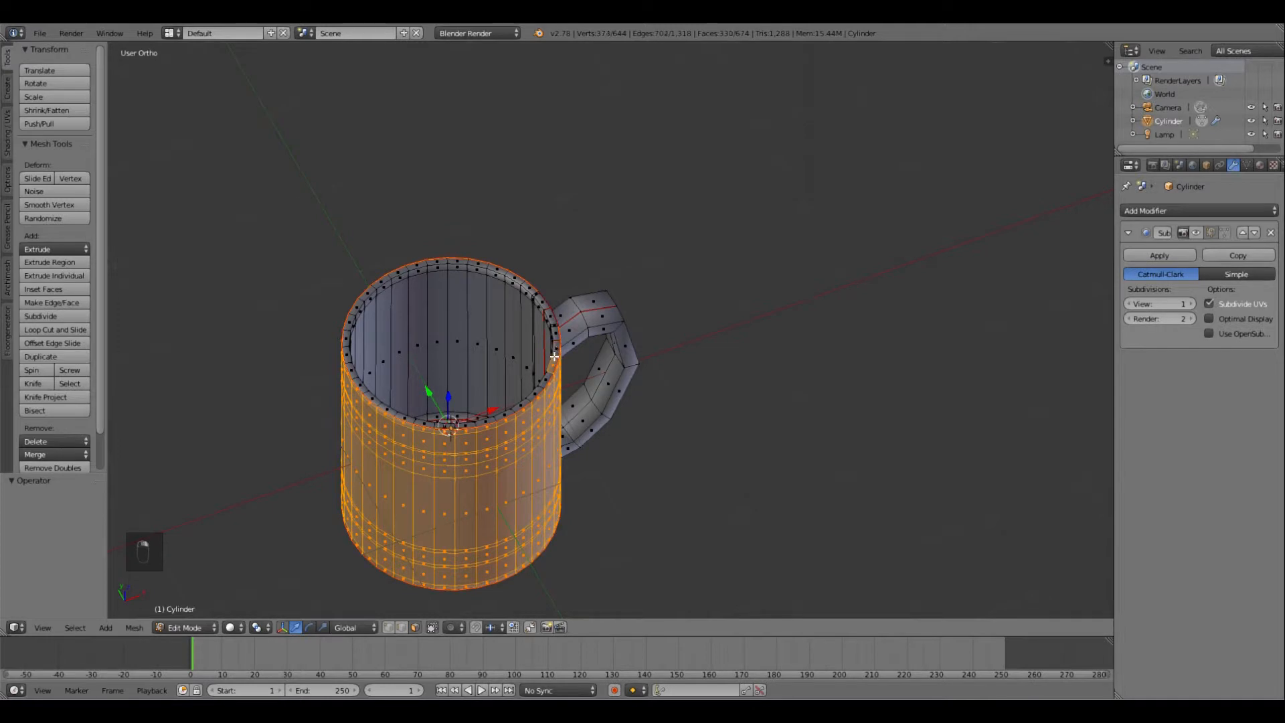
right_click(554, 364, "shift")
scroll(677, 390, "down", 2)
middle_click_drag(689, 408, 566, 346)
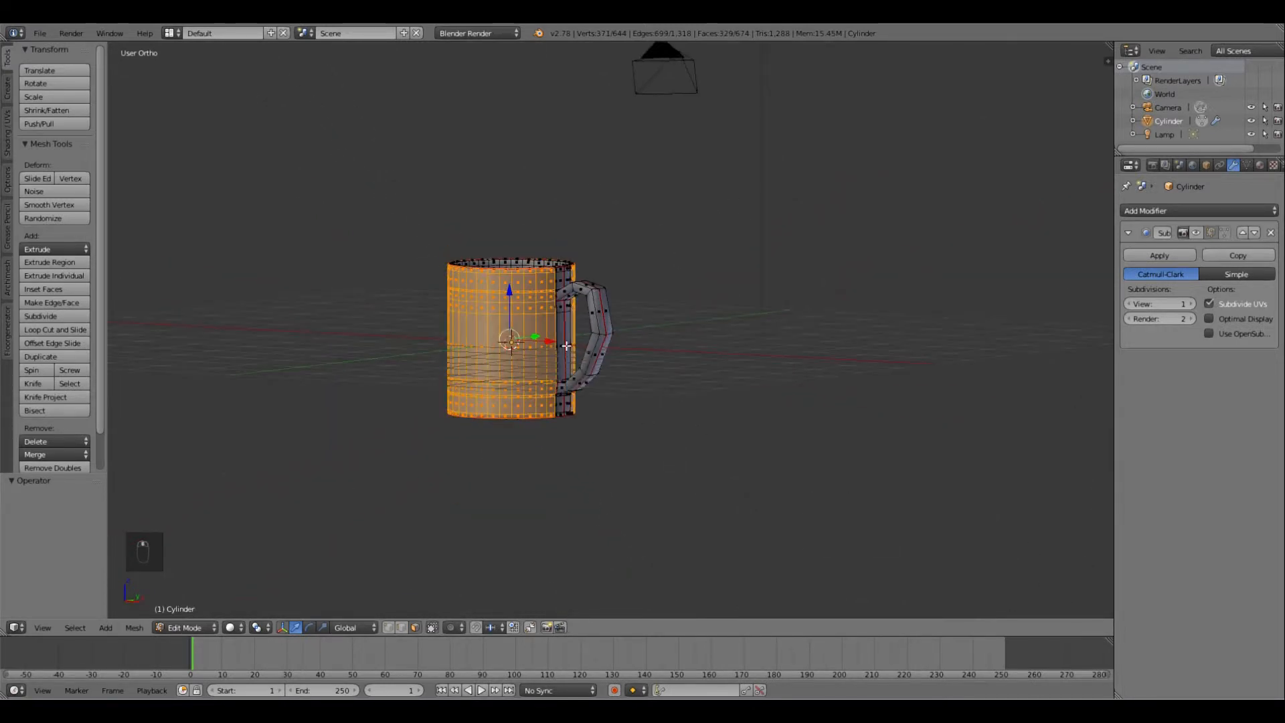
Step: Switch to the UV Editing screen layout and set the 3D viewport shading to Texture
left_click(171, 32)
left_click(201, 140)
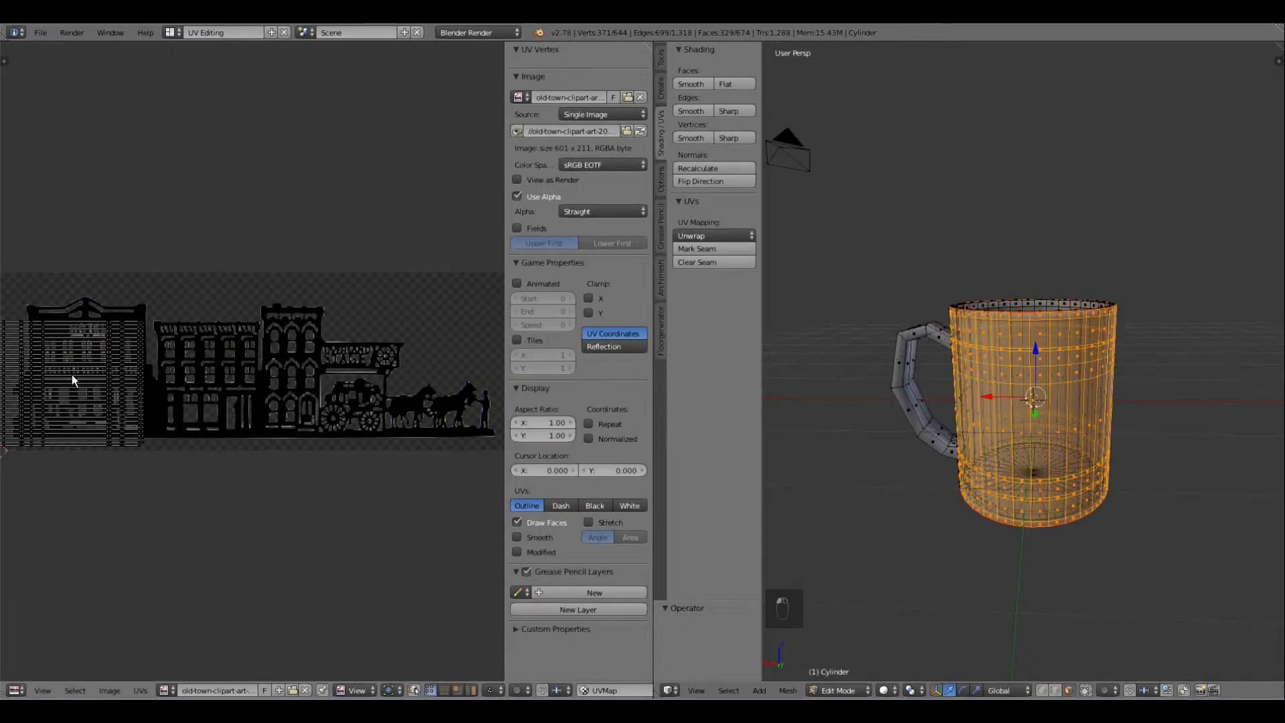
left_click(884, 690)
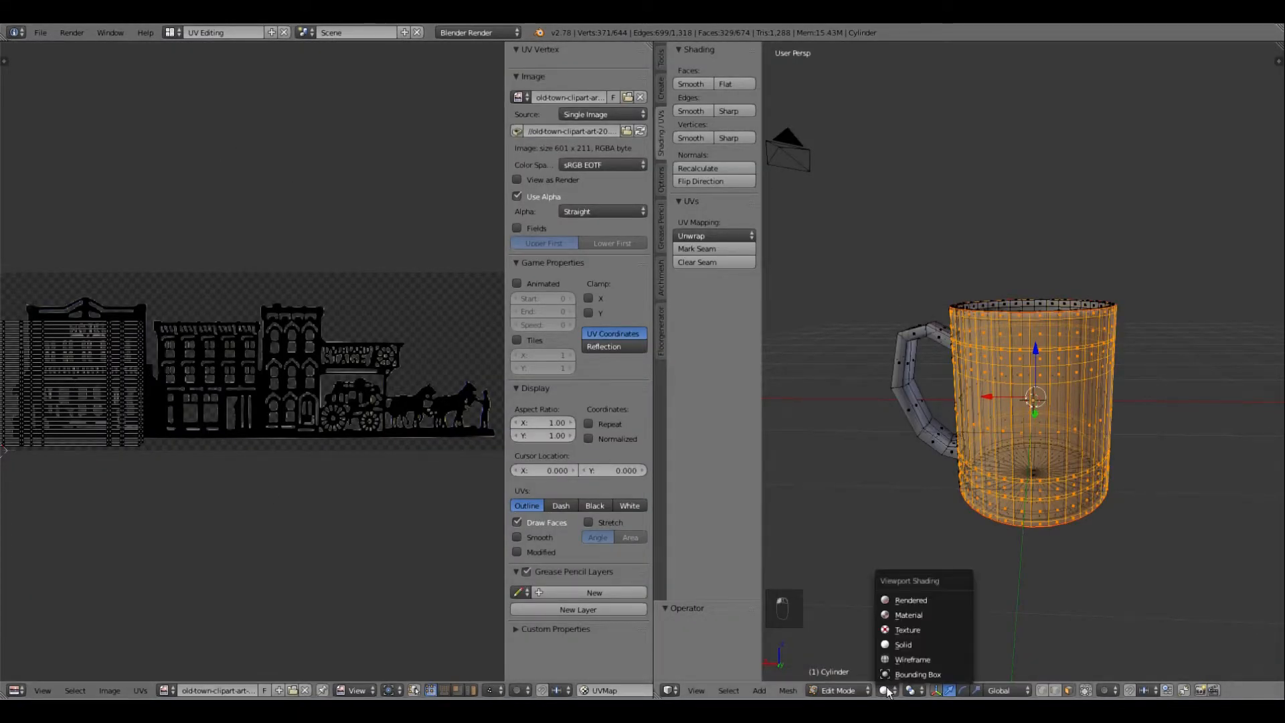
left_click(910, 628)
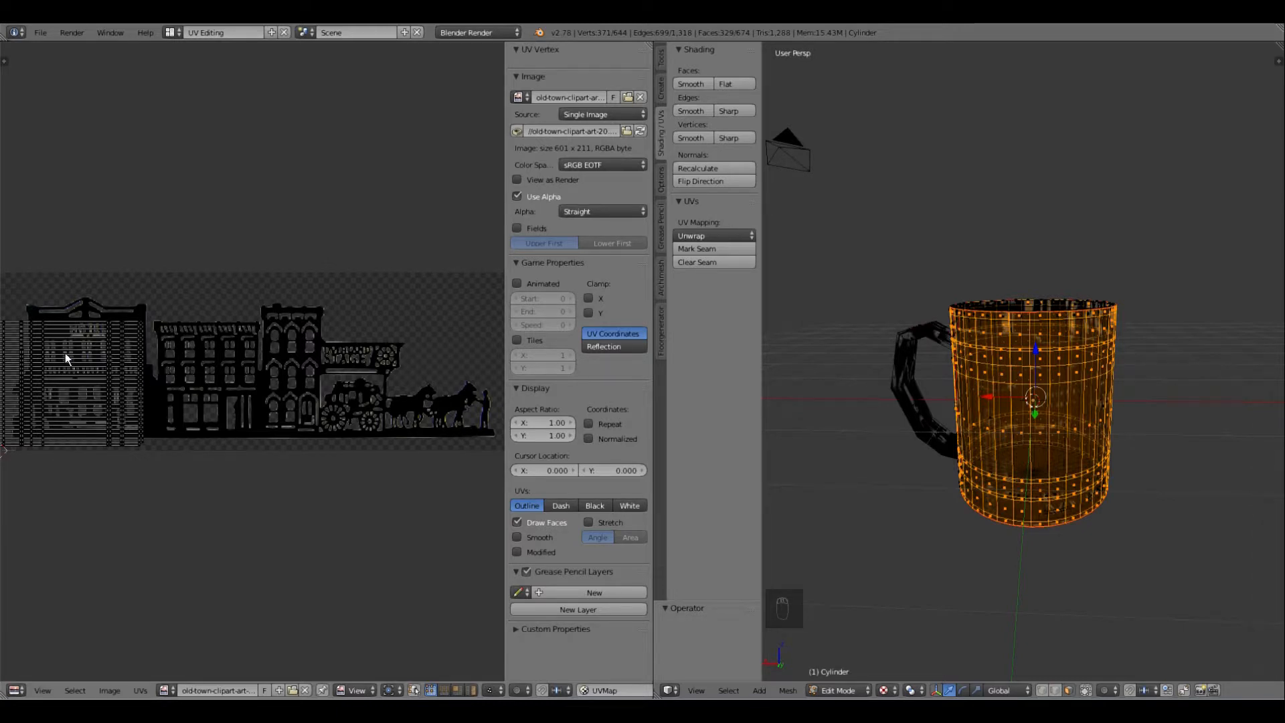
Step: Rotate all of the outer wall's UVs by 90° and shift them up by about 0.057 over the hotel end of the image
key("a")
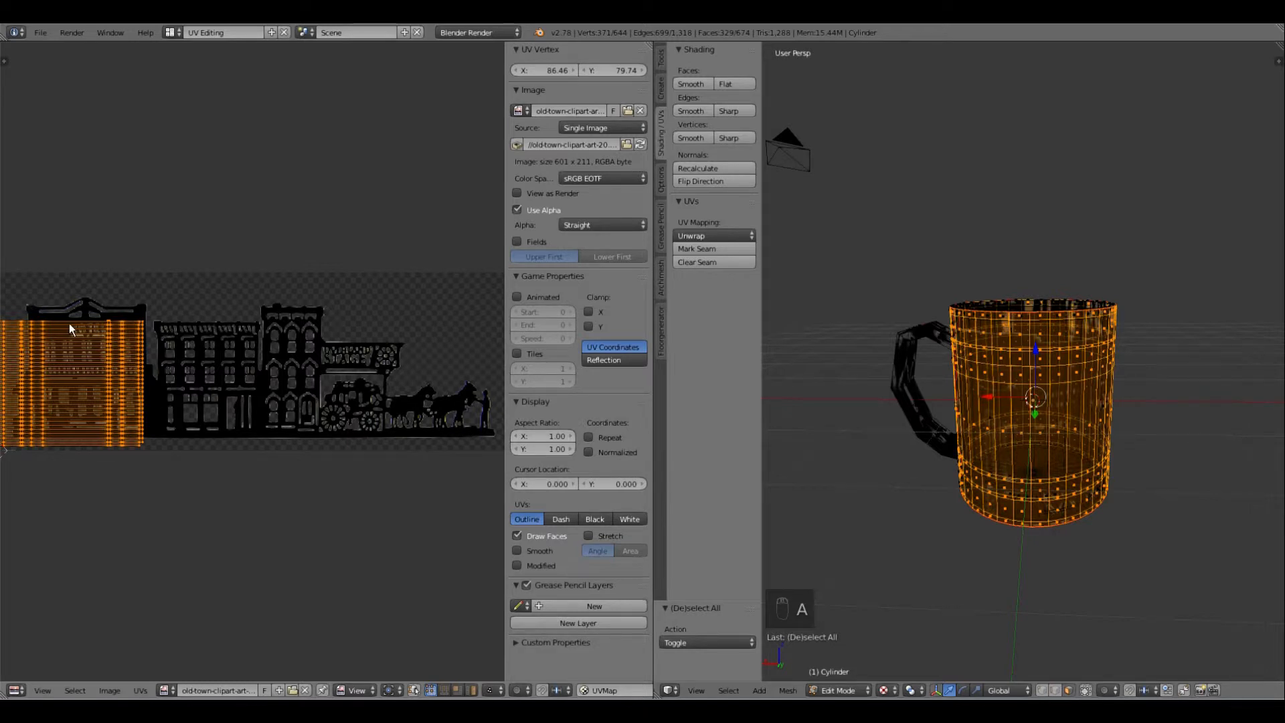
key("r")
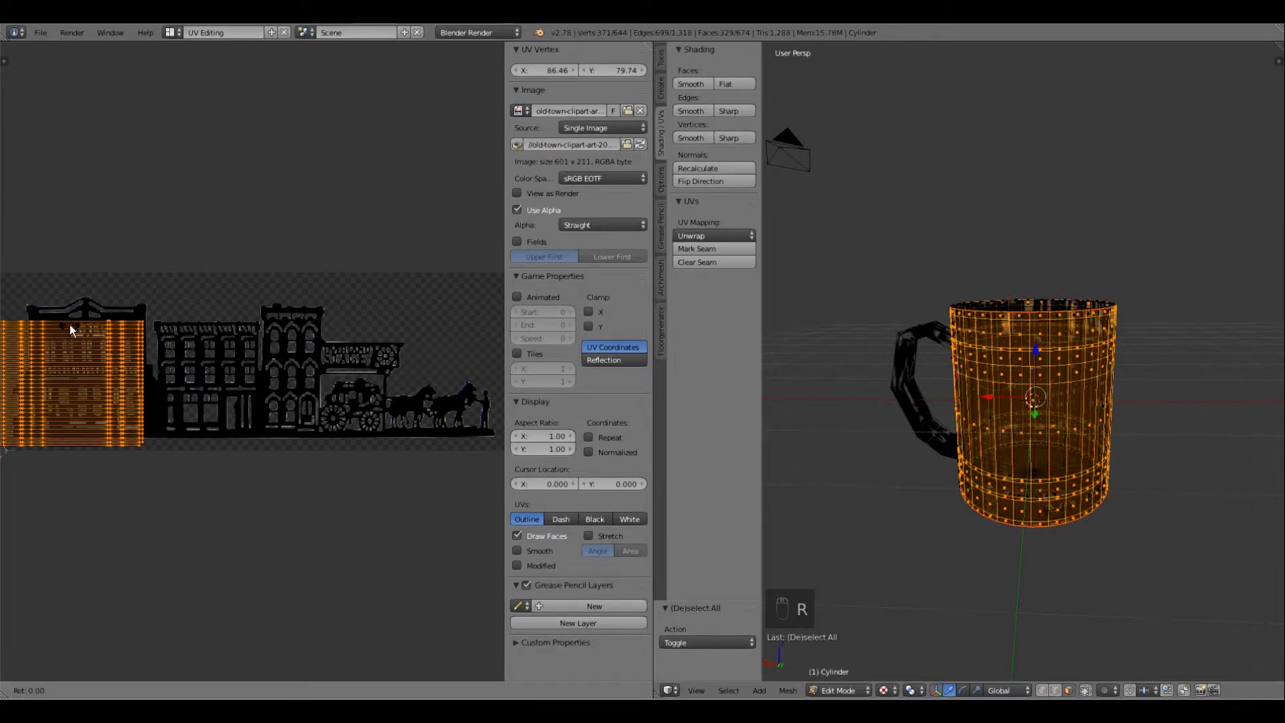
type("90")
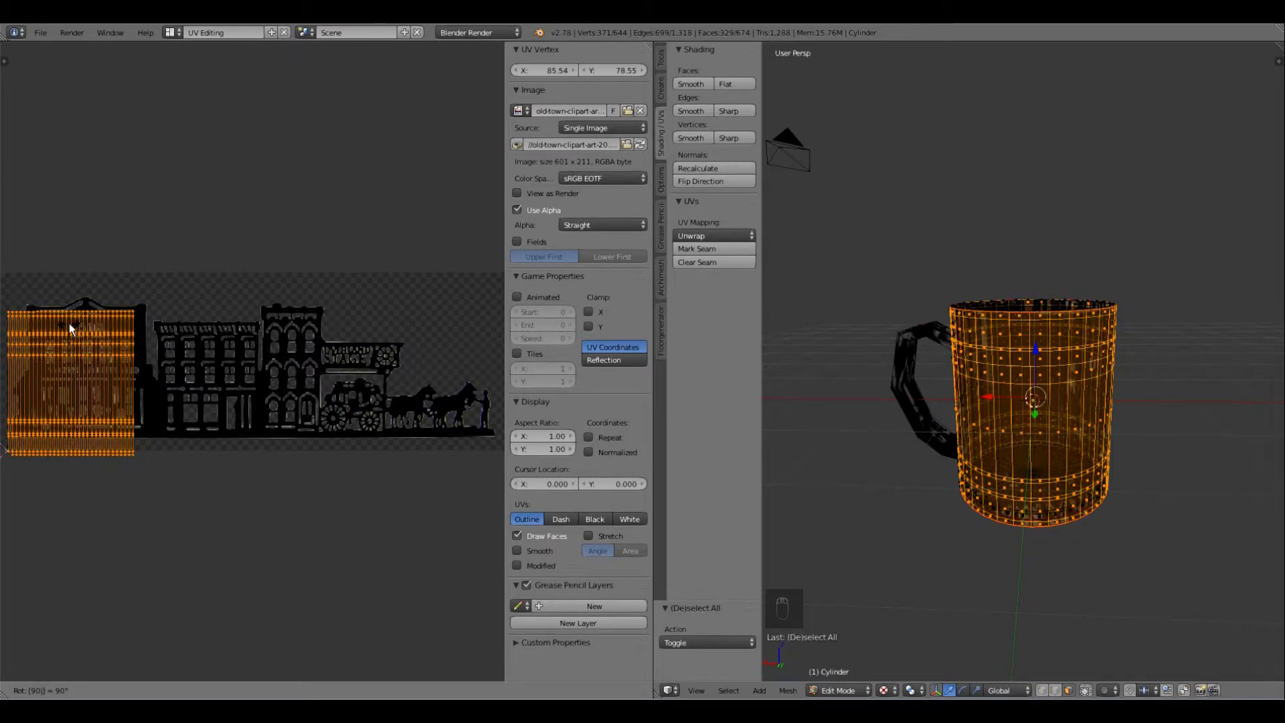
key("Return")
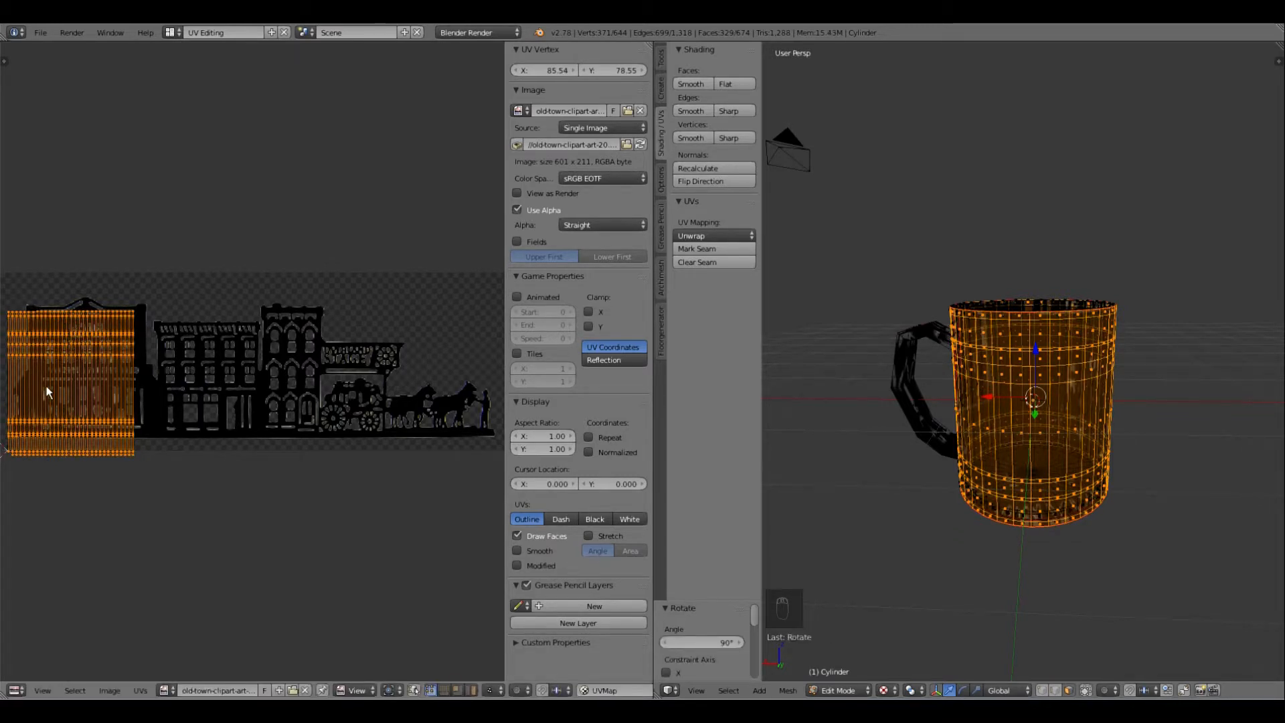
key("g")
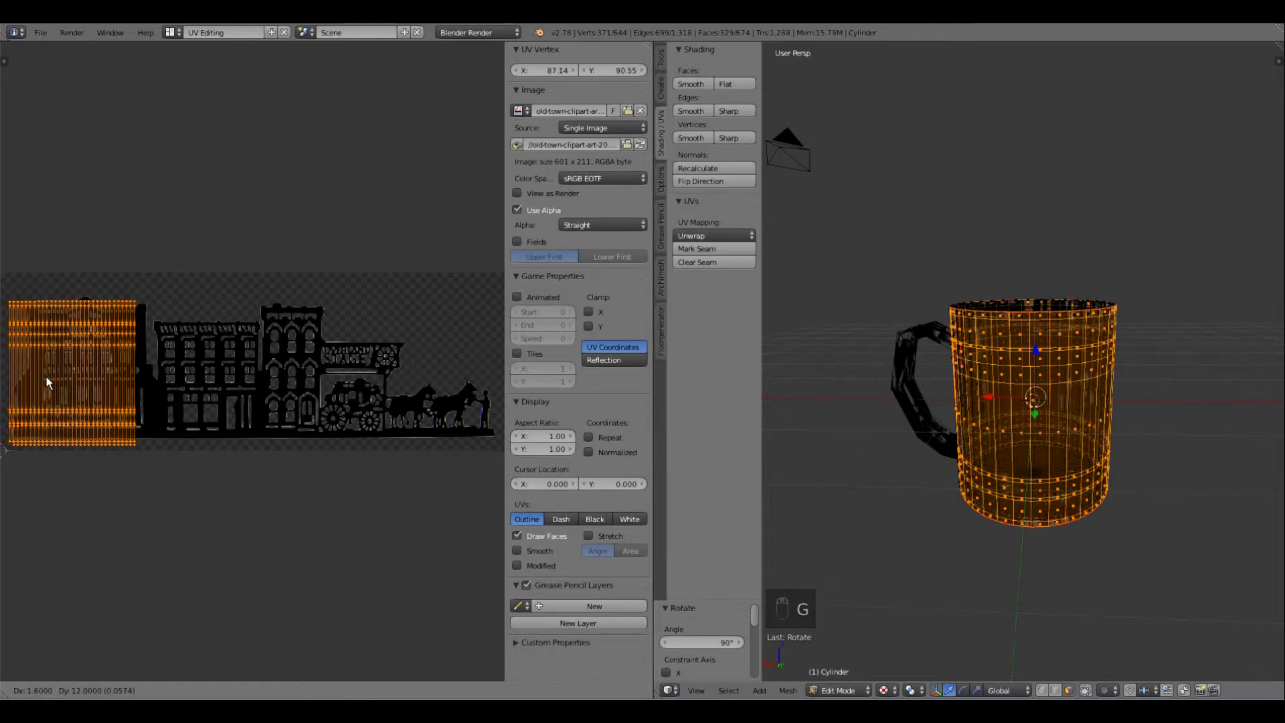
left_click(45, 380)
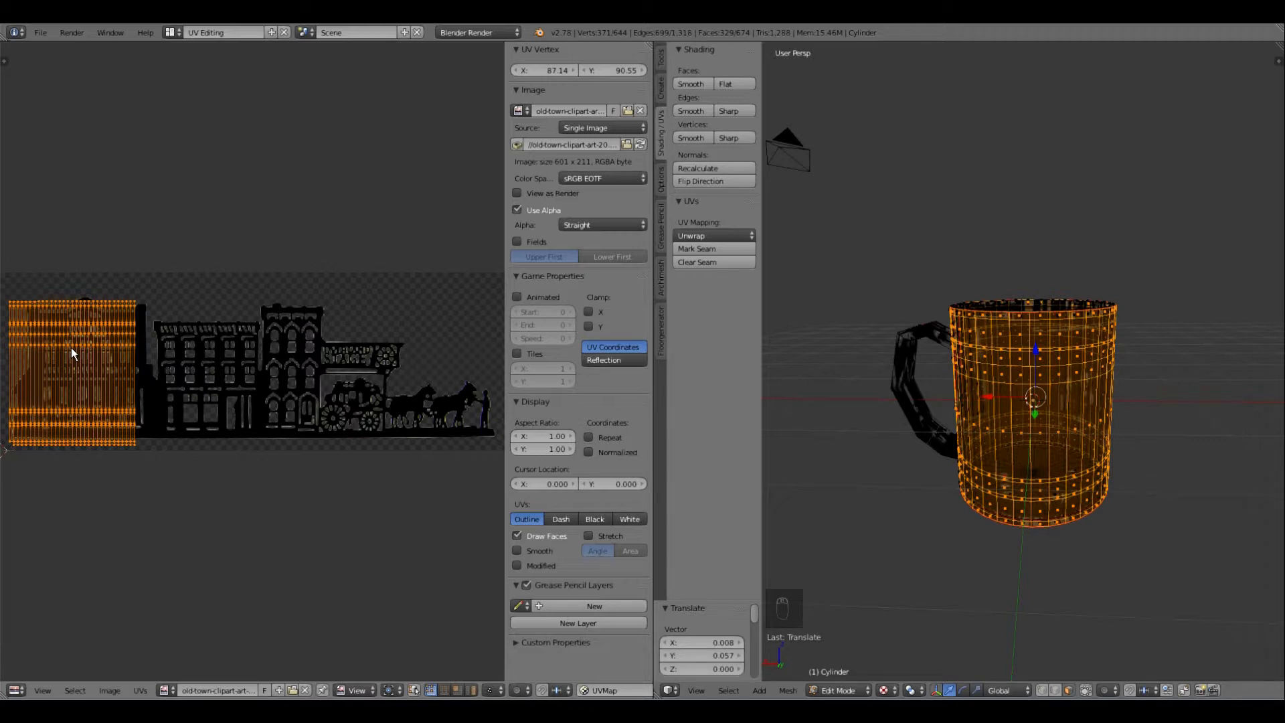
Step: Stretch the wall UVs vertically by a factor of about 1.42 and raise them by about 0.133
key("s")
key("y")
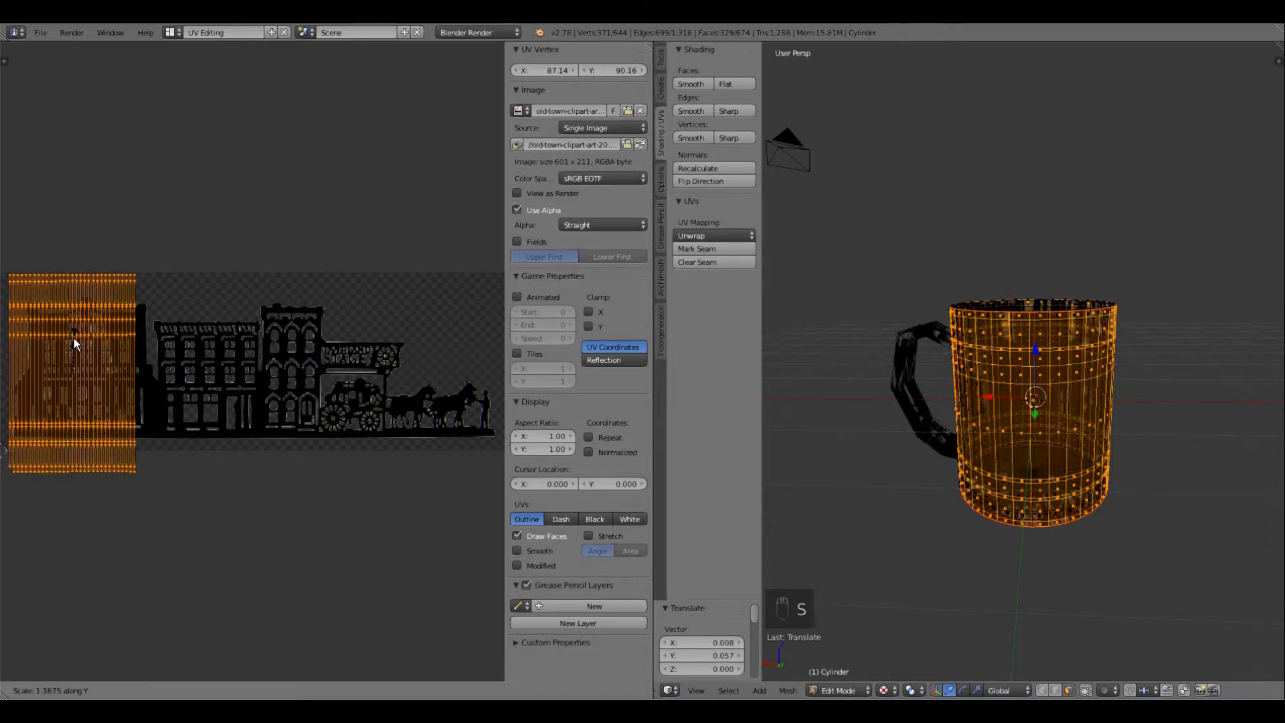
left_click(75, 337)
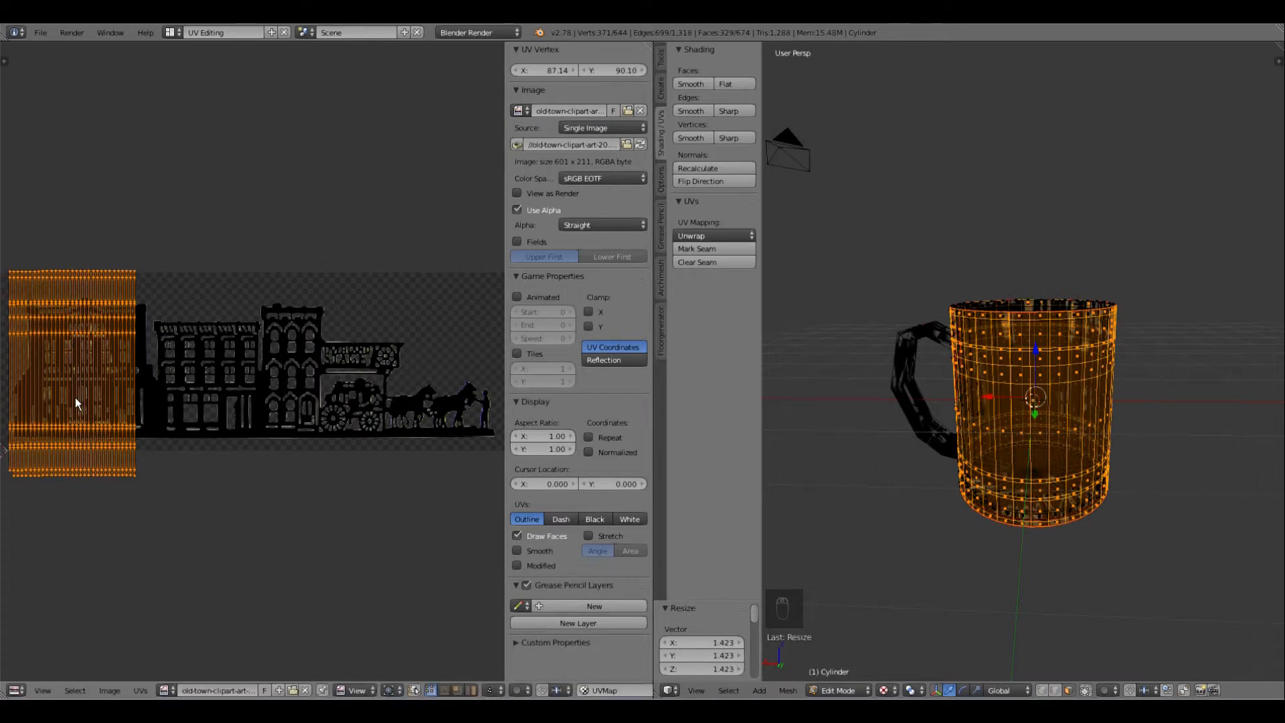
key("g")
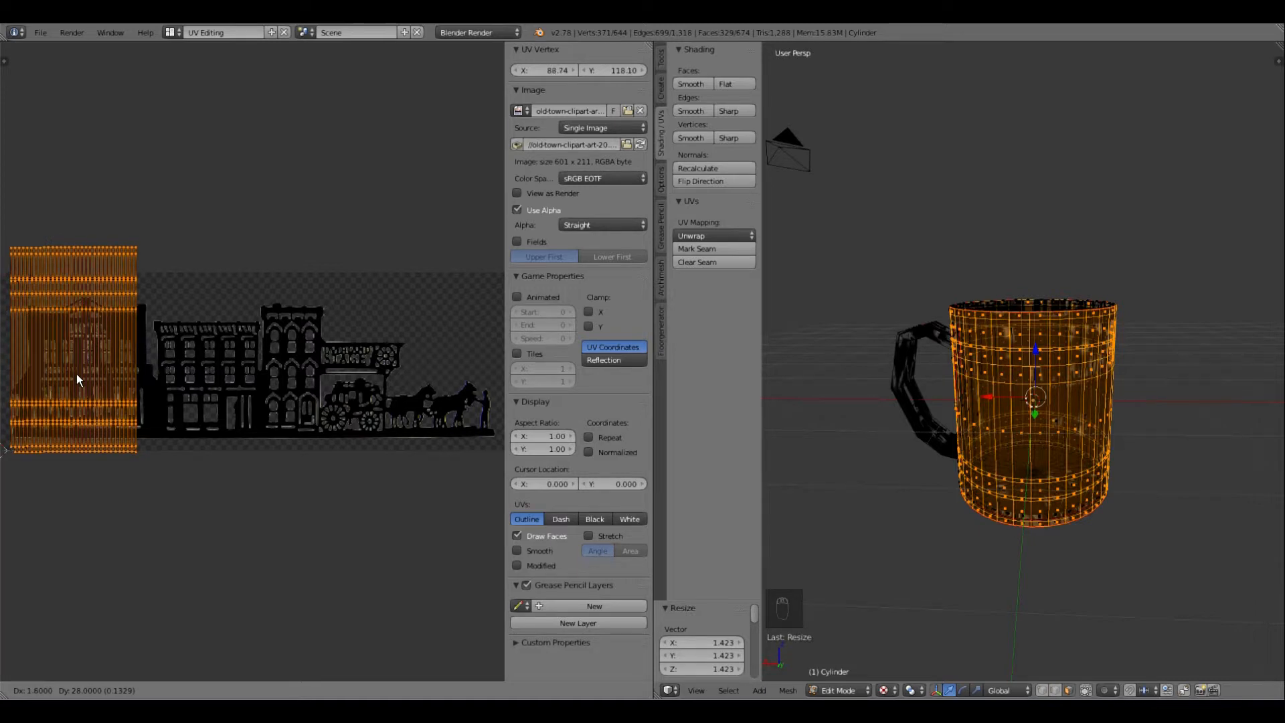
left_click(76, 378)
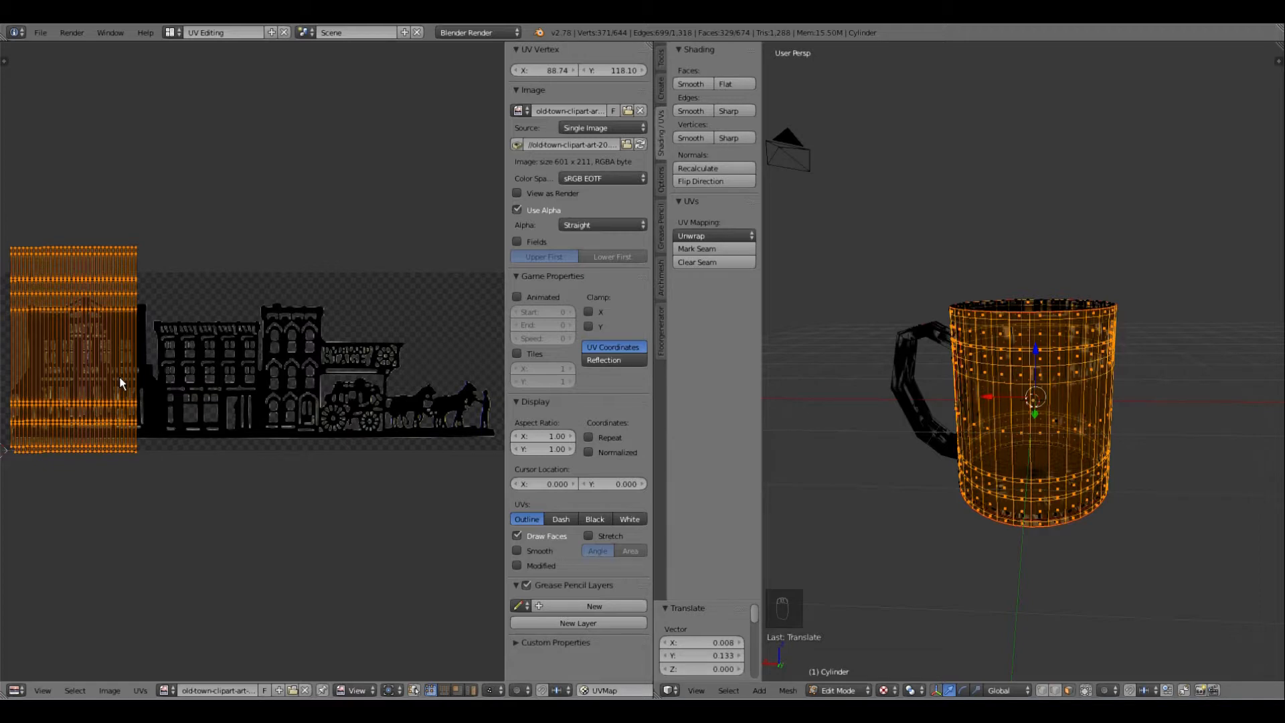
Step: Widen the wall UVs along X by a factor of about 2.32 and move them to start near the image's left edge
scroll(244, 393, "down", 1)
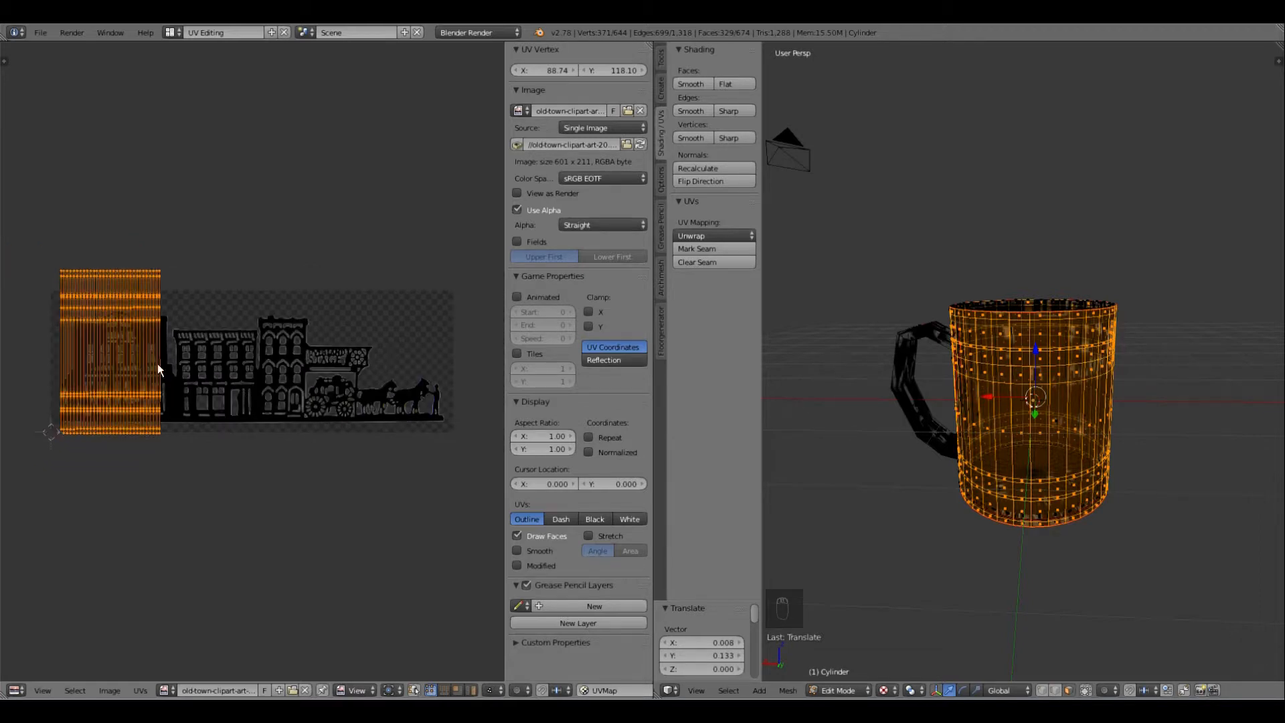
key("s")
right_click(188, 367)
key("s")
key("x")
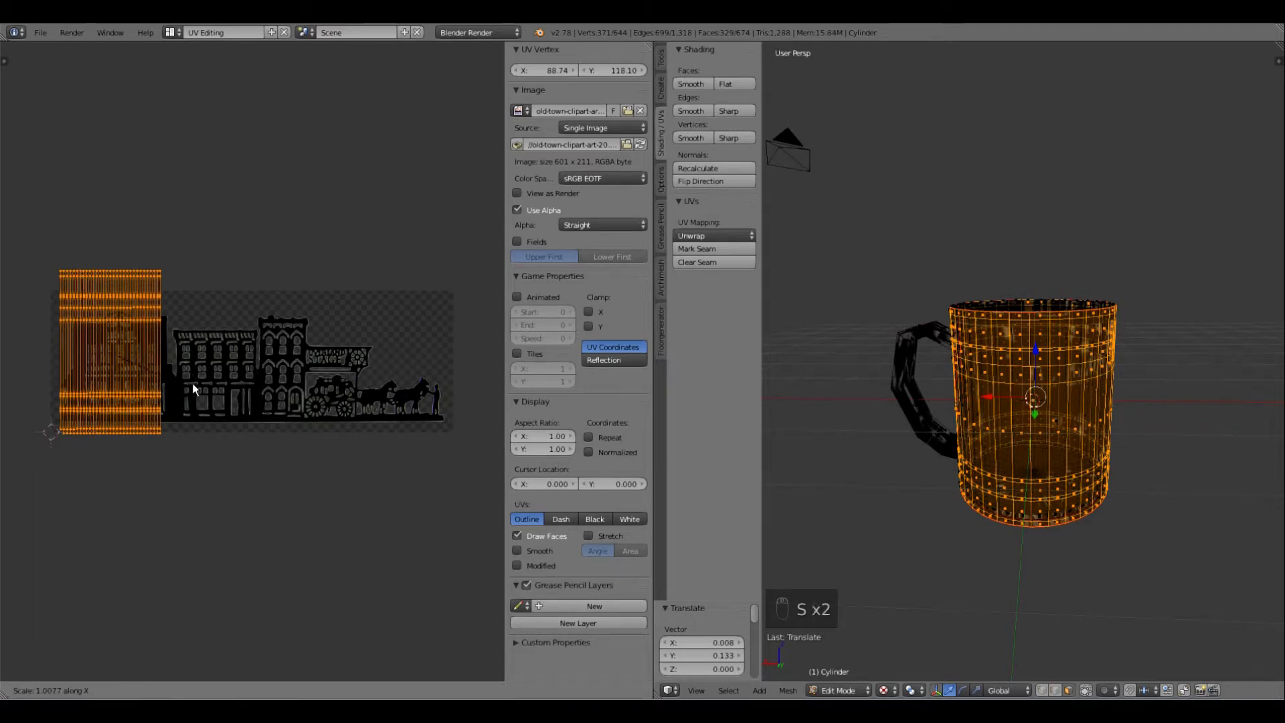
left_click(289, 395)
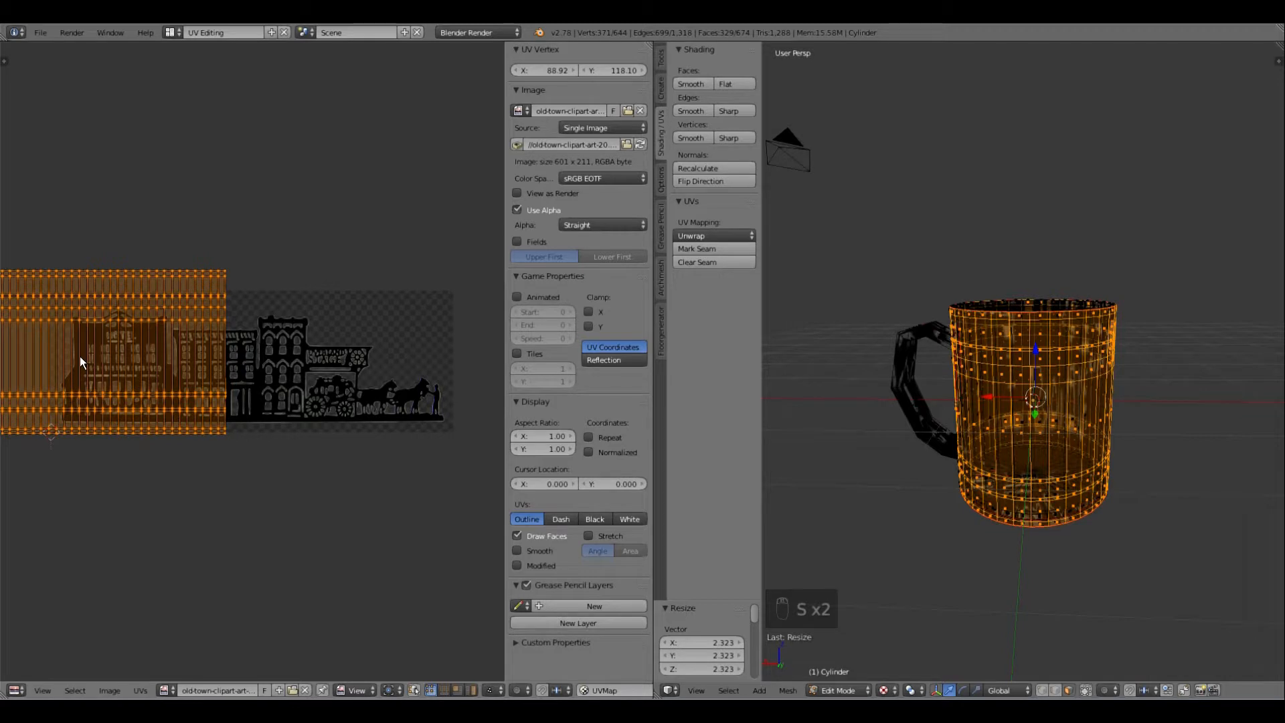
key("g")
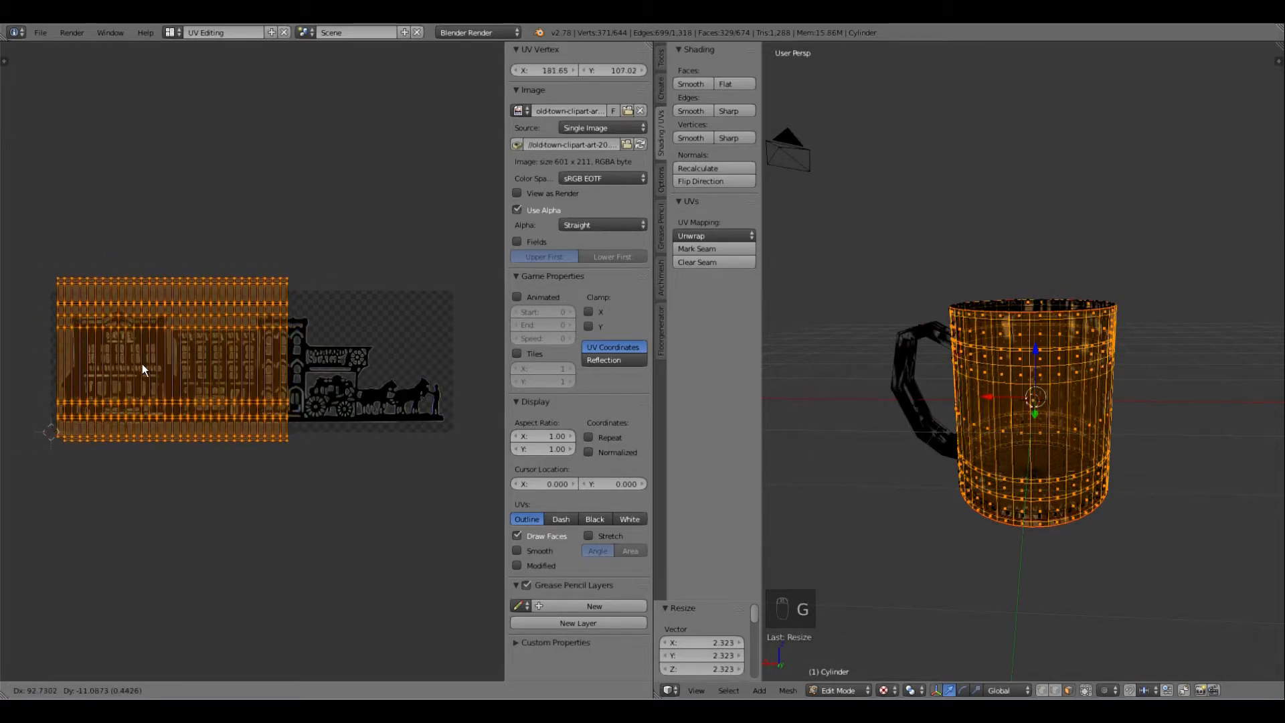
left_click(145, 364)
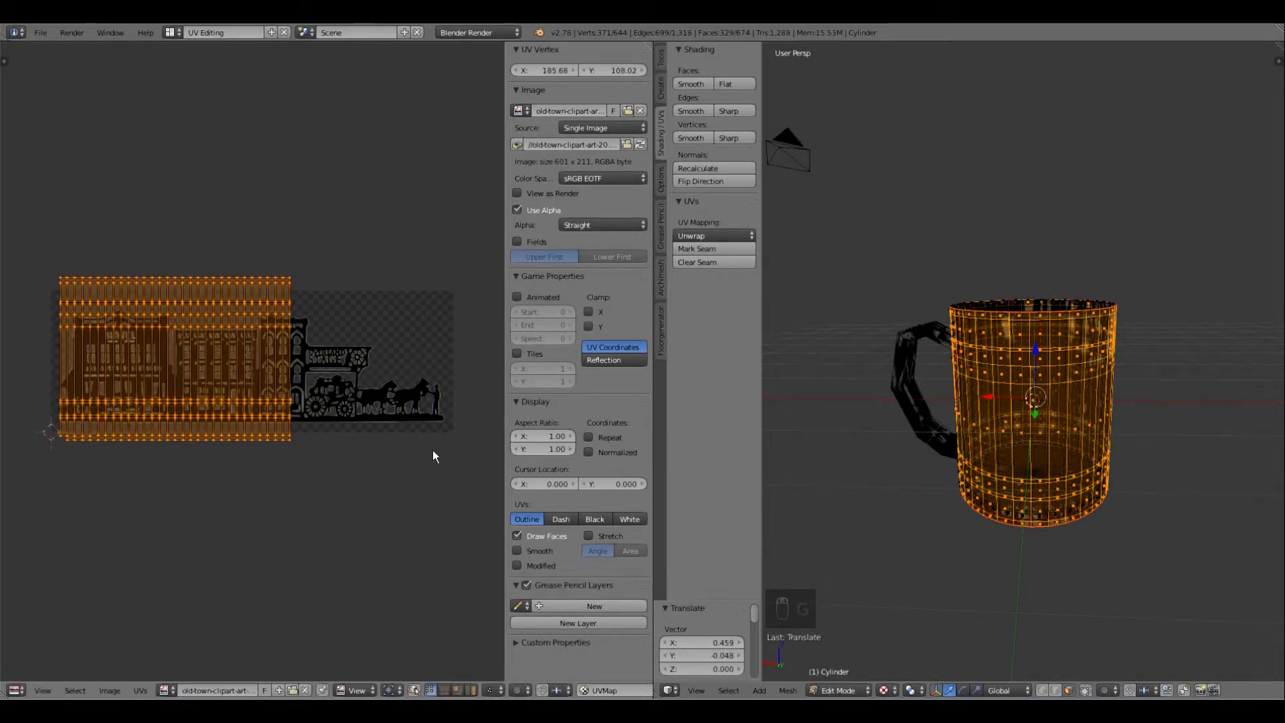
Step: In solid shading, enlarge the wall UVs about 1.04 times overall and 1.48 times along X, and realign them with the image's left edge
key("z")
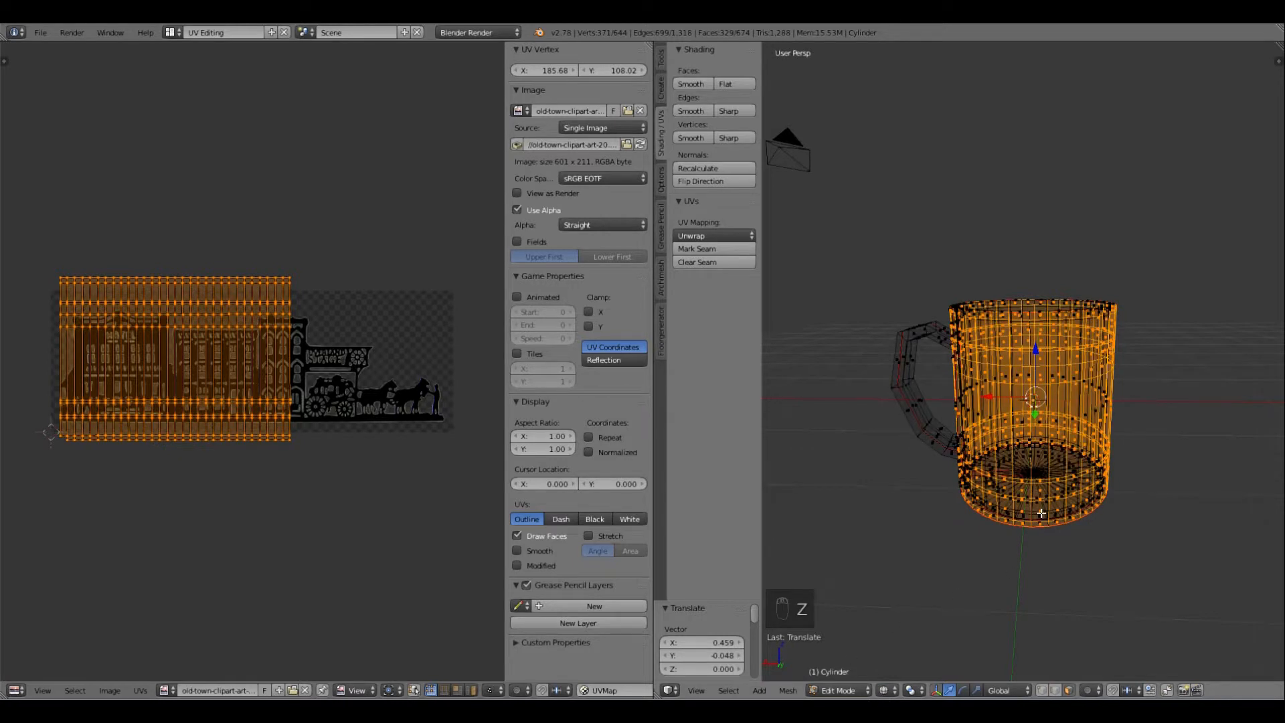
key("z")
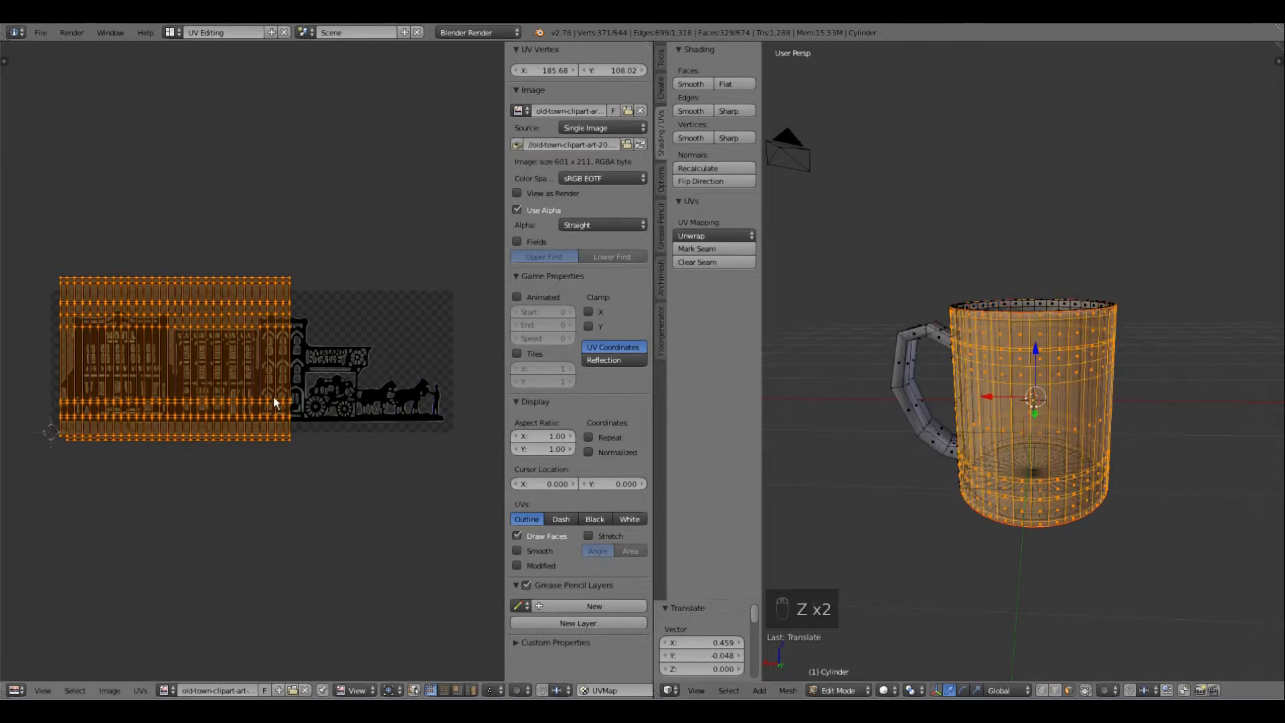
key("s")
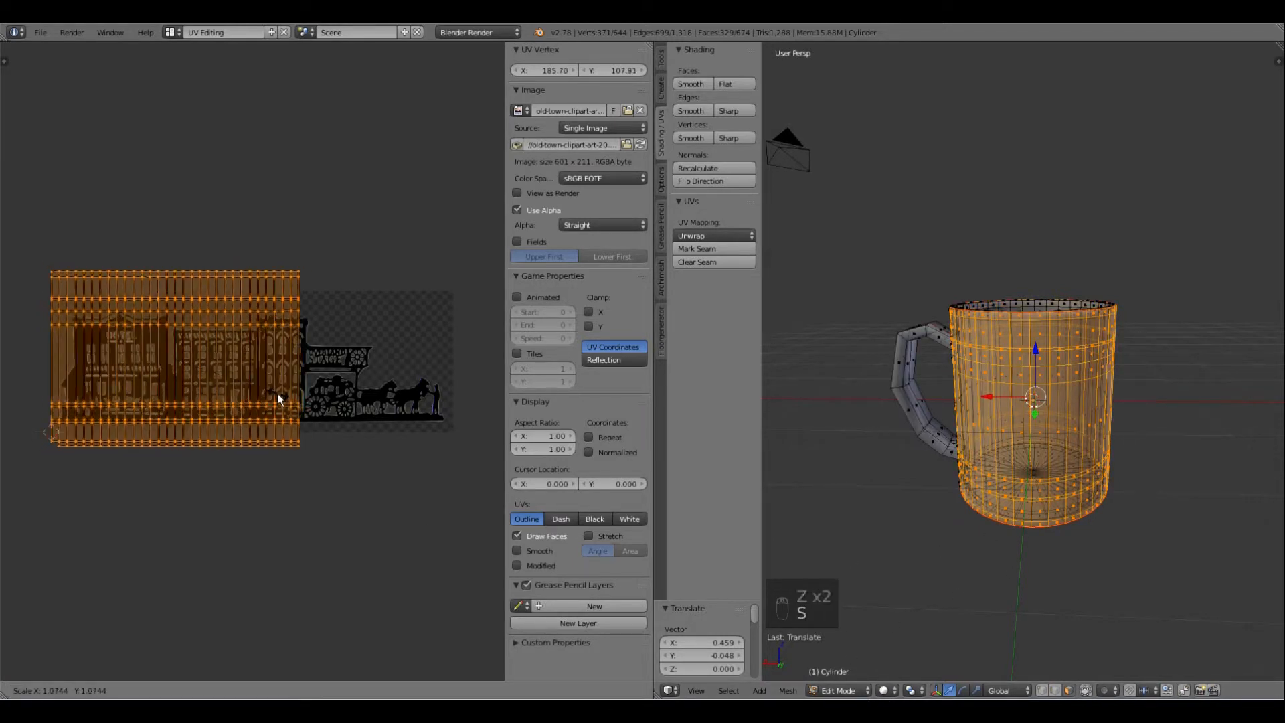
left_click(283, 389)
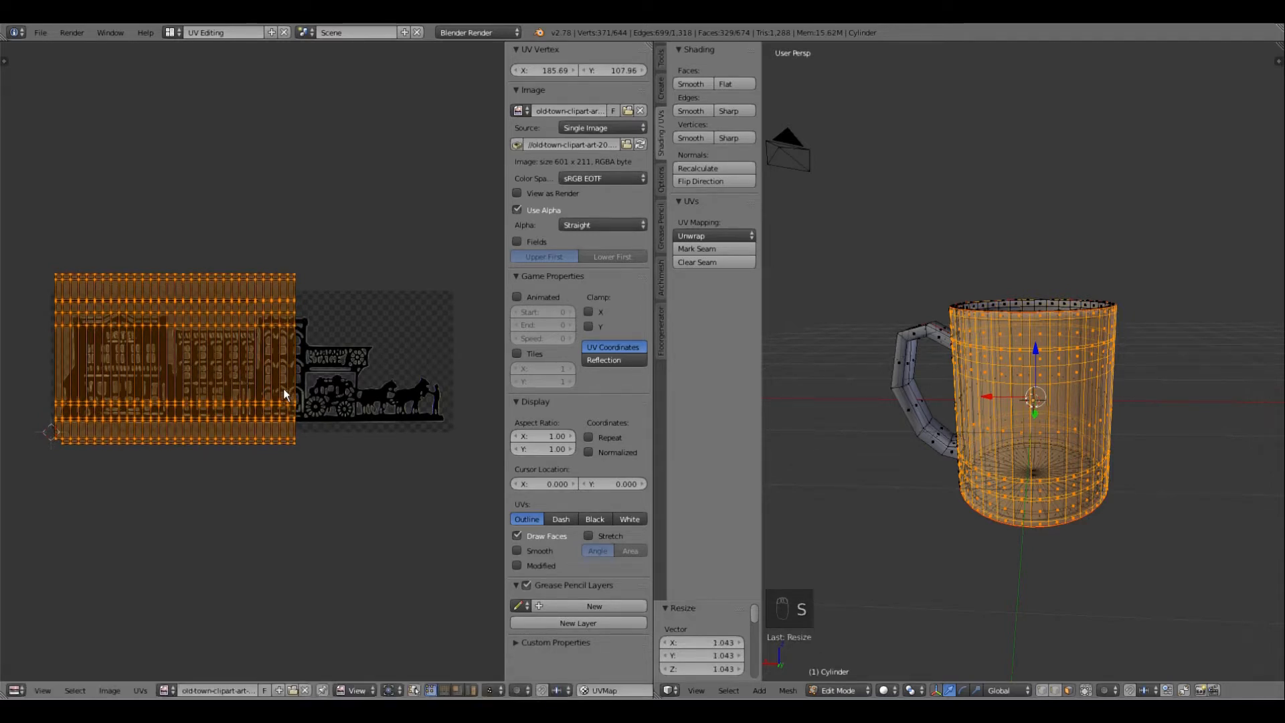
key("s")
key("x")
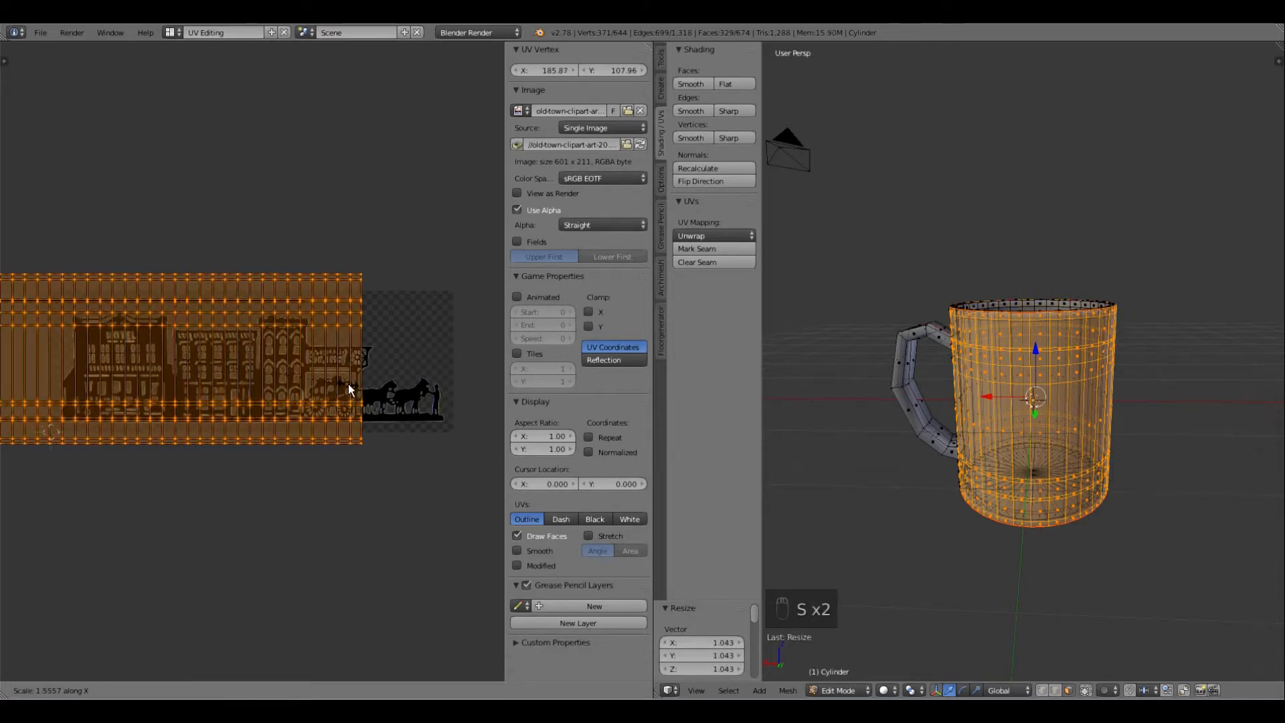
left_click(338, 392)
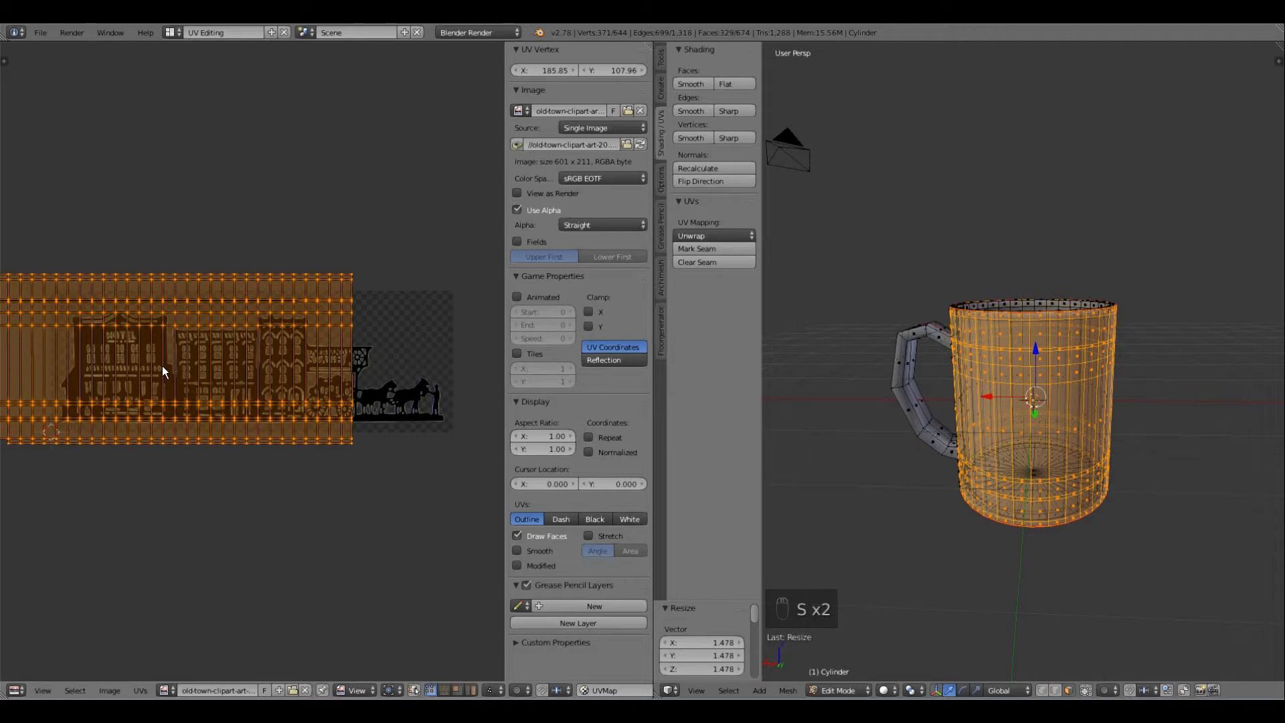
key("g")
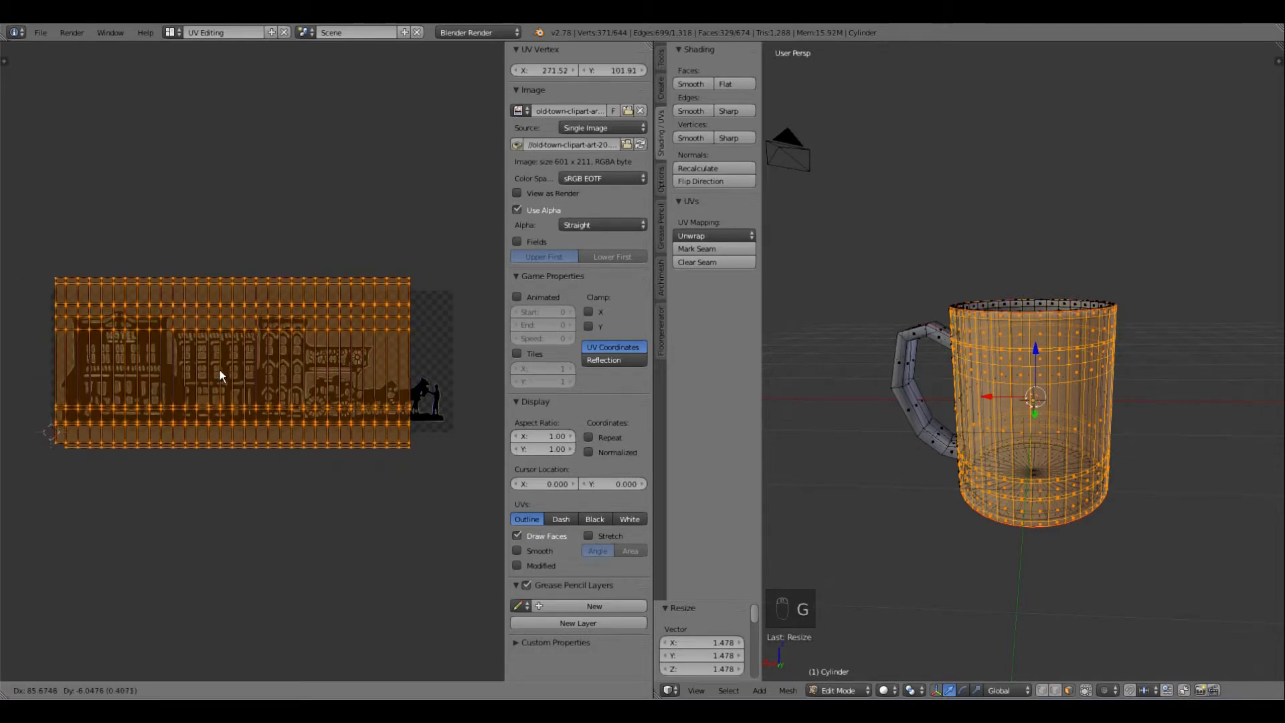
left_click(220, 369)
Step: Scale the wall UVs along X by about 1.13 and move them so they span the image's full width with their base at its bottom edge
key("s")
key("x")
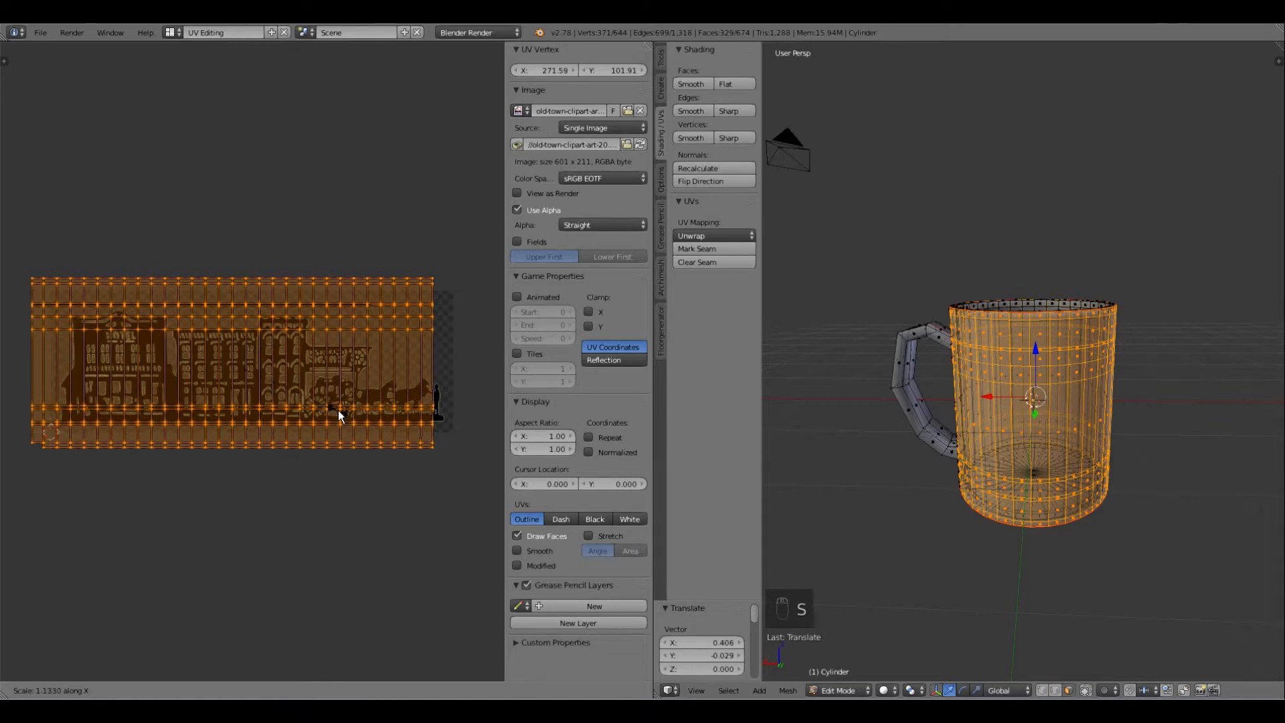
left_click(338, 411)
key("g")
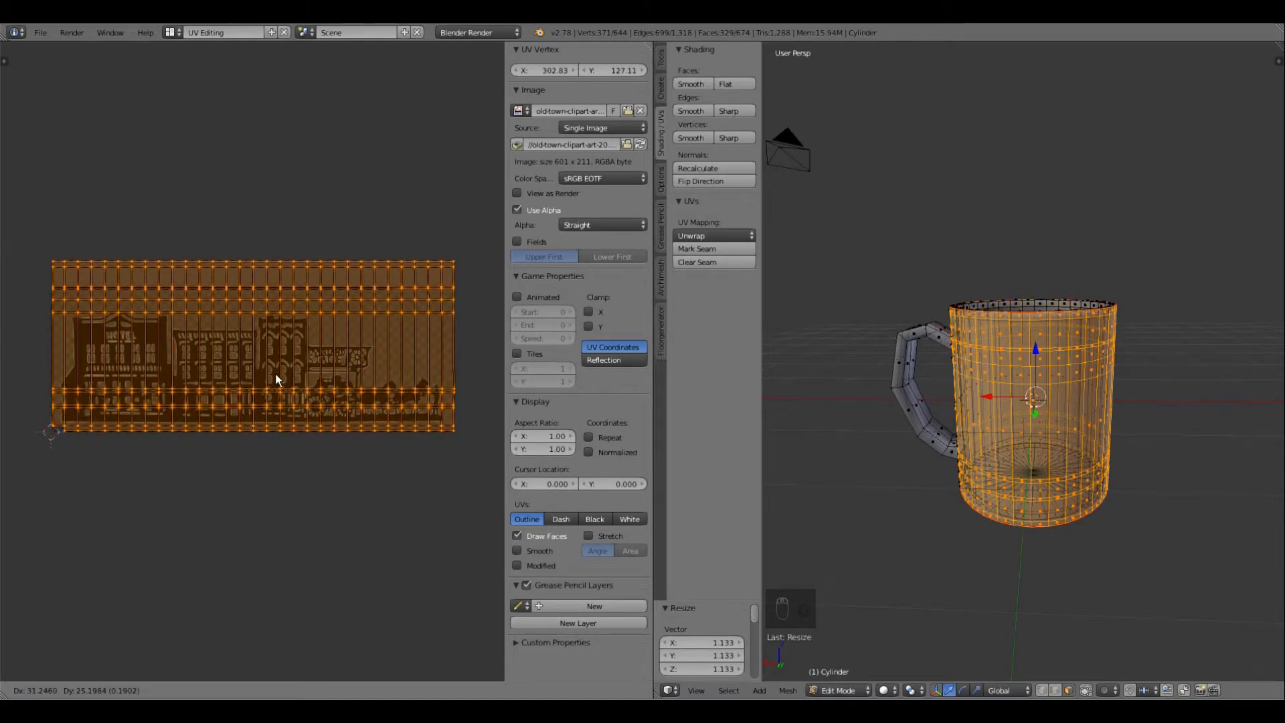
left_click(275, 375)
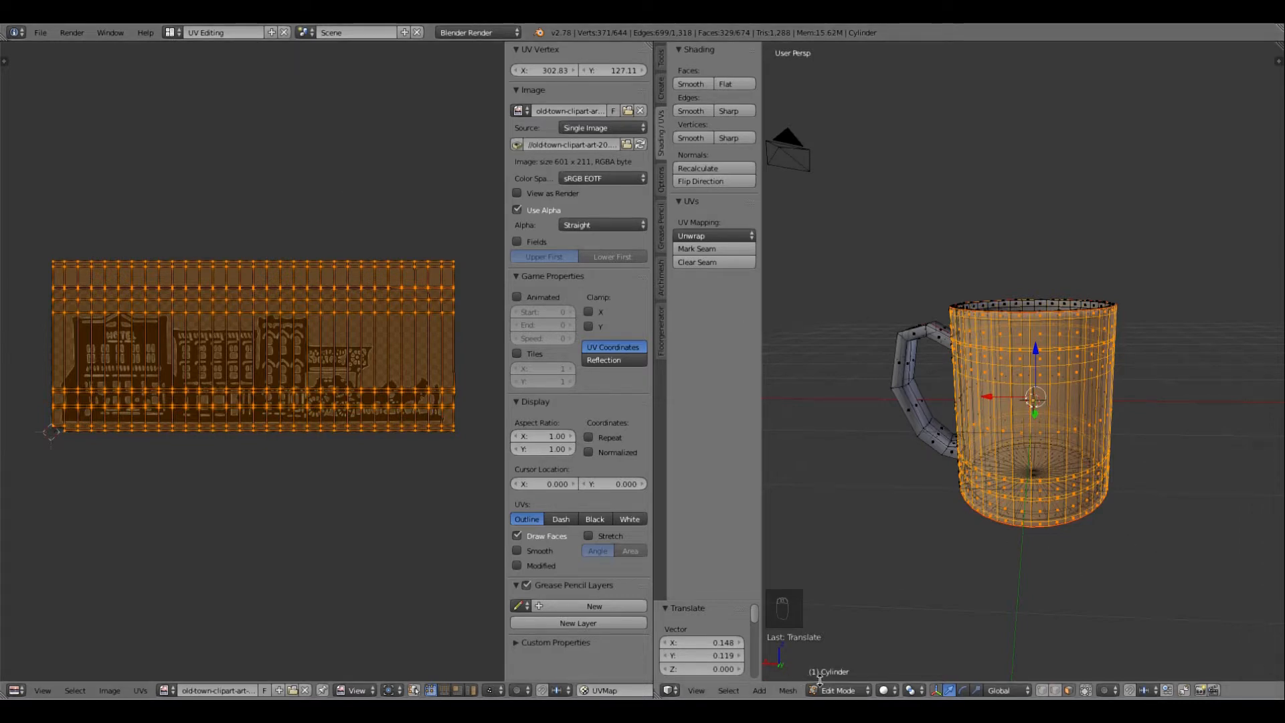
Step: Invert the mesh selection to pick the handle, handle strip, interior and bottom faces instead of the outer wall
key("z")
key("z")
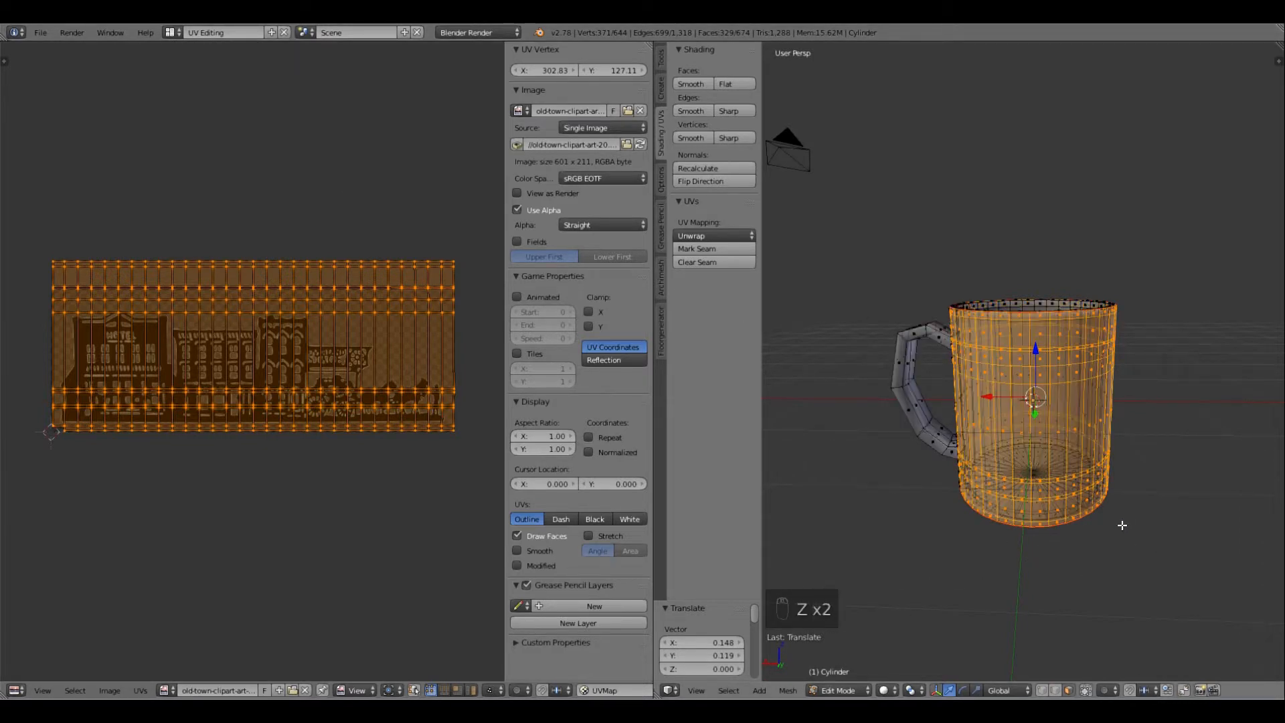
middle_click_drag(1182, 540, 1143, 486)
middle_click_drag(1140, 543, 937, 462)
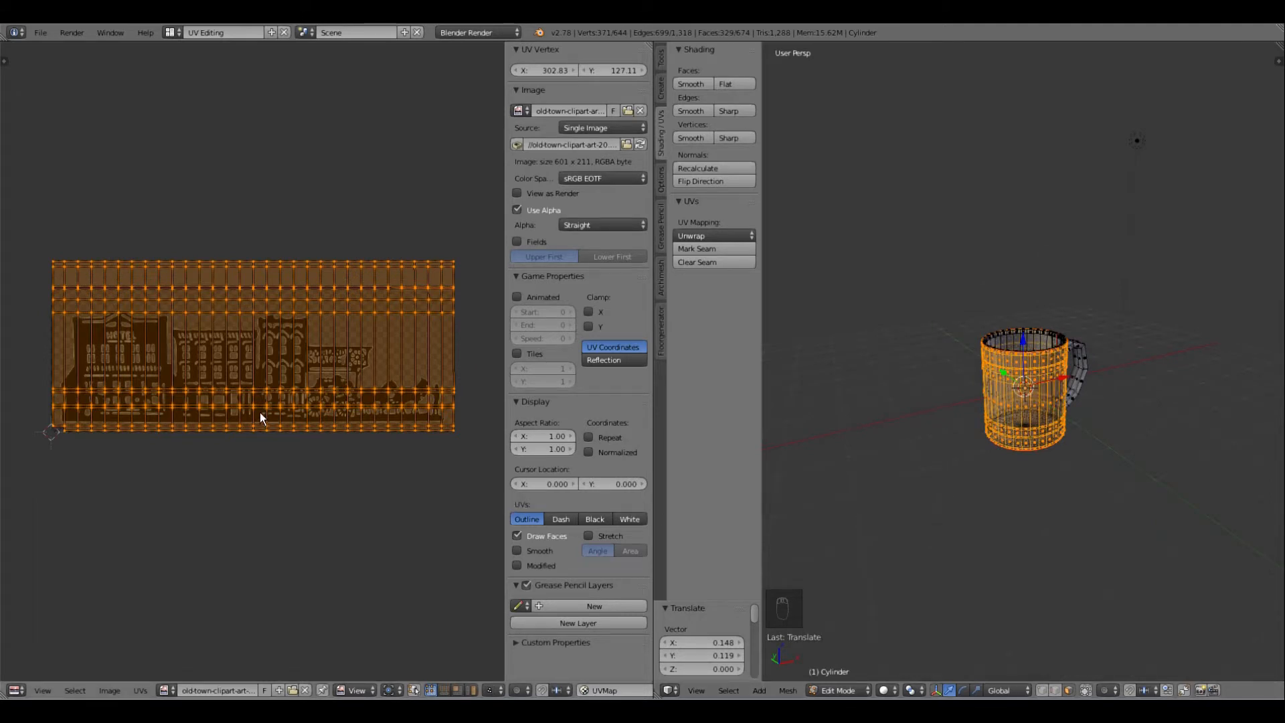
scroll(260, 412, "down", 1)
scroll(261, 412, "up", 1)
middle_click_drag(1049, 525, 913, 503)
scroll(912, 503, "up", 6)
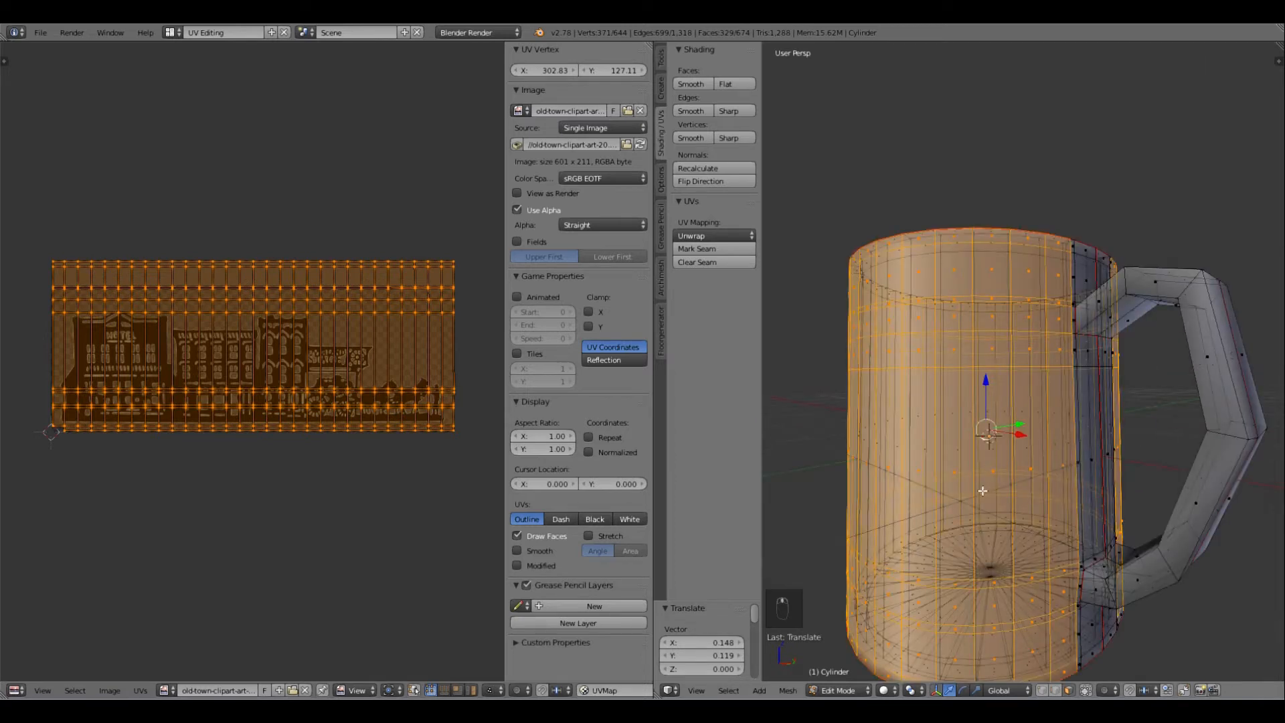
key("z")
key("z")
key("ctrl+i")
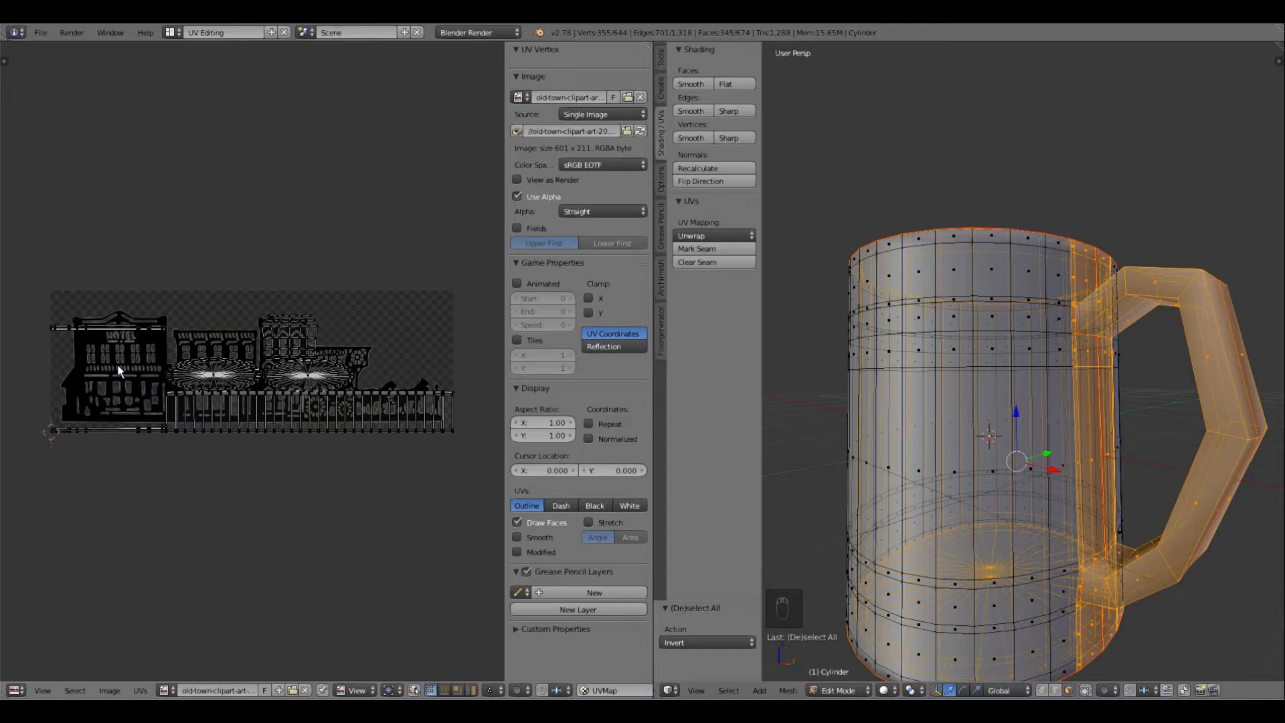
Step: Collapse the handle, interior and bottom UVs to a single point with scale 0 and move it to a blank area above the horse-drawn wagon
key("a")
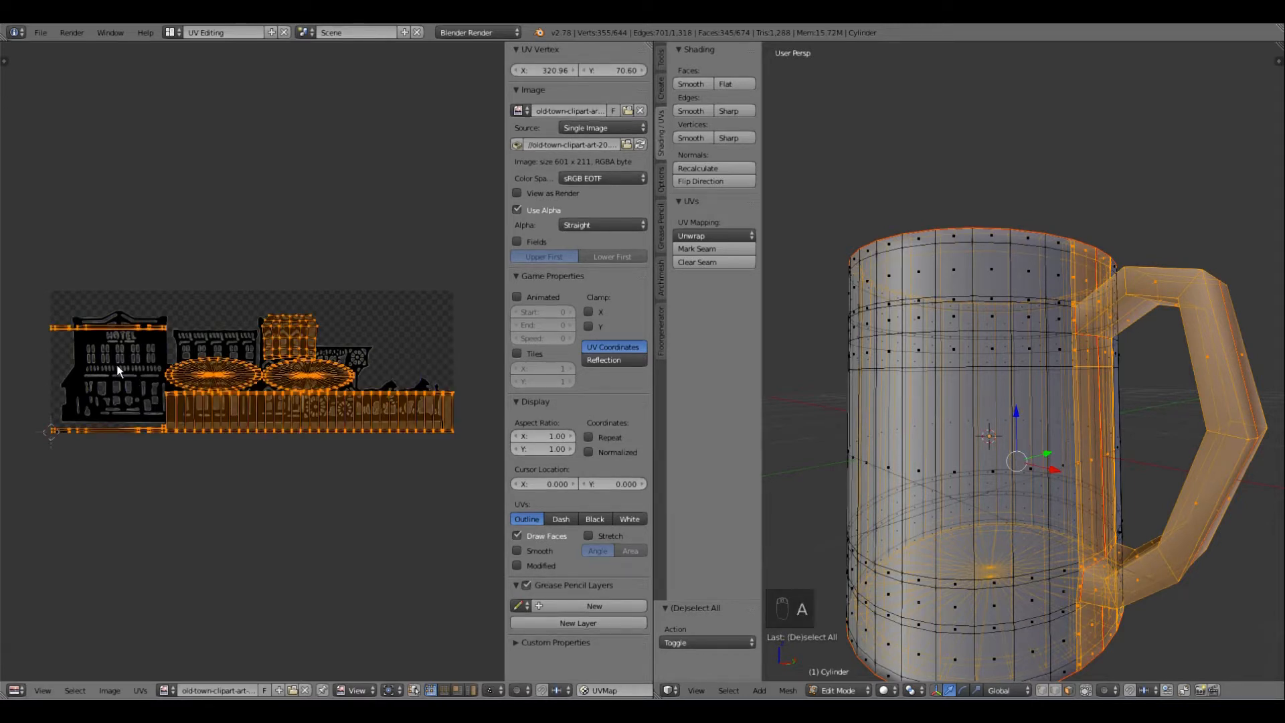
key("s")
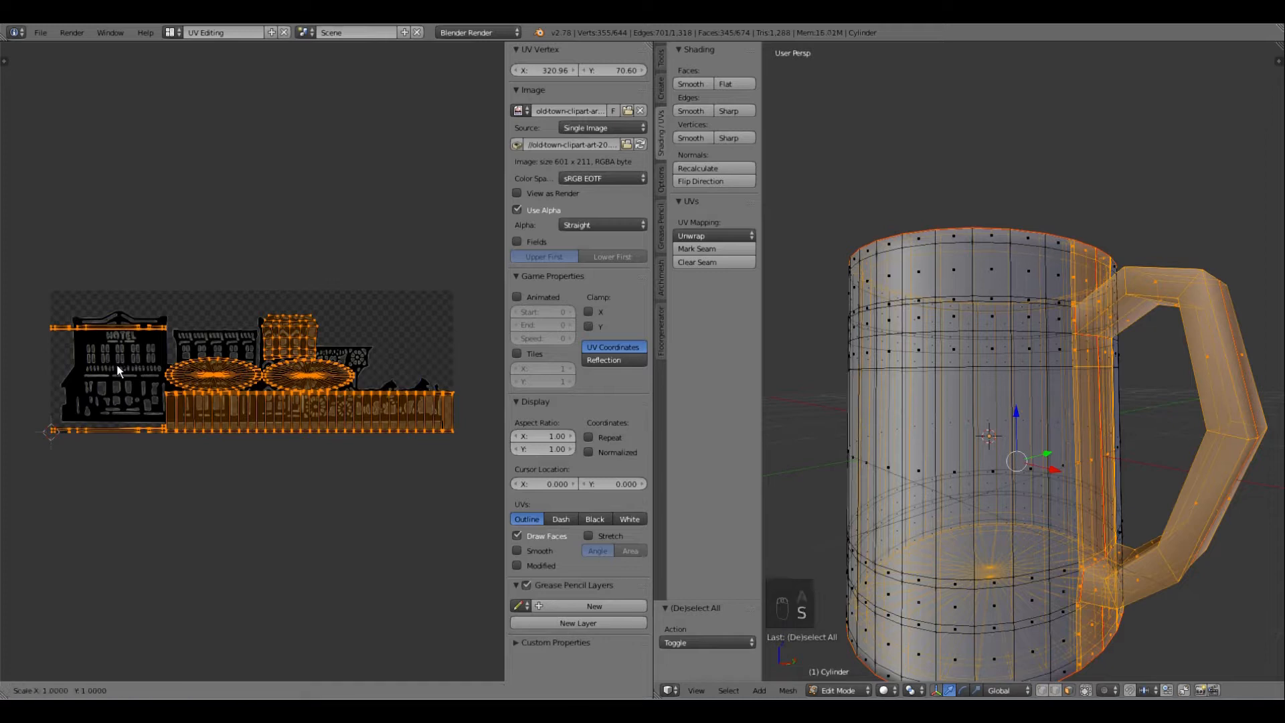
key("0")
key("Return")
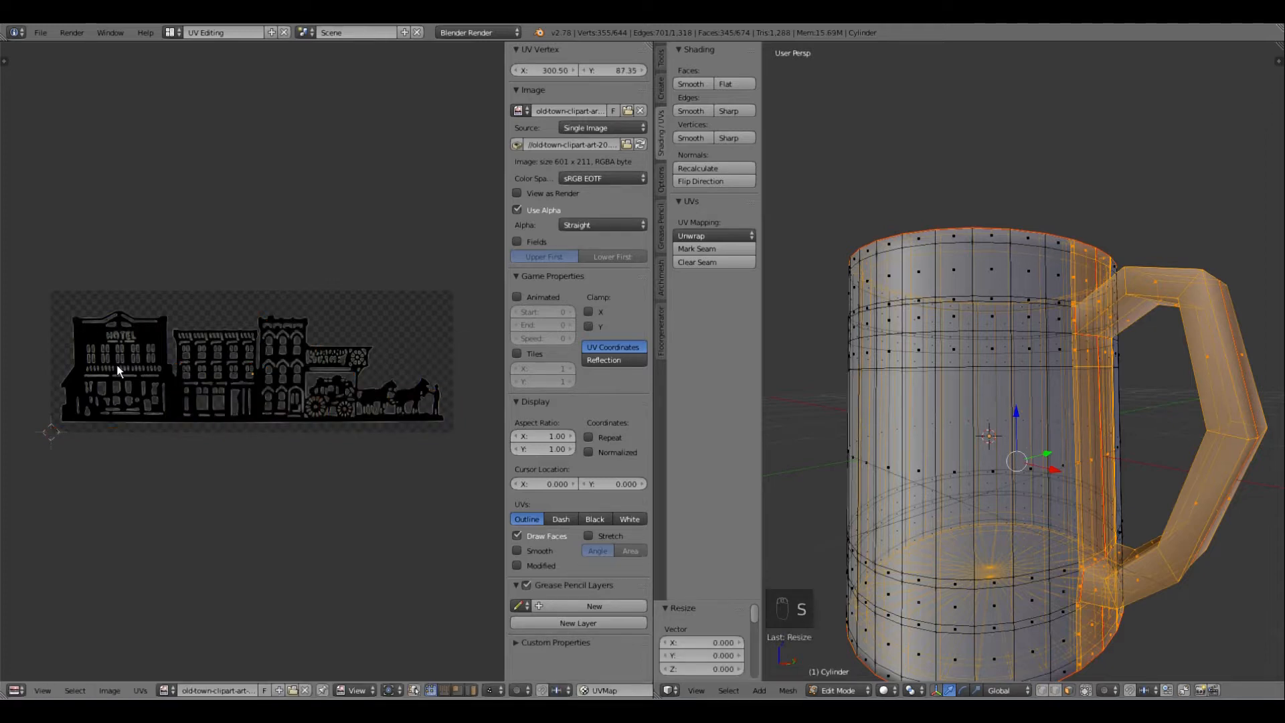
key("g")
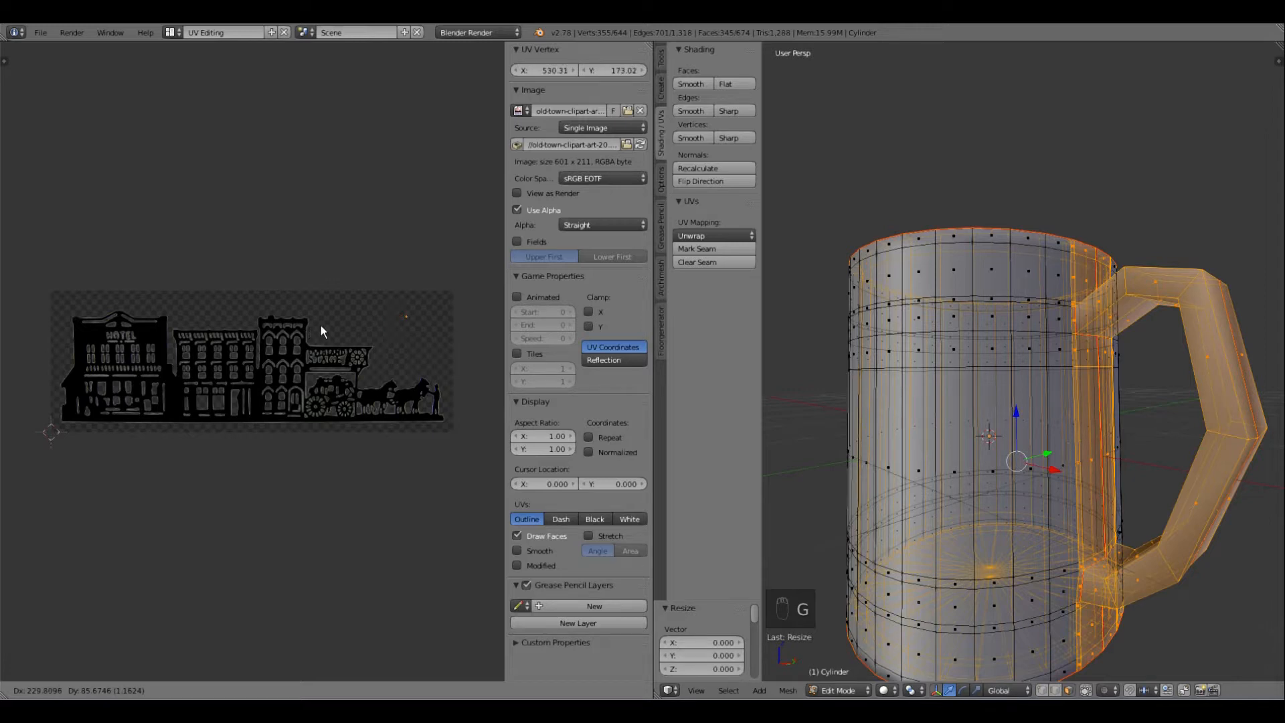
key("Return")
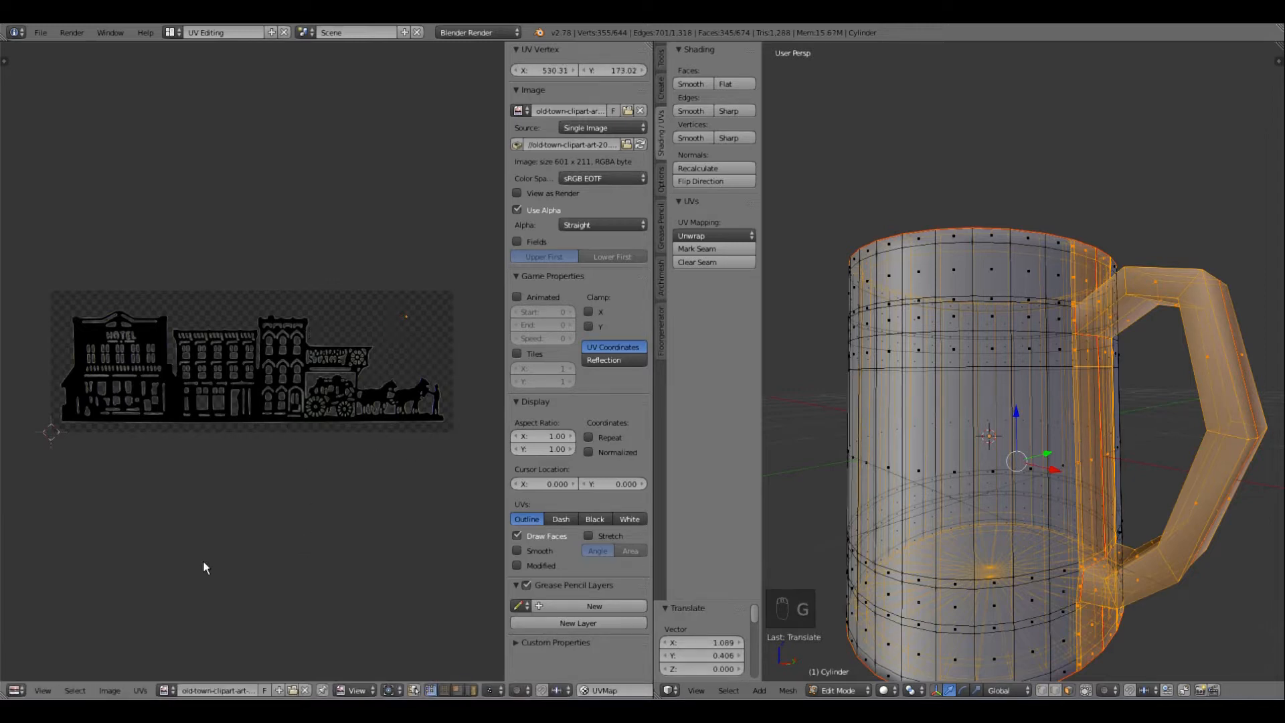
Step: Save the project and switch to the Default screen layout
left_click(41, 32)
left_click(87, 136)
left_click(173, 32)
left_click(238, 90)
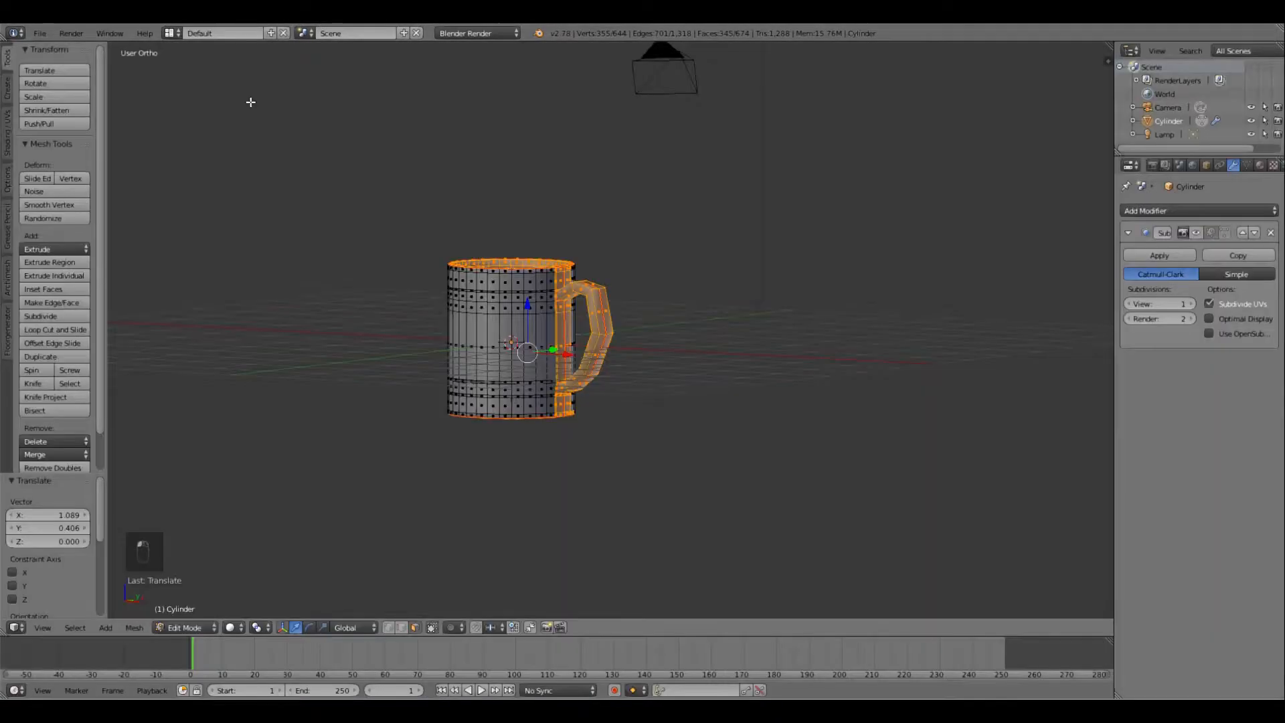
Step: Turn on the subdivision modifier's Edit Mode display for the deselected mug mesh and return to Object Mode
key("a")
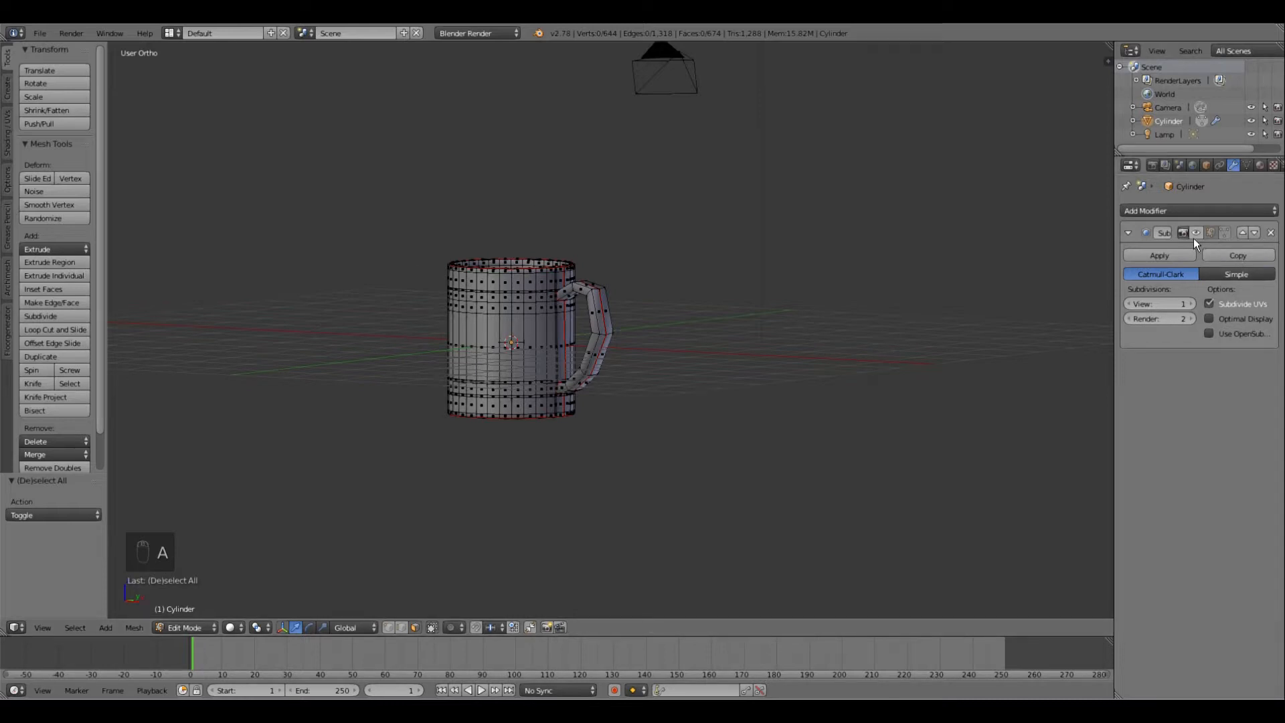
left_click(1210, 232)
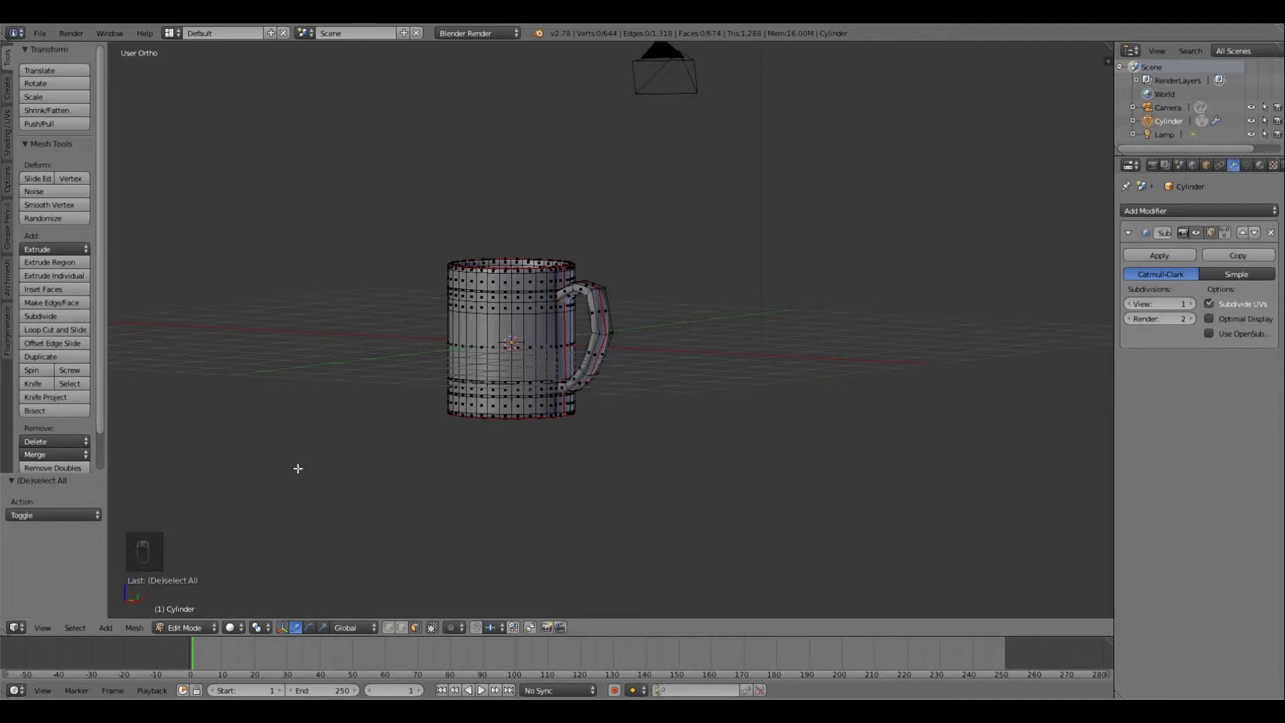
key("Tab")
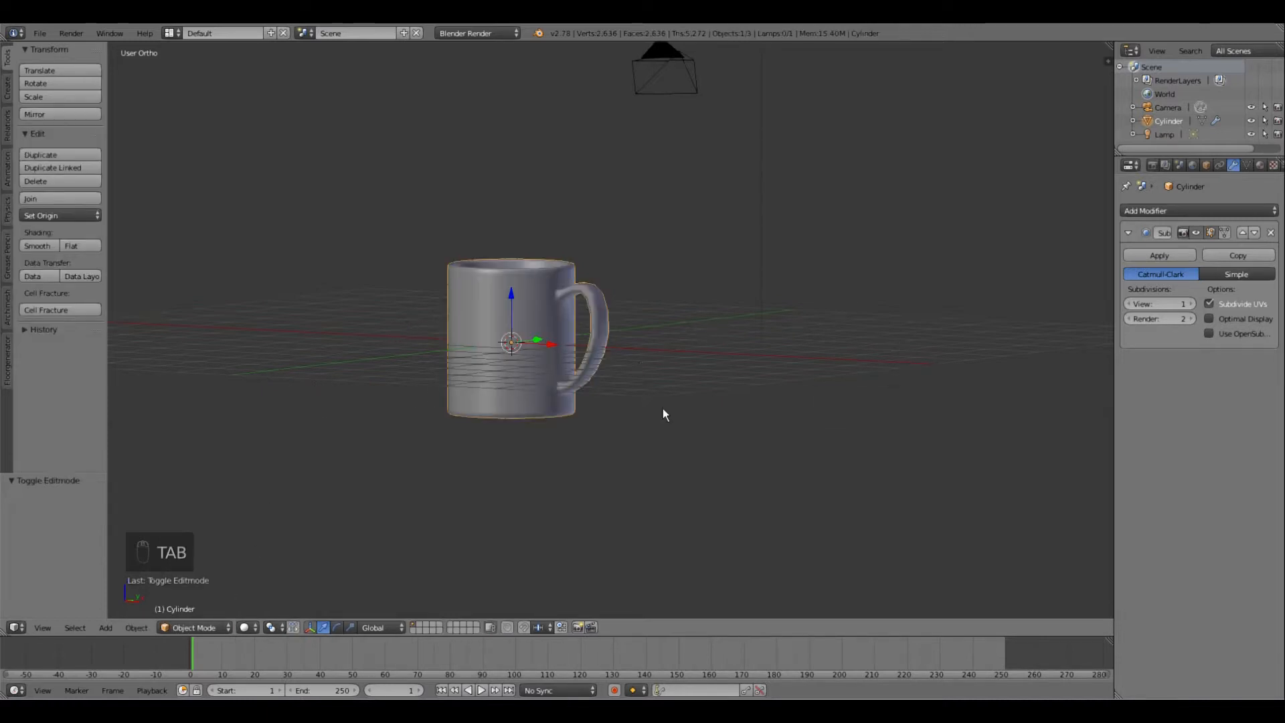
Step: Give the mug a new material with a light tan diffuse colour
left_click(1259, 164)
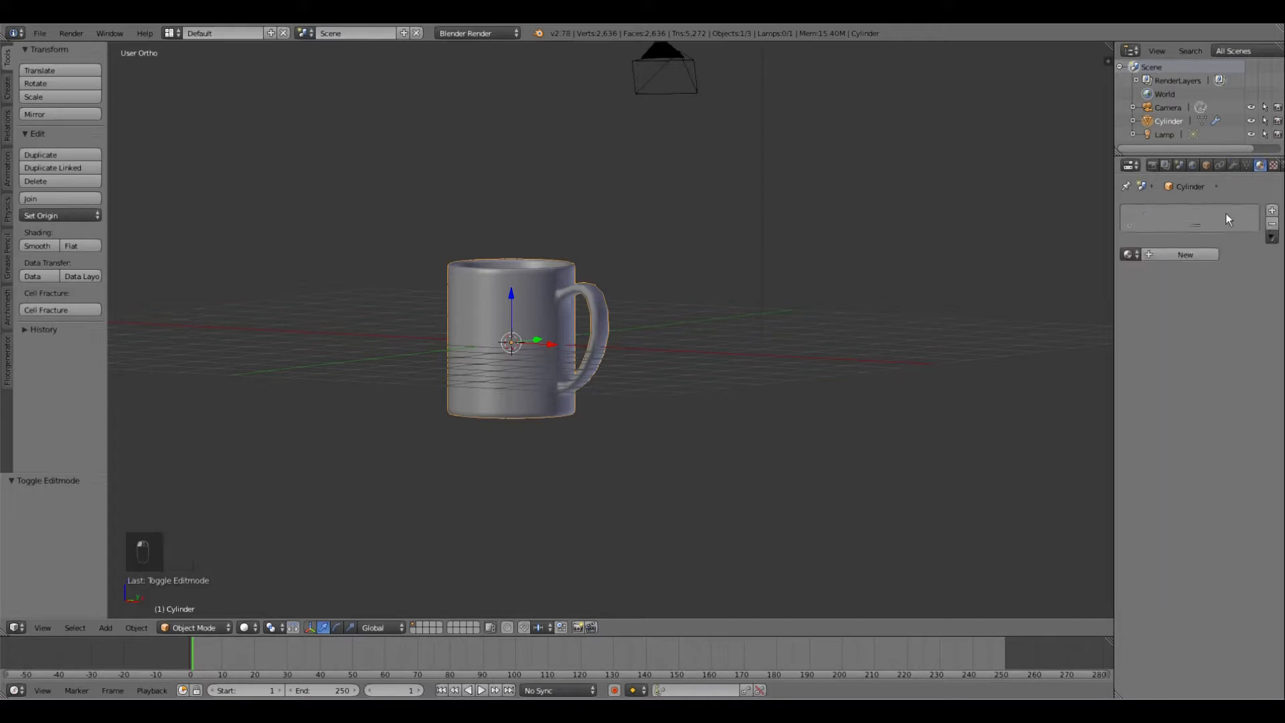
left_click(1195, 255)
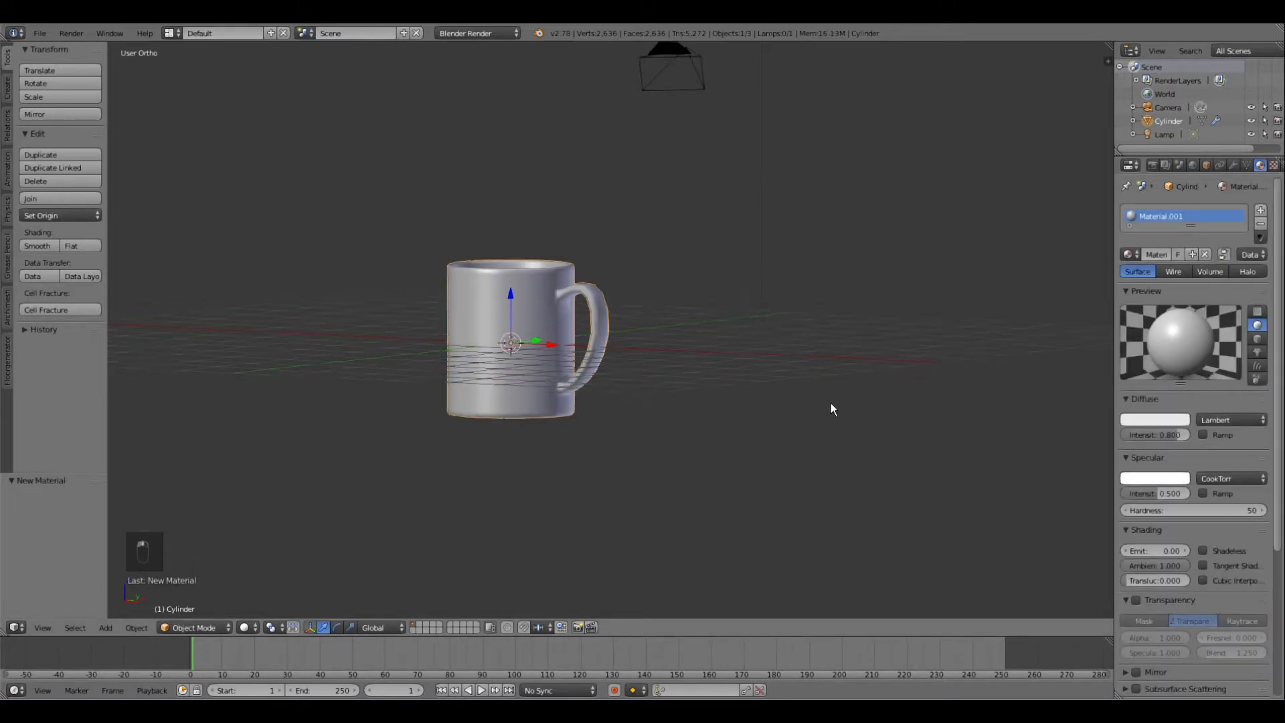
middle_click_drag(832, 407, 591, 413)
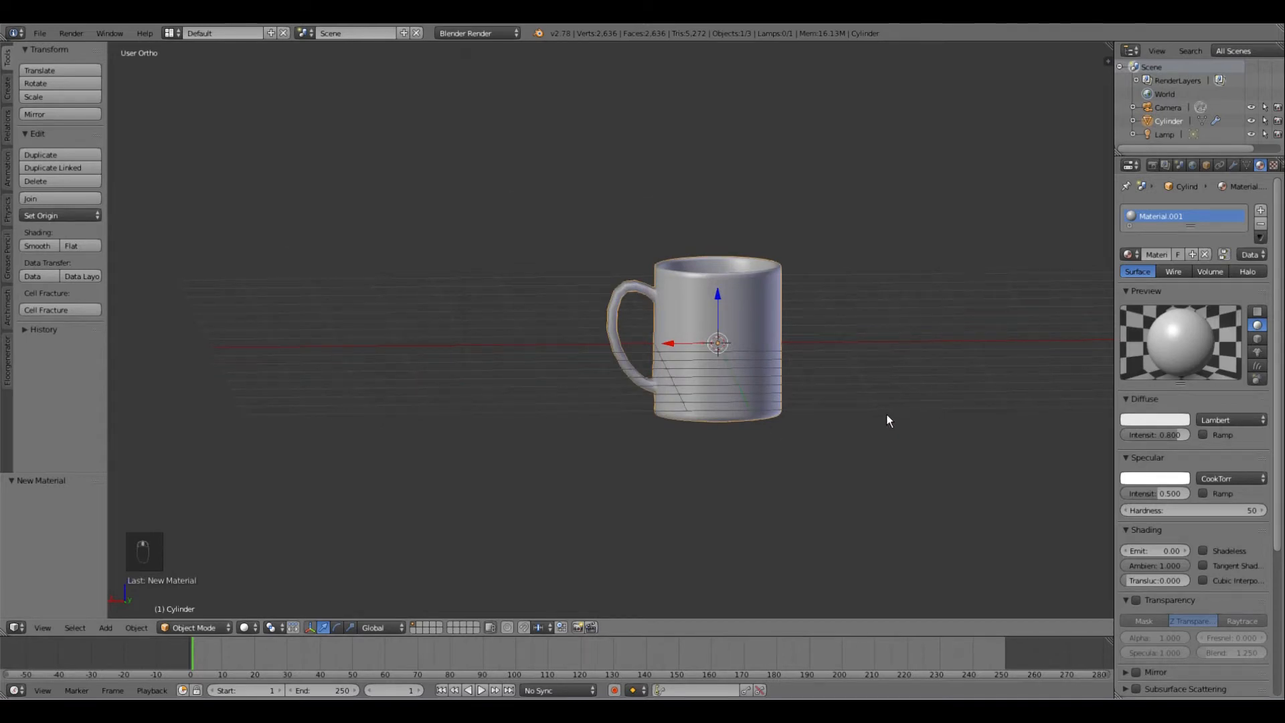
middle_click_drag(886, 412, 720, 381, "shift")
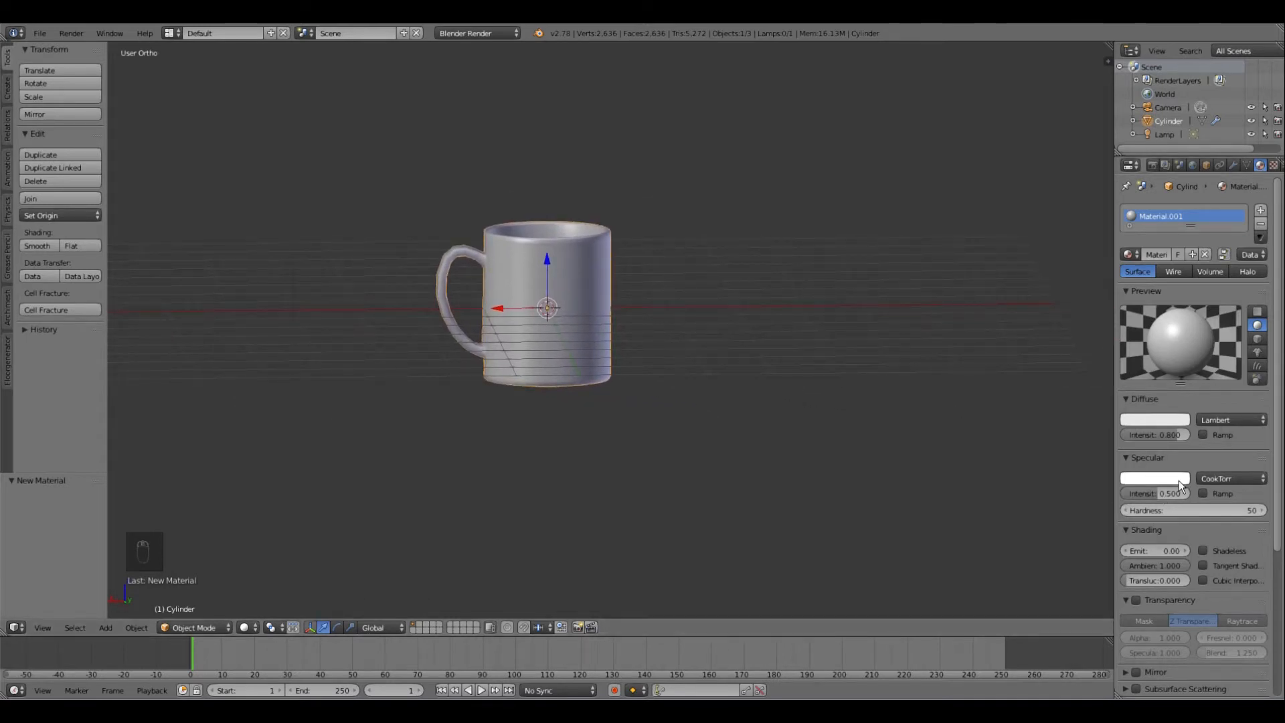
left_click(1163, 419)
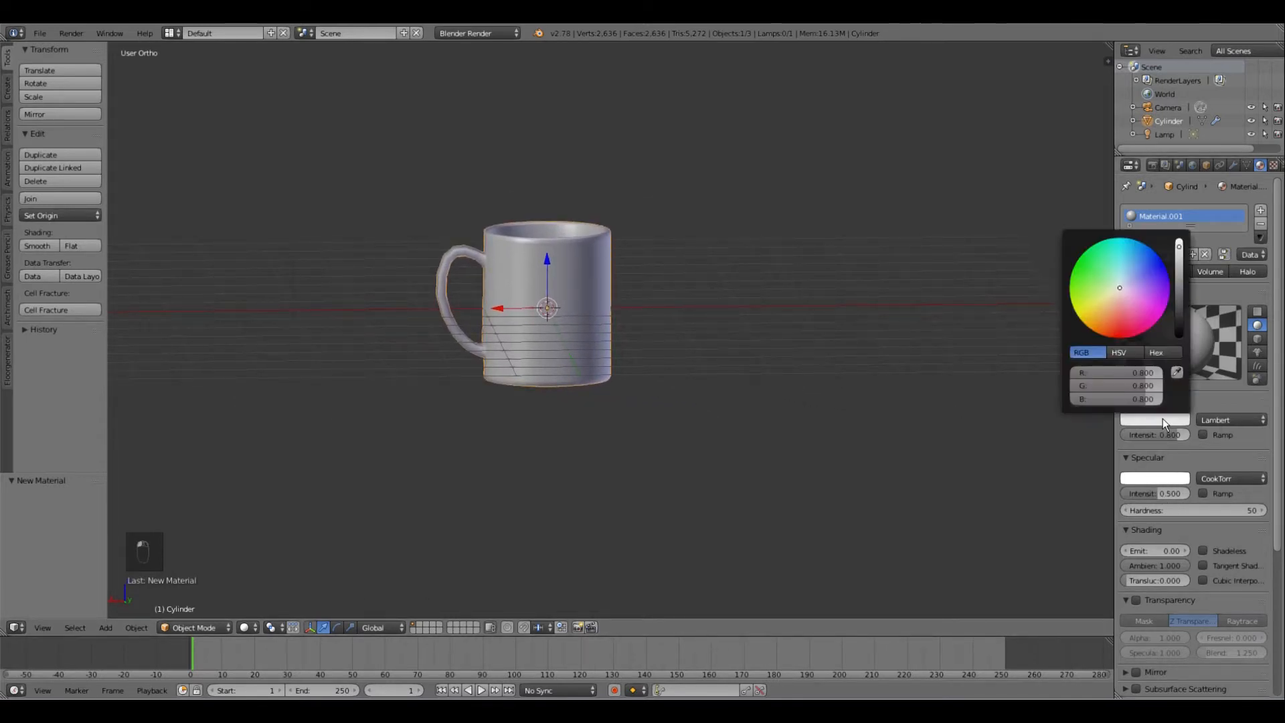
left_click_drag(1120, 292, 1116, 293)
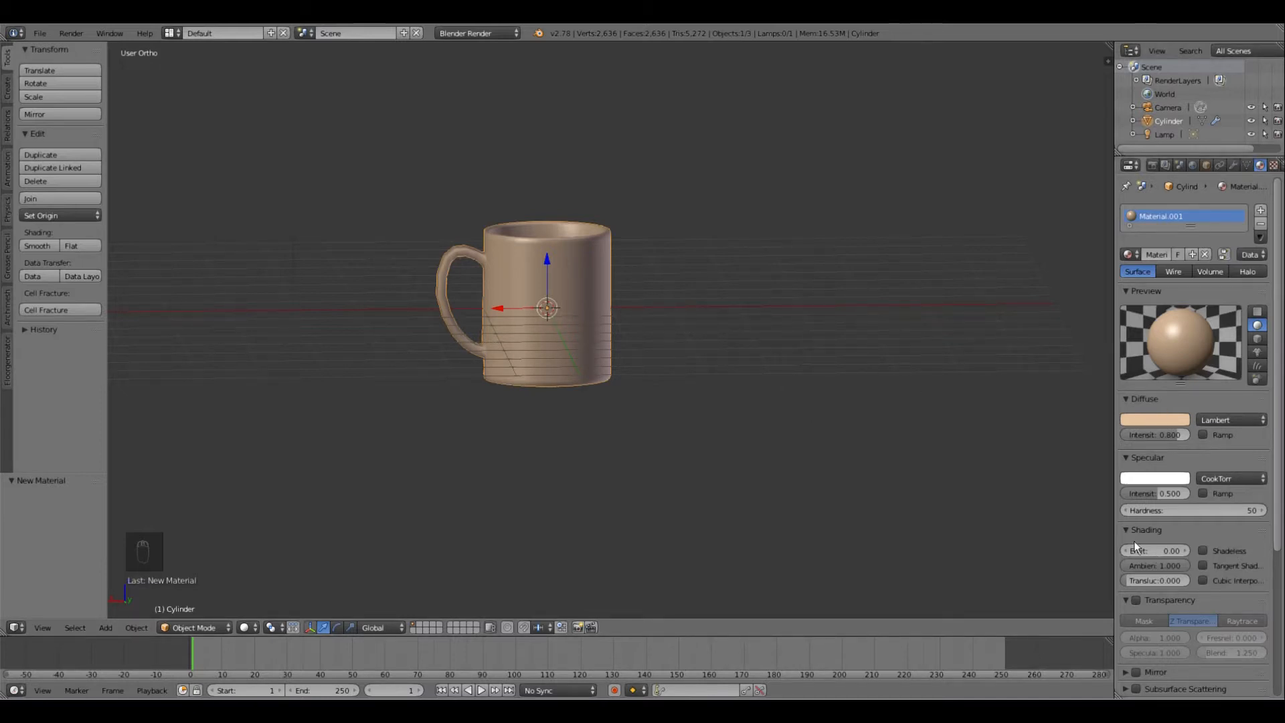
Step: Set the mug material's specular intensity to about 0.732 and hardness to 130, and enable Mirror
left_click_drag(1155, 491, 1241, 509)
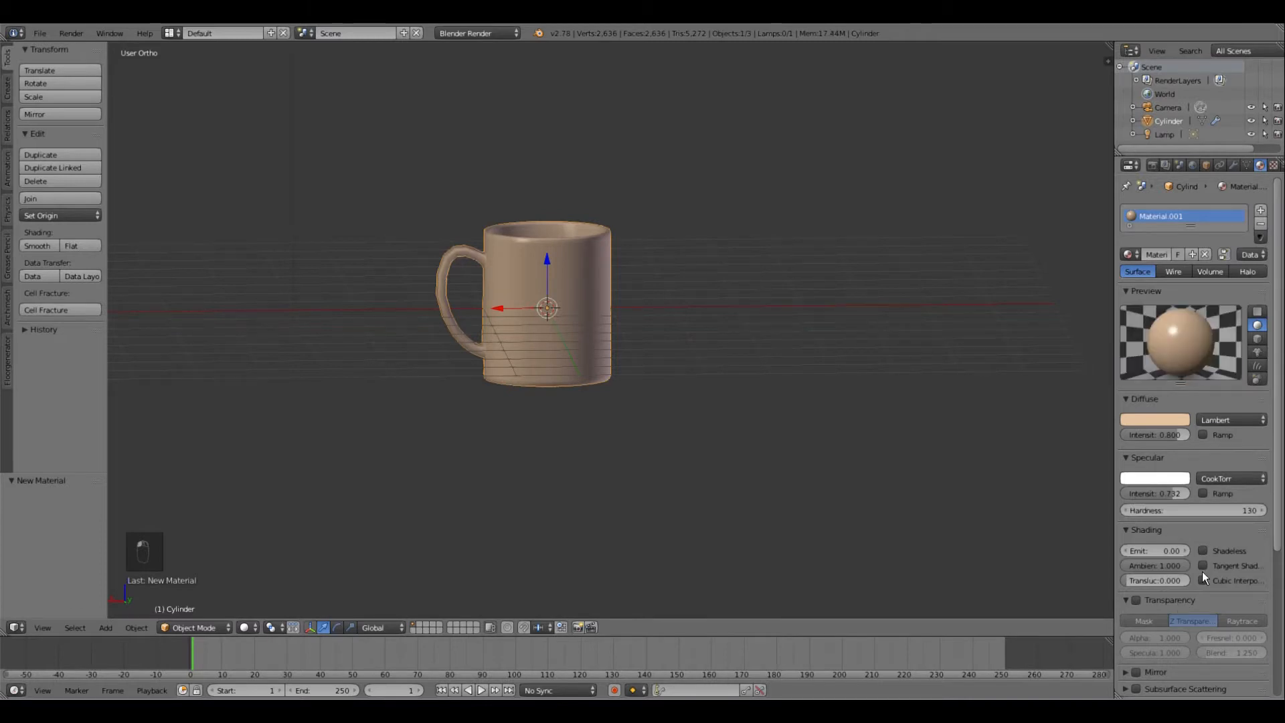
scroll(1203, 572, "down", 6)
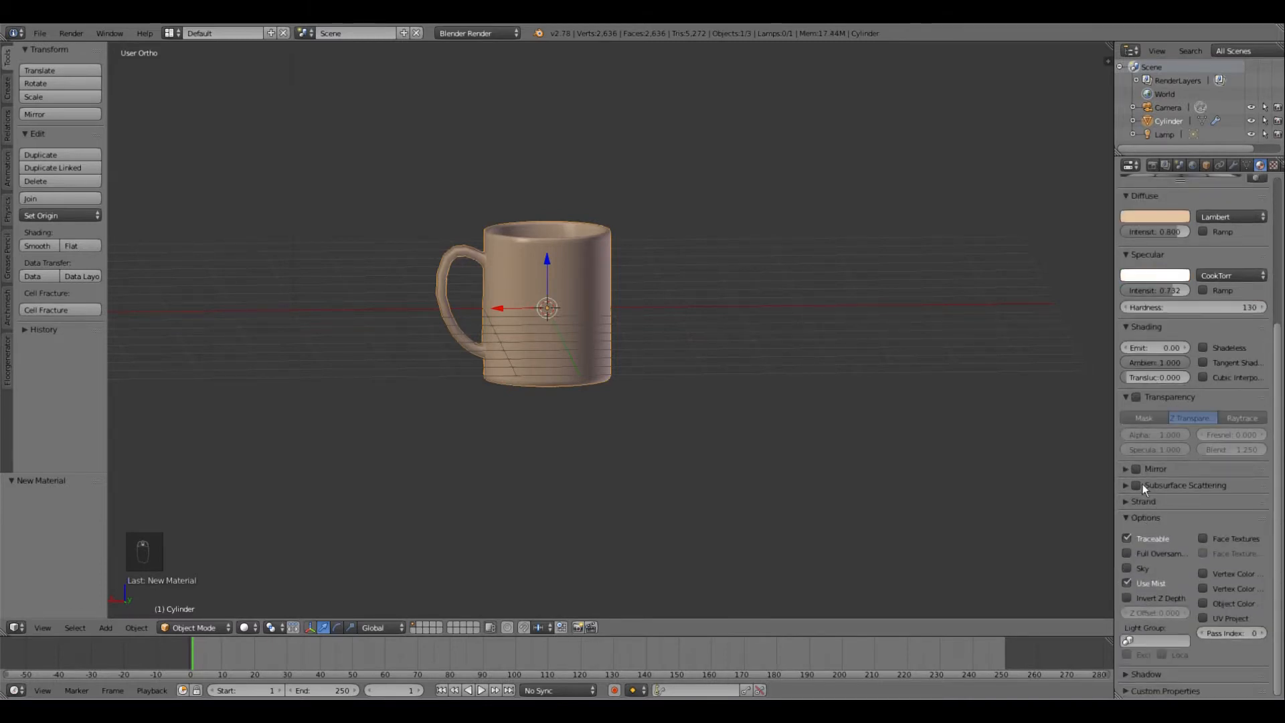
left_click(1136, 469)
left_click(1126, 469)
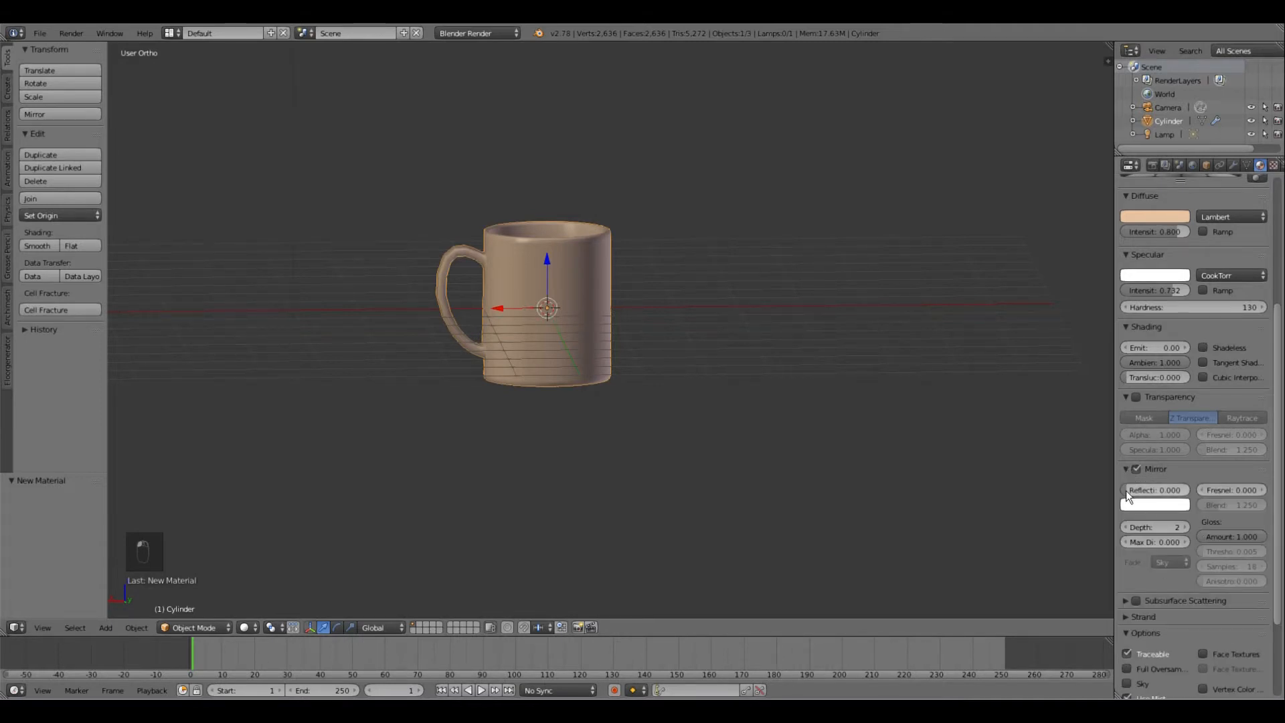
left_click_drag(1126, 490, 1127, 489)
scroll(1174, 440, "up", 5)
Step: Add a new image texture to the mug material using old-town-clipart-art-20.png
left_click(1275, 166)
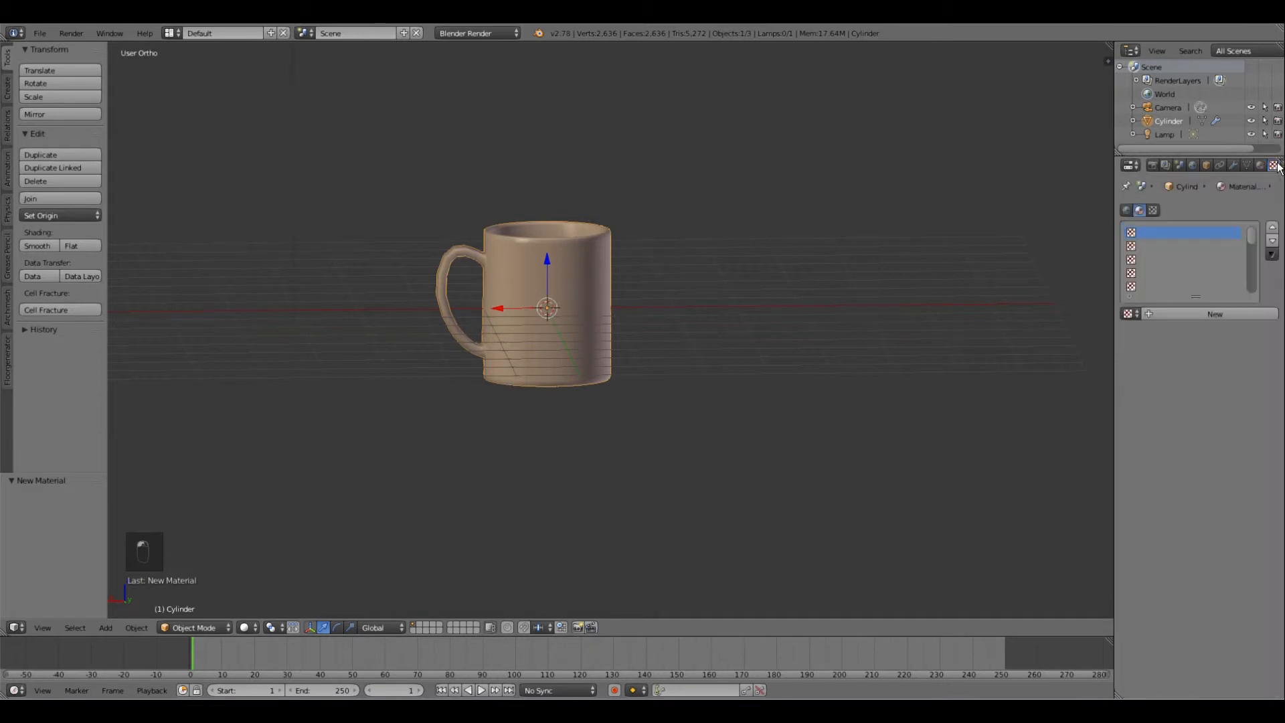
left_click(1184, 313)
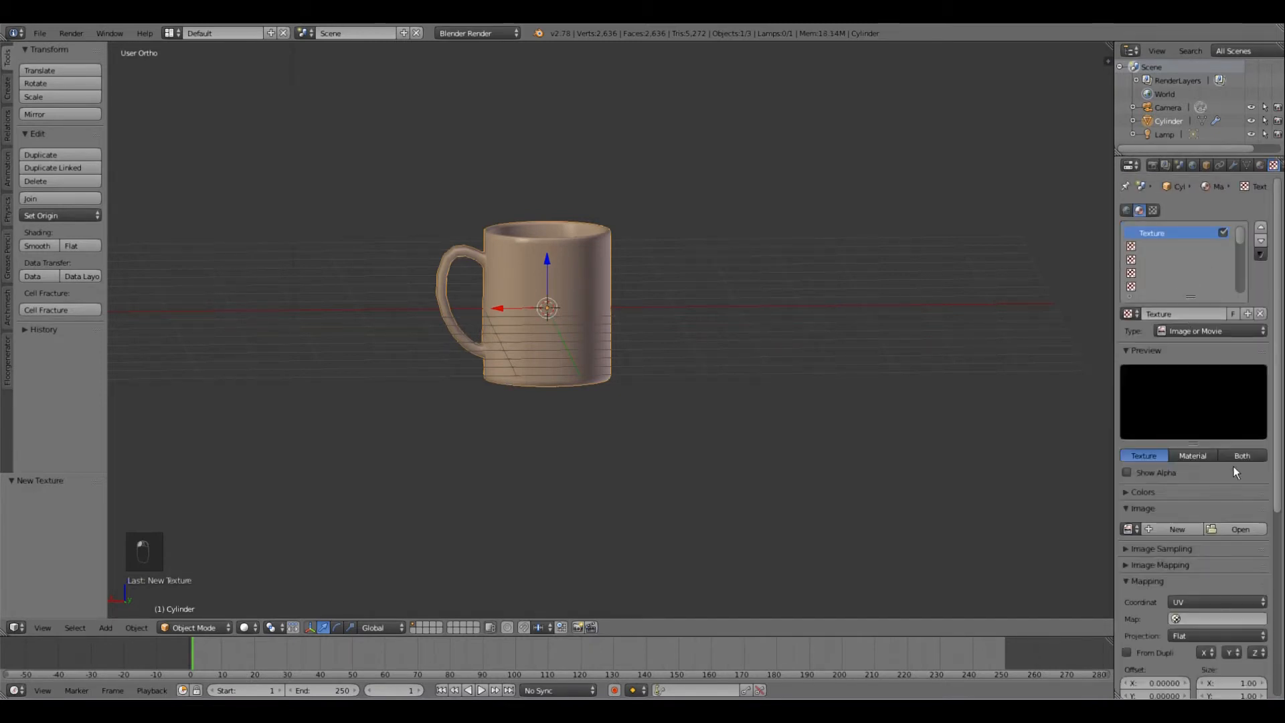
left_click(1128, 530)
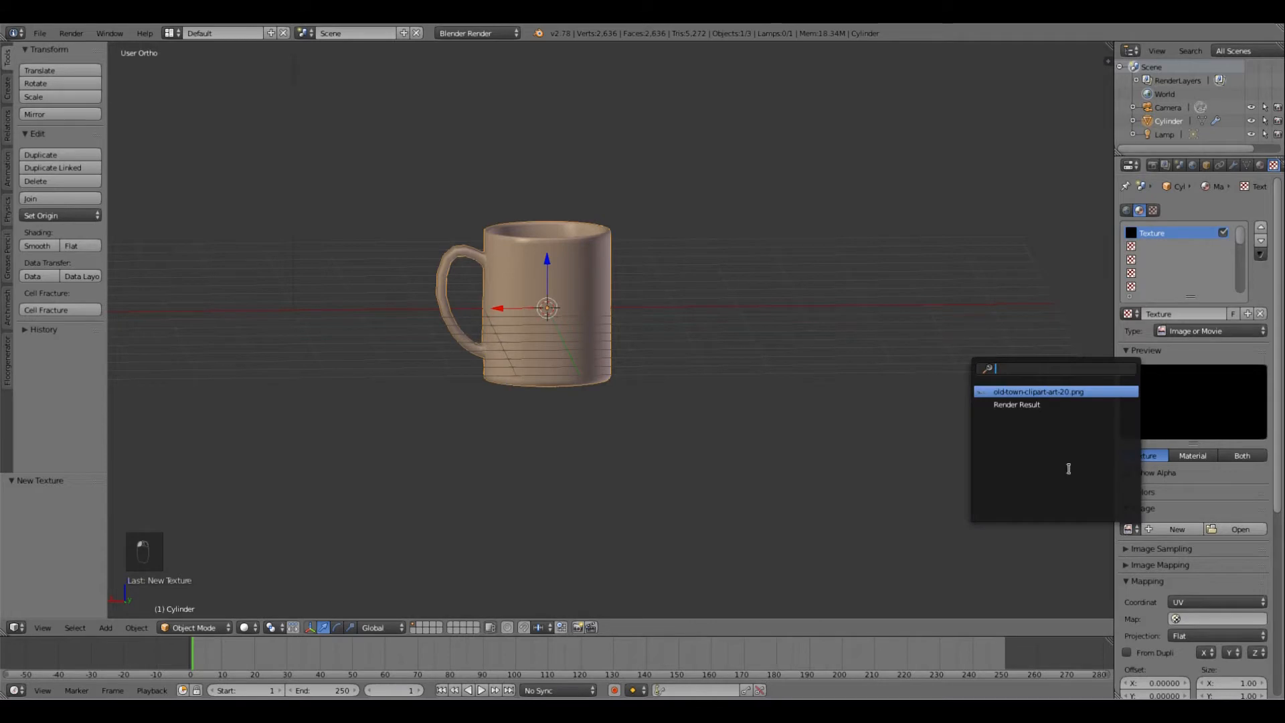
left_click(1046, 392)
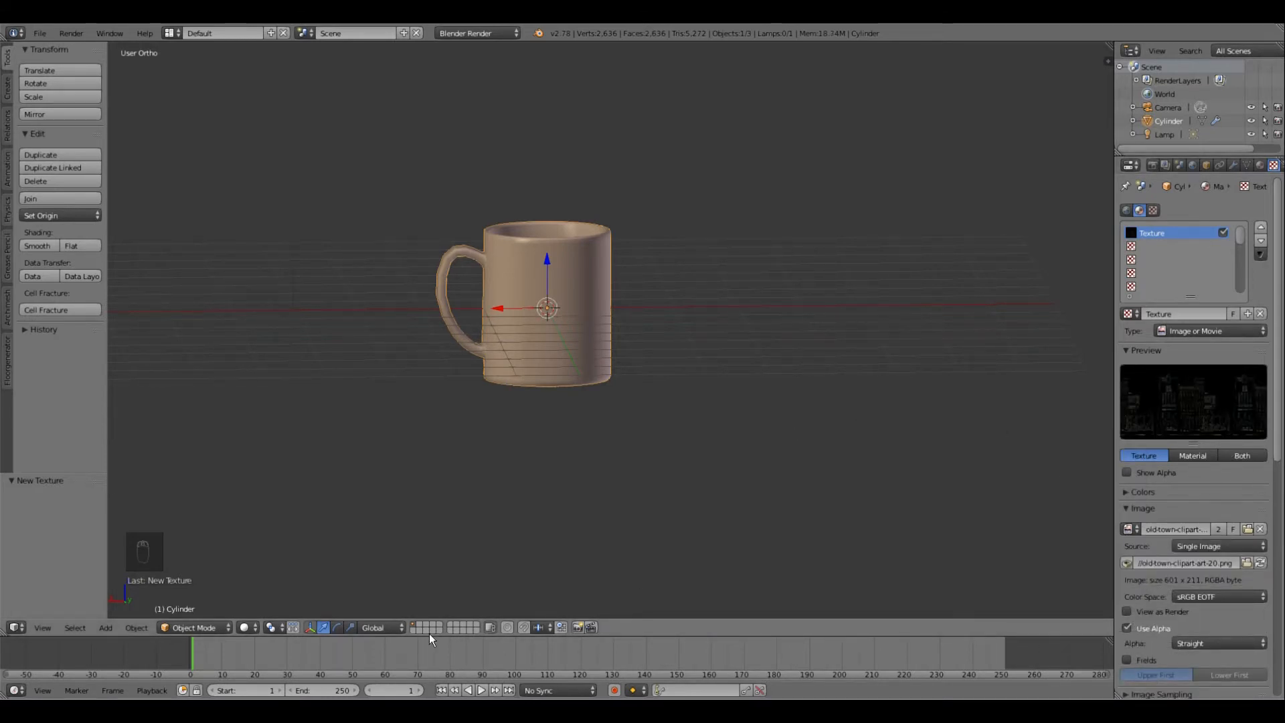
Step: Switch the viewport to Texture shading and inspect how the silhouette image sits on the mug's wall
left_click(245, 627)
left_click(271, 568)
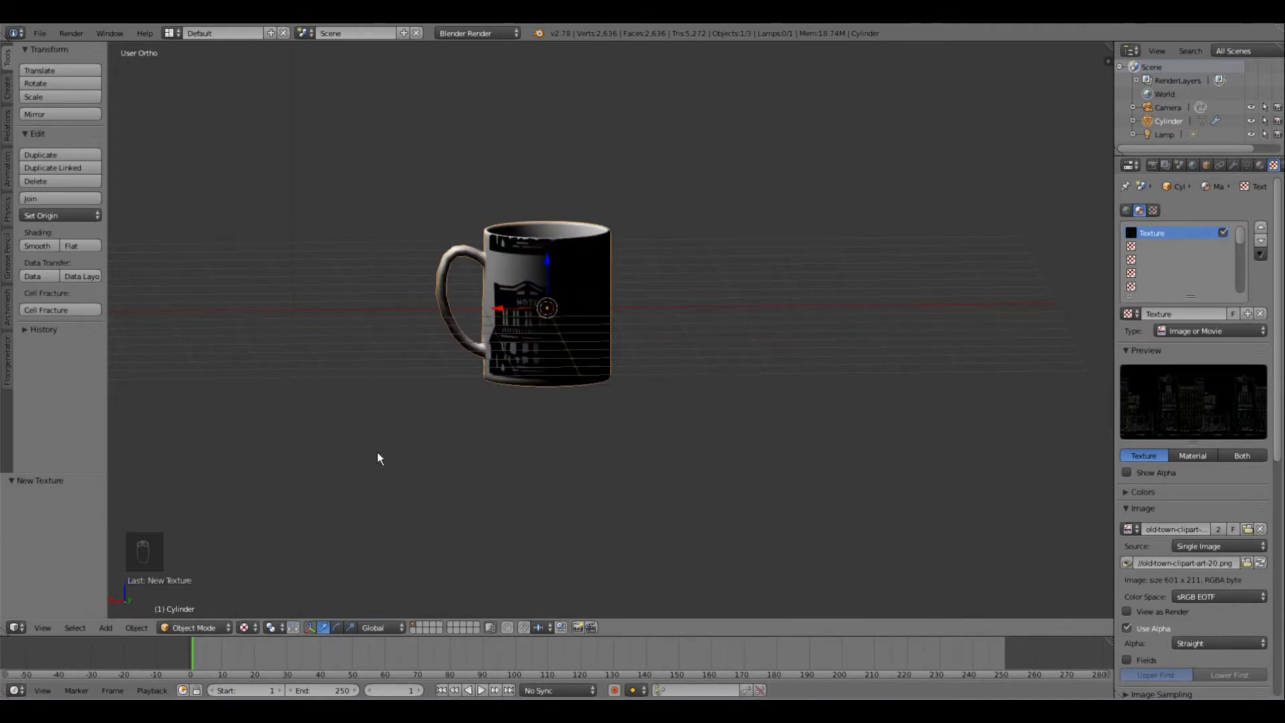
scroll(376, 452, "down", 3)
scroll(377, 452, "up", 3)
scroll(622, 407, "up", 2)
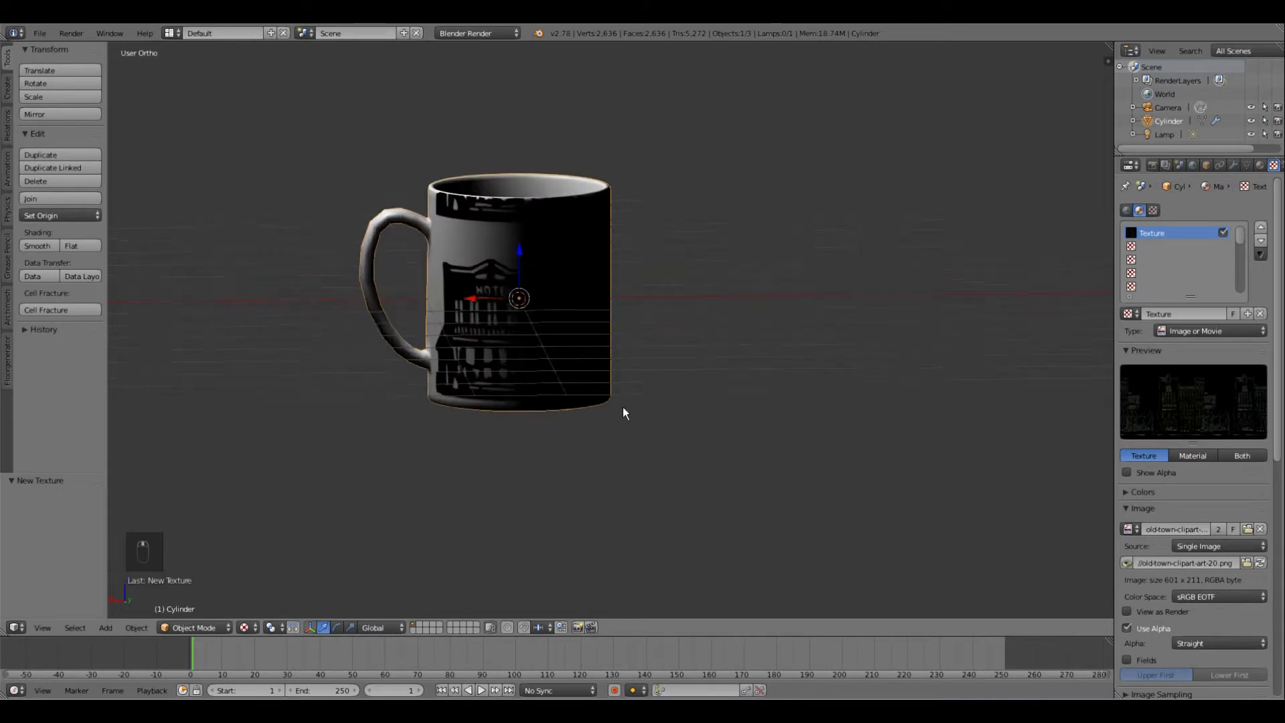
scroll(622, 406, "up", 2)
middle_click_drag(828, 502, 666, 516)
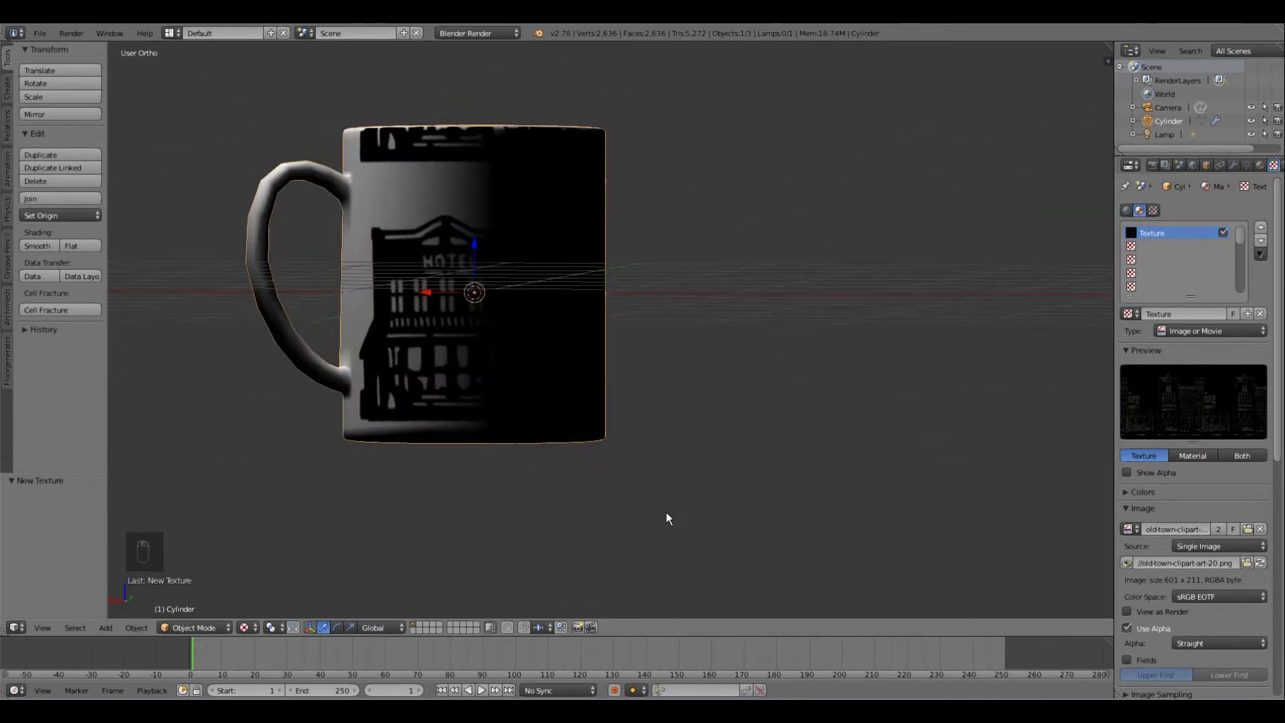
scroll(677, 493, "down", 6)
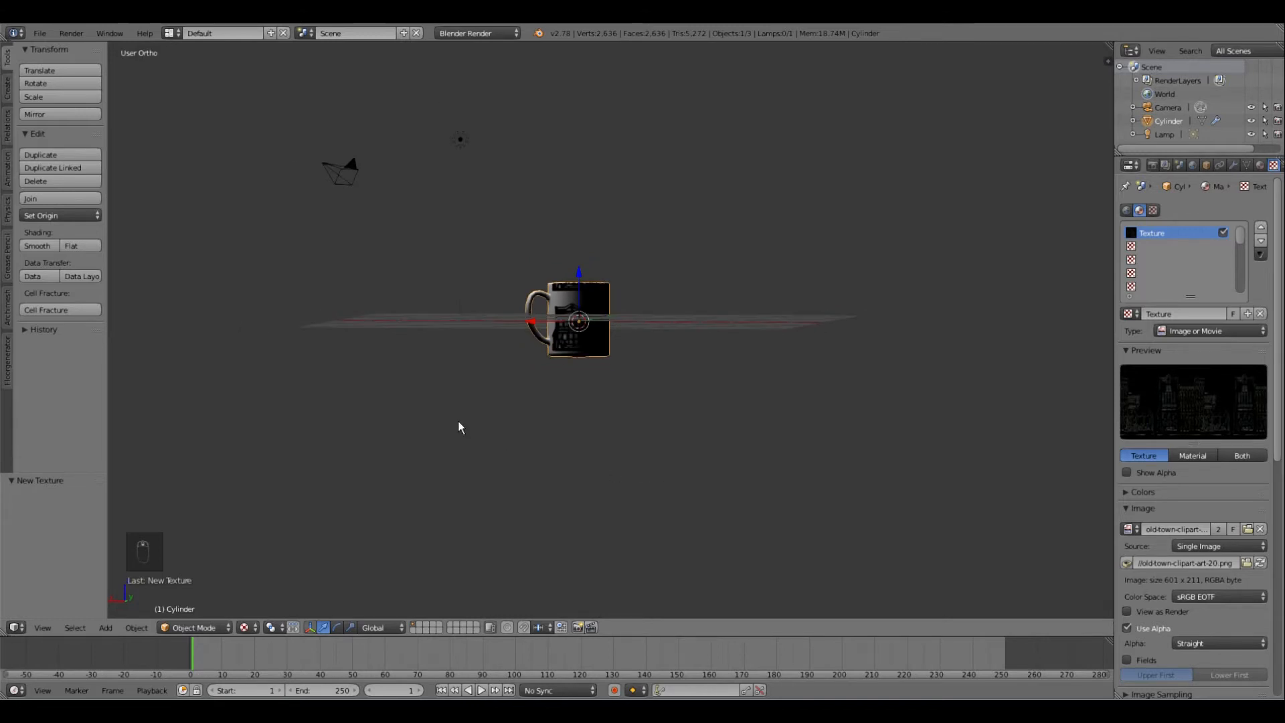
Step: In camera view, rotate the mug about 191° around the Z axis so the handle faces away and the building print faces the camera
key("KP_0")
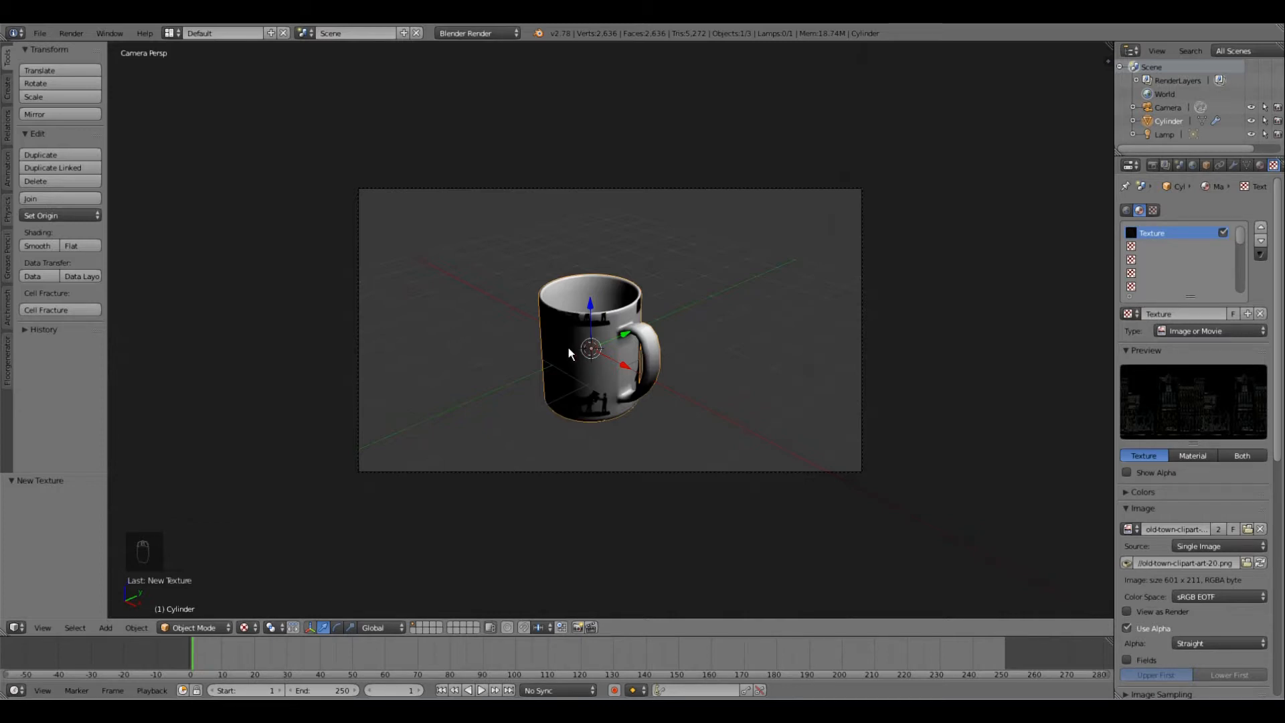
key("r")
key("z")
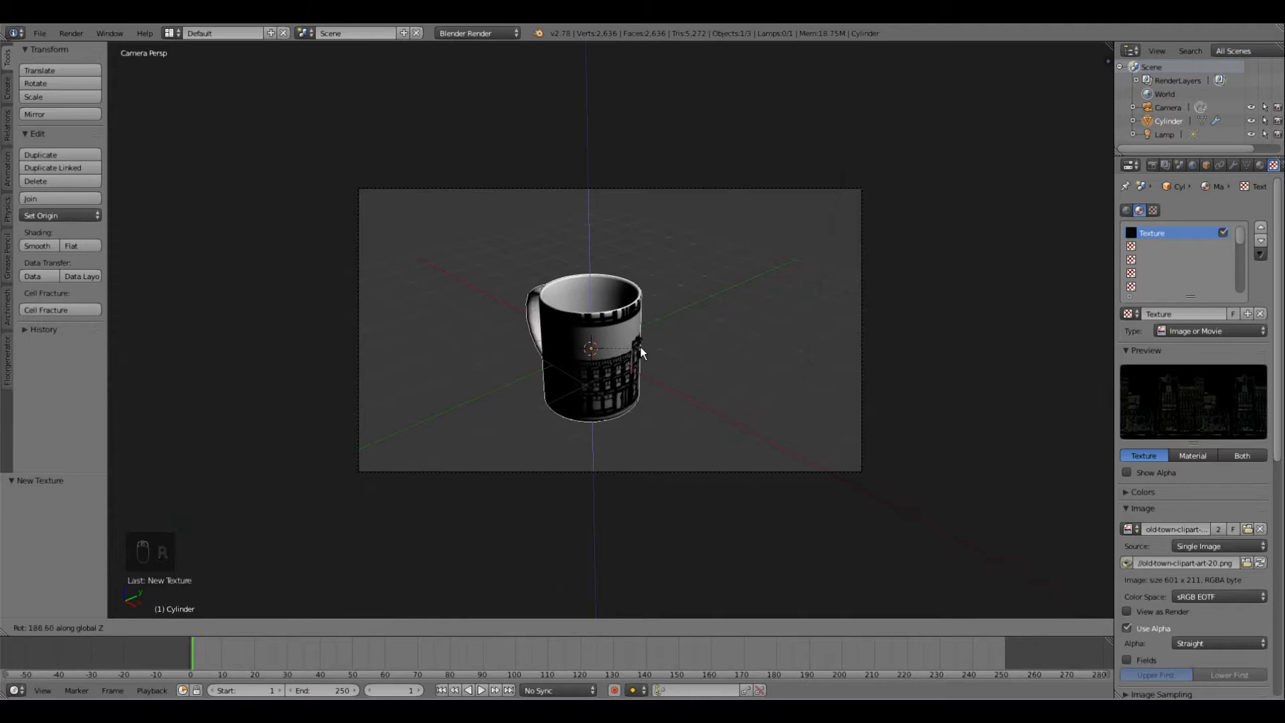
left_click(649, 343)
scroll(556, 385, "up", 4)
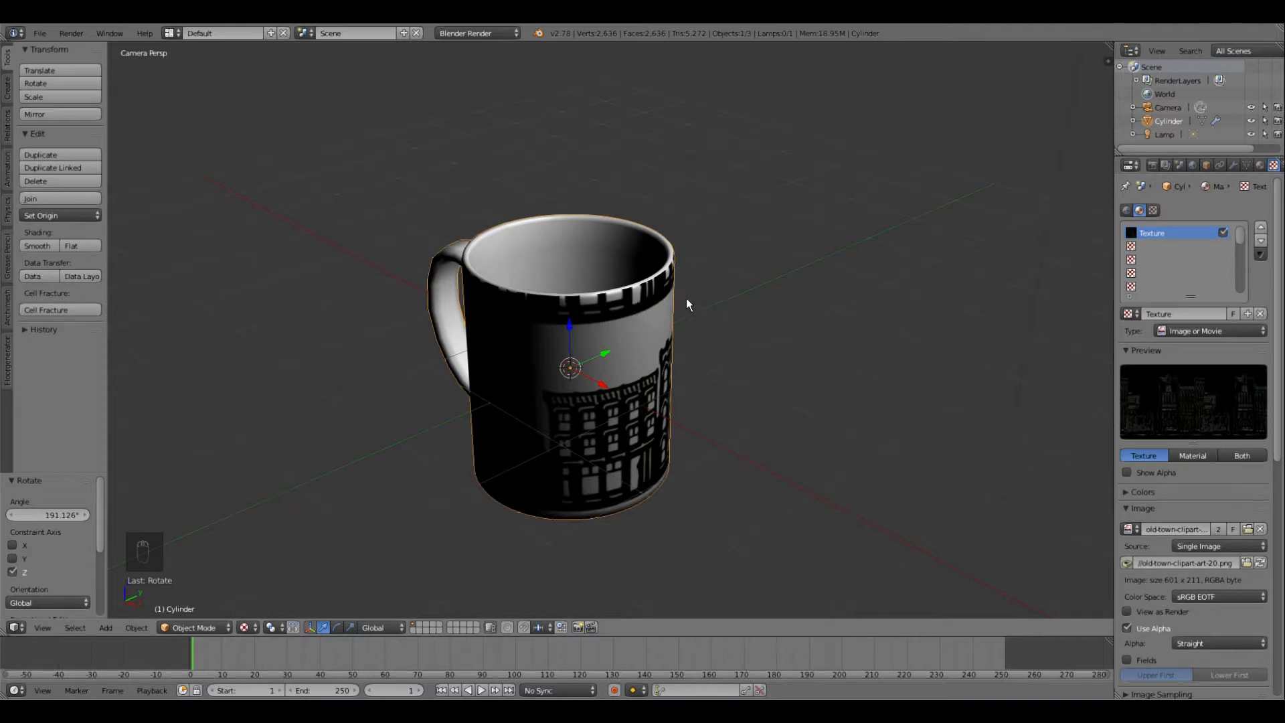
Step: Return to the UV Editing layout and select the whole mug mesh in Edit Mode, leaving its displayed UVs deselected
left_click(170, 32)
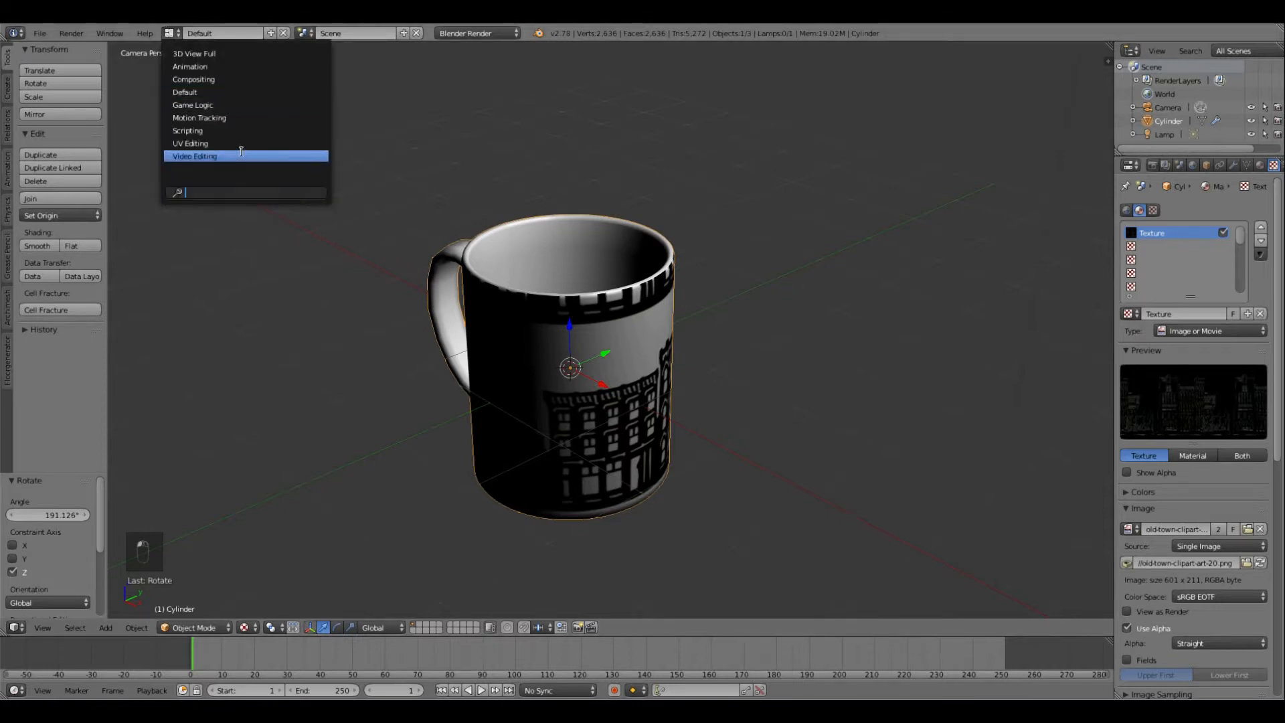
left_click(241, 153)
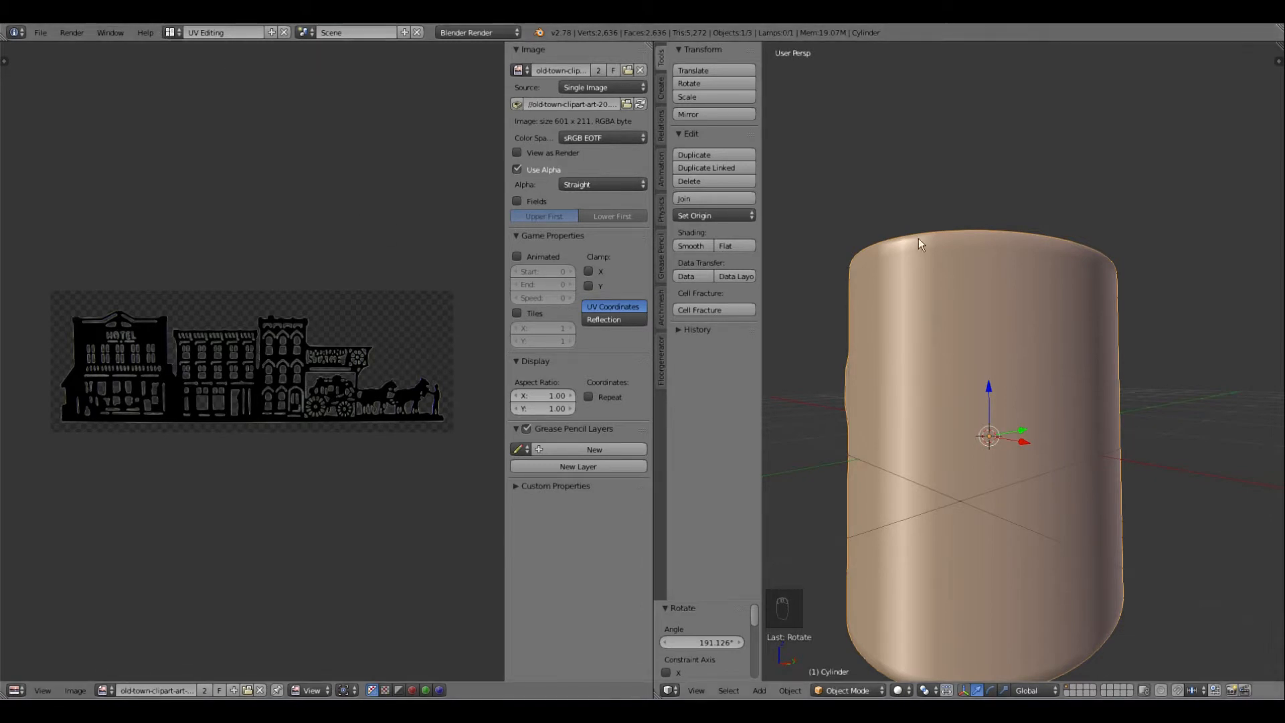
key("Tab")
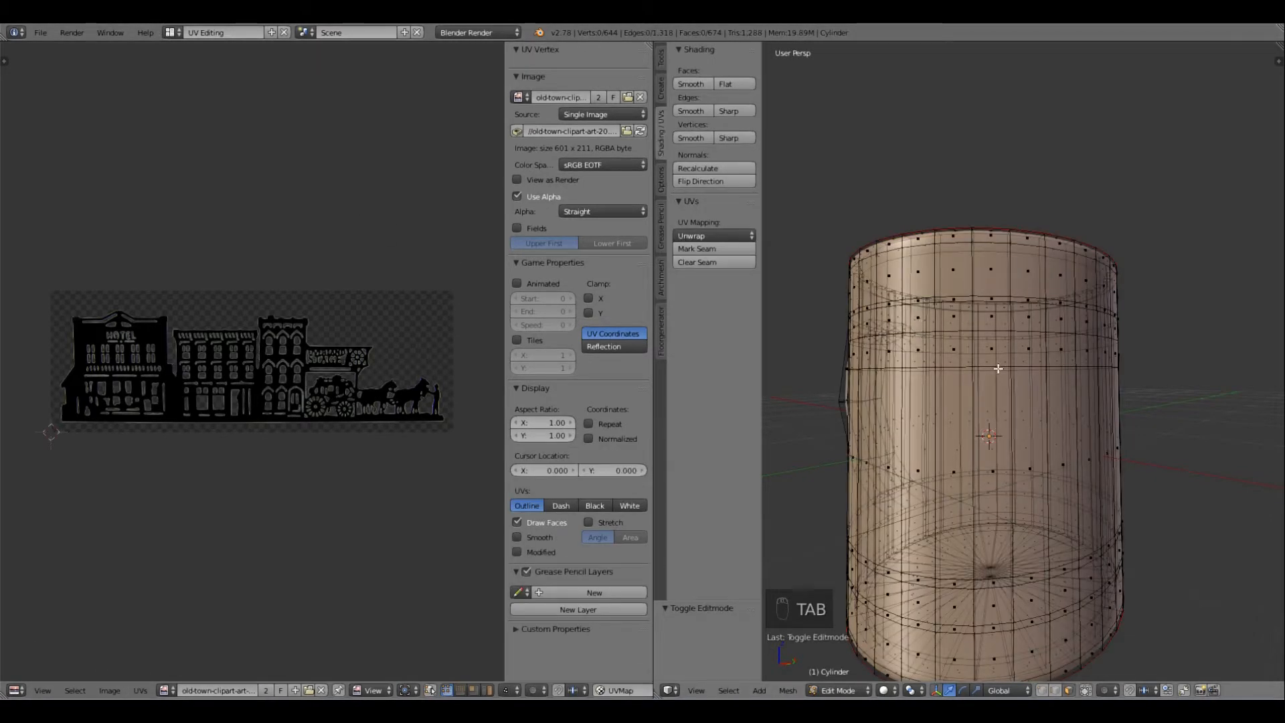
scroll(992, 368, "down", 6)
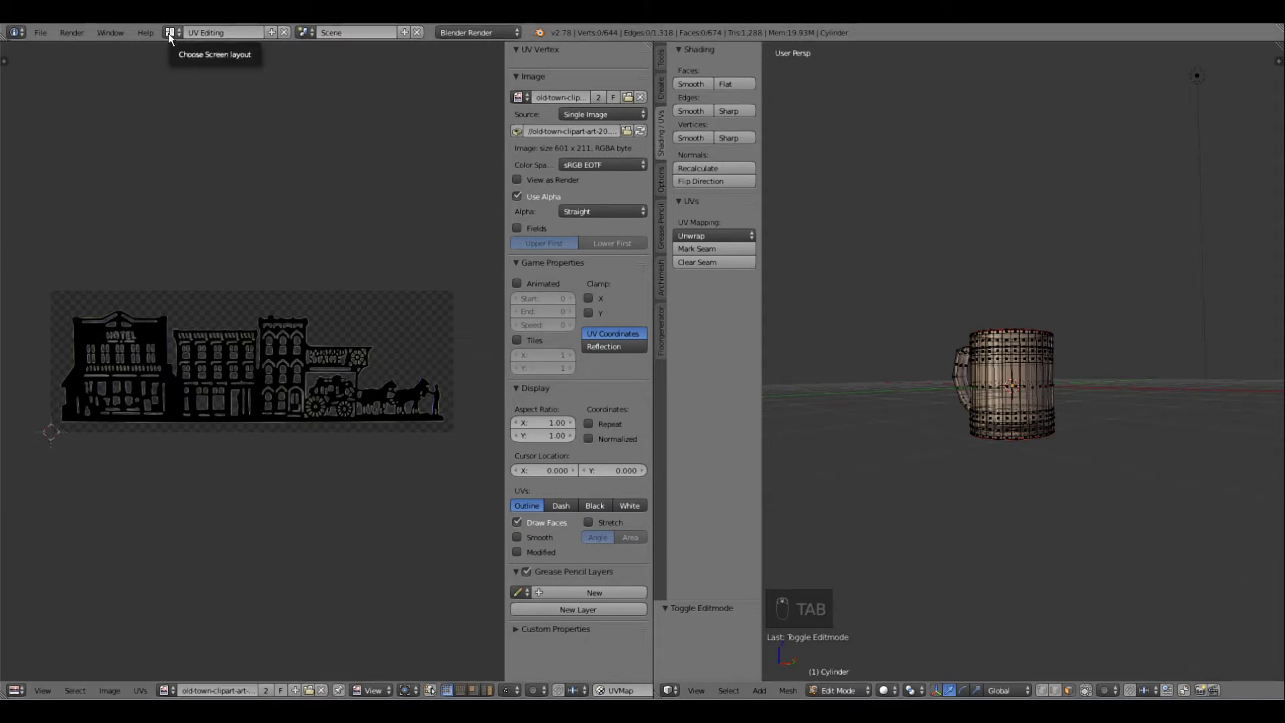
key("a")
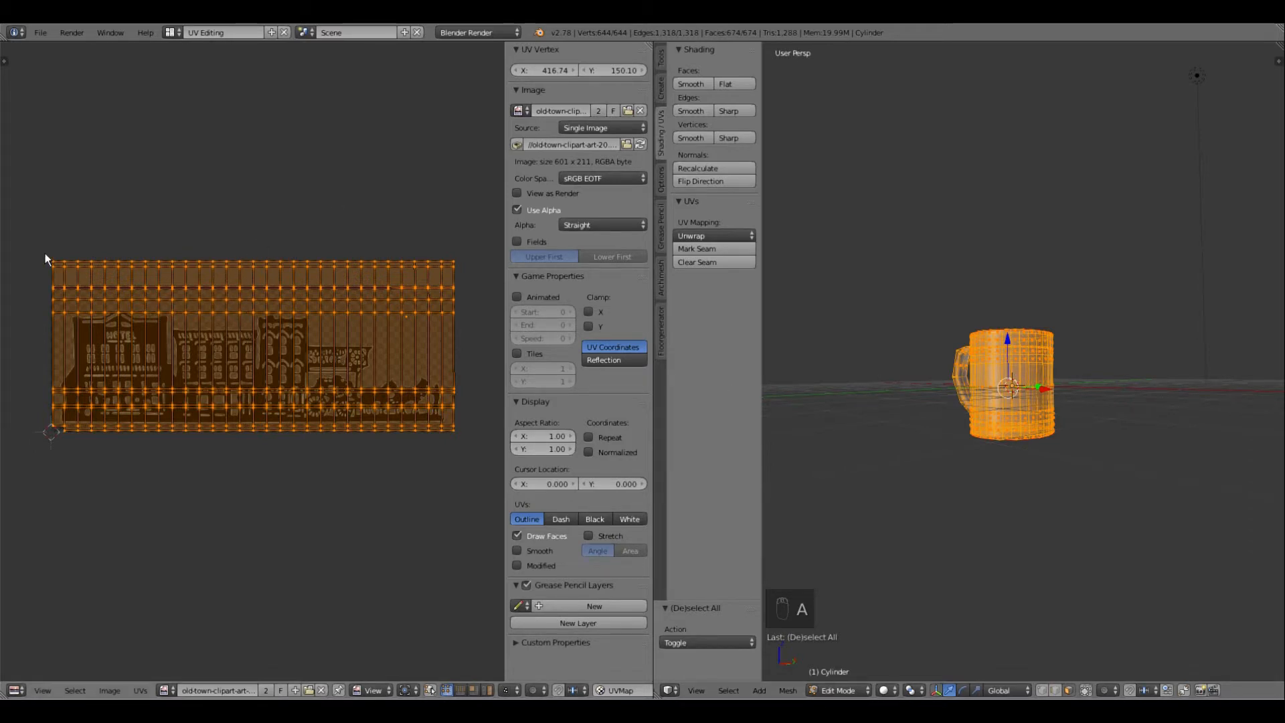
key("a")
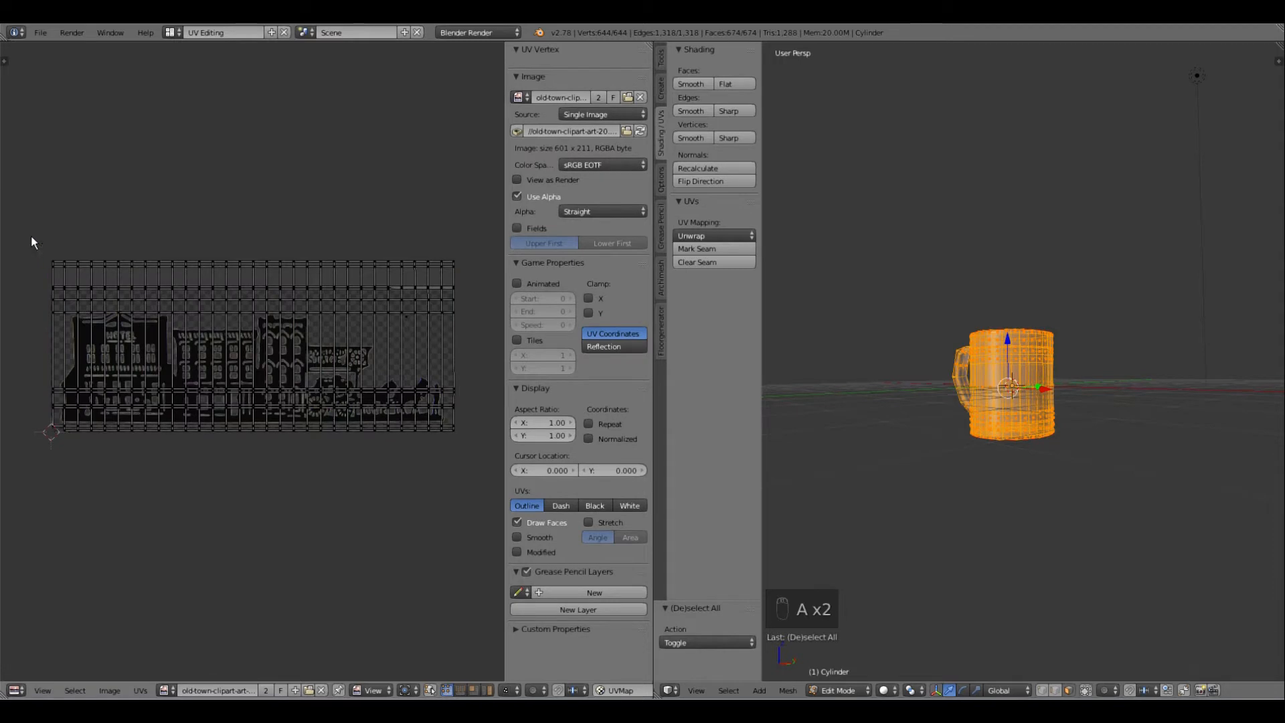
Step: Select the upper rows of the wall UVs above the buildings and flatten them into one line by scaling to 0 along Y
left_click_drag(19, 237, 493, 304)
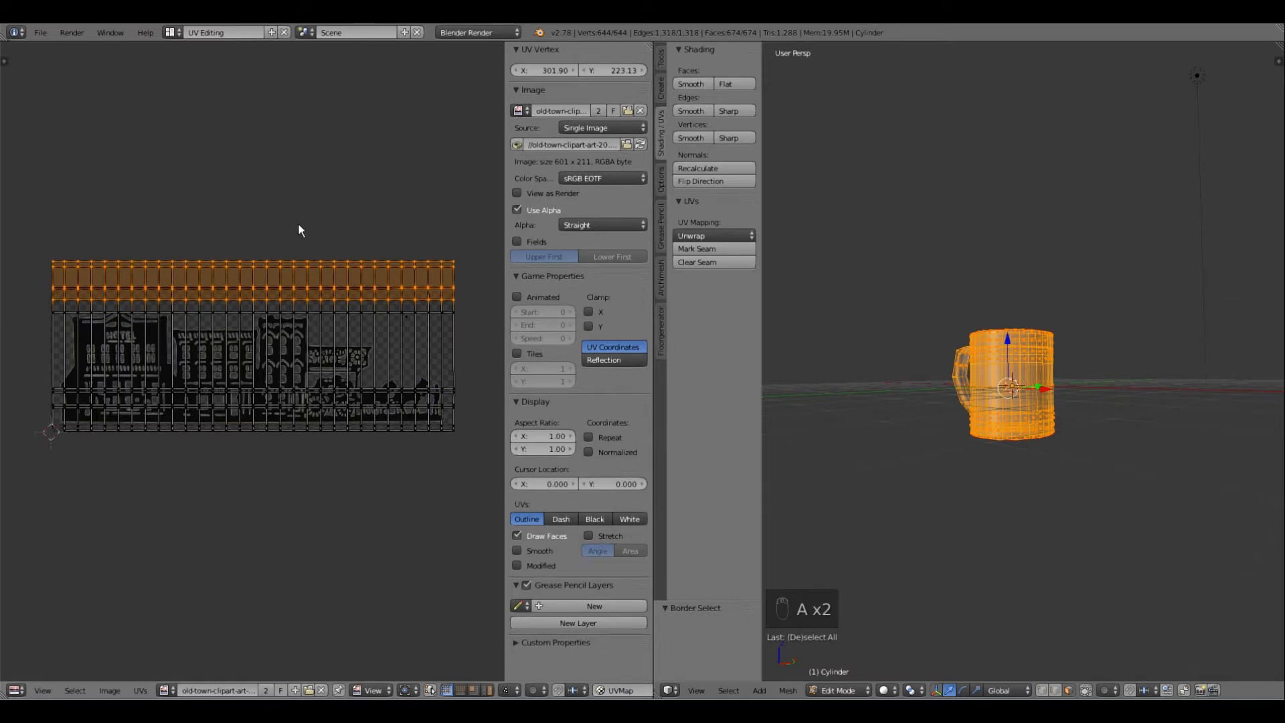
key("s")
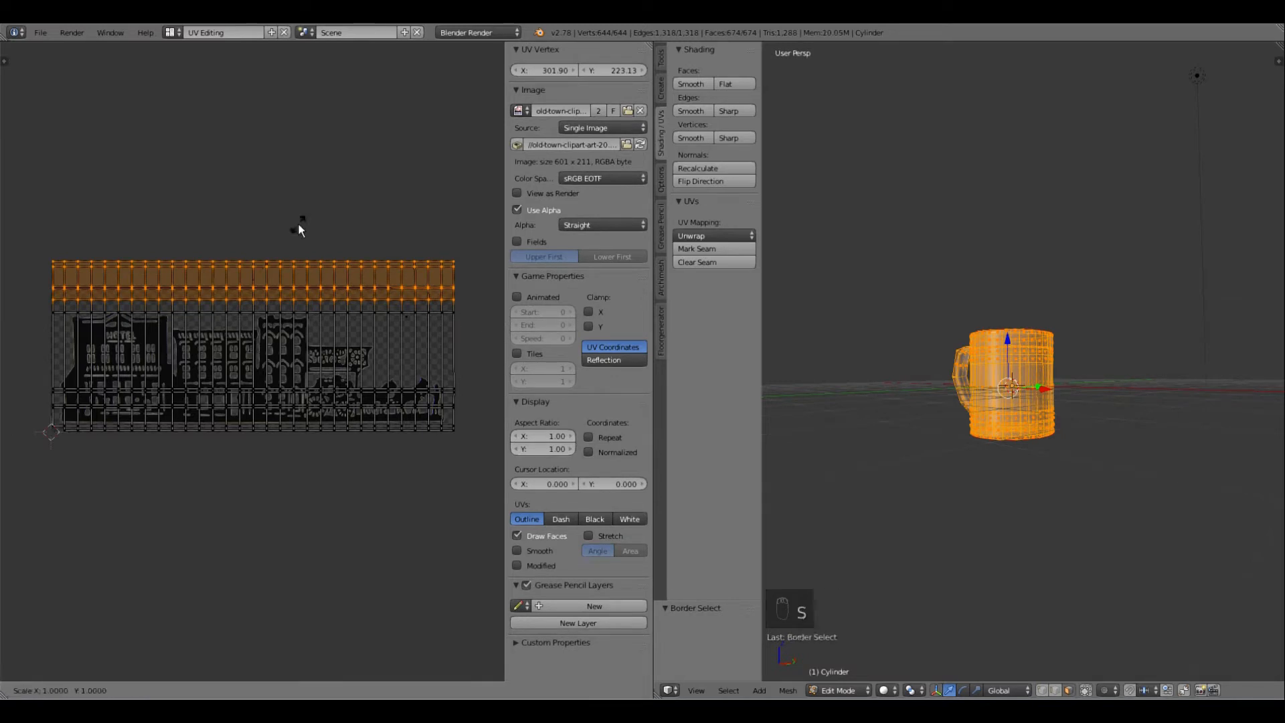
key("y")
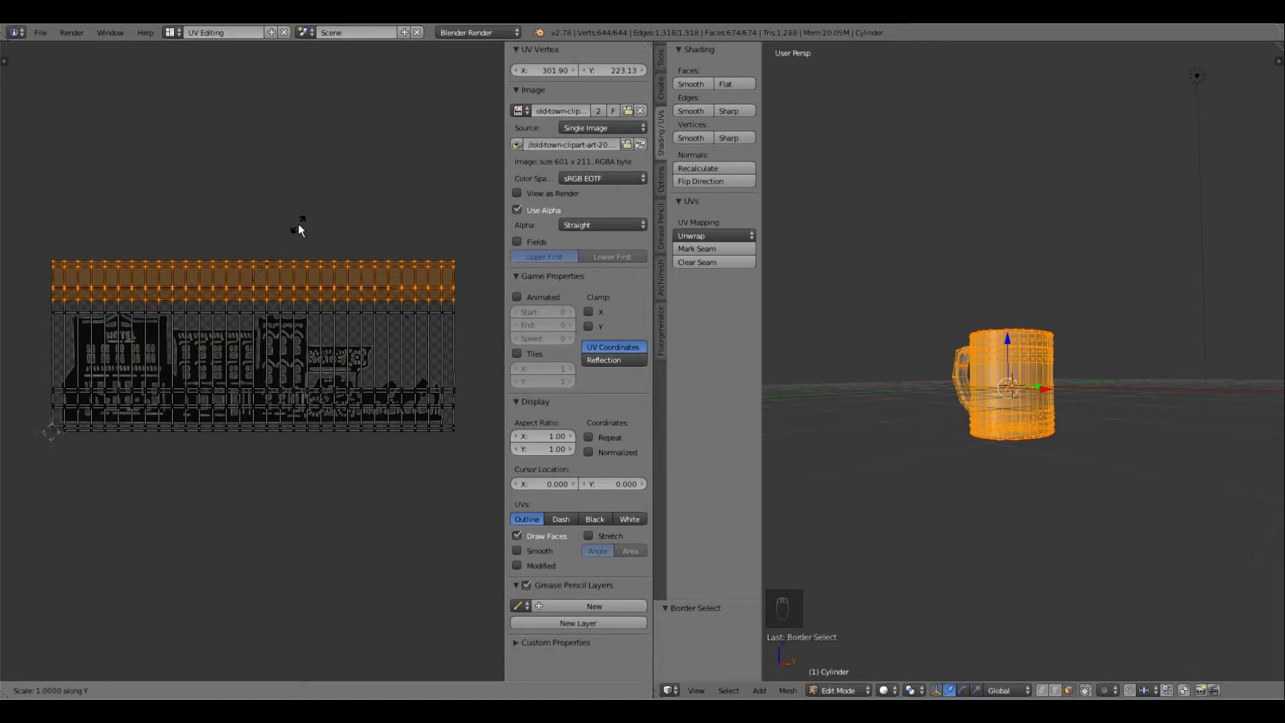
key("0")
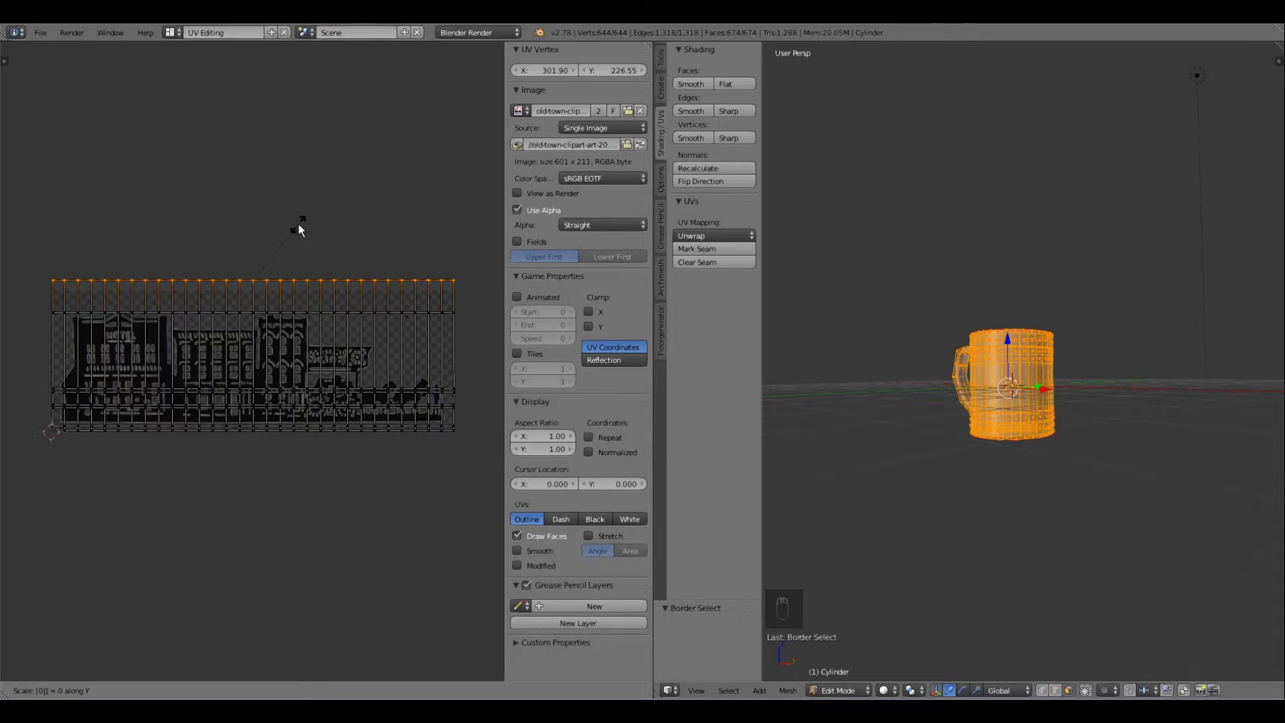
key("Return")
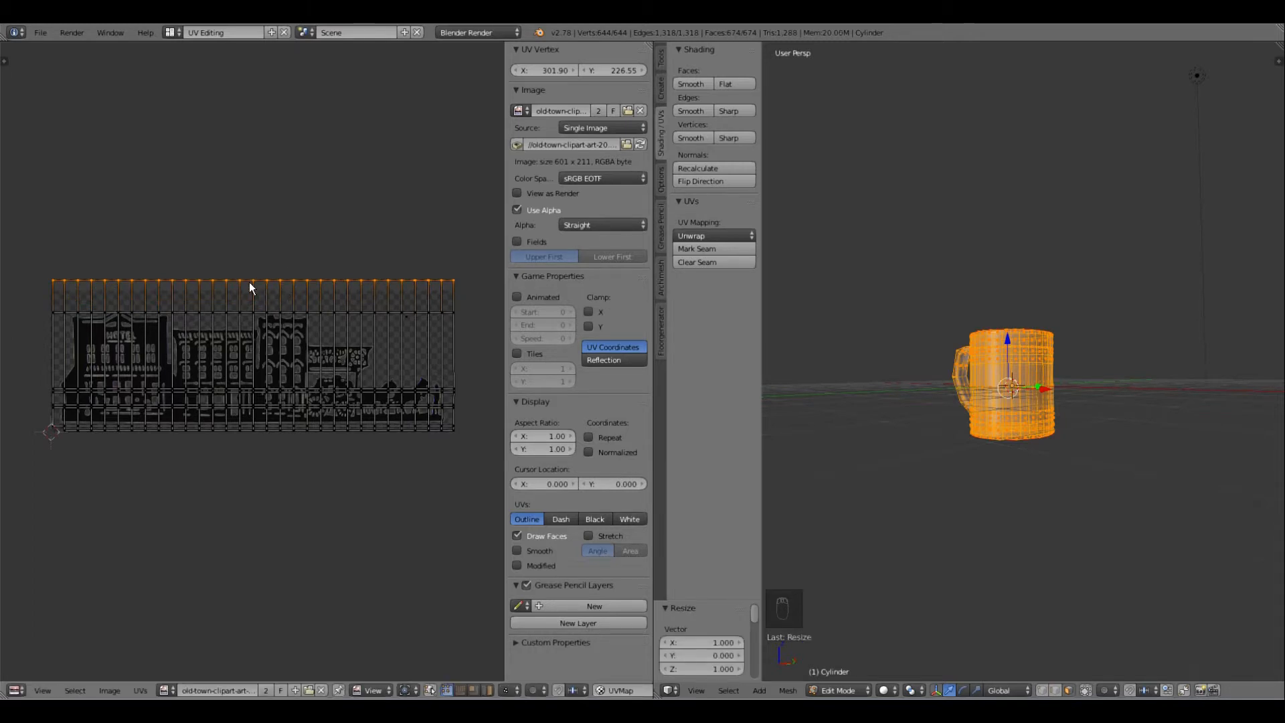
Step: Move the flattened UV row down along Y by about 0.162 to just above the rooftops, leaving all UVs deselected
key("g")
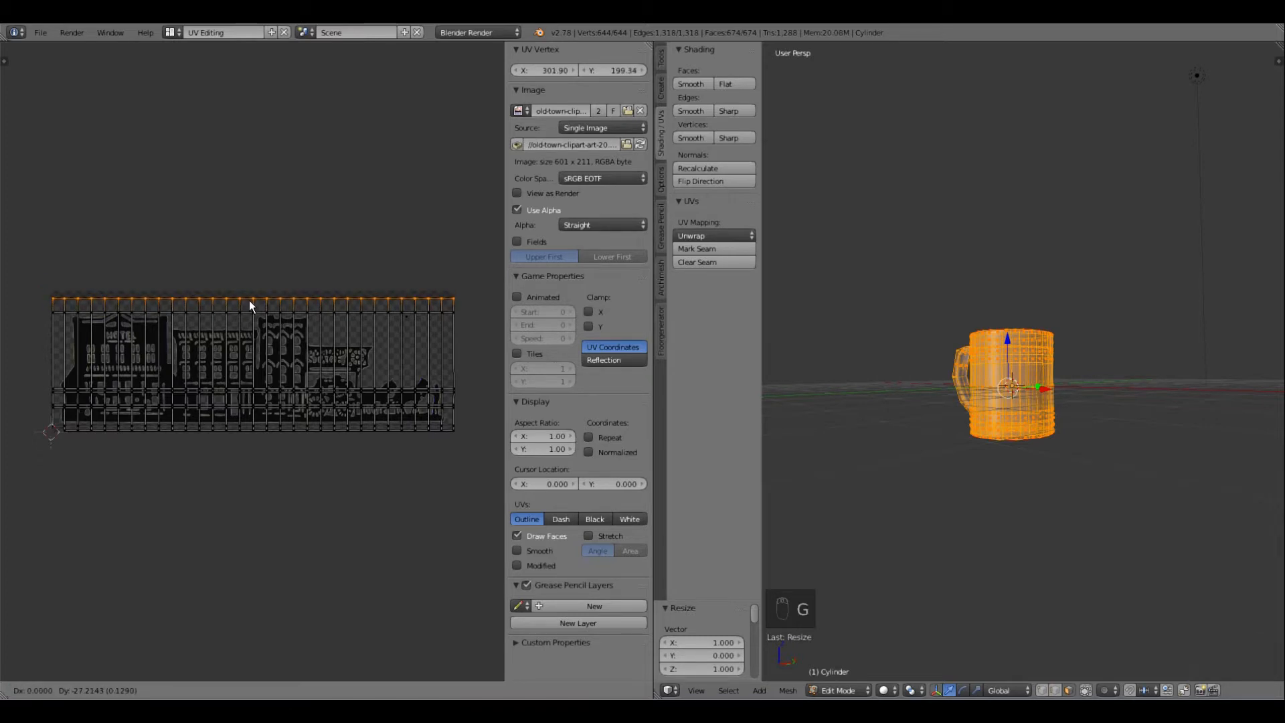
key("y")
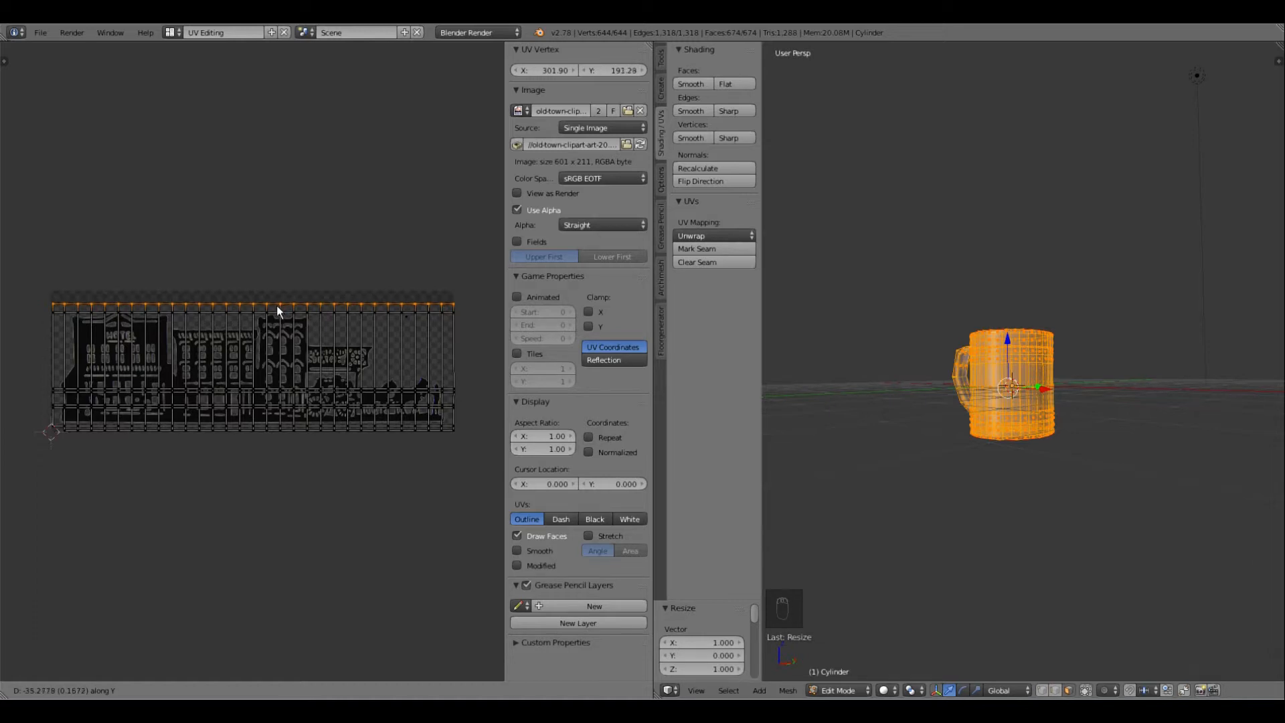
left_click(277, 305)
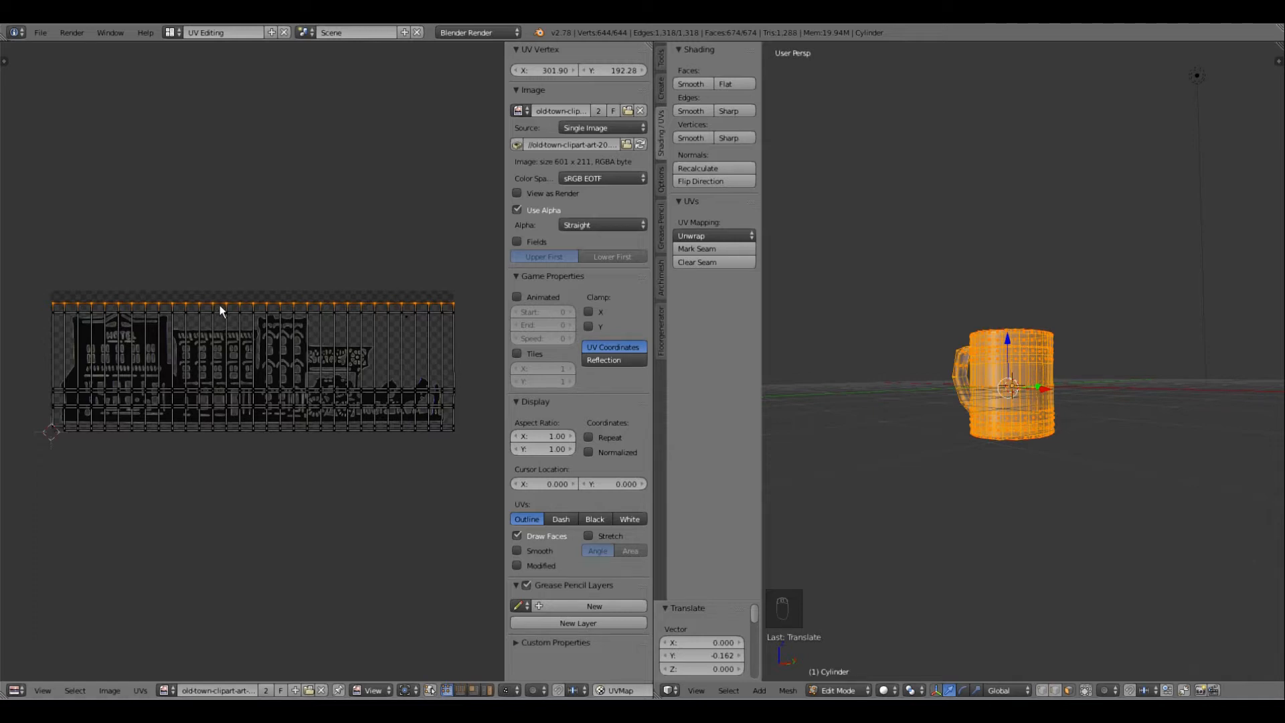
key("a")
scroll(170, 365, "up", 2)
scroll(194, 374, "down", 2)
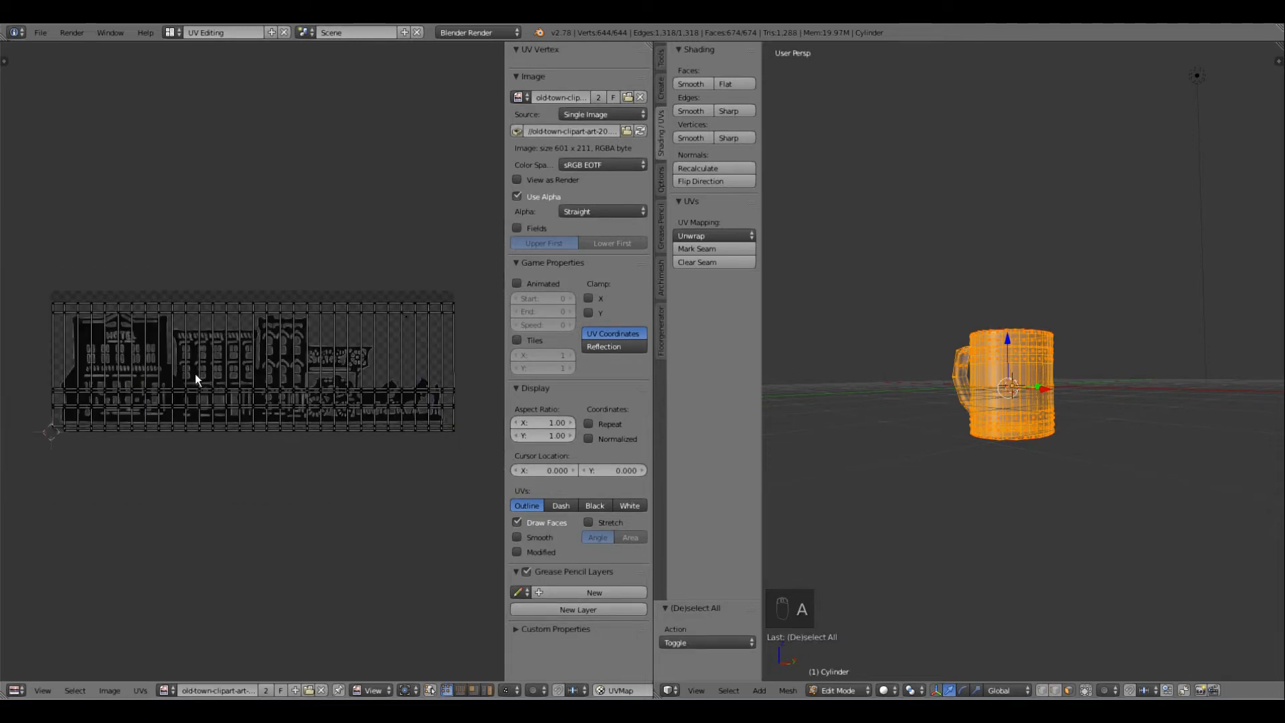
Step: Return to the Default layout, deselect the mug mesh, fit the camera frame in the view and use Material viewport shading
left_click(171, 32)
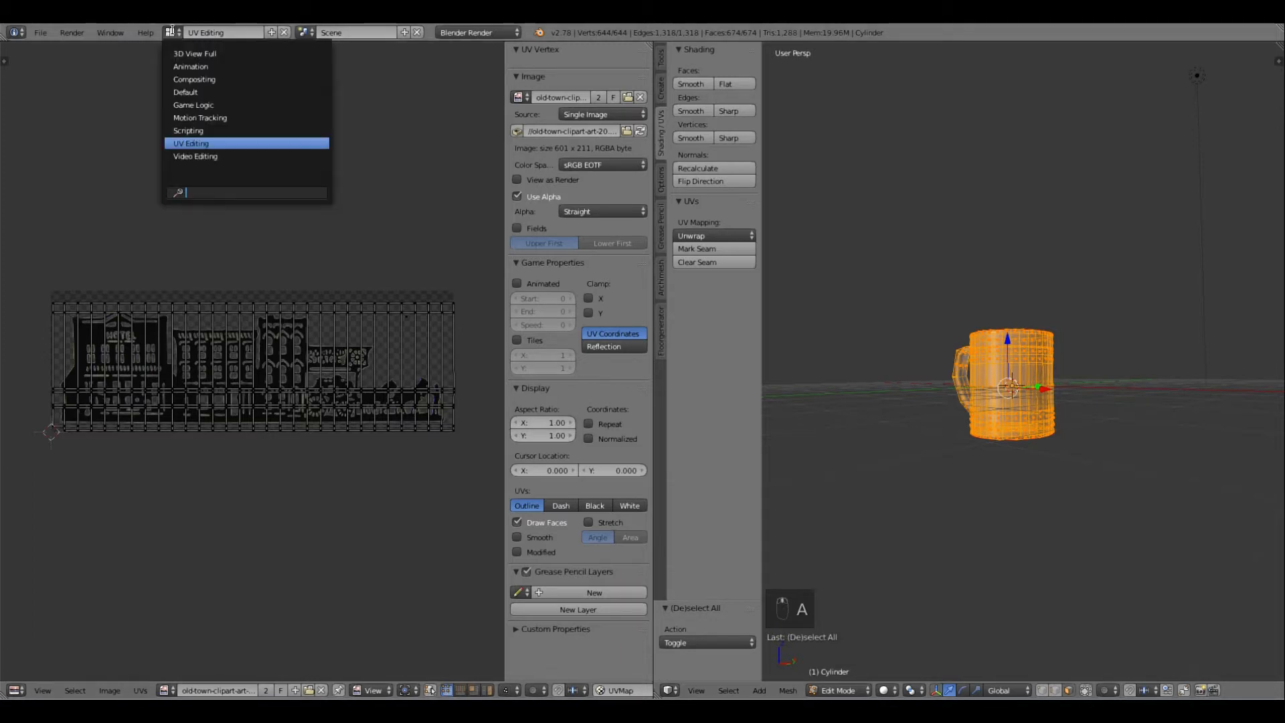
left_click(194, 79)
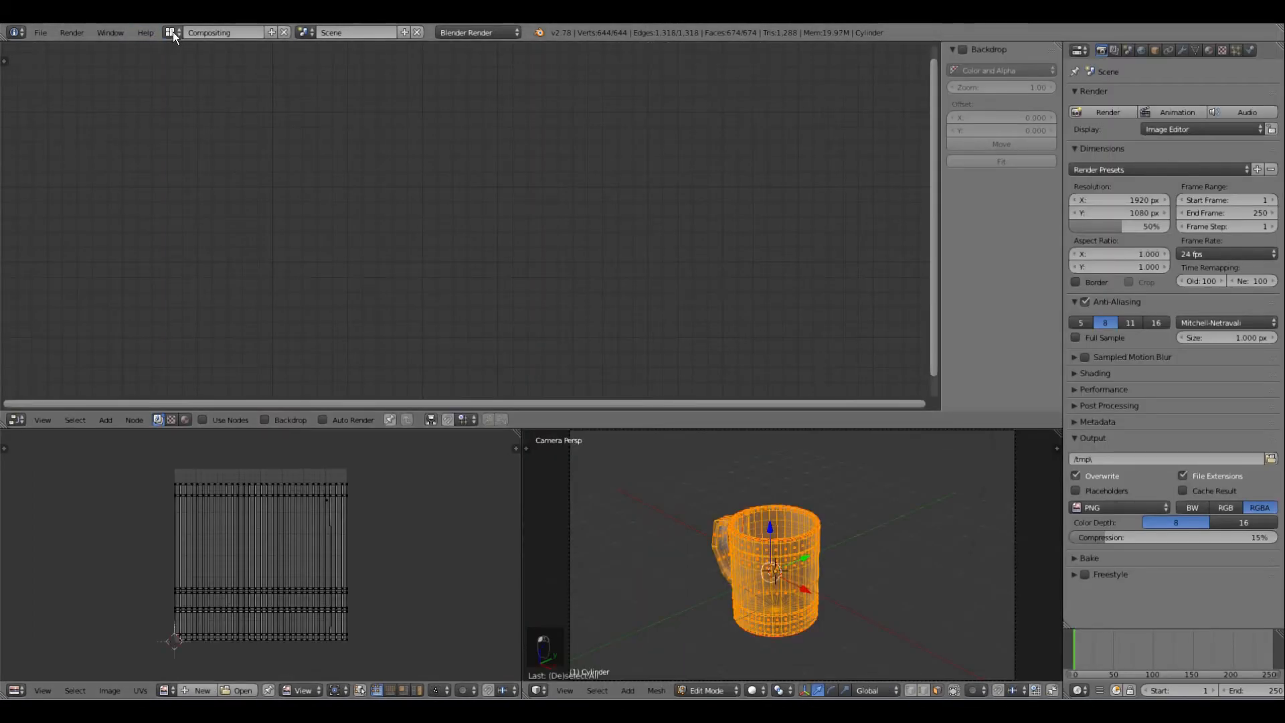
left_click(173, 34)
left_click(191, 89)
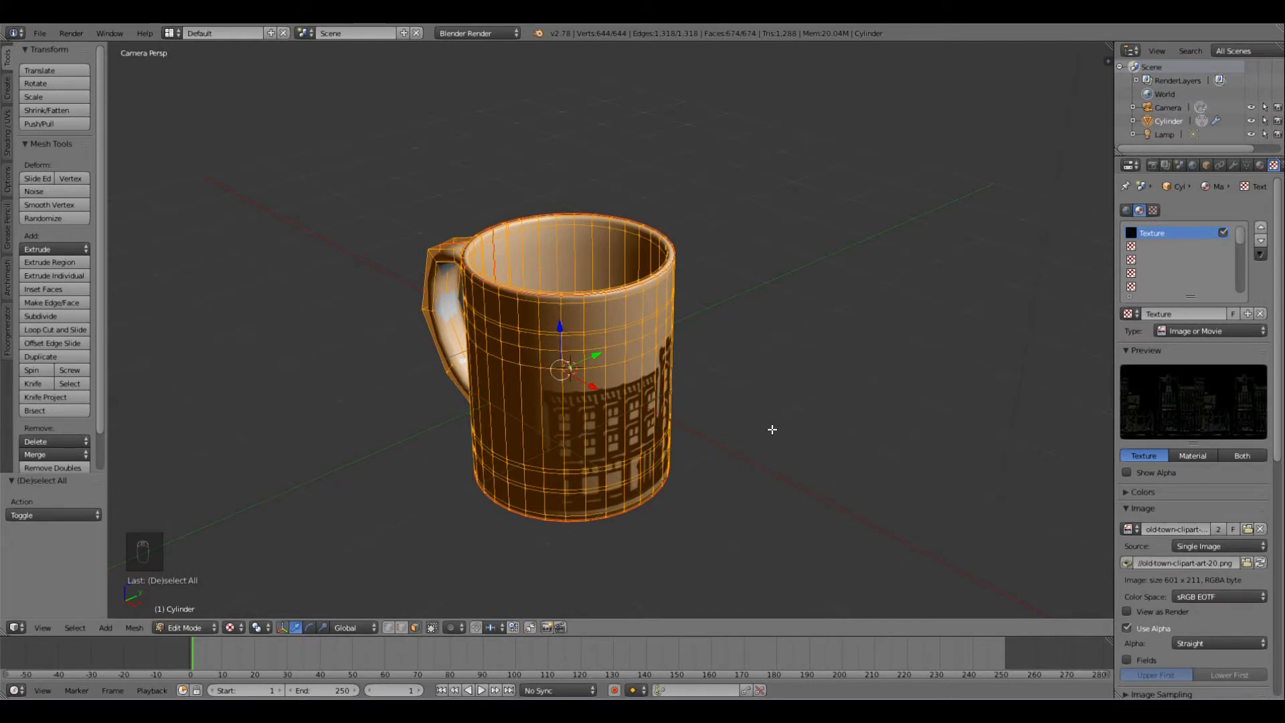
key("a")
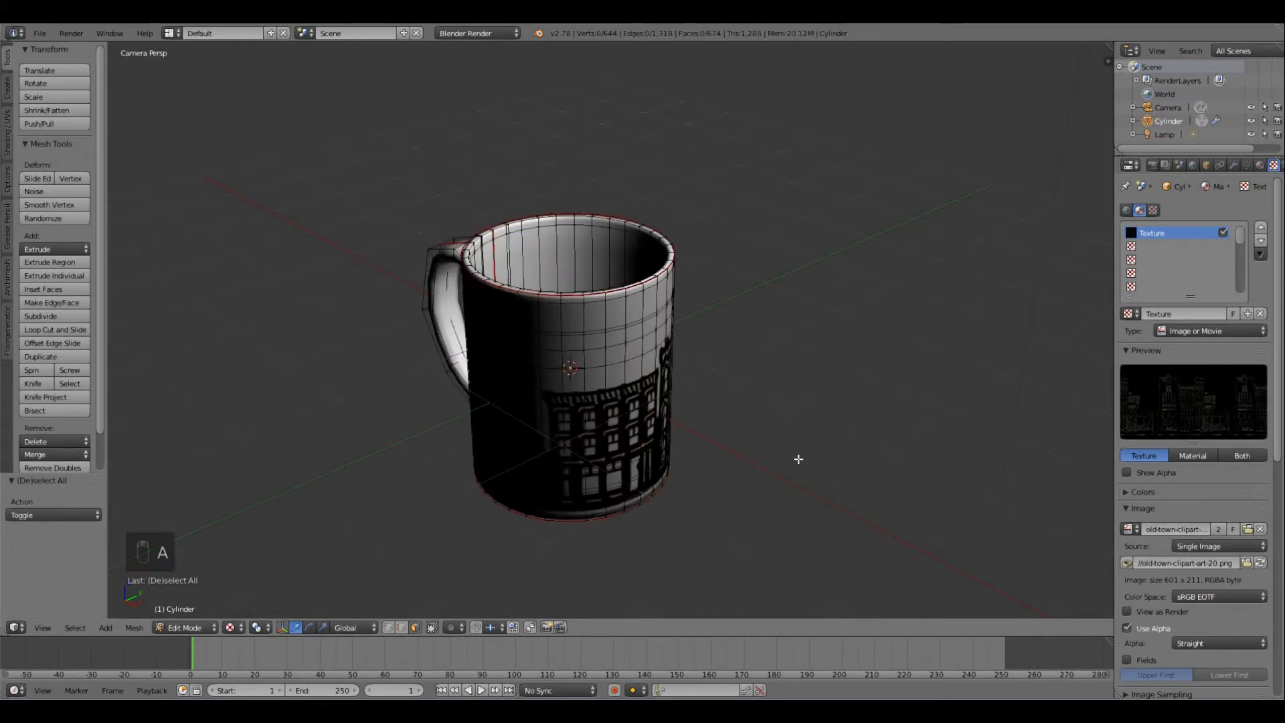
key("Home")
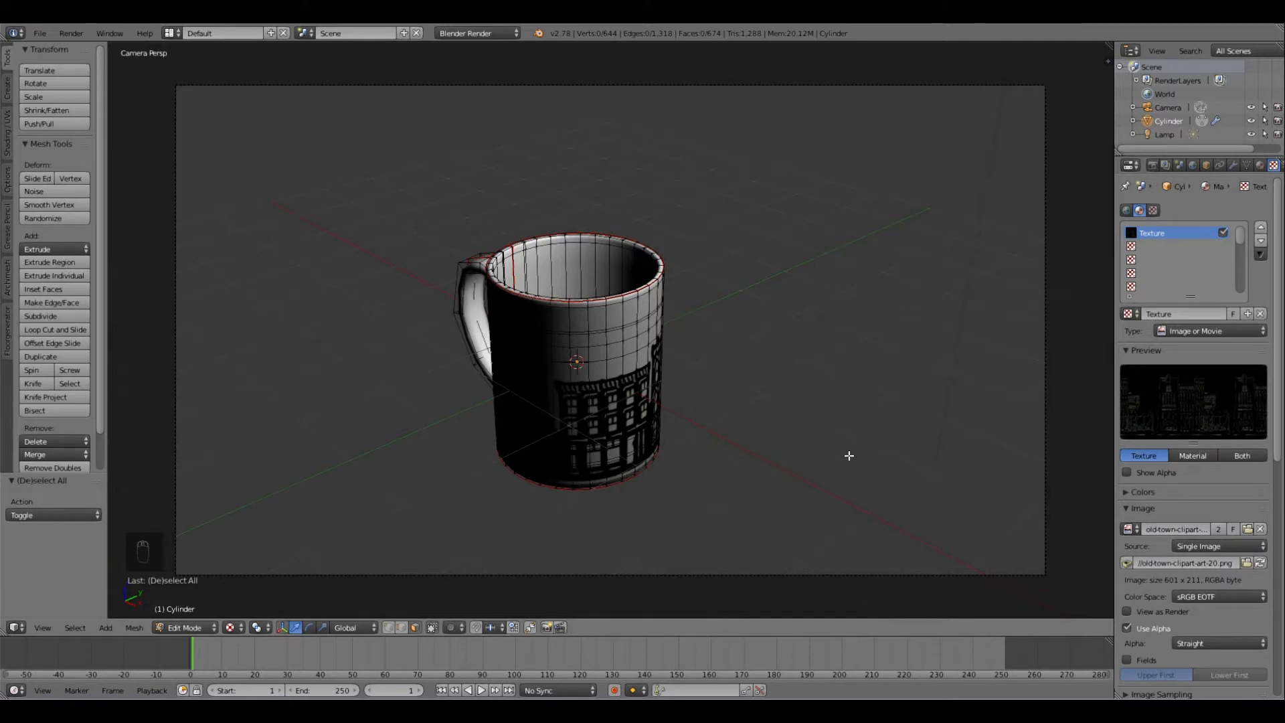
left_click(230, 628)
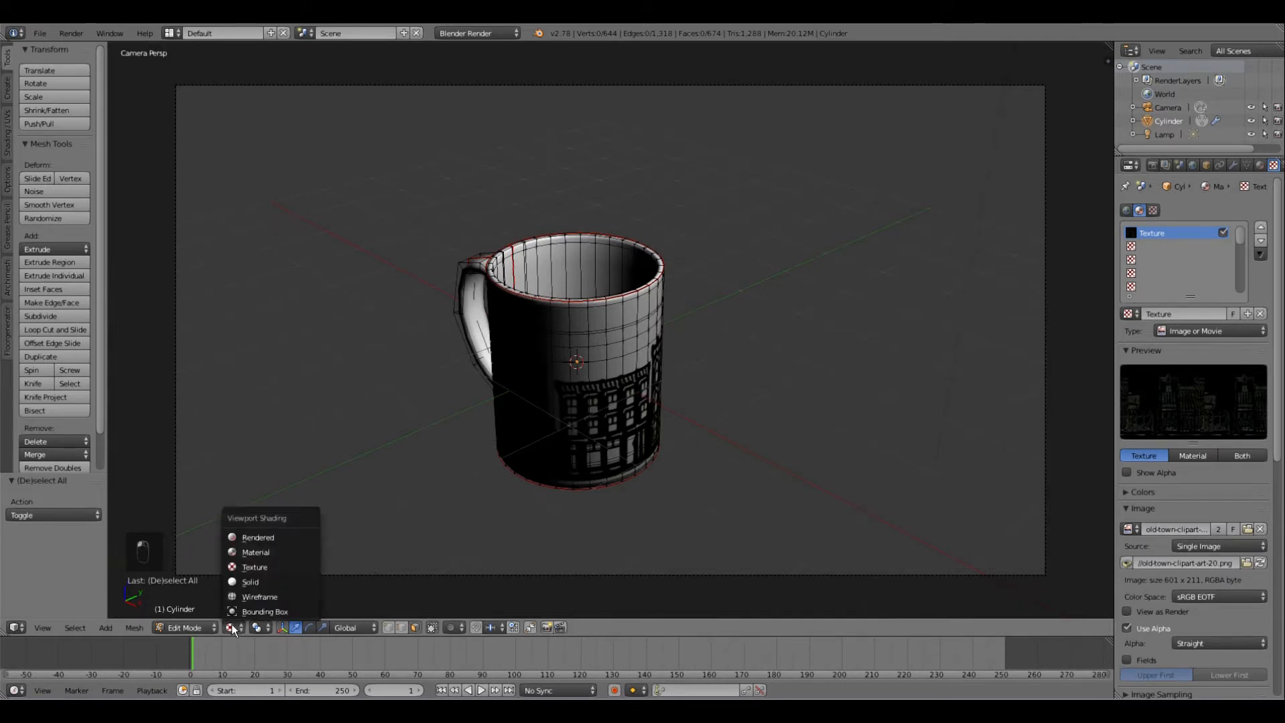
left_click(257, 552)
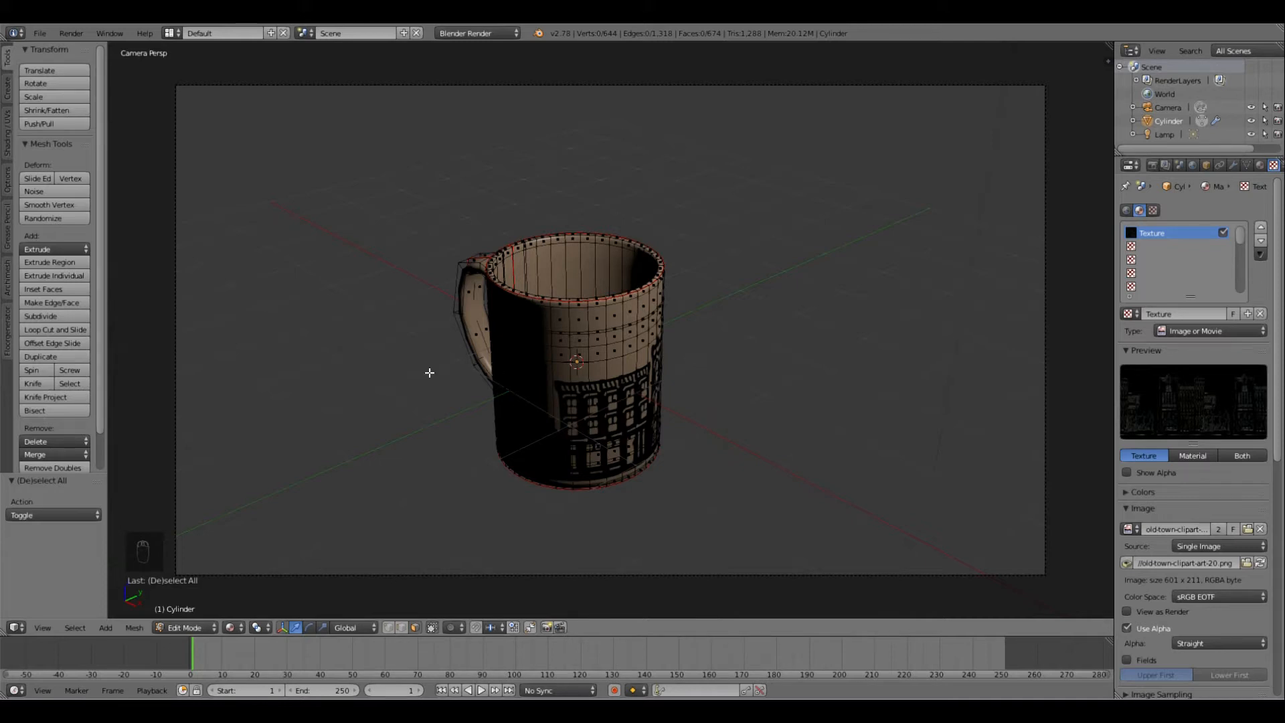
Step: Show the material settings and circle-select the faces of the mug's inner wall, inner floor and rim
left_click(1255, 165)
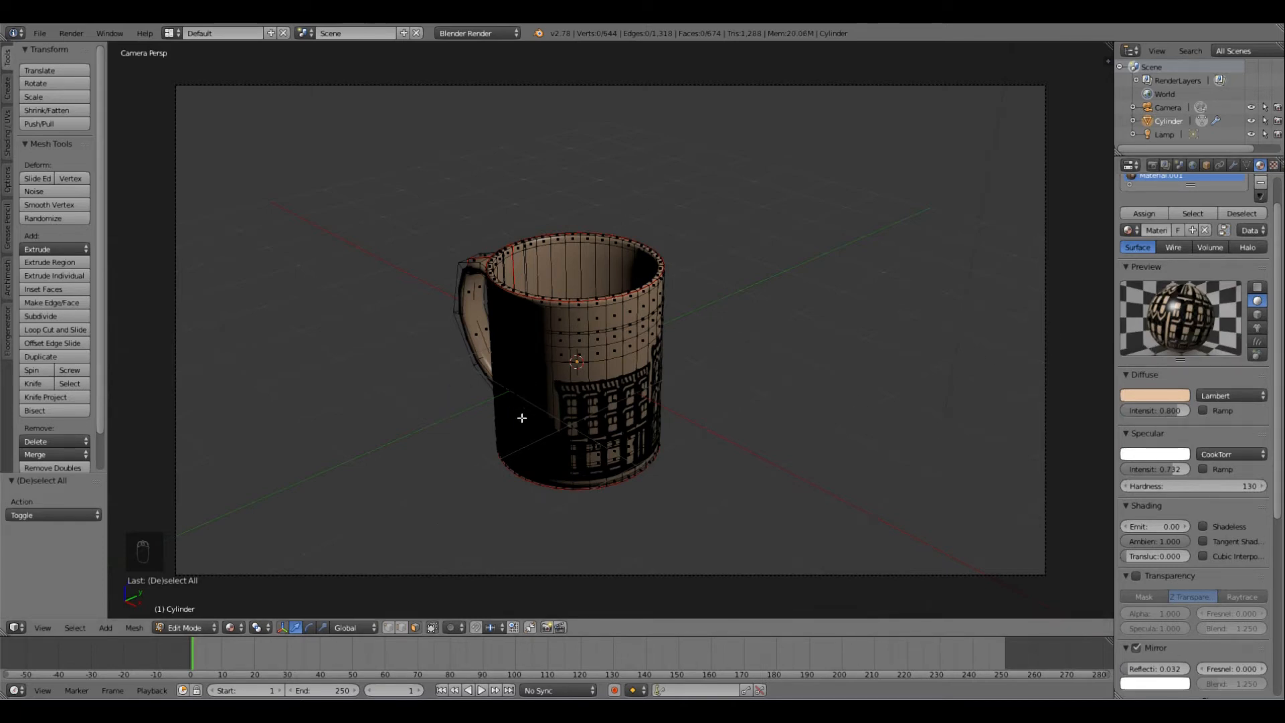
key("KP_0")
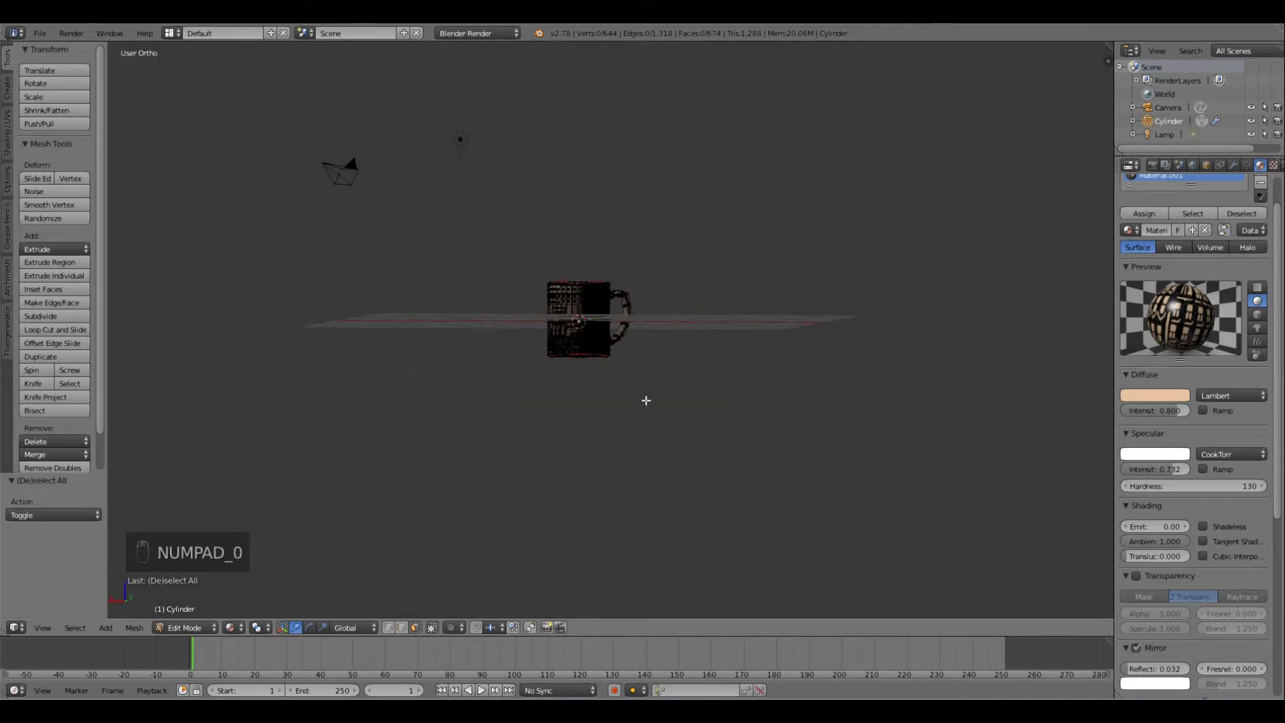
middle_click_drag(683, 332, 589, 442)
scroll(666, 375, "up", 6)
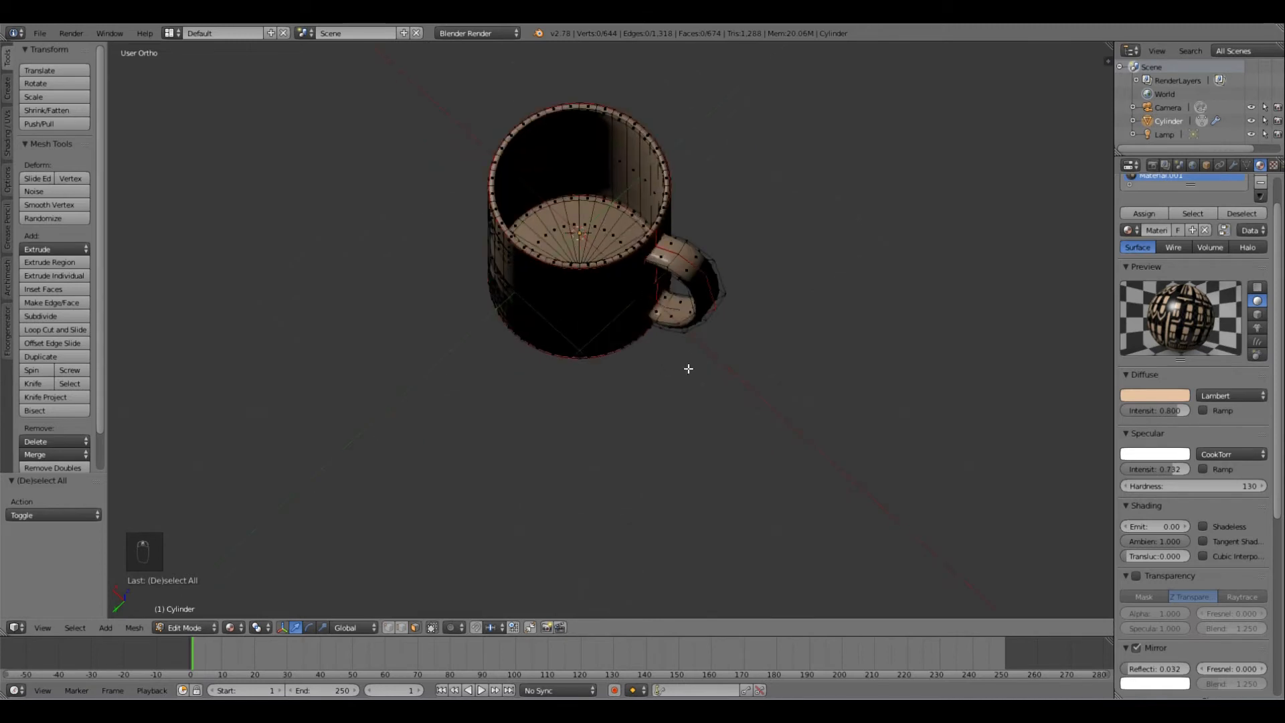
scroll(832, 373, "up", 1)
middle_click_drag(832, 373, 488, 384)
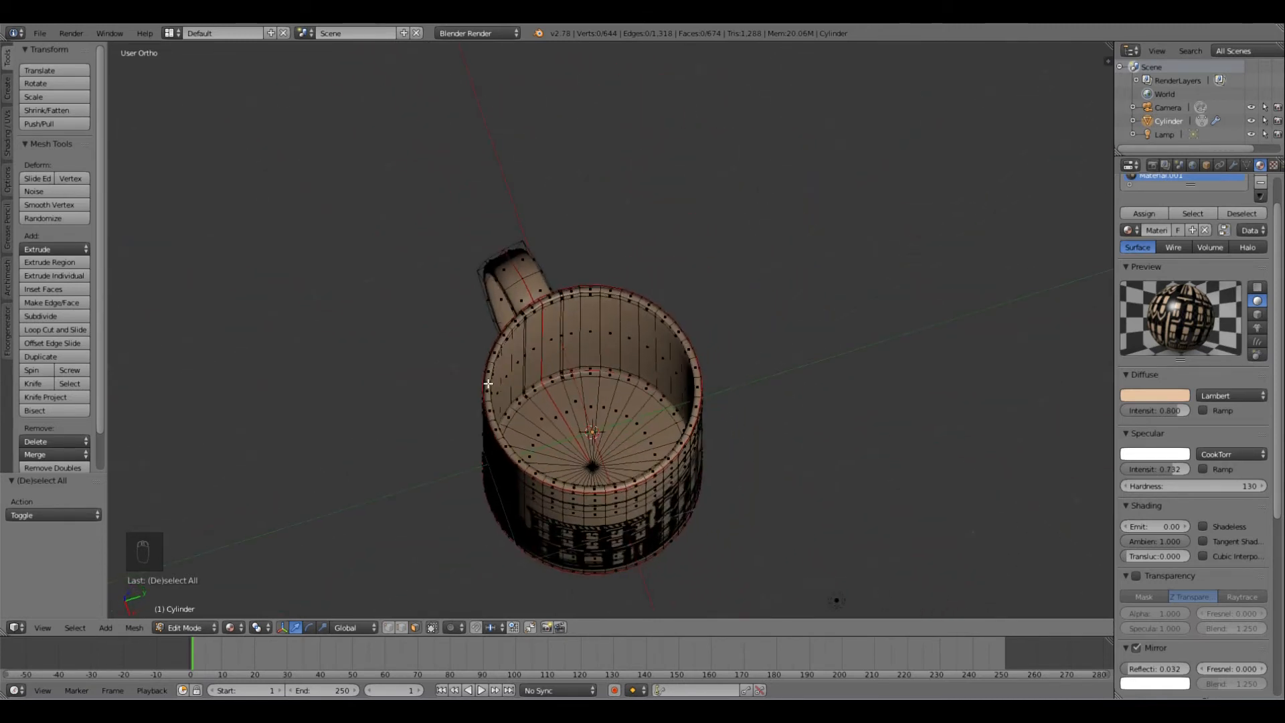
key("c")
left_click(550, 390)
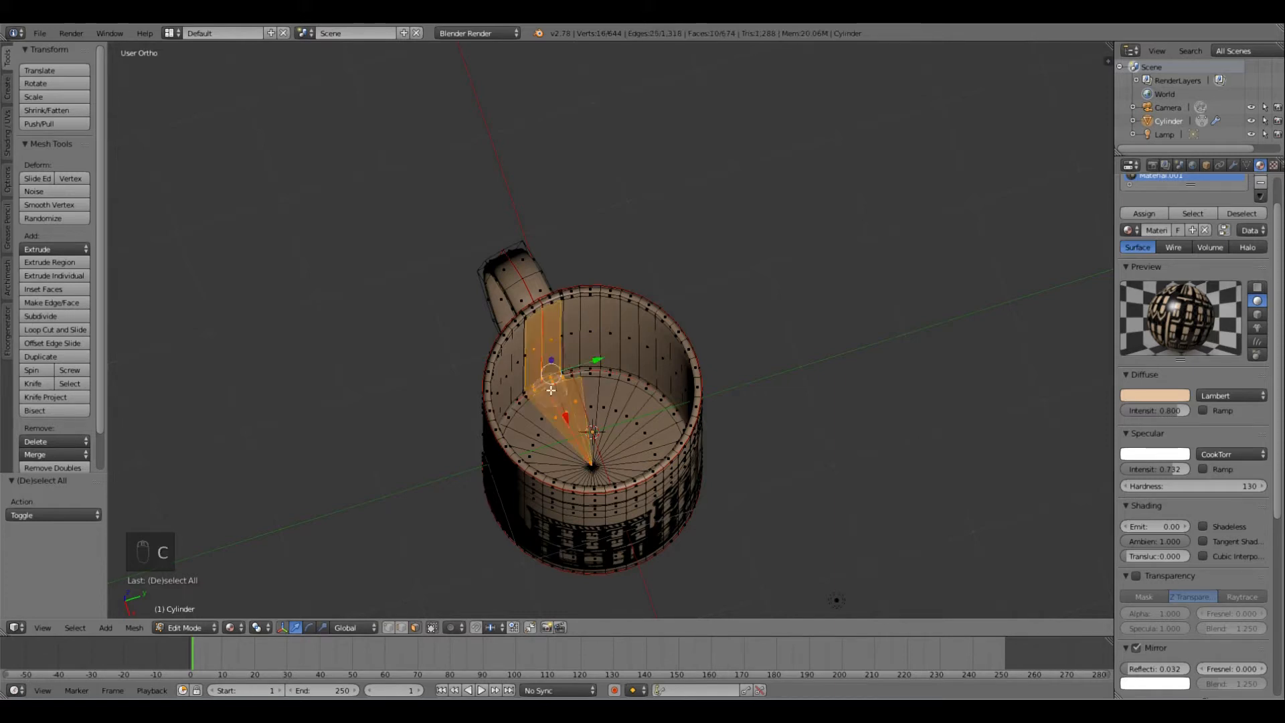
mouse_move(551, 389)
left_mouse_down()
mouse_move(599, 371)
mouse_move(567, 310)
left_mouse_up()
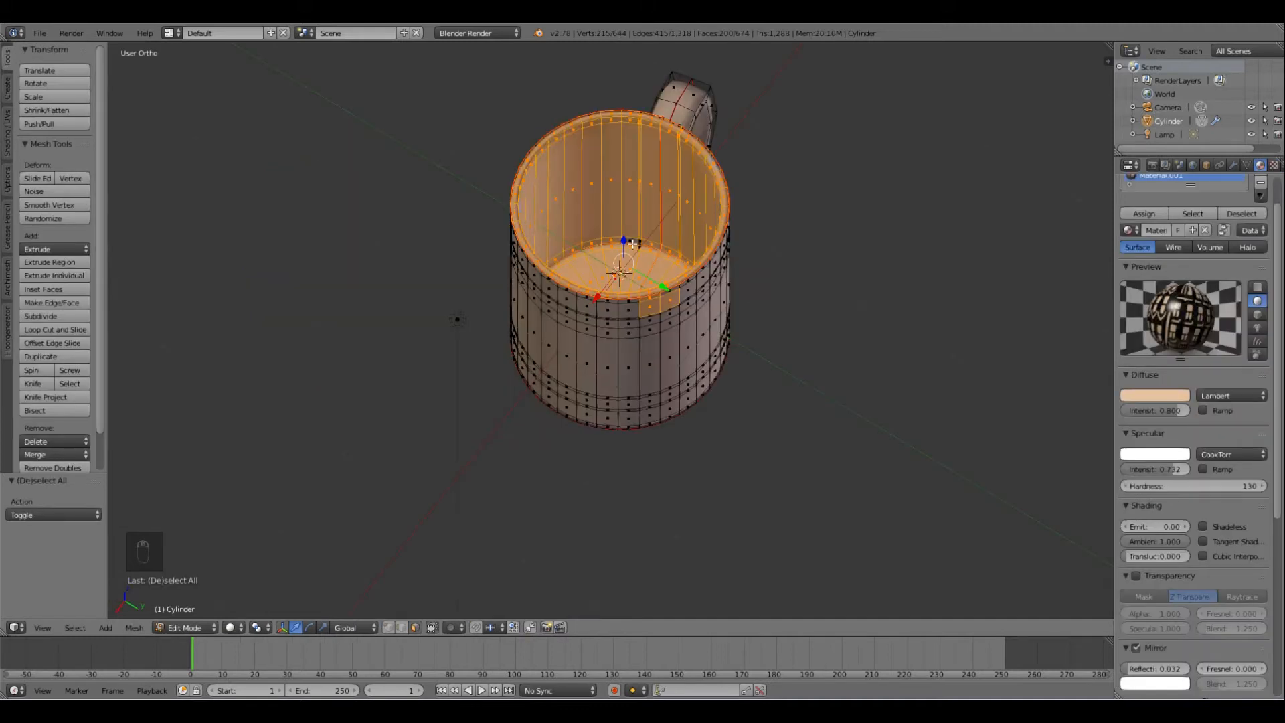
Step: Add the missed faces around the lower edge of the mug's inner wall to the selection
scroll(611, 328, "up", 6)
right_click(657, 108, "shift")
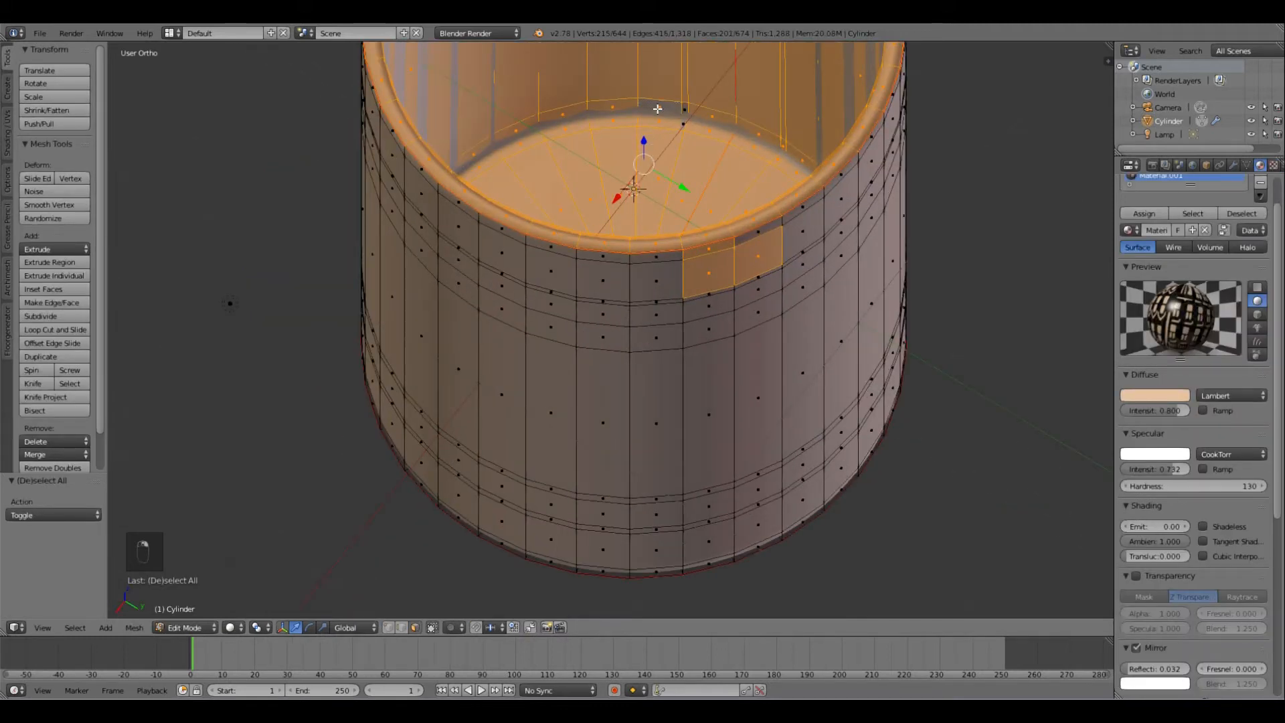
right_click(686, 109, "shift")
middle_click_drag(806, 218, 602, 248)
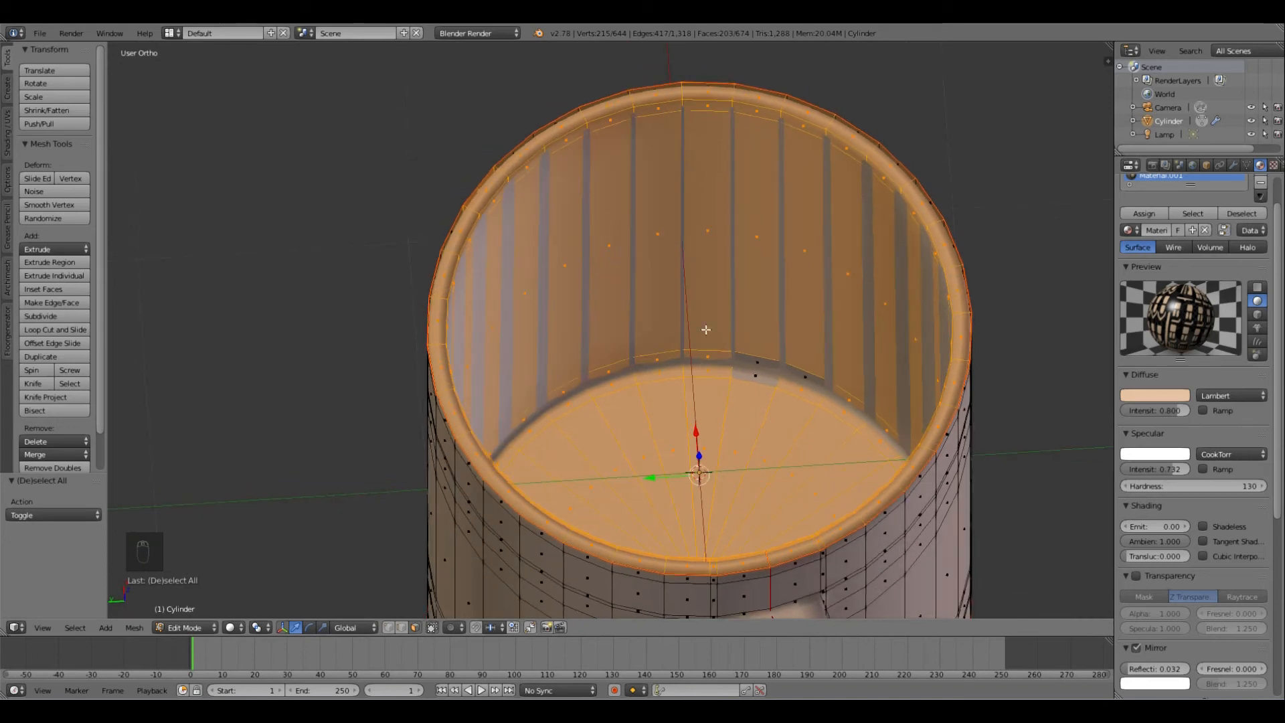
right_click(751, 379, "shift")
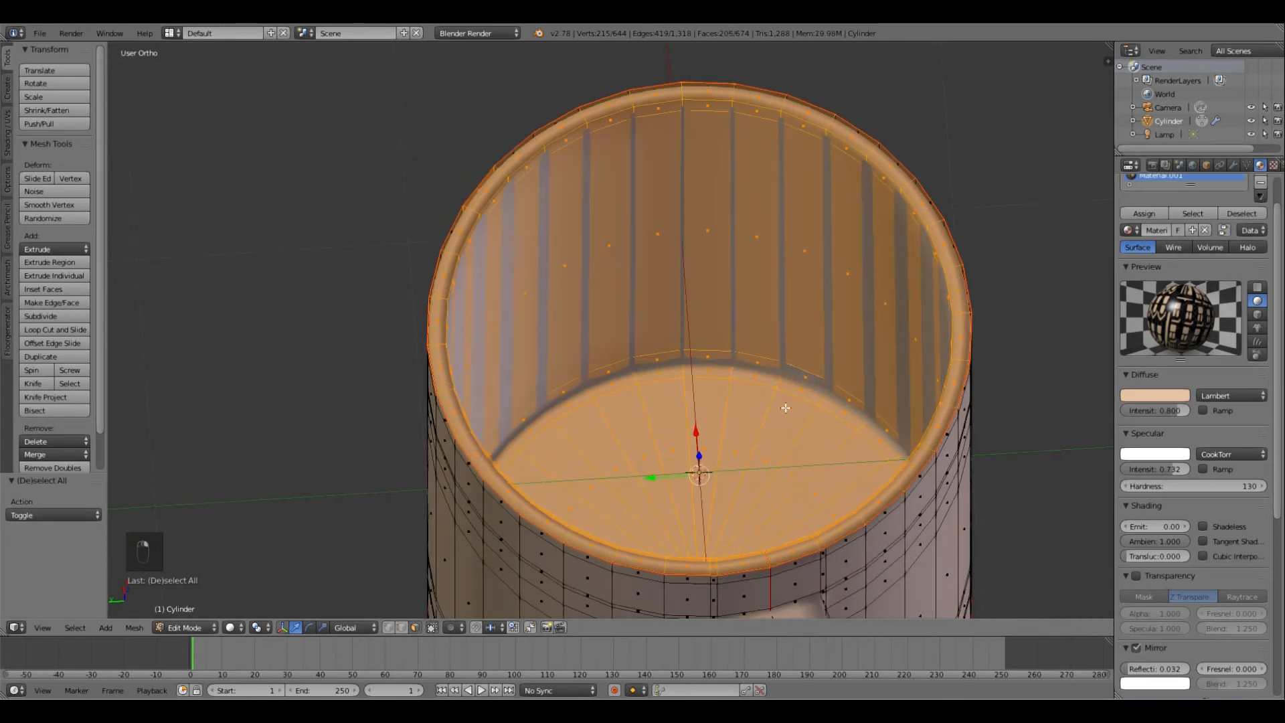
middle_click_drag(791, 444, 445, 407)
scroll(499, 373, "down", 4)
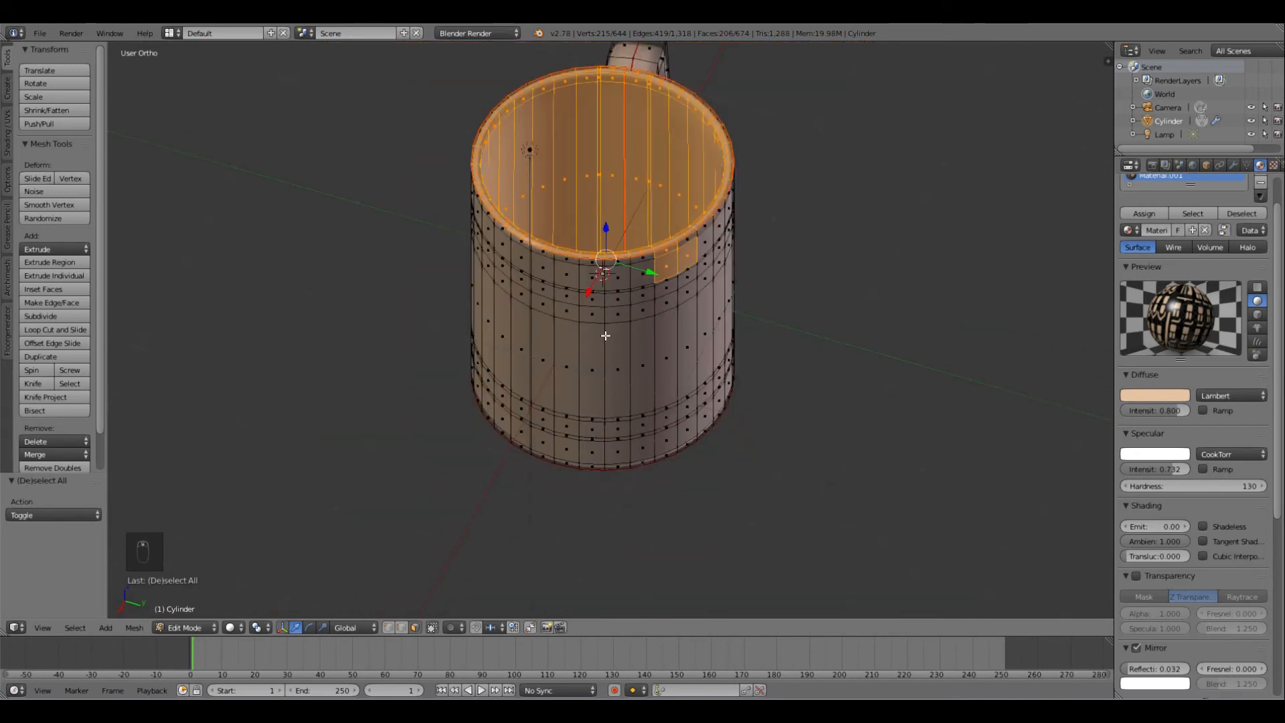
Step: Remove the stray outer-wall faces below the rim from the selection, keeping only the mug's interior and rim
middle_click_drag(605, 335, 332, 376)
right_click(419, 460, "shift")
right_click(419, 460, "shift")
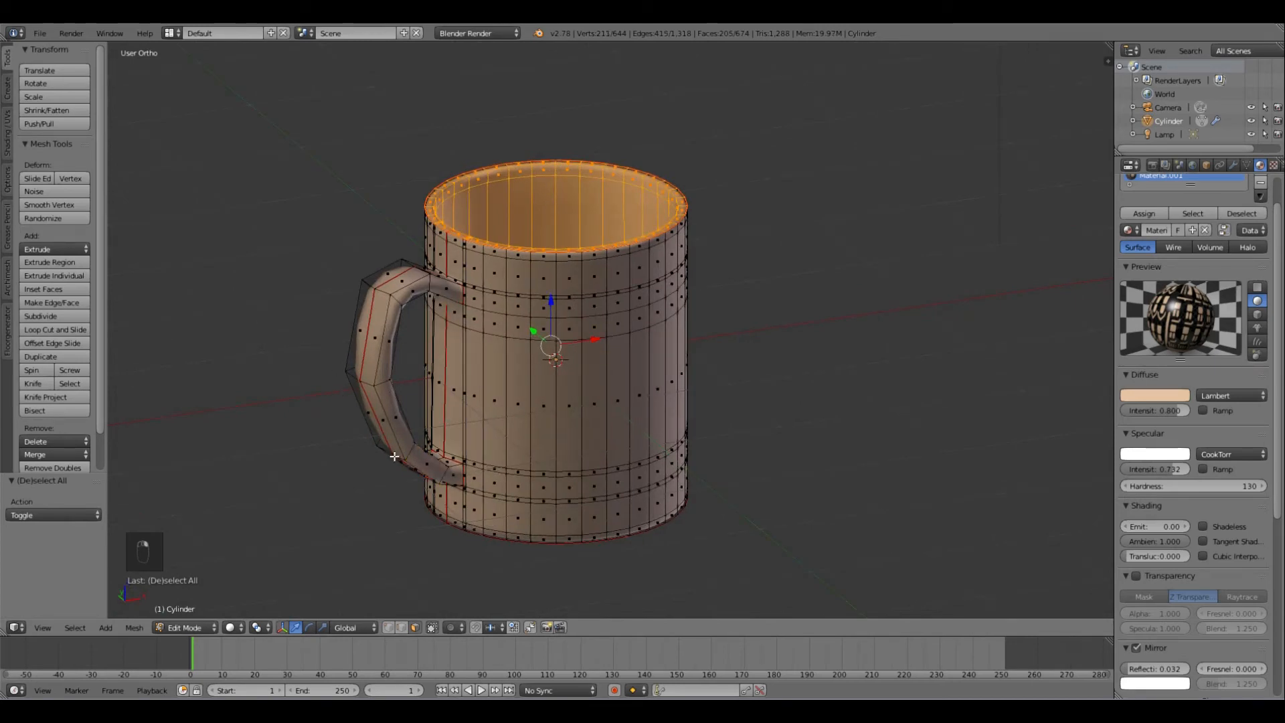
middle_click_drag(289, 410, 597, 383)
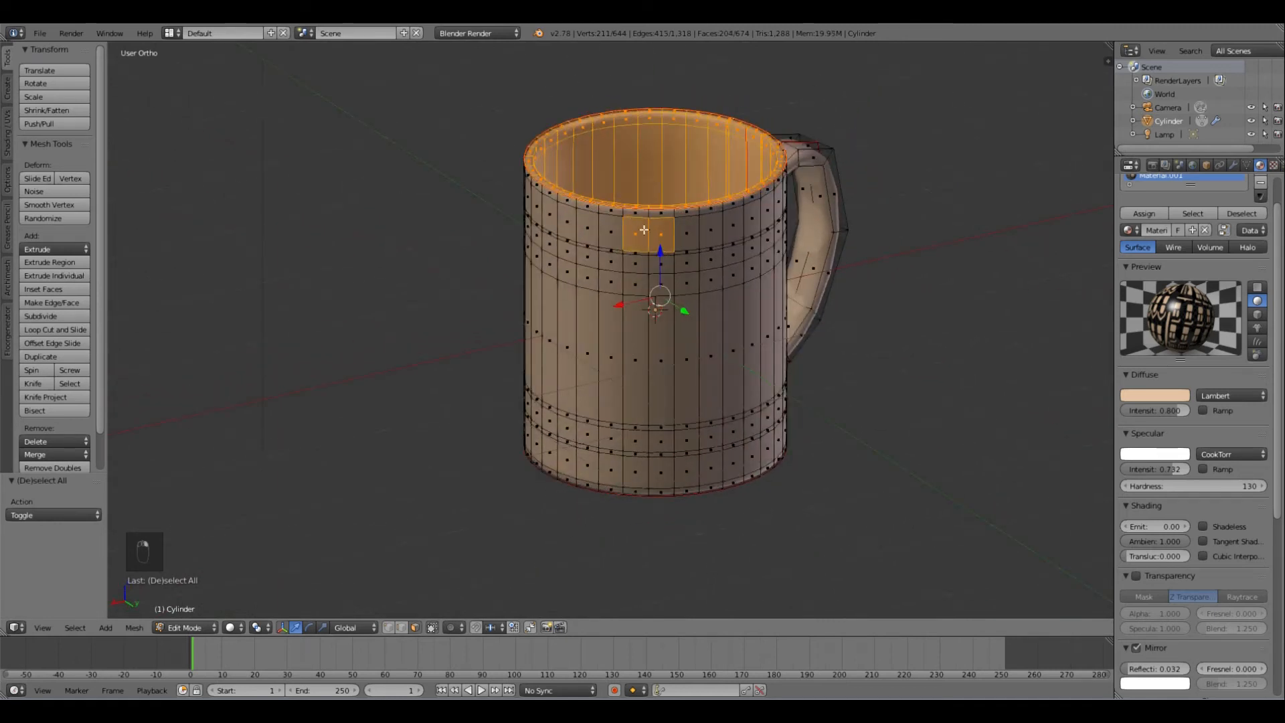
scroll(994, 384, "down", 3)
middle_click_drag(931, 434, 834, 395)
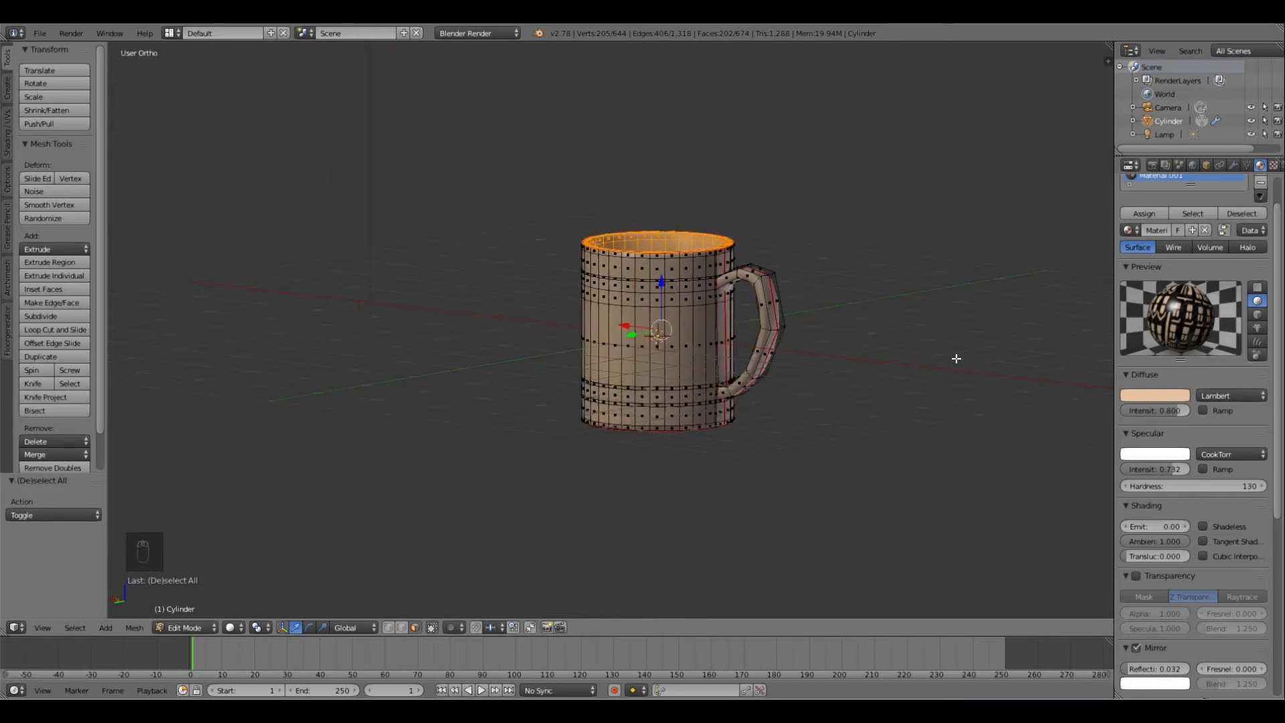
Step: Add a second material slot with a new material and set its diffuse color to orange
scroll(953, 357, "up", 3)
scroll(954, 357, "down", 3)
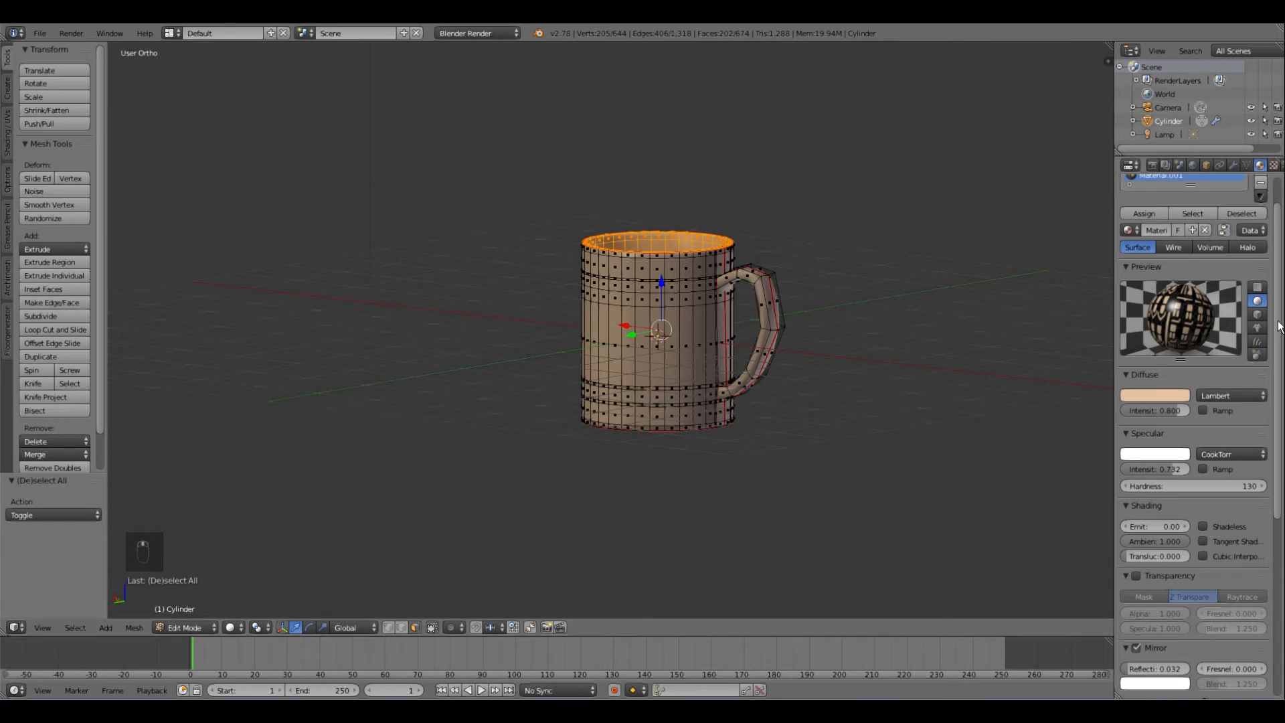
scroll(1279, 326, "up", 2)
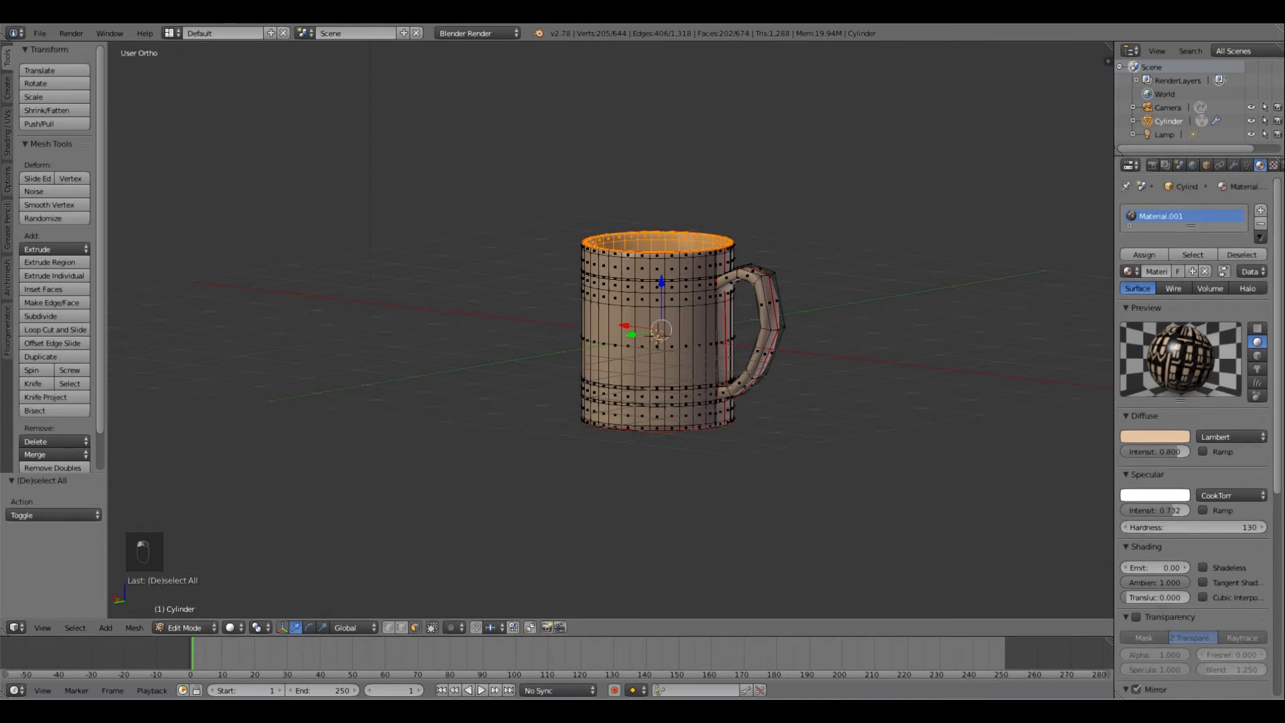
left_click(1261, 211)
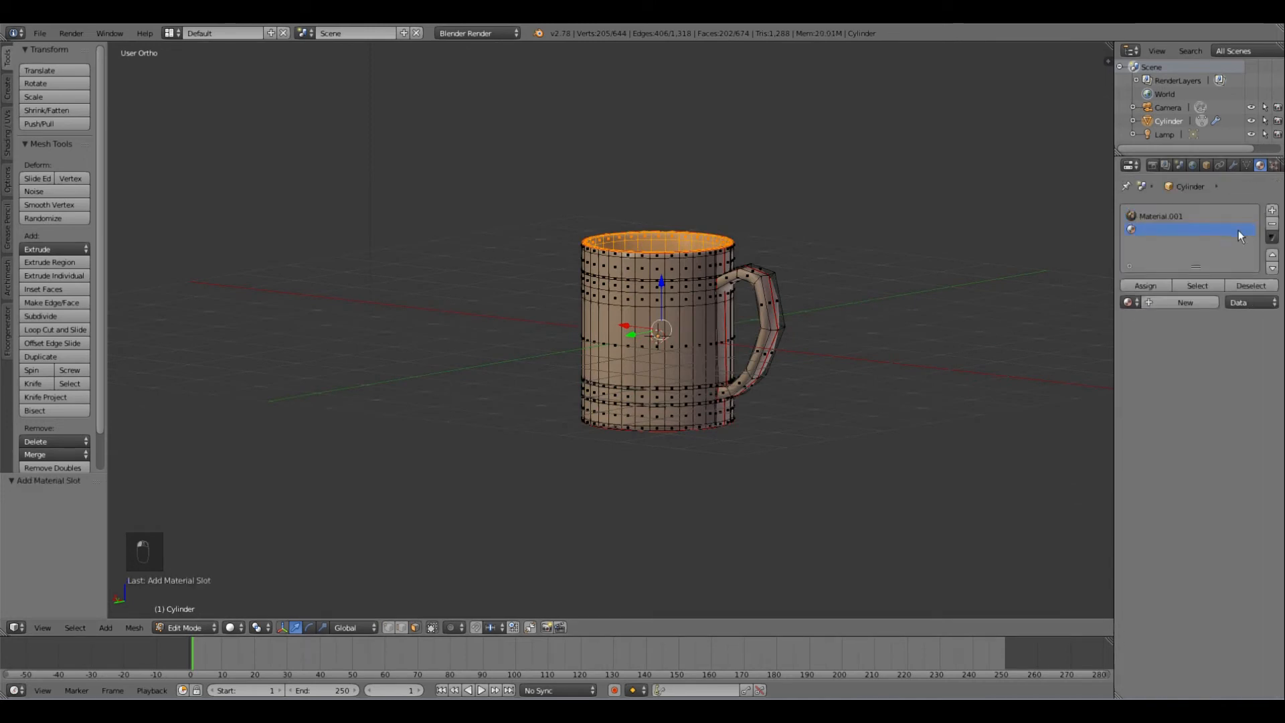
left_click(1177, 303)
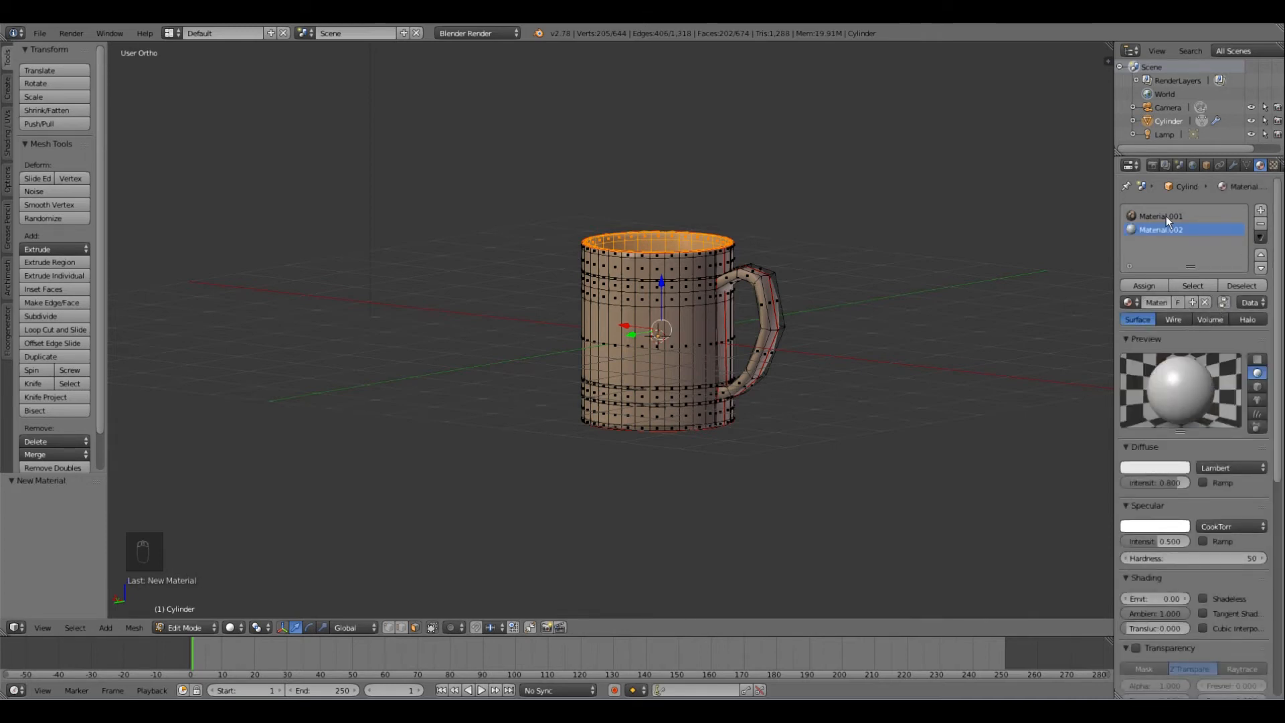
left_click(1156, 468)
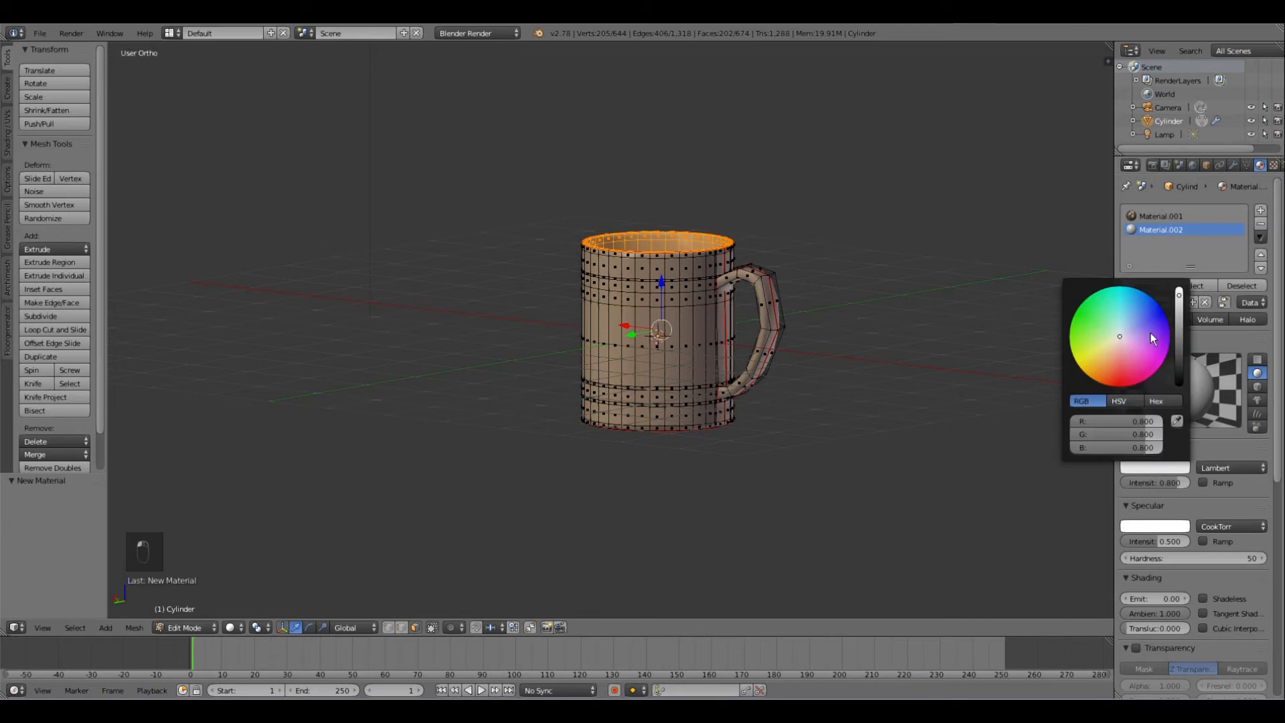
left_click_drag(1117, 339, 1098, 367)
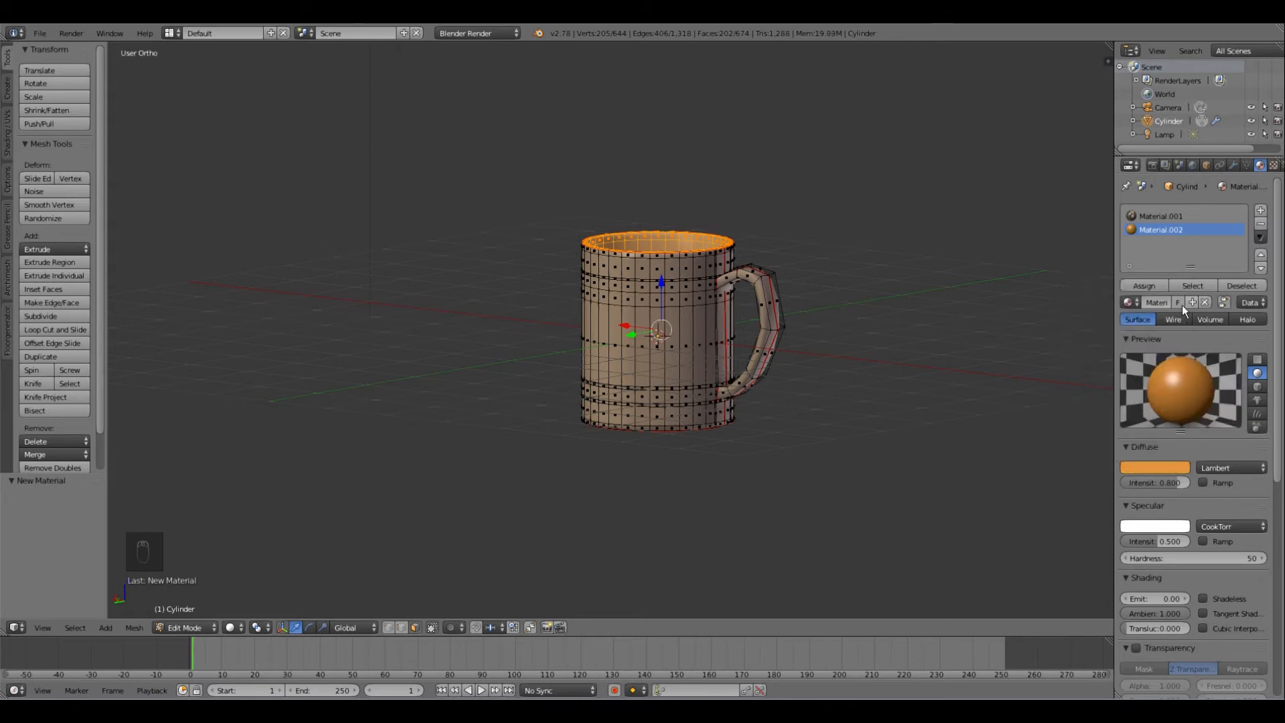
Step: Darken the second material's diffuse color to a near-black brown and set its specular intensity to 0.721 and hardness to 140
left_click(1155, 467)
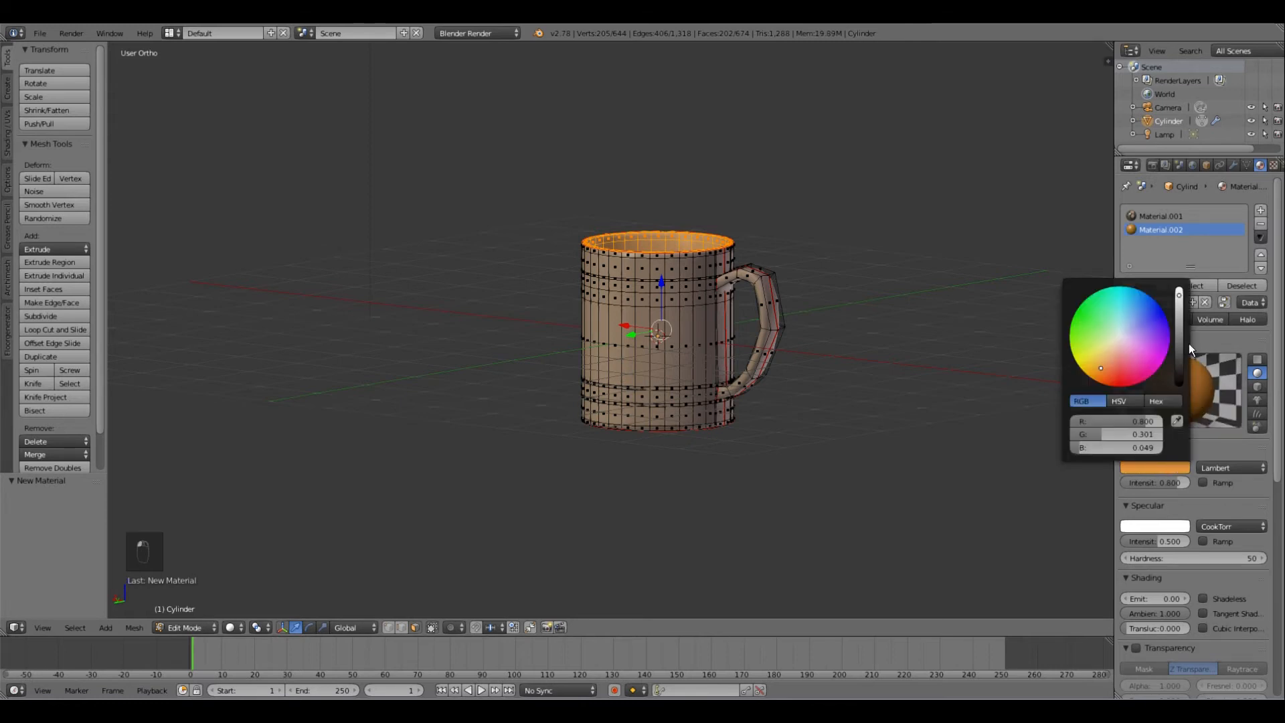
left_click_drag(1179, 344, 1180, 375)
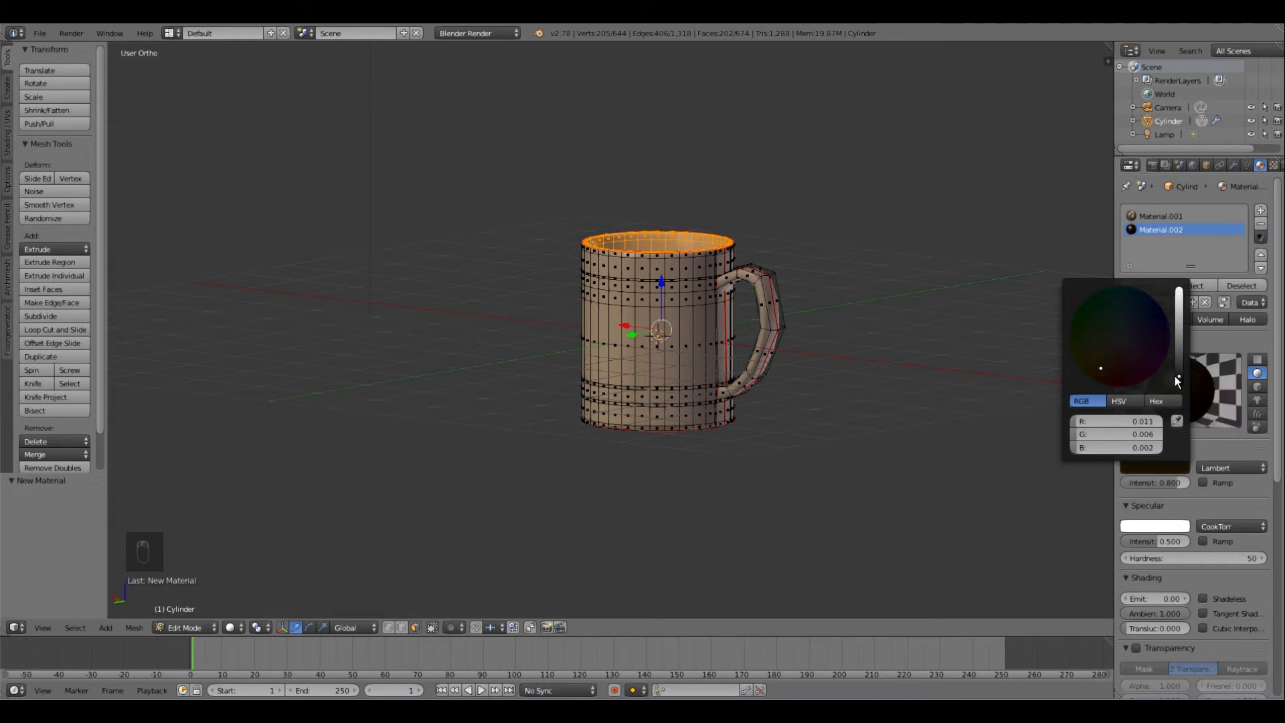
left_click(1180, 461)
left_click_drag(1100, 370, 1096, 377)
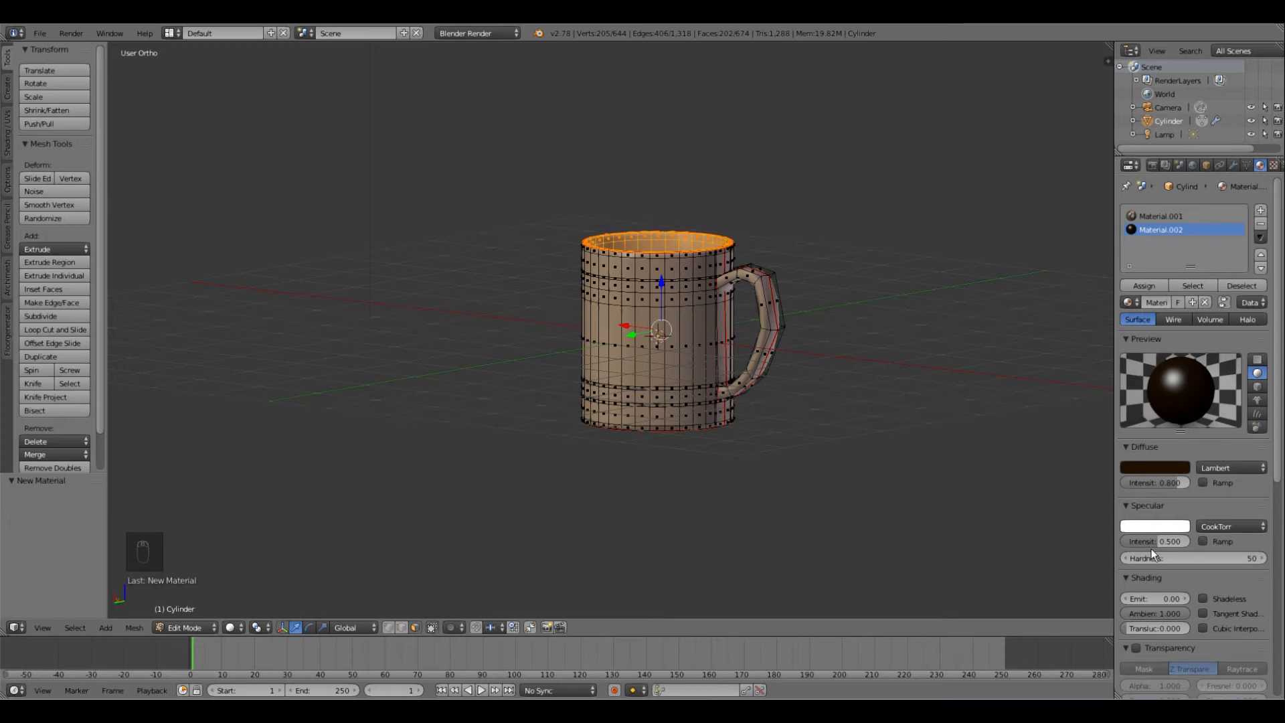
left_click_drag(1158, 544, 1167, 545)
mouse_move(1151, 559)
left_mouse_down()
mouse_move(1202, 560)
mouse_move(1148, 565)
left_mouse_up()
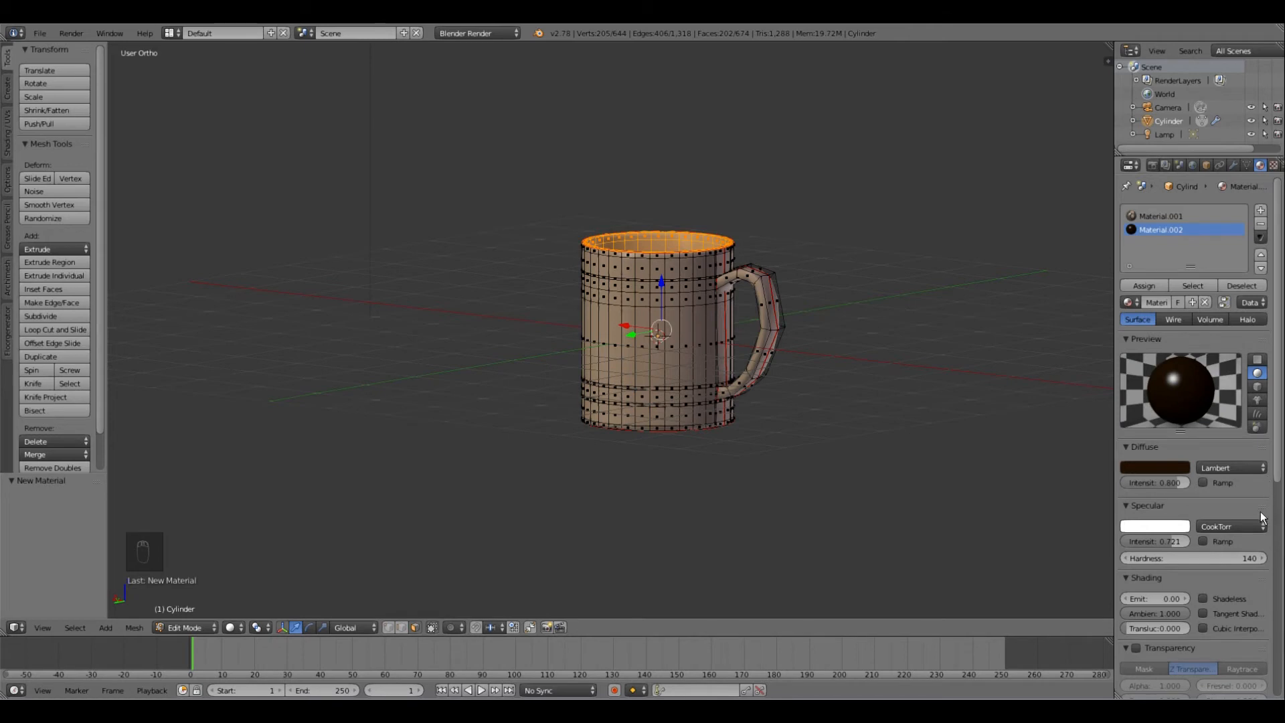
Step: Enable mirror on the dark brown material with reflectivity 0.032 and a slightly darkened orange mirror color
scroll(1259, 512, "down", 3)
scroll(1259, 512, "down", 3)
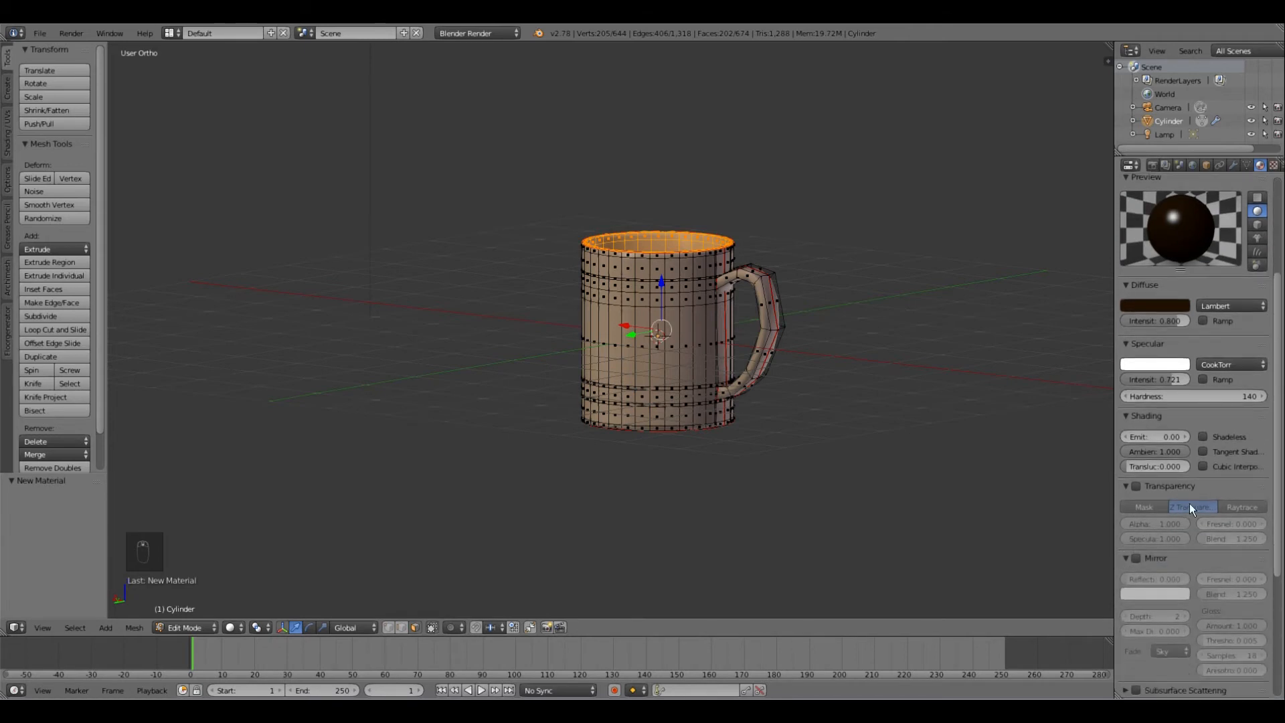
left_click(1136, 559)
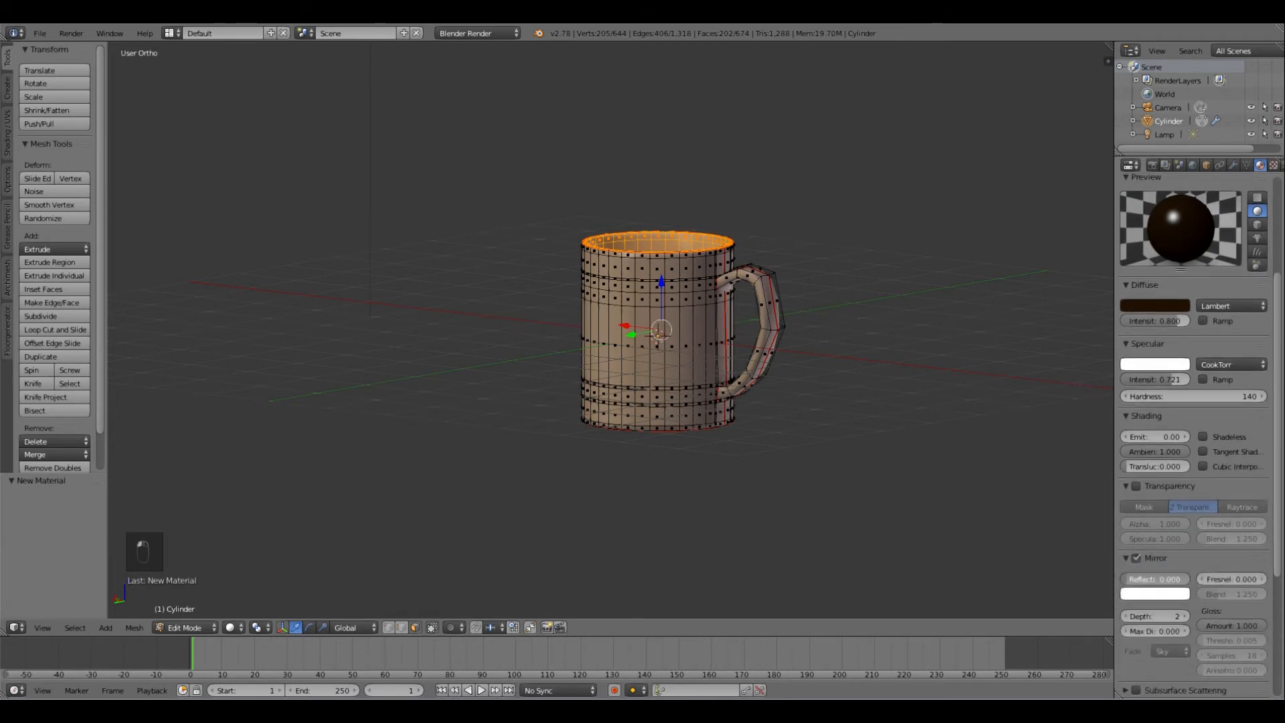
left_click_drag(1154, 579, 1159, 579)
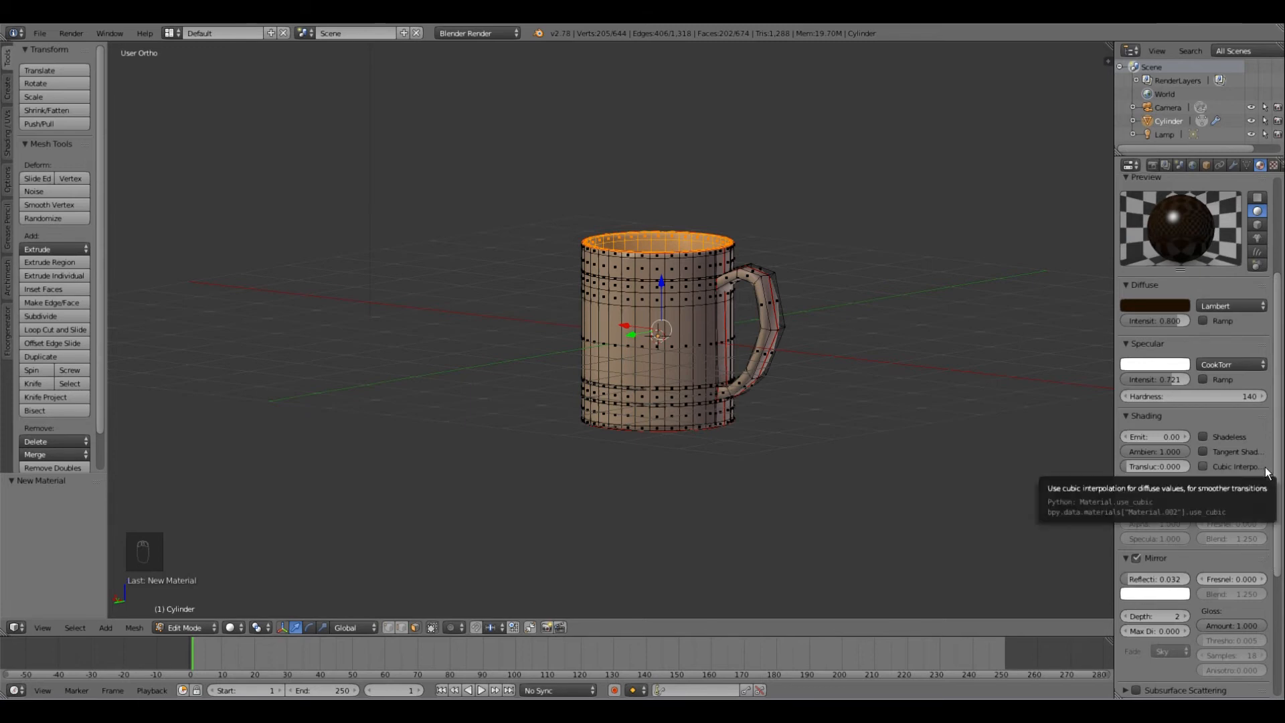
left_click(1158, 596)
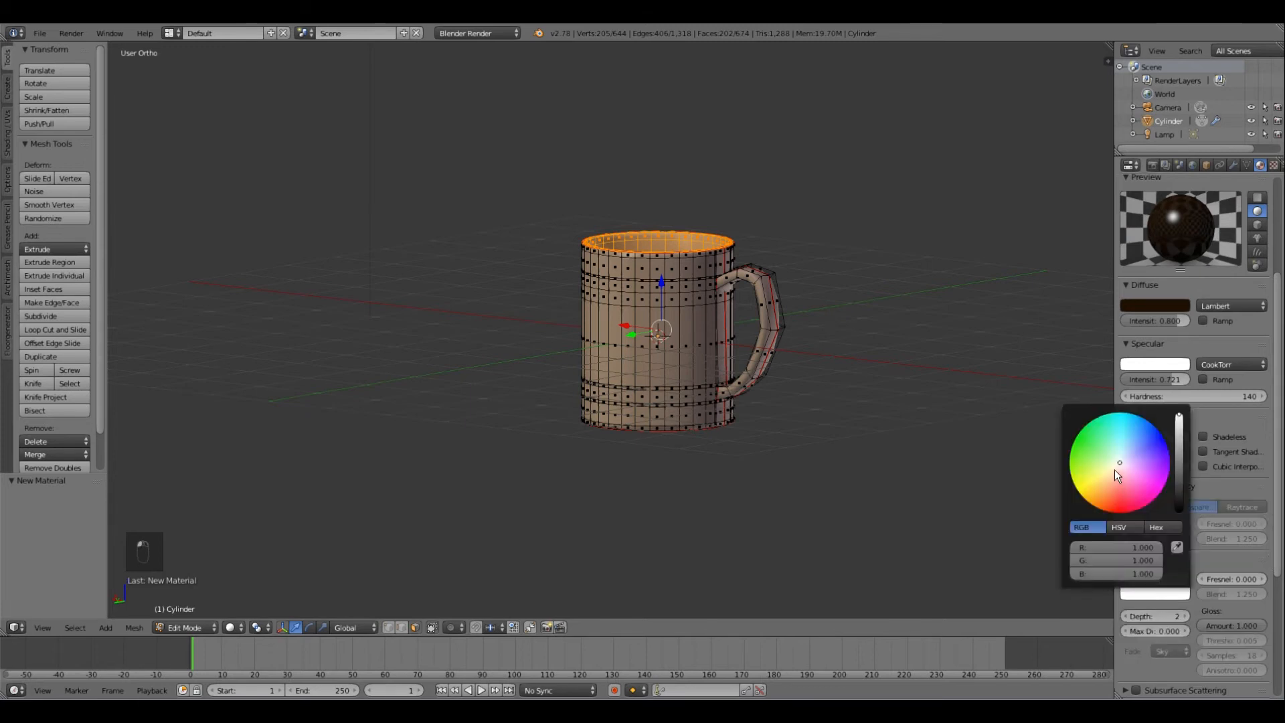
left_click_drag(1115, 471, 1095, 496)
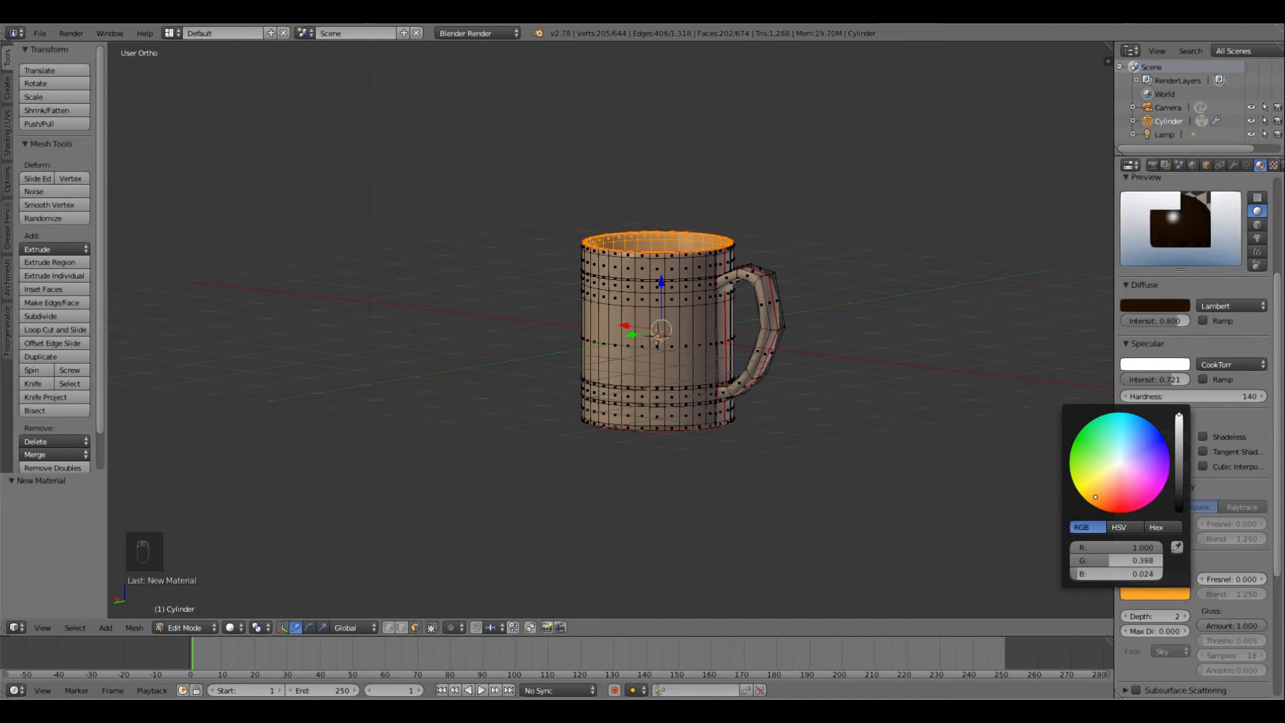
left_click(1165, 593)
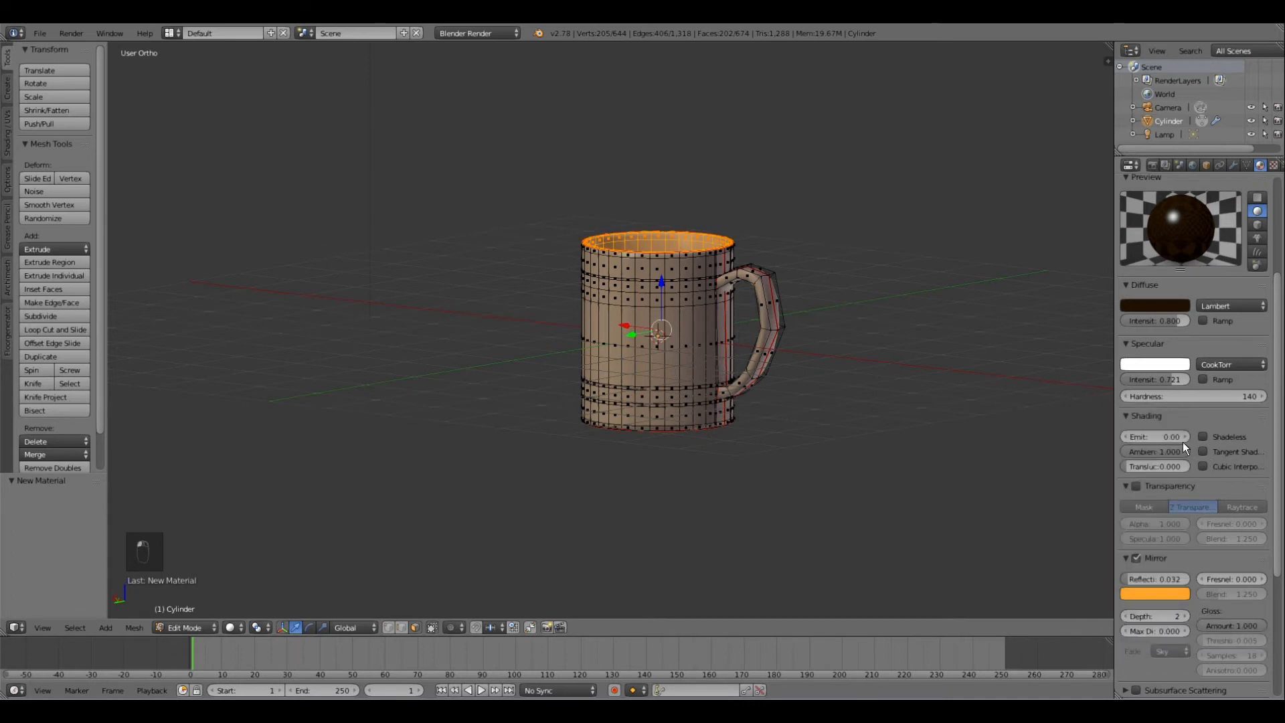
left_click(1174, 593)
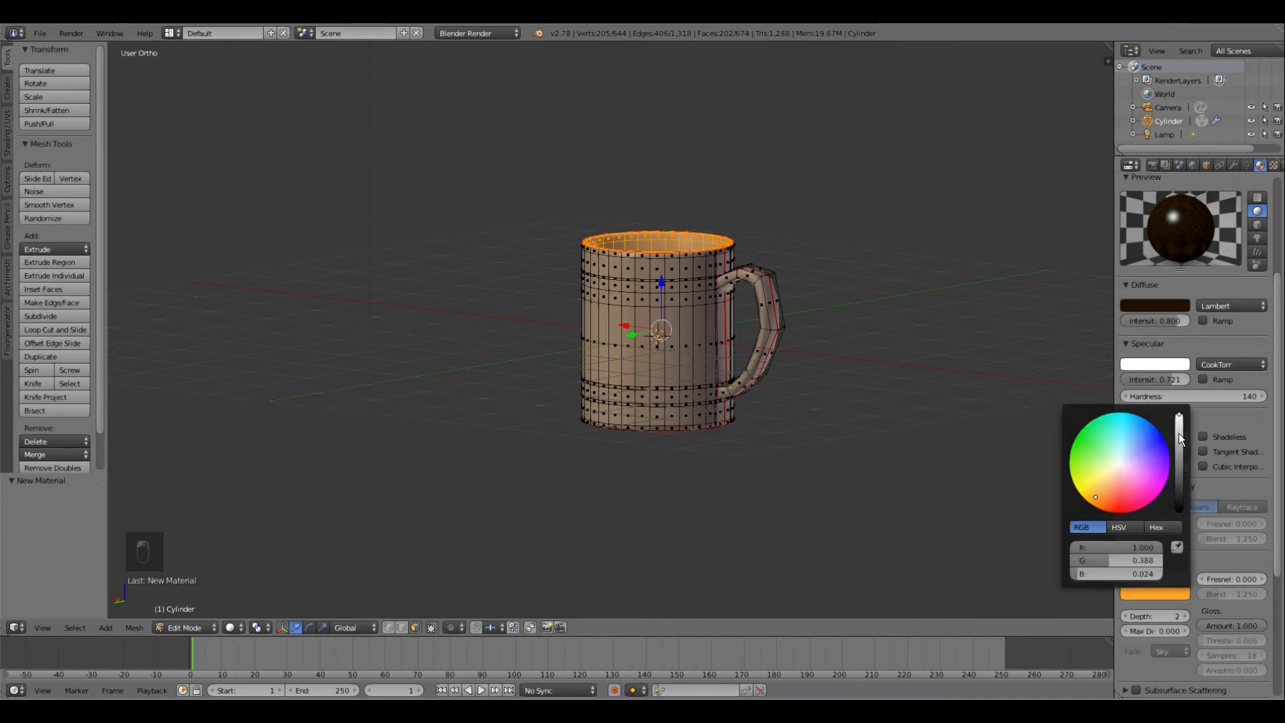
mouse_move(1180, 434)
left_mouse_down()
mouse_move(1179, 480)
mouse_move(1179, 442)
left_mouse_up()
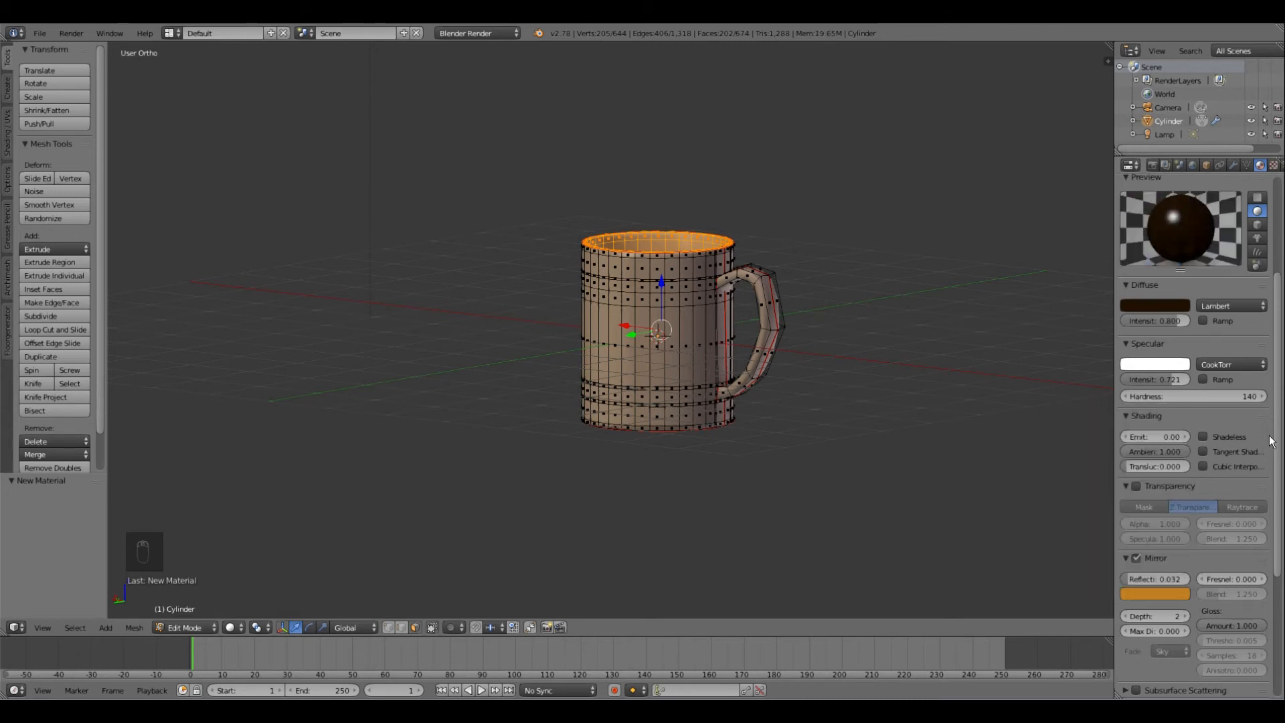
Step: Assign the dark brown material to the selected interior and rim faces and return to Object Mode
scroll(1184, 544, "down", 1)
scroll(1183, 544, "down", 3)
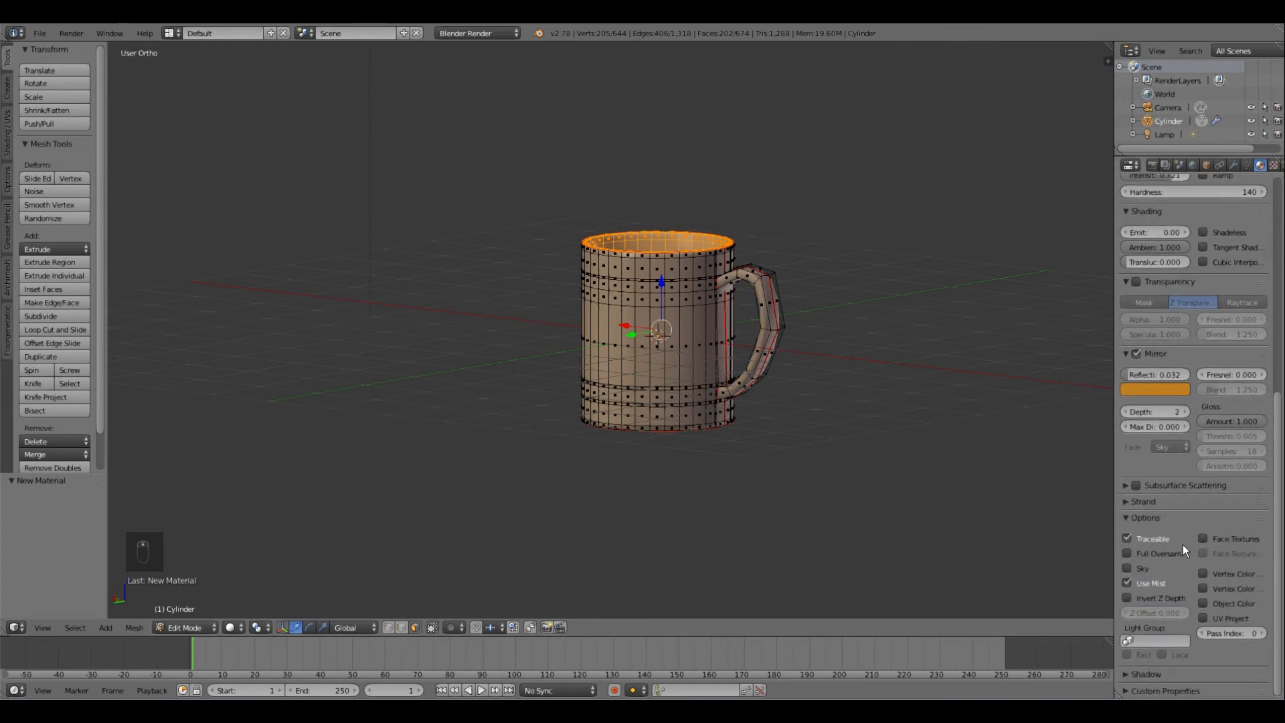
scroll(1175, 516, "up", 10)
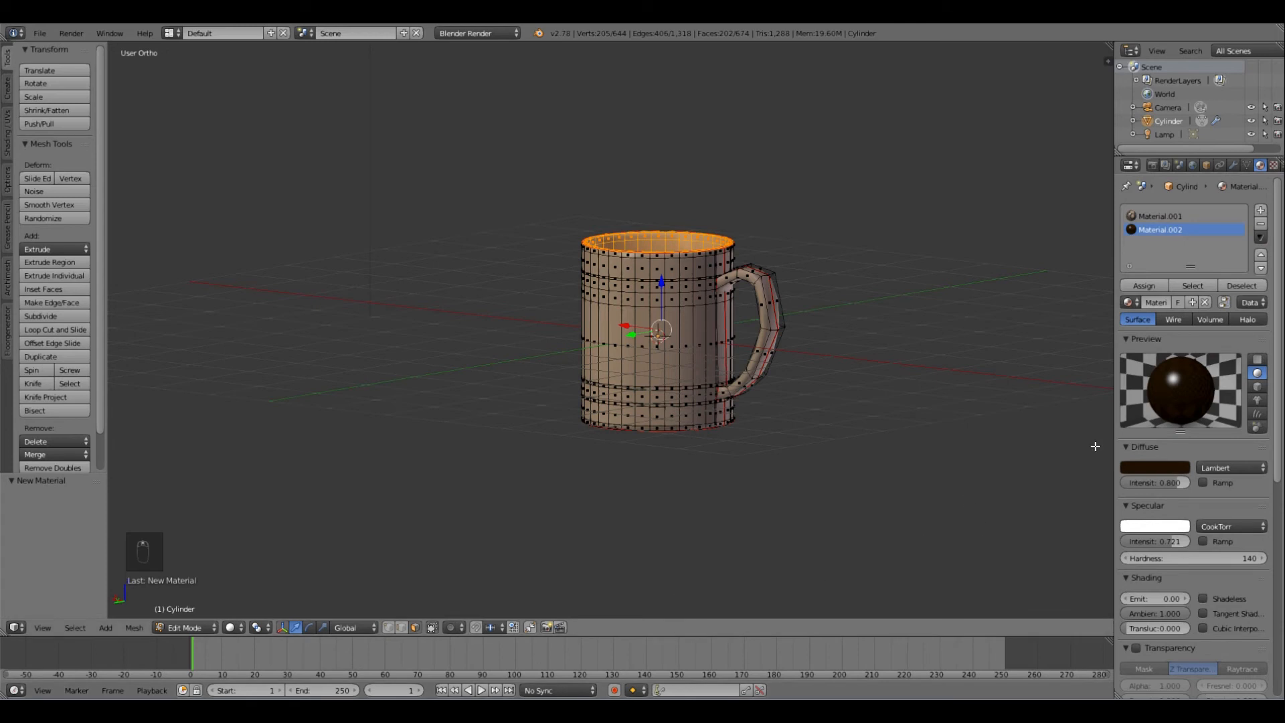
left_click(1147, 285)
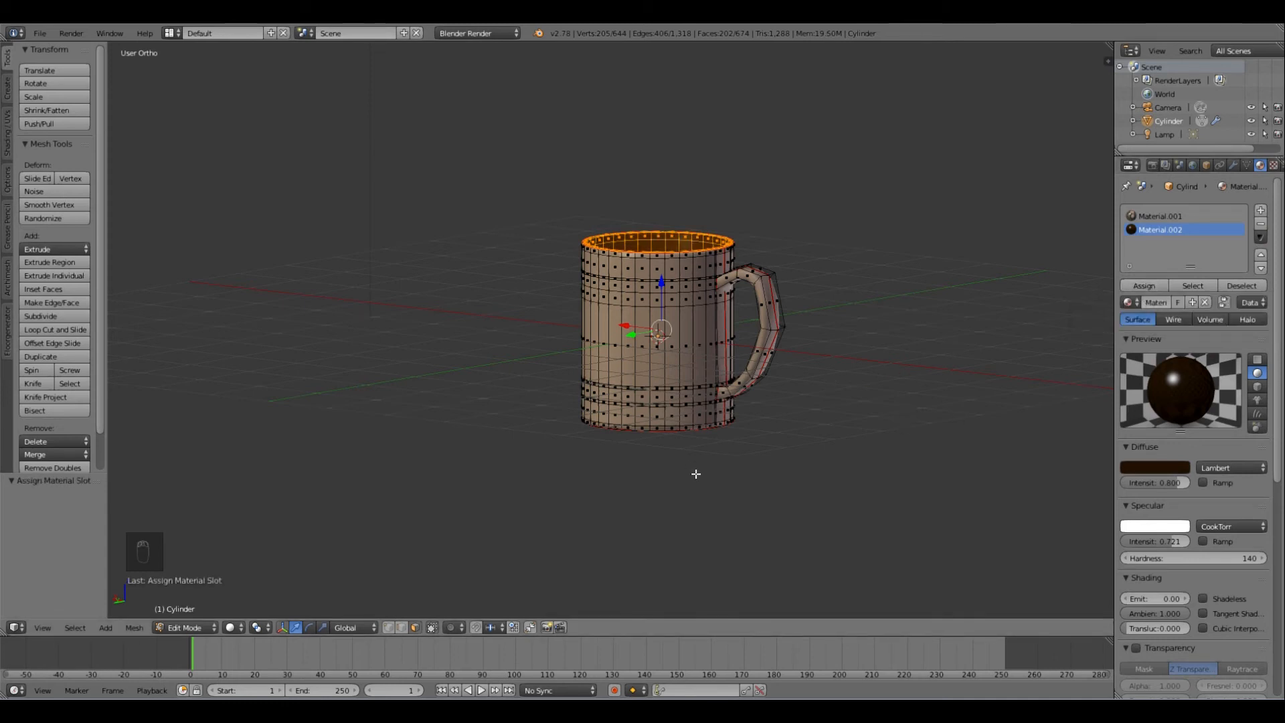
key("Tab")
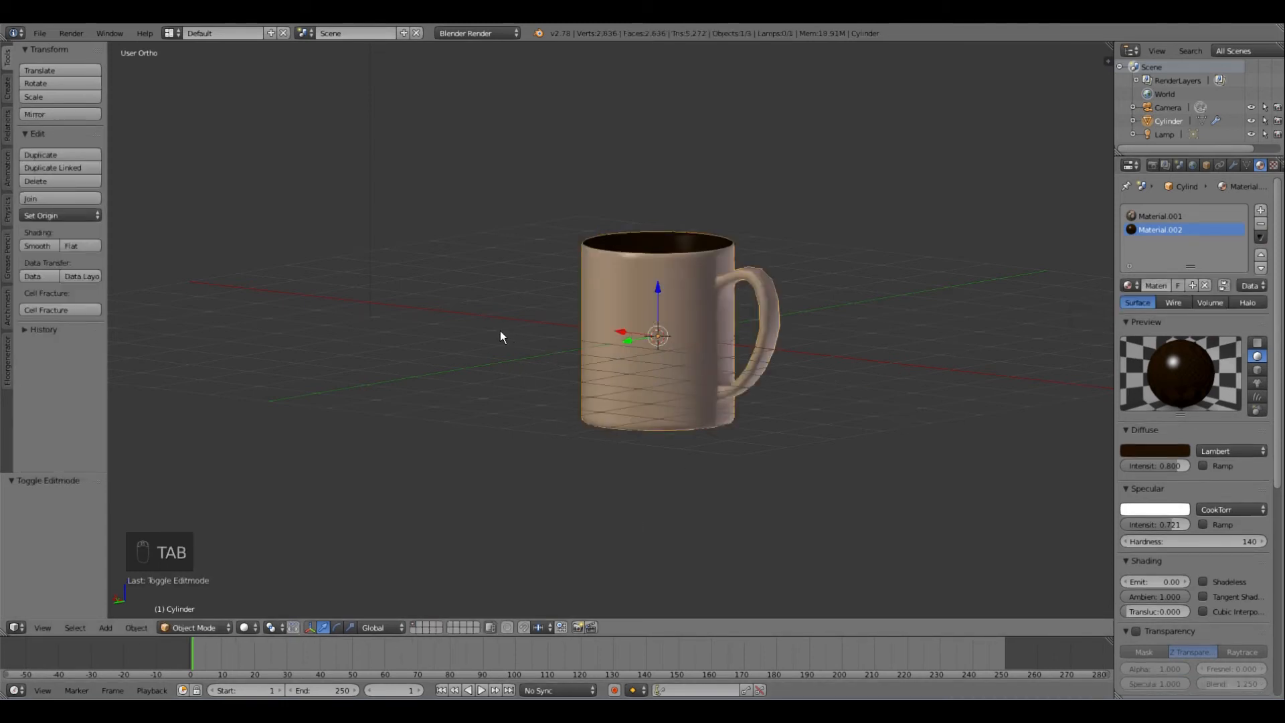
Step: Switch the viewport to Material shading and view the mug's dark interior and silhouette texture
middle_click_drag(516, 372, 313, 432)
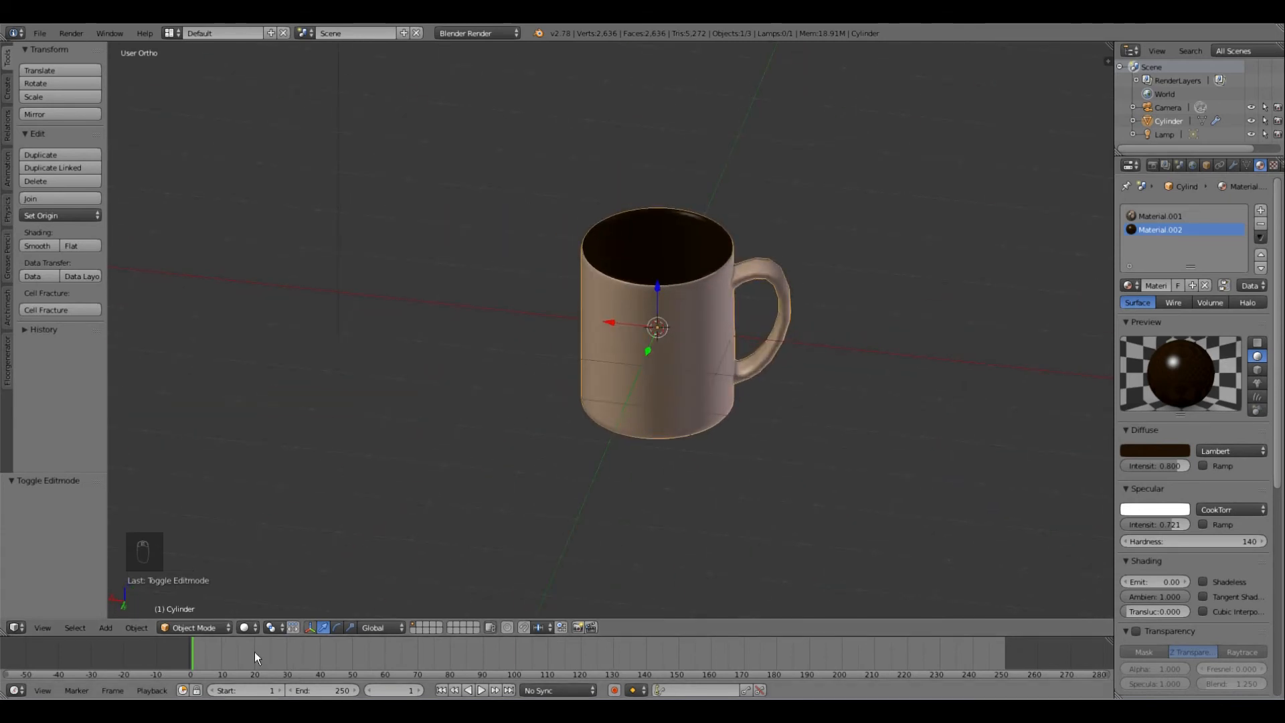
left_click(244, 627)
left_click(288, 555)
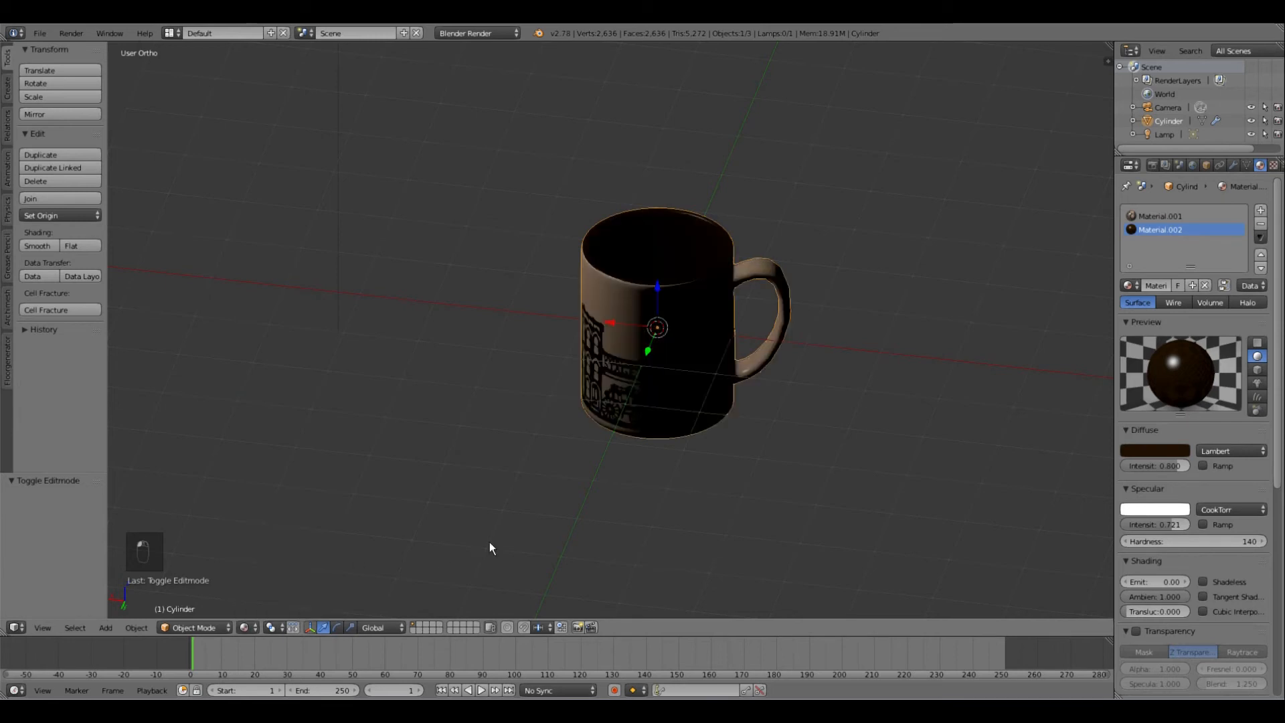
mouse_move(732, 560)
middle_mouse_down()
mouse_move(626, 479)
mouse_move(783, 481)
mouse_move(880, 404)
mouse_move(915, 439)
mouse_move(792, 488)
mouse_move(809, 482)
middle_mouse_up()
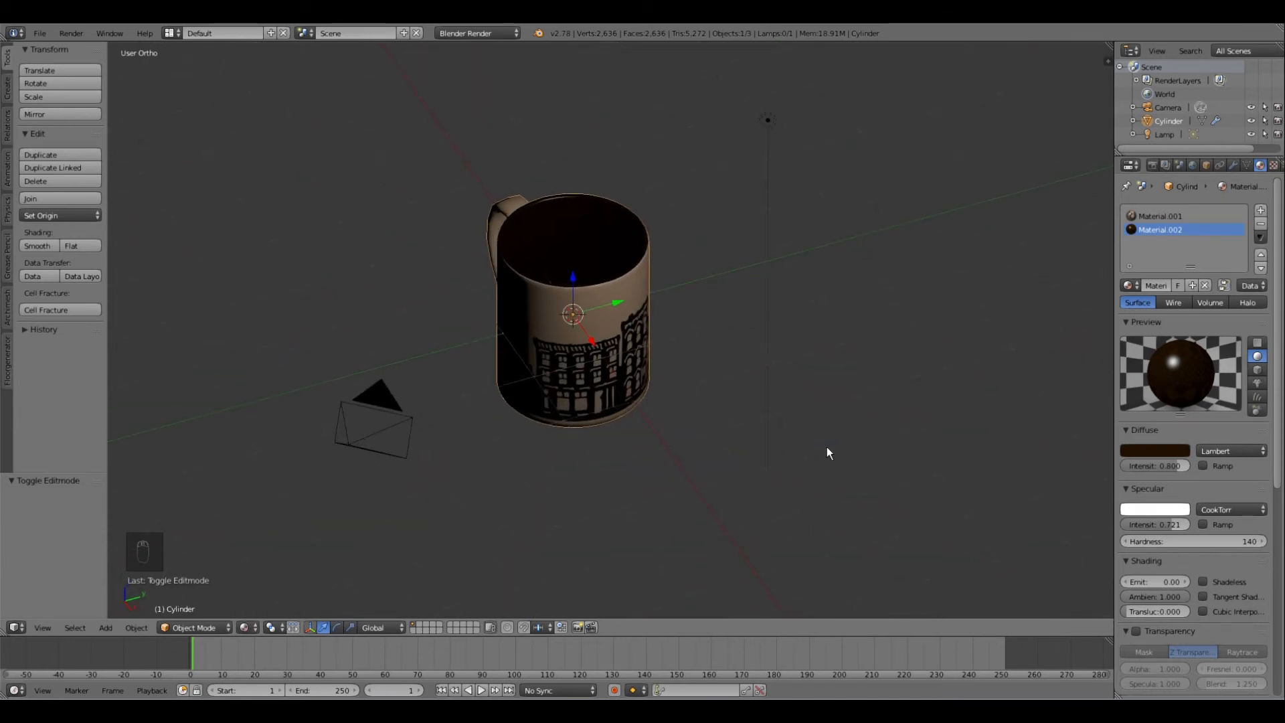
Step: Enable ambient occlusion for the world and render the mug from the camera view
left_click(1192, 166)
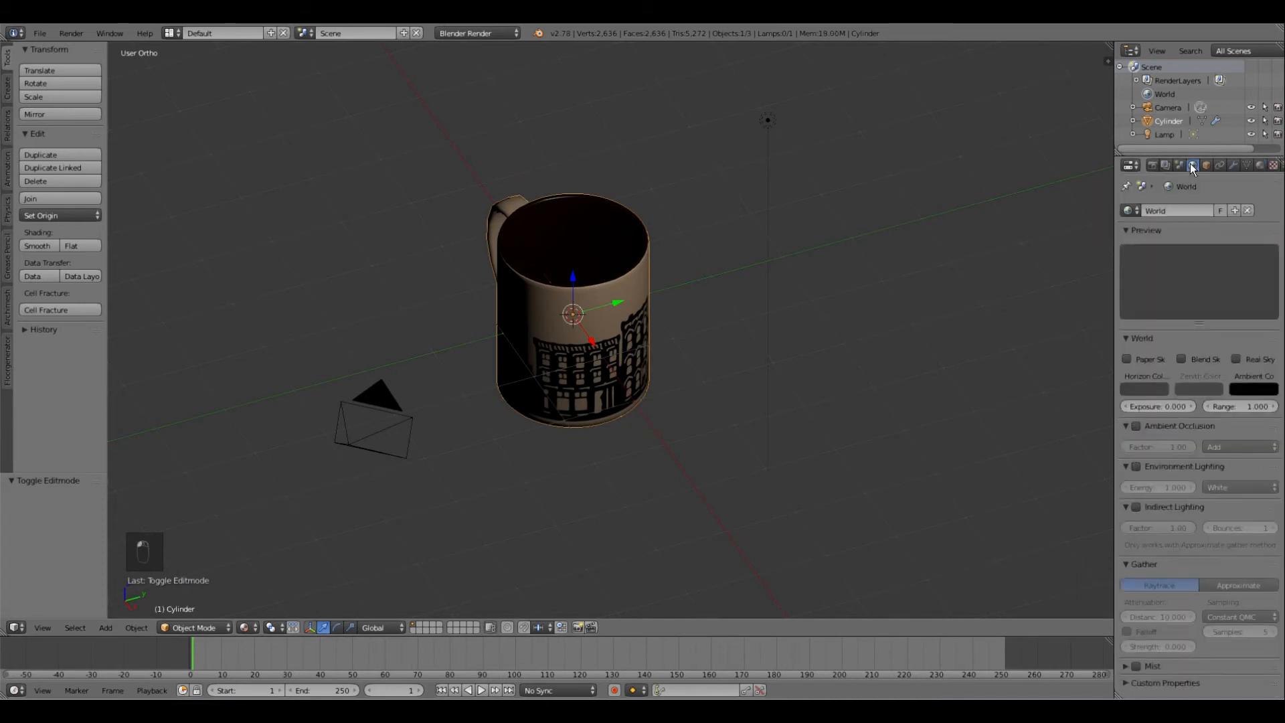
left_click(1135, 425)
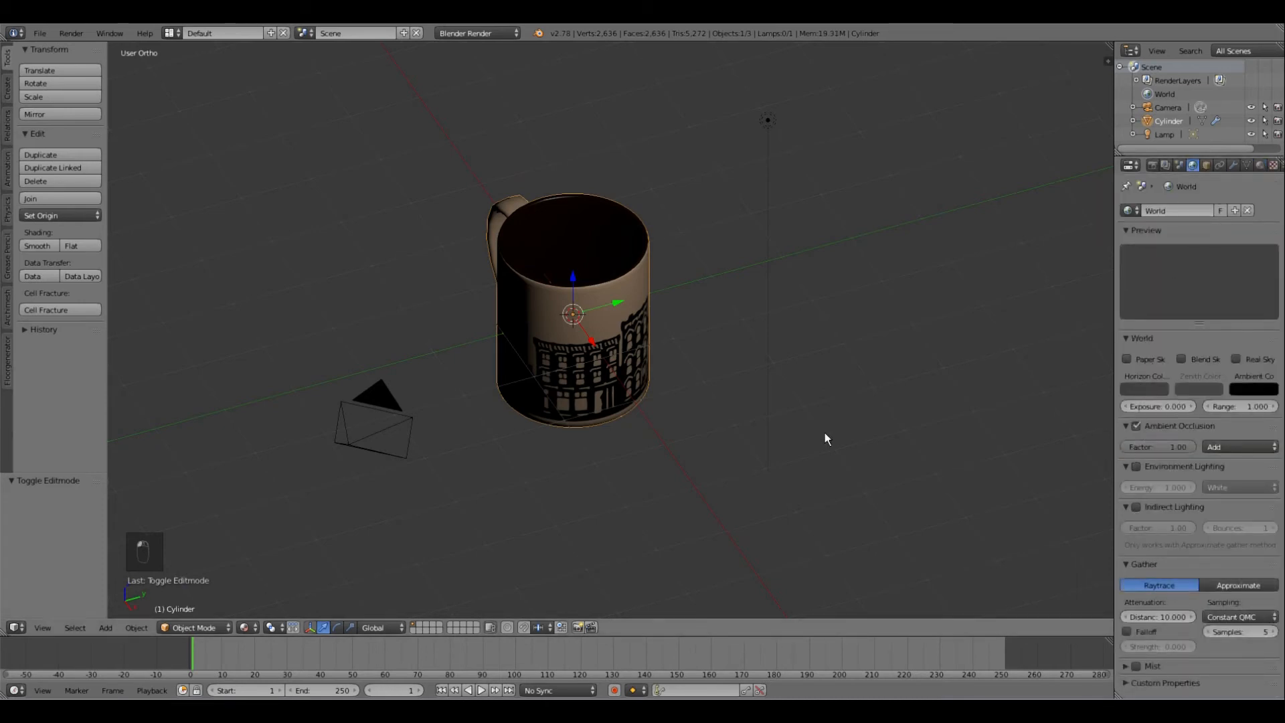
key("KP_0")
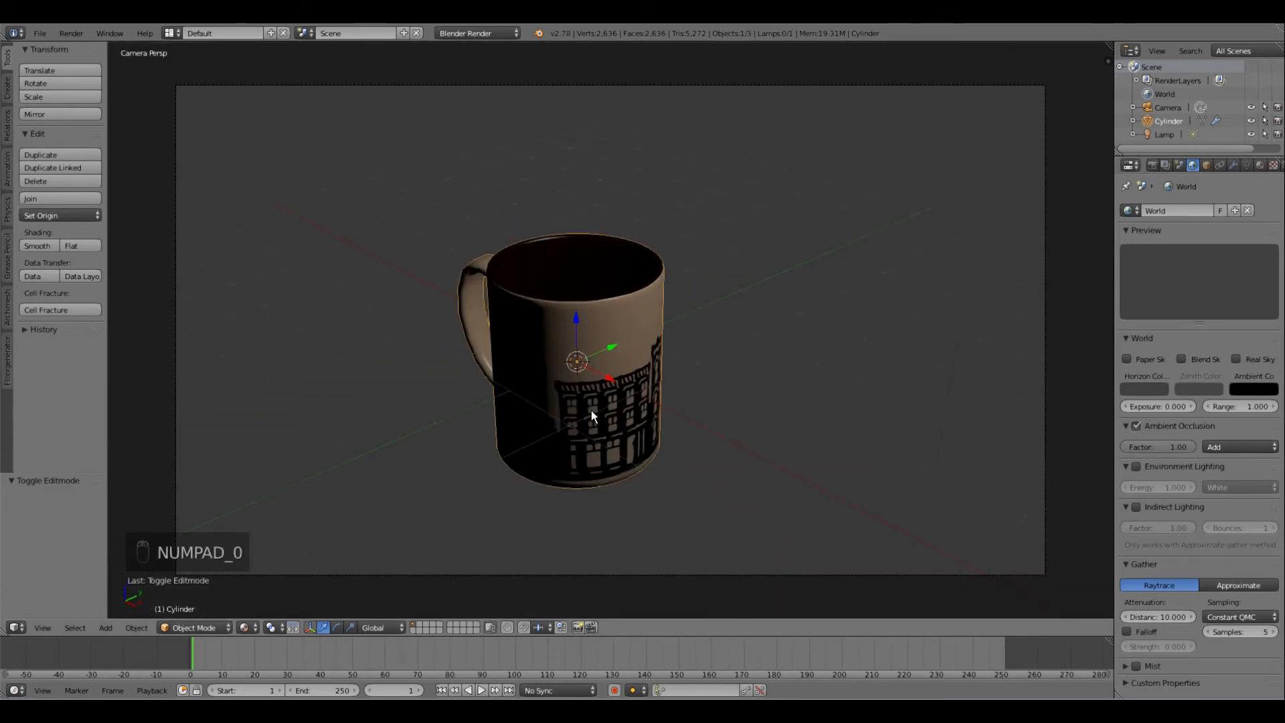
key("F12")
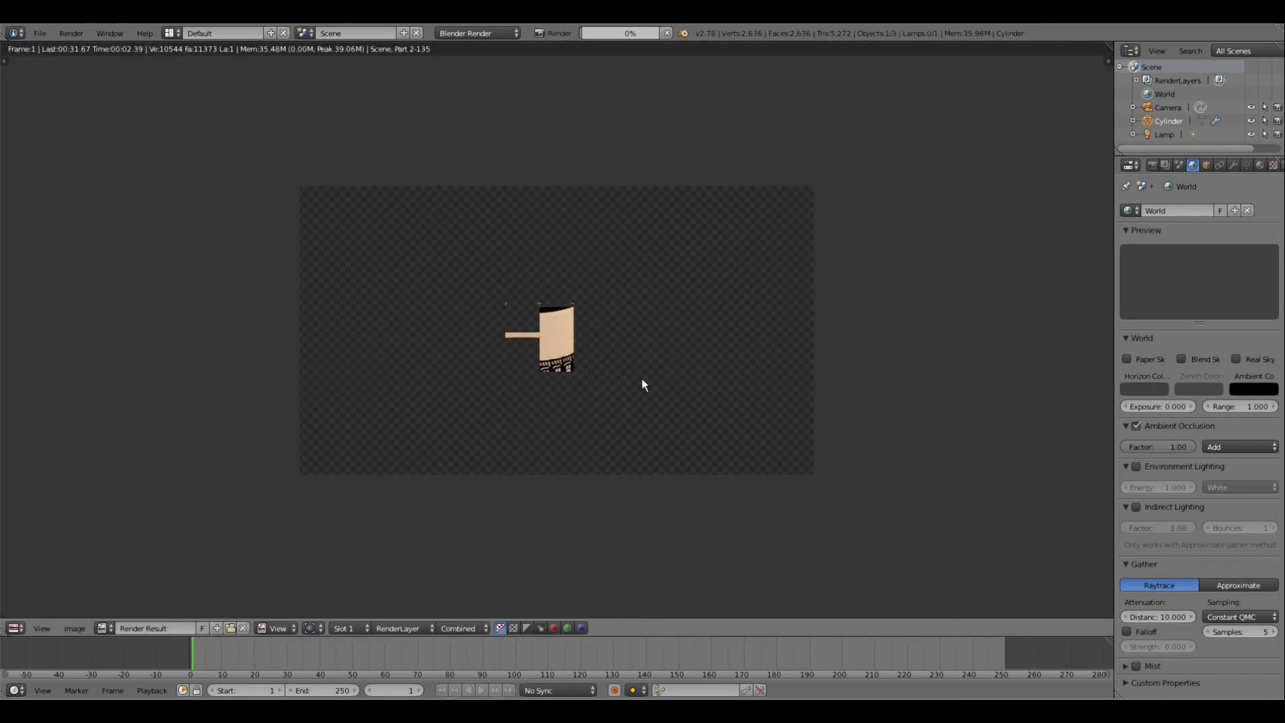
scroll(641, 378, "up", 2)
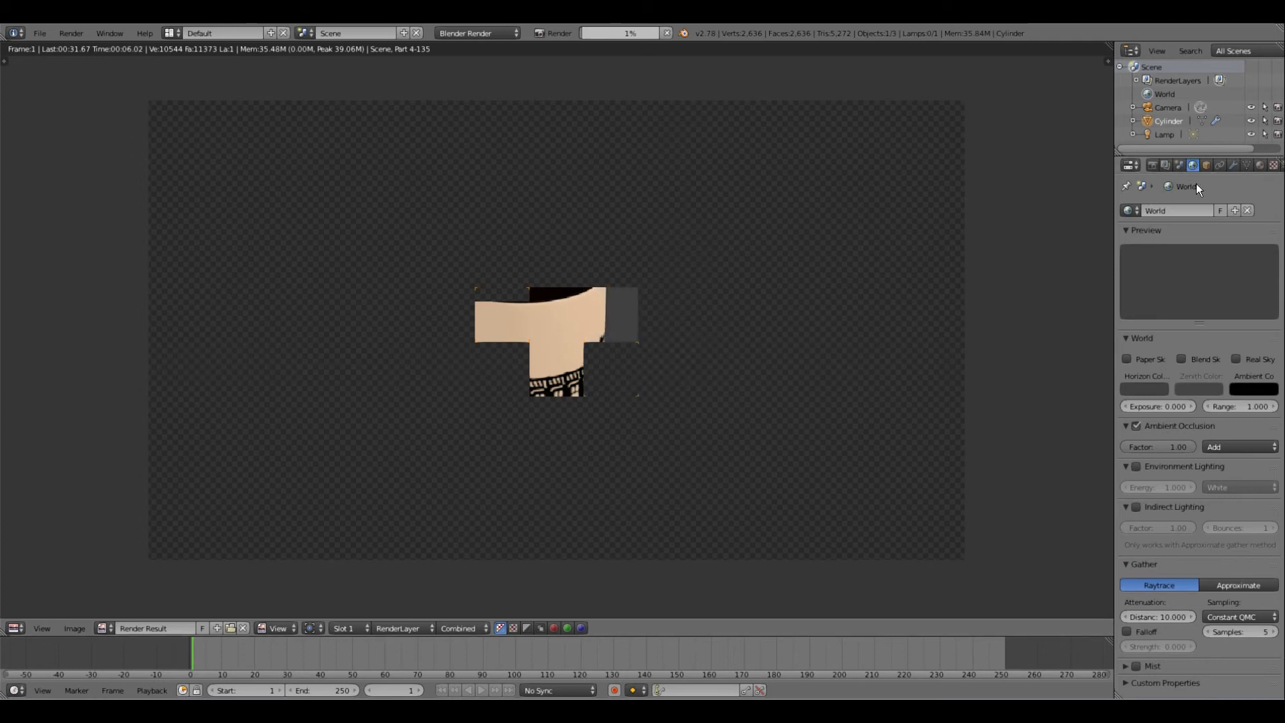
Step: Set the render anti-aliasing to 5 samples and close the render result
left_click(1152, 165)
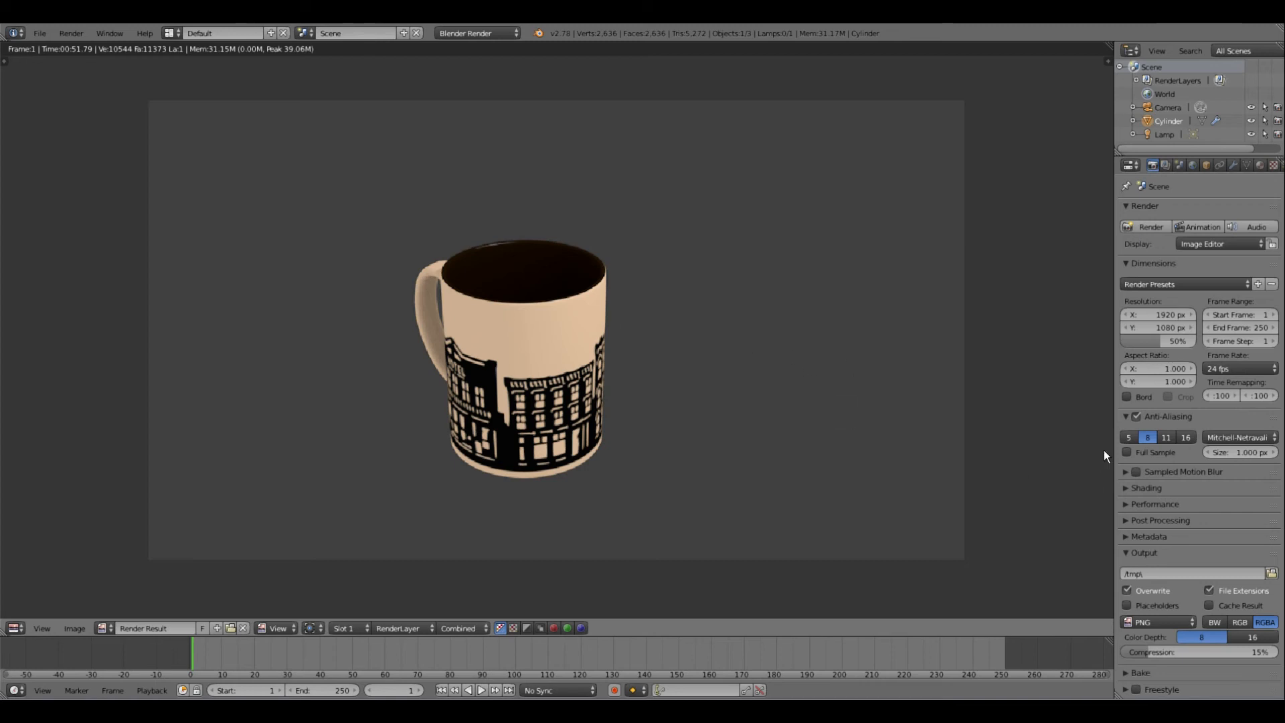
left_click(1130, 437)
key("Escape")
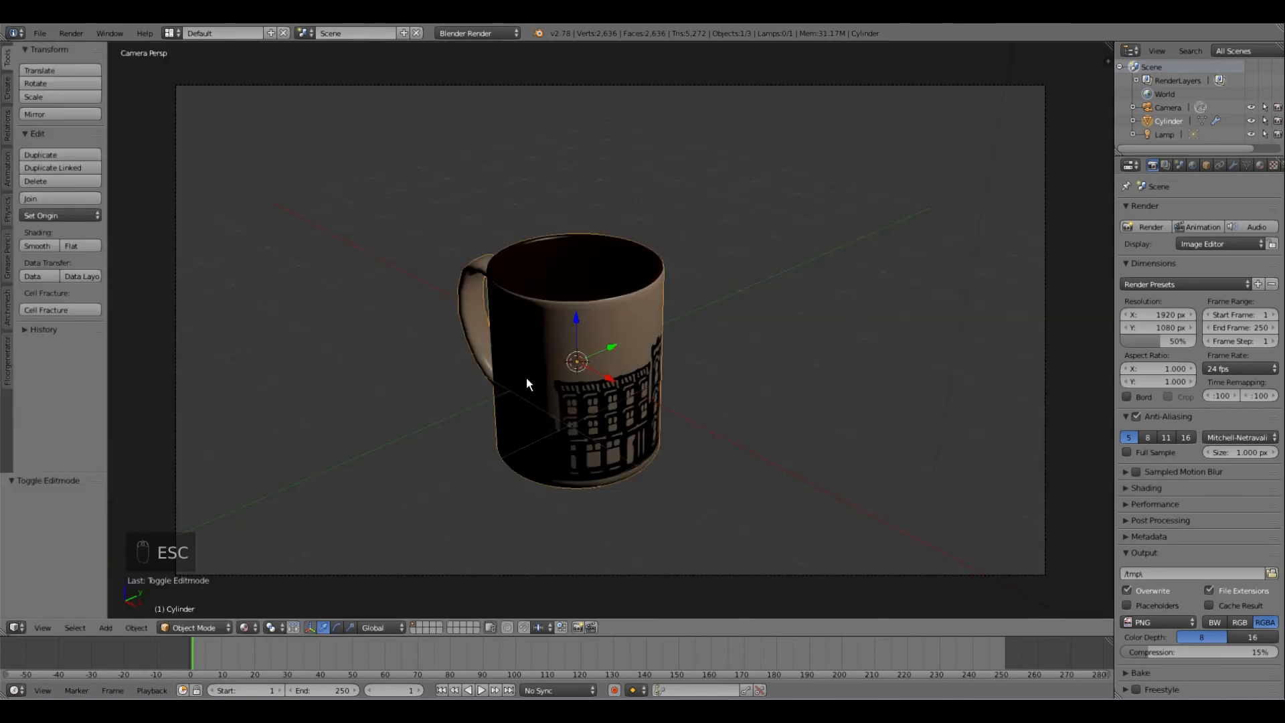
Step: Rotate the mug about 236.6° around the global Z axis so its handle faces the other side of the camera view
key("r")
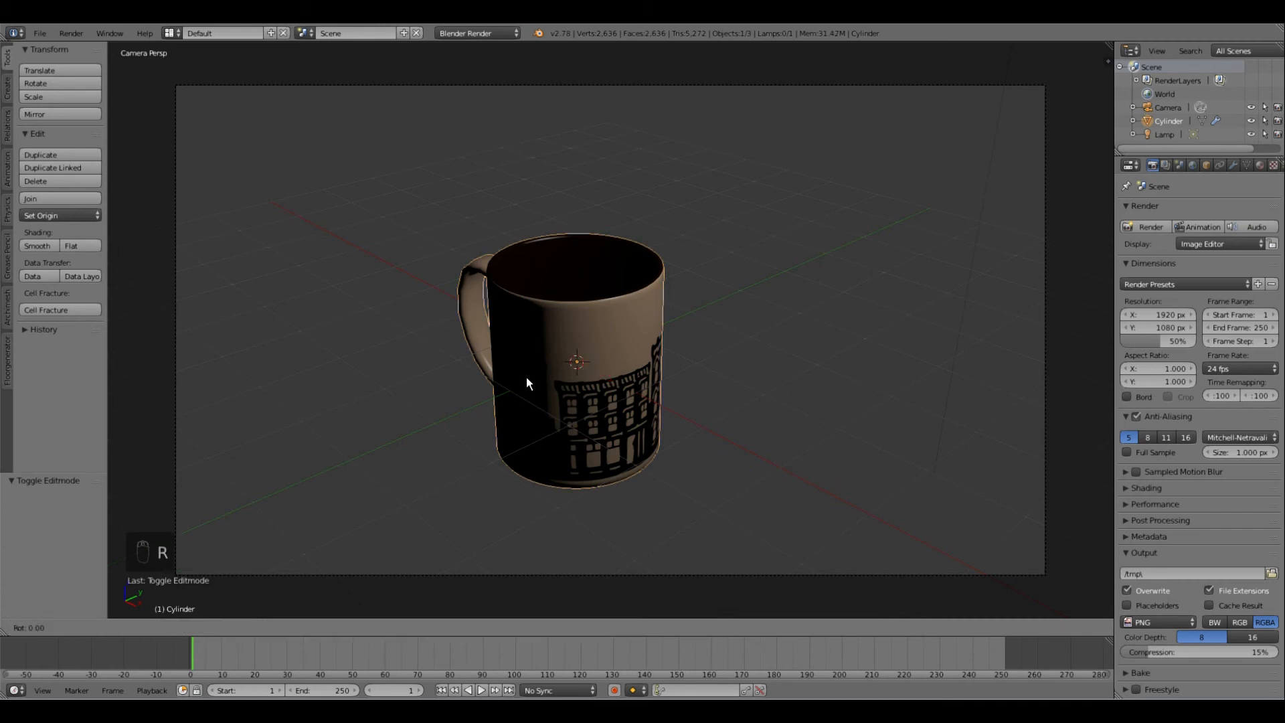
key("z")
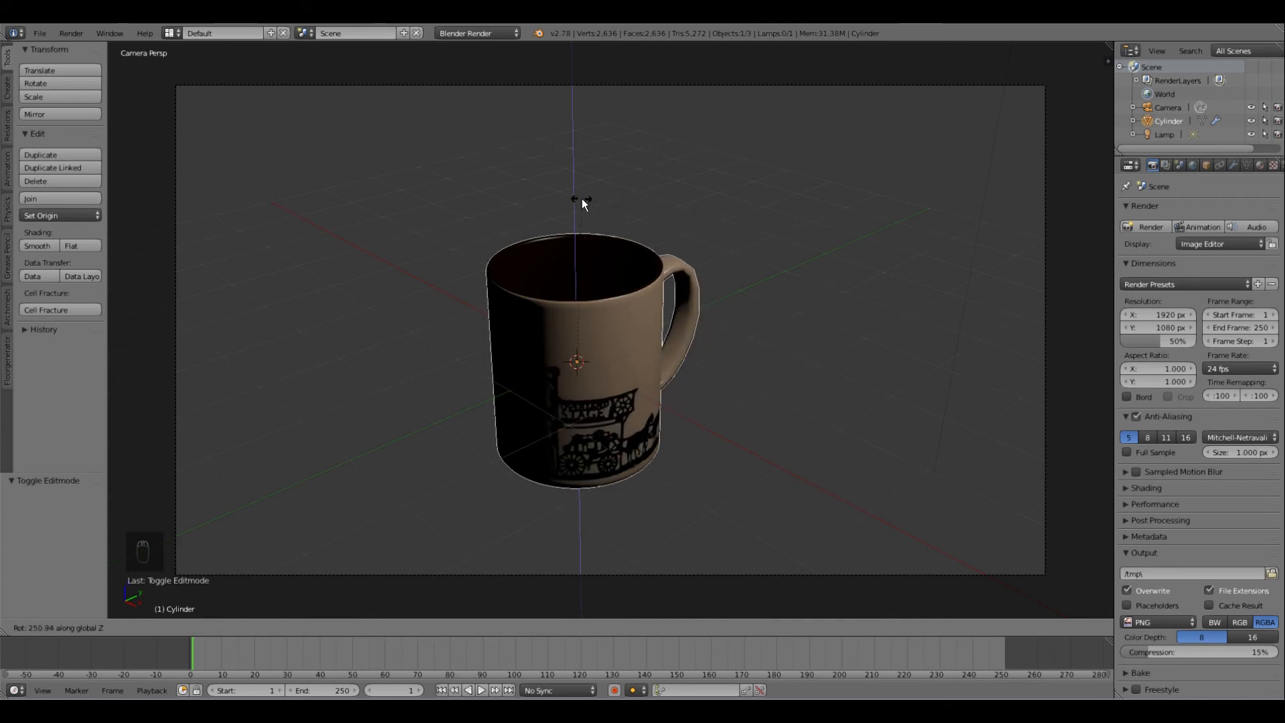
left_click(624, 195)
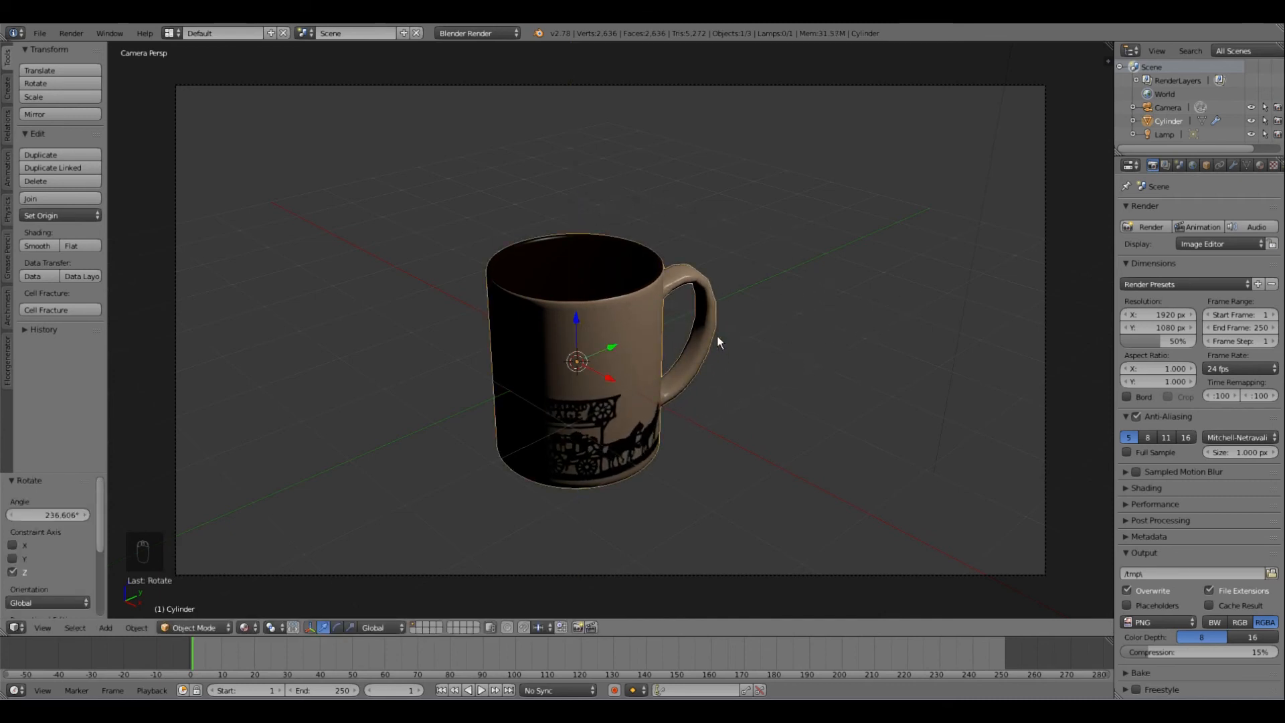
Step: Render the rotated mug and save the Blender file
key("F12")
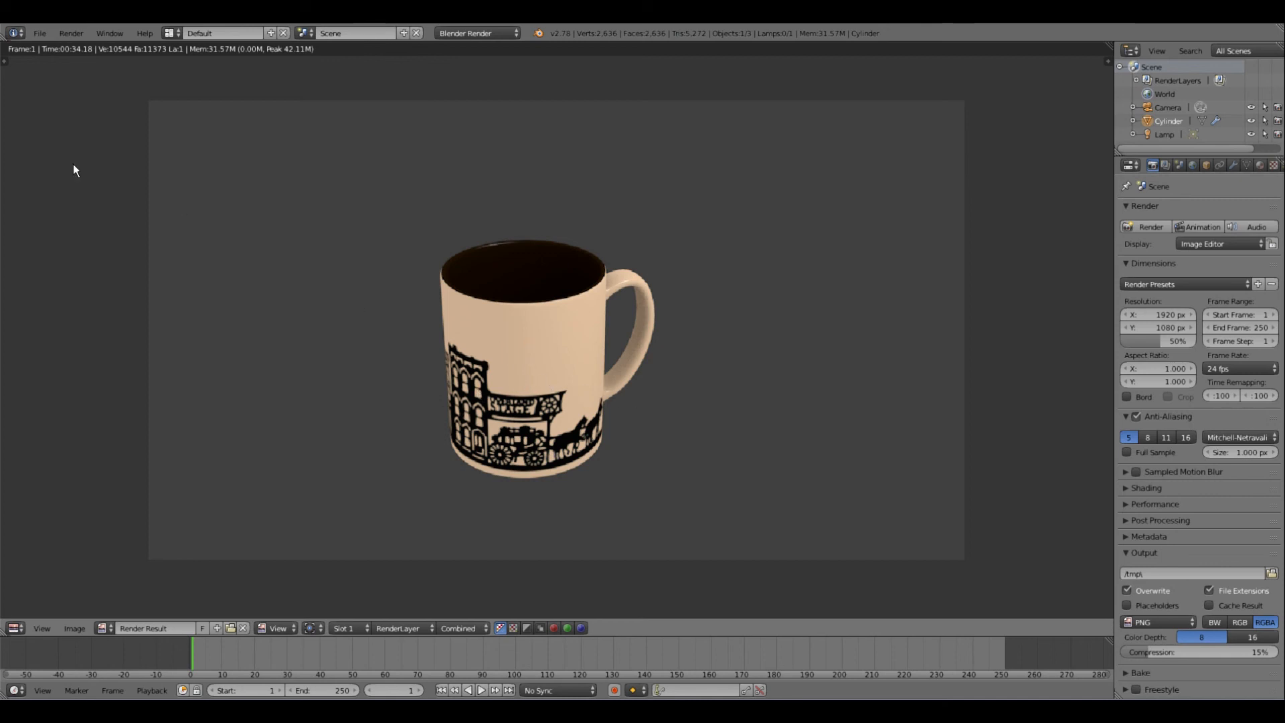
left_click(40, 33)
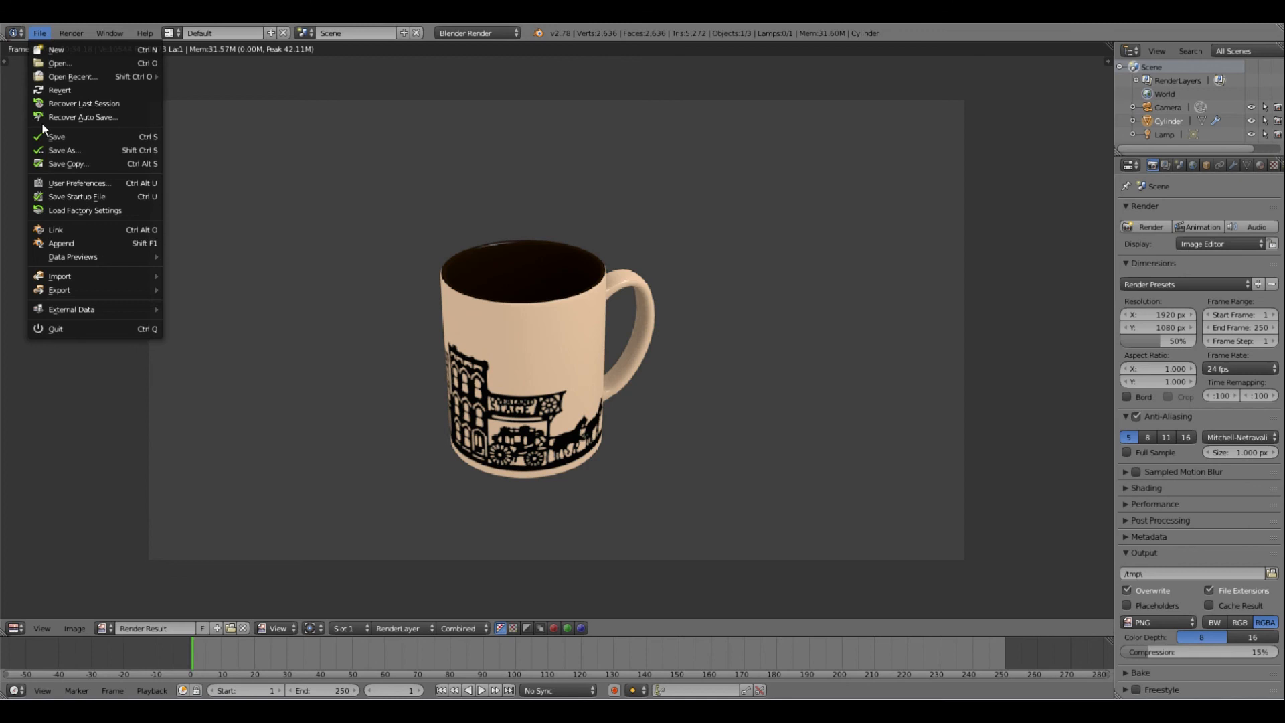
left_click(94, 136)
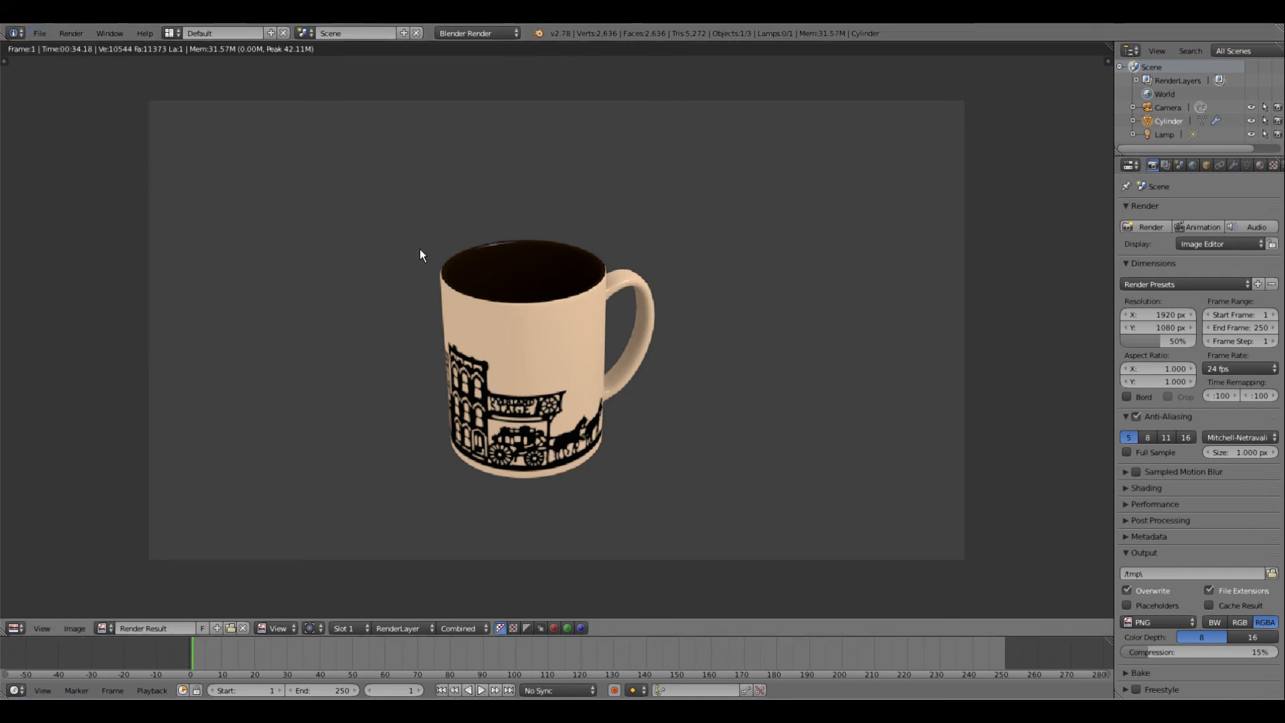